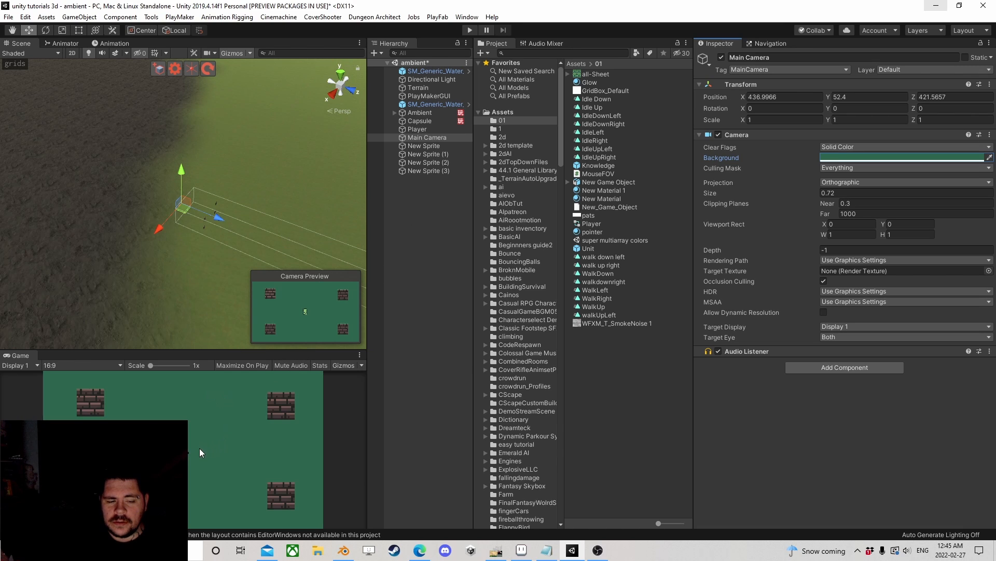
pyautogui.click(419, 208)
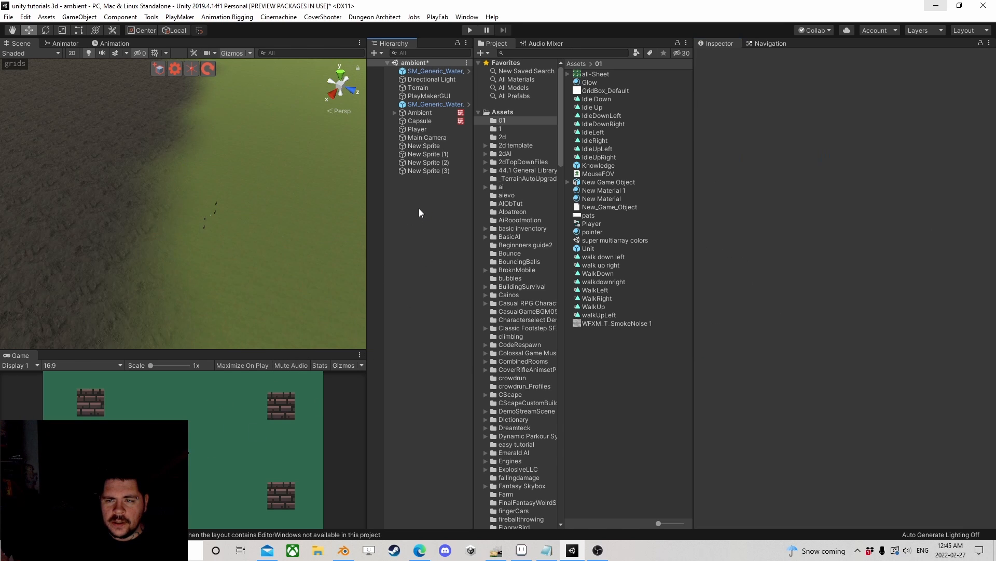
pyautogui.click(416, 129)
pyautogui.click(412, 208)
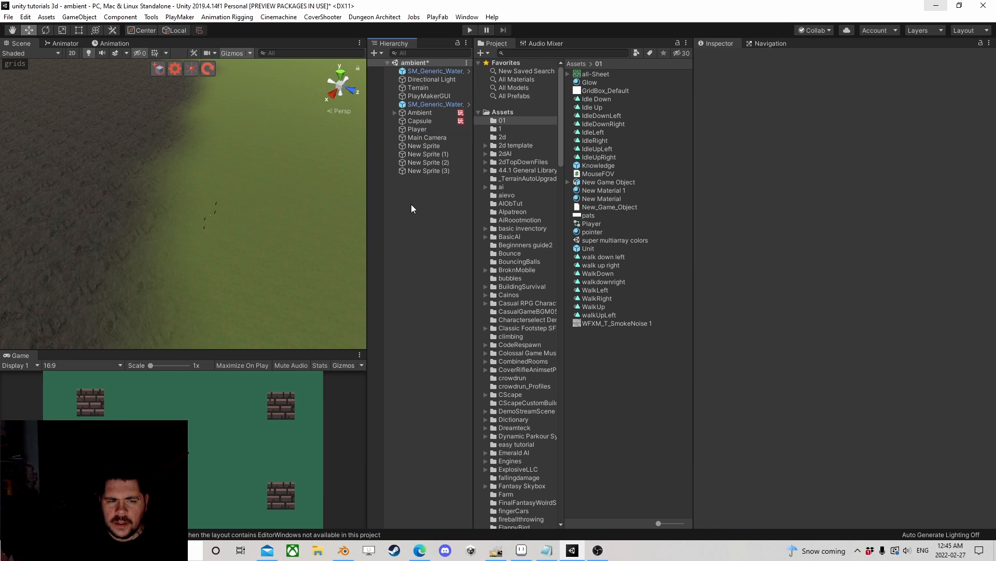
pyautogui.click(420, 130)
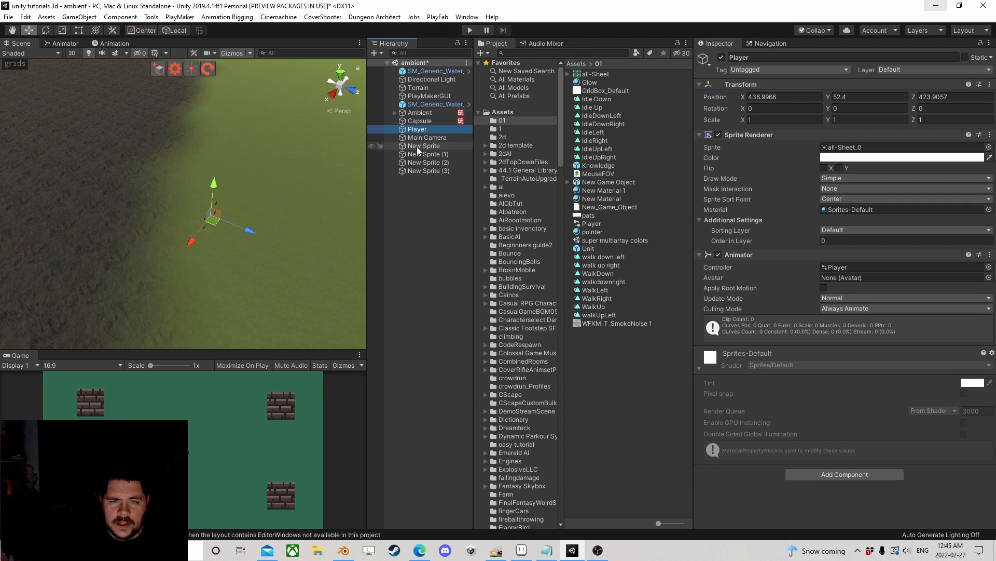
pyautogui.click(419, 187)
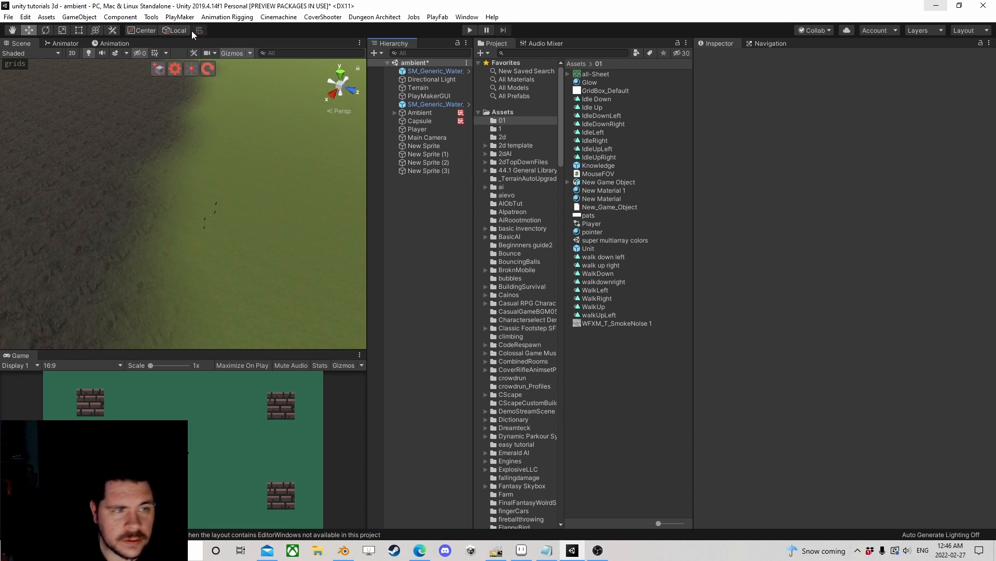
# Check the Player object's animation clips and its Animator controller graph.
pyautogui.click(121, 44)
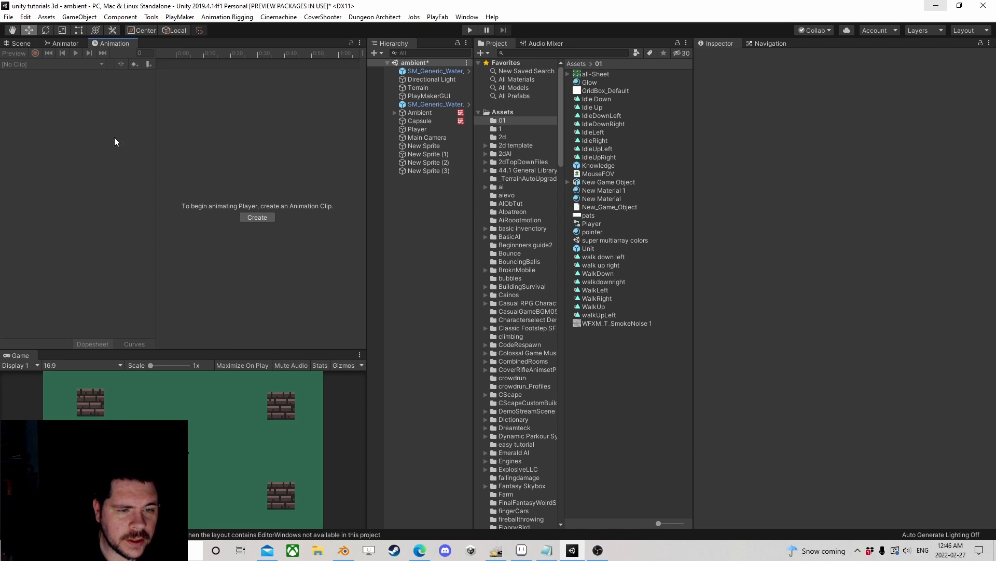
pyautogui.click(418, 129)
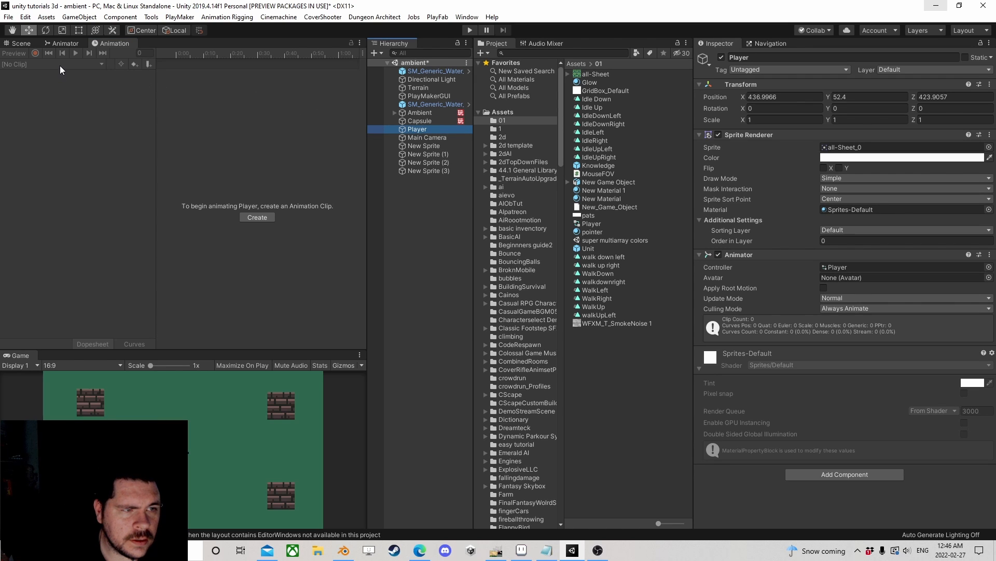
pyautogui.click(421, 138)
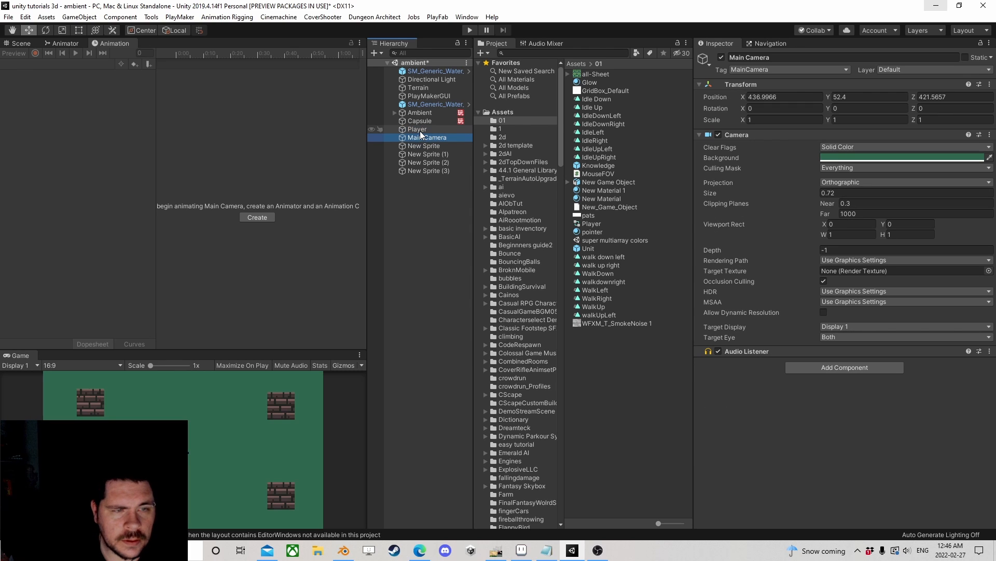
pyautogui.click(418, 129)
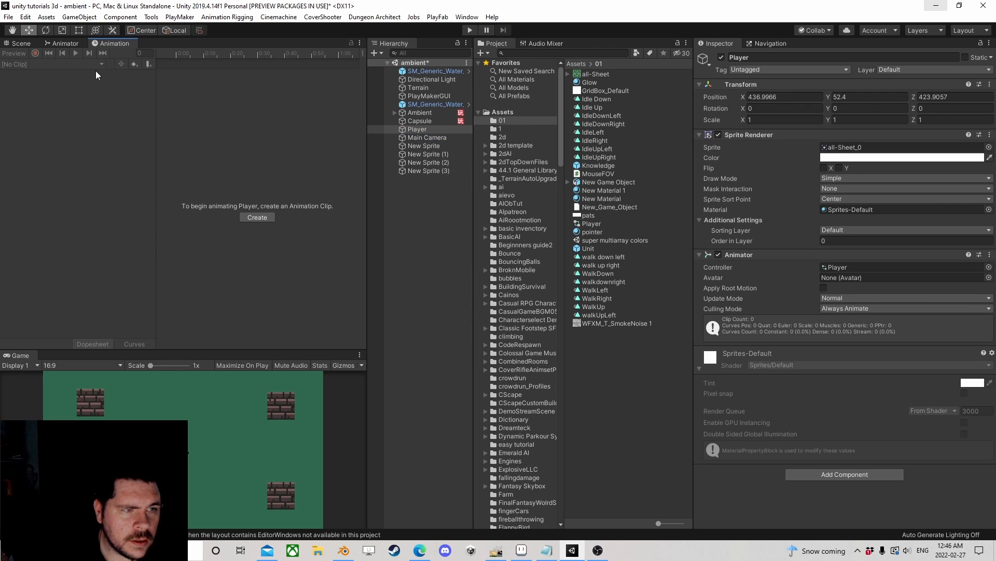
pyautogui.click(64, 45)
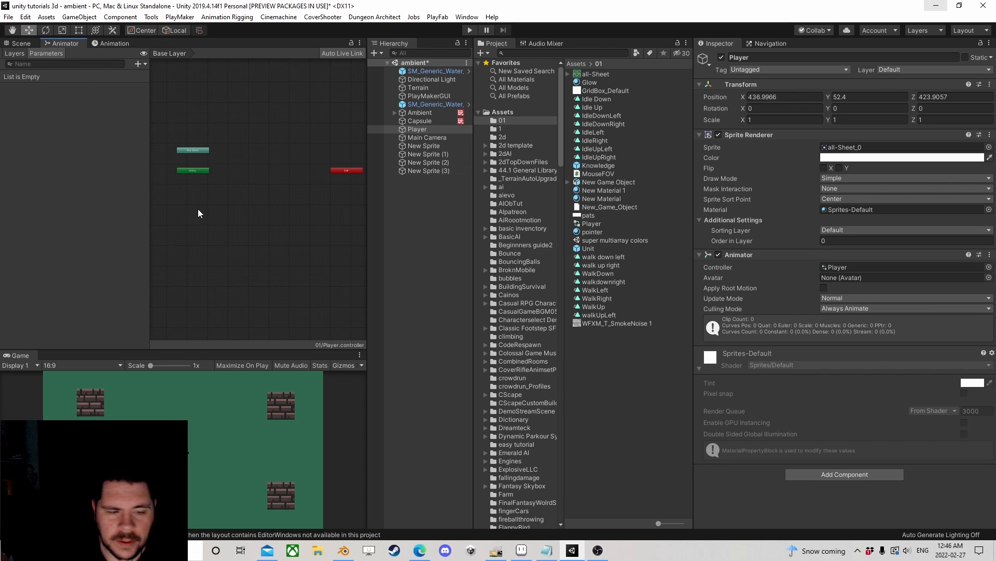
# Switch the Scene view to 2D mode and frame the Player sprite closely.
pyautogui.click(22, 44)
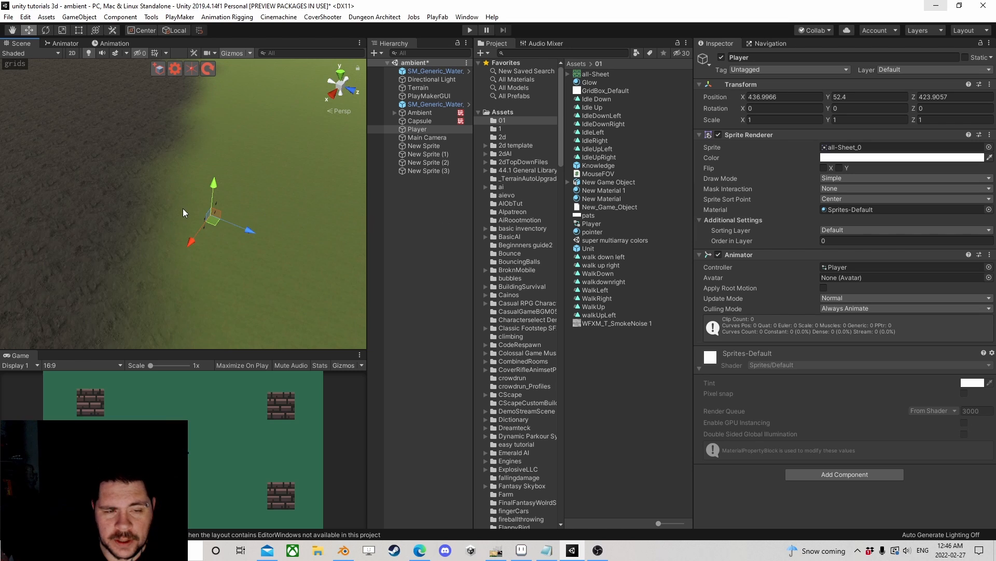
pyautogui.scroll(5, 182, 209)
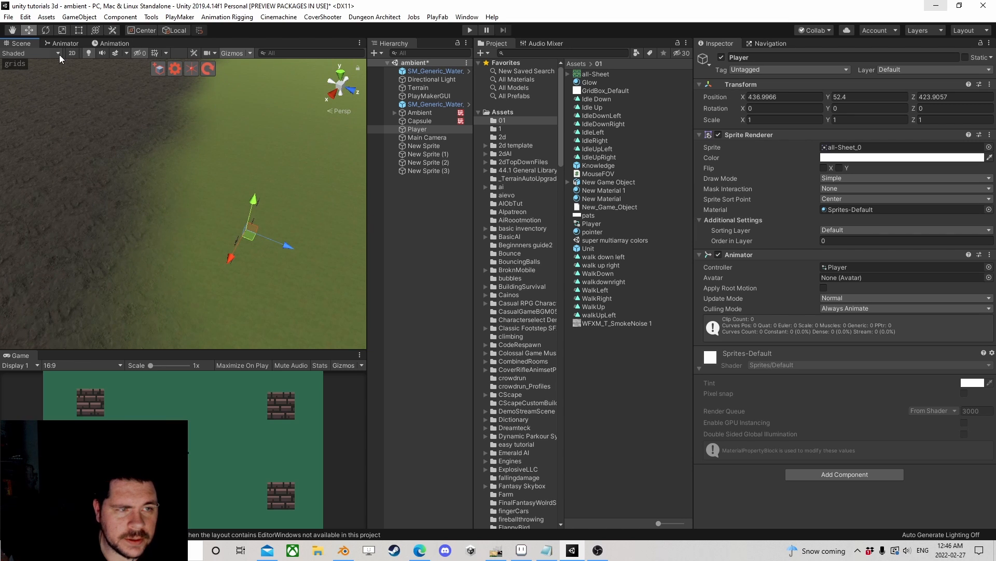
pyautogui.click(73, 54)
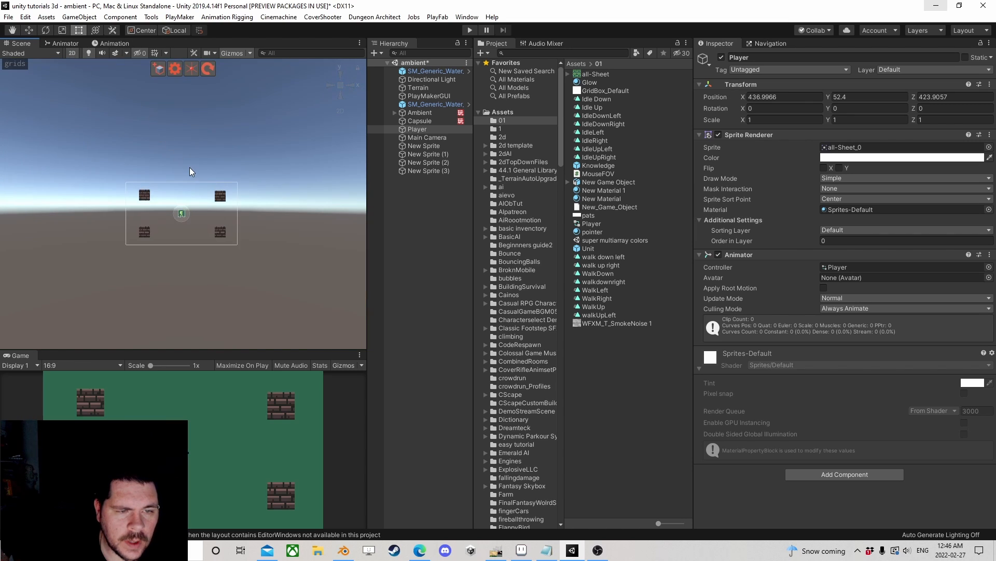
pyautogui.scroll(10, 192, 171)
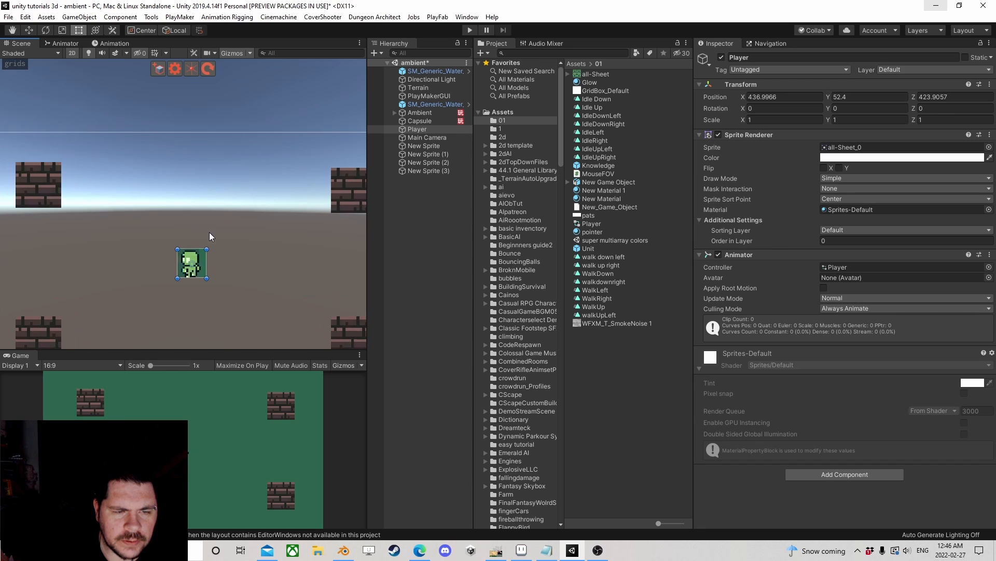
pyautogui.moveTo(230, 258); pyautogui.dragTo(242, 207, button='middle')
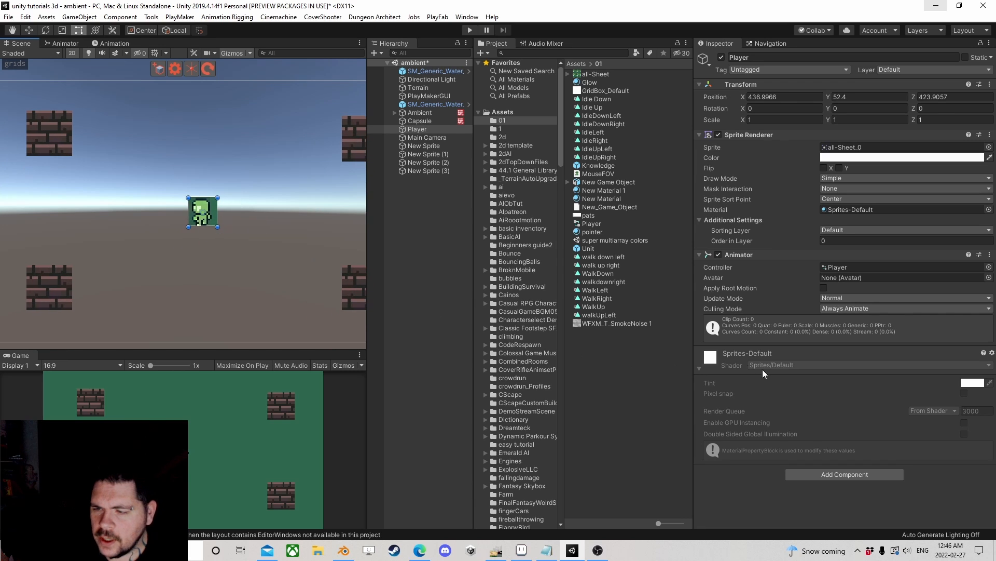
# Add a Box Collider 2D component to the Player.
pyautogui.click(837, 475)
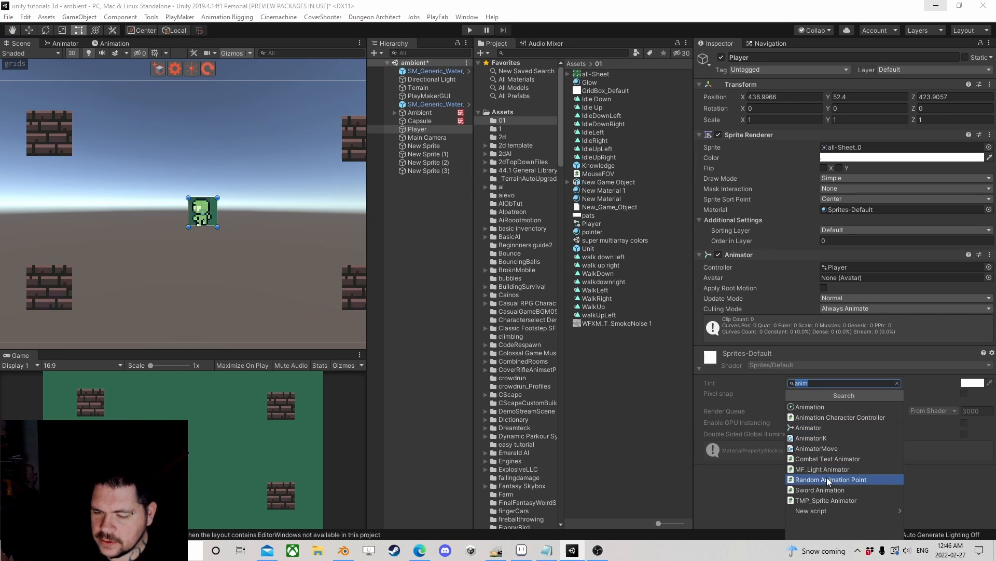
pyautogui.write('box')
pyautogui.click(843, 418)
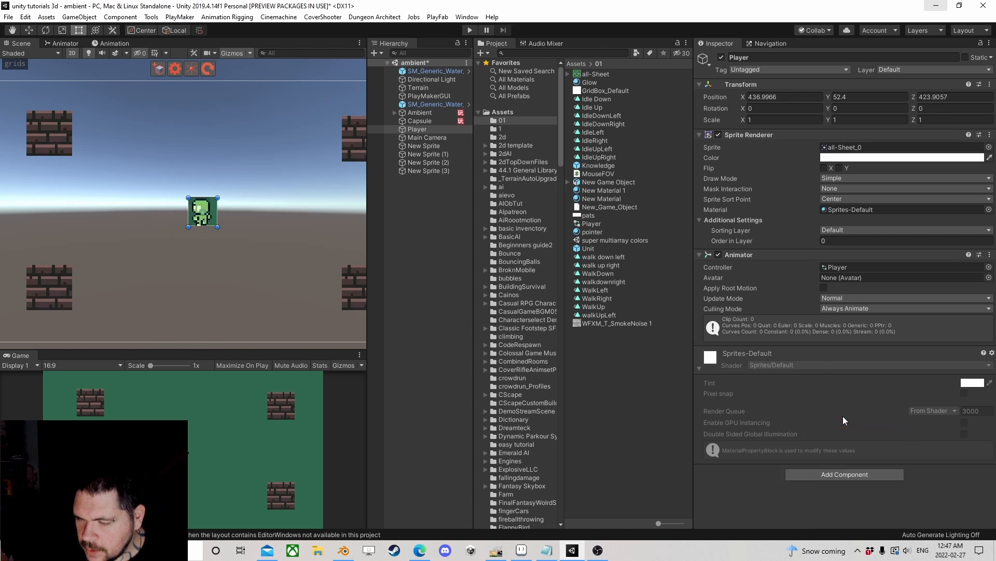
# Add a Rigidbody 2D component to the Player and set its Gravity Scale to 0.
pyautogui.scroll(-5, 850, 476)
pyautogui.click(839, 514)
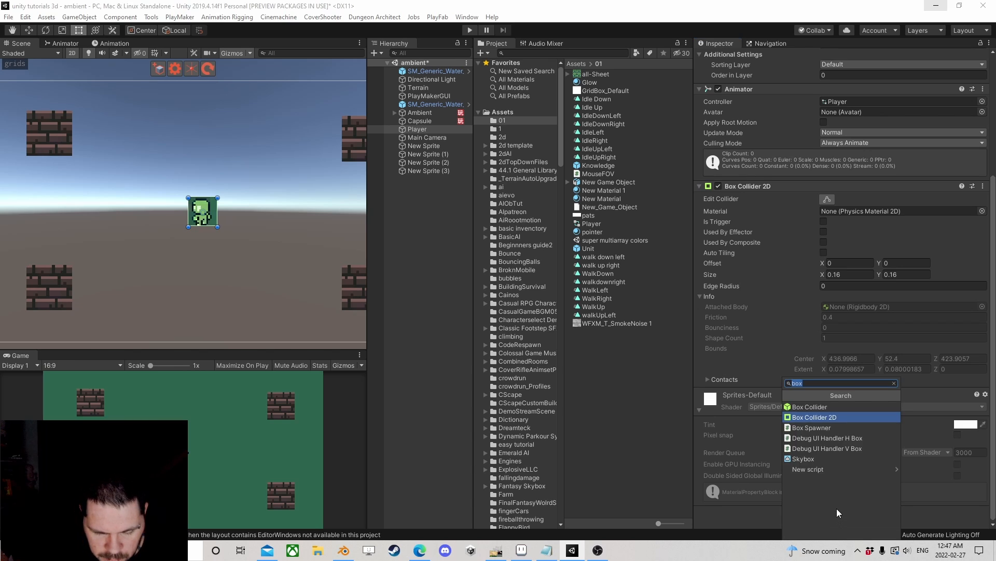
pyautogui.write('ri')
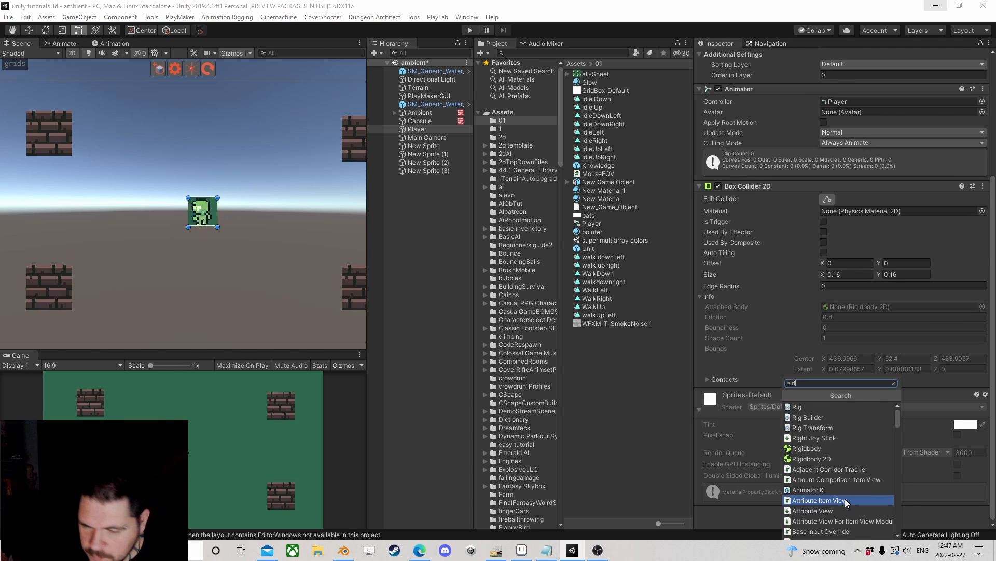
pyautogui.click(811, 458)
pyautogui.scroll(-5, 827, 346)
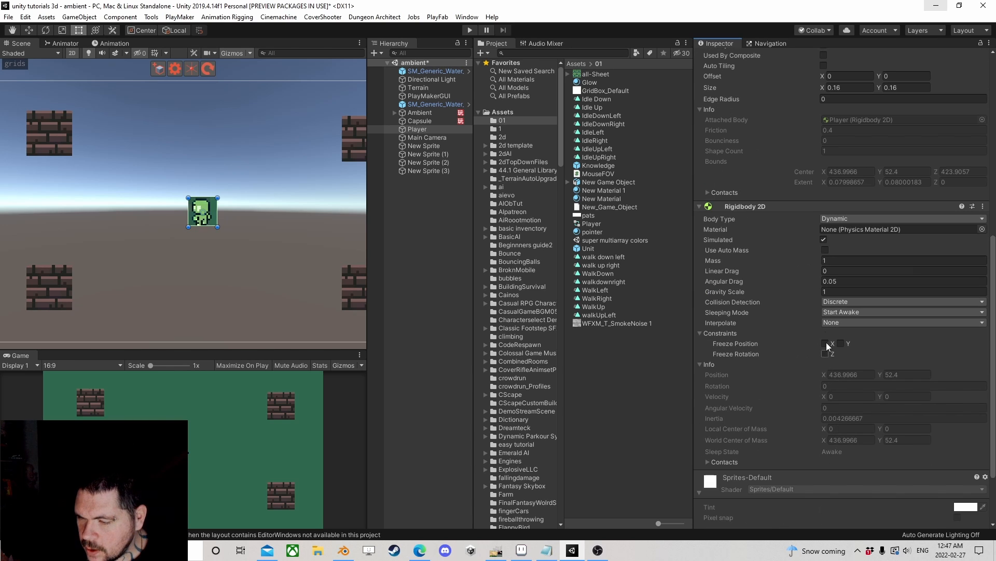
pyautogui.click(825, 261)
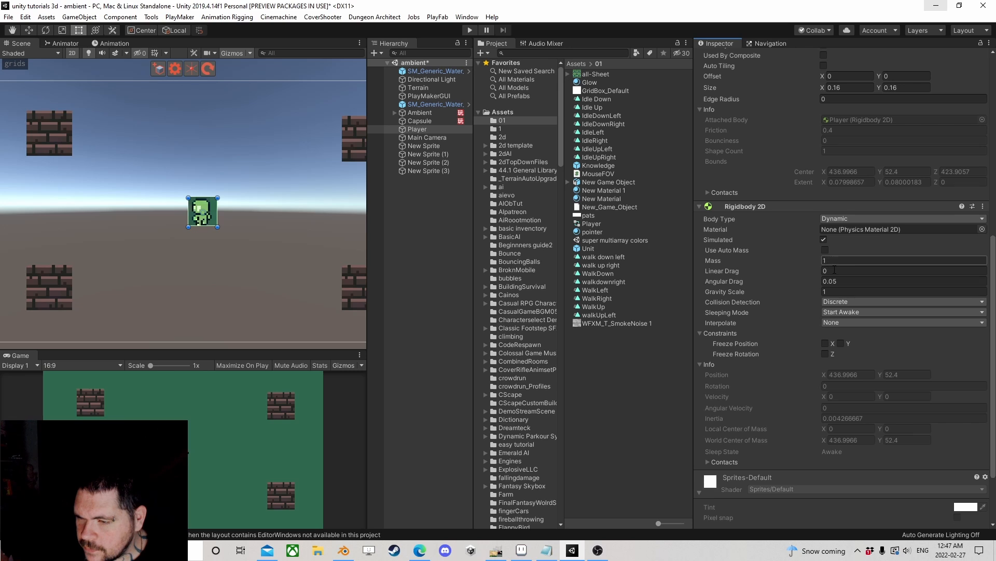
pyautogui.click(831, 292)
pyautogui.write('0')
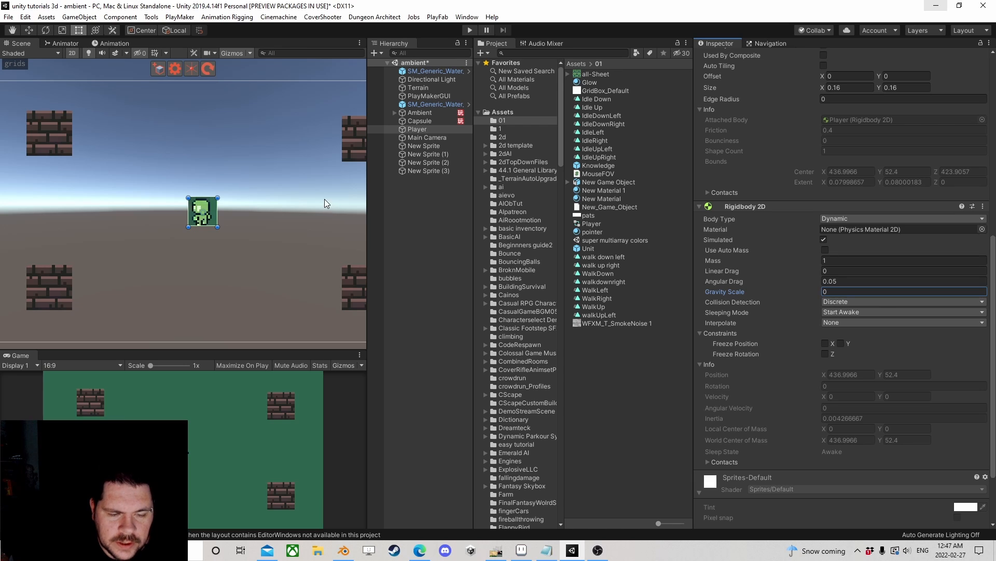
# Collapse the Player's Rigidbody 2D and Box Collider 2D component settings.
pyautogui.click(697, 207)
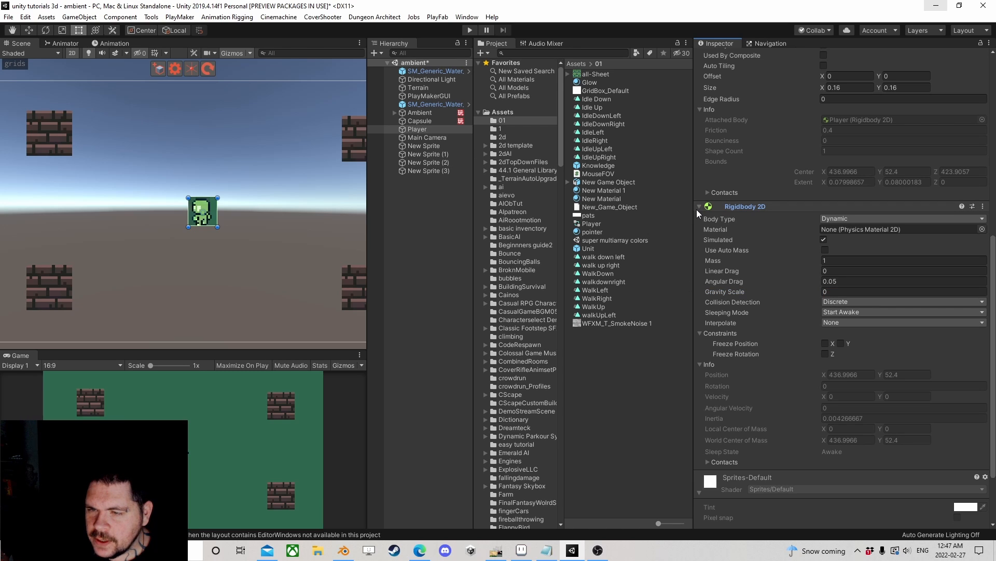
pyautogui.click(699, 207)
pyautogui.click(699, 176)
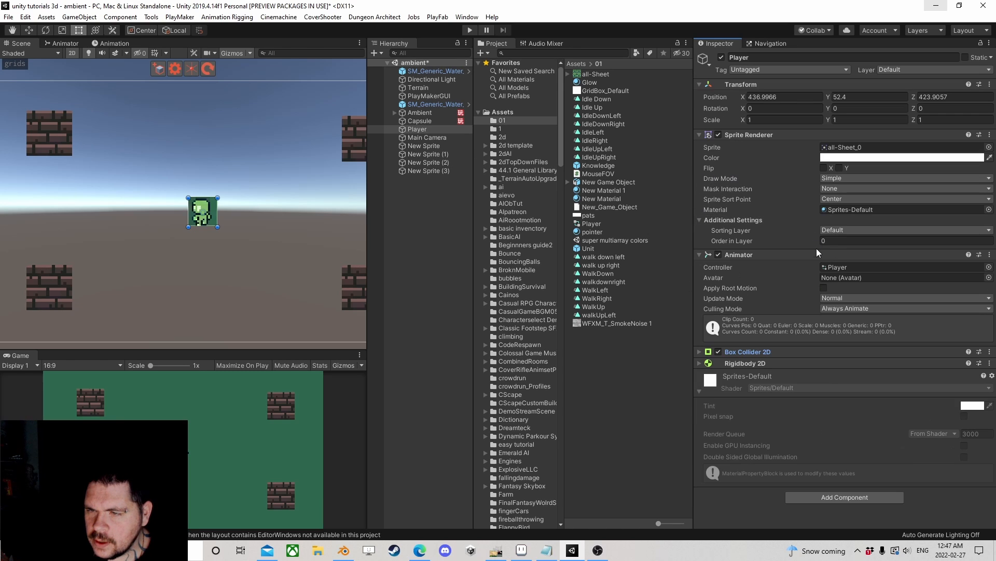
# Show the Player's Animator controller in a wider pane and add a float parameter named MoveX.
pyautogui.click(70, 44)
pyautogui.moveTo(368, 226); pyautogui.dragTo(441, 226)
pyautogui.moveTo(289, 149); pyautogui.dragTo(288, 182, button='middle')
pyautogui.scroll(4, 287, 181)
pyautogui.scroll(-2, 275, 212)
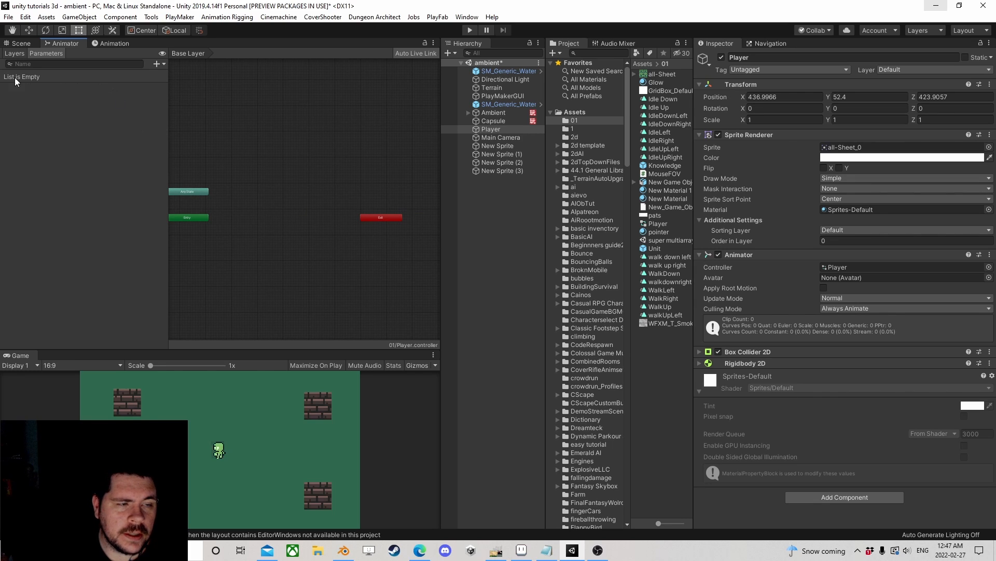
pyautogui.click(157, 64)
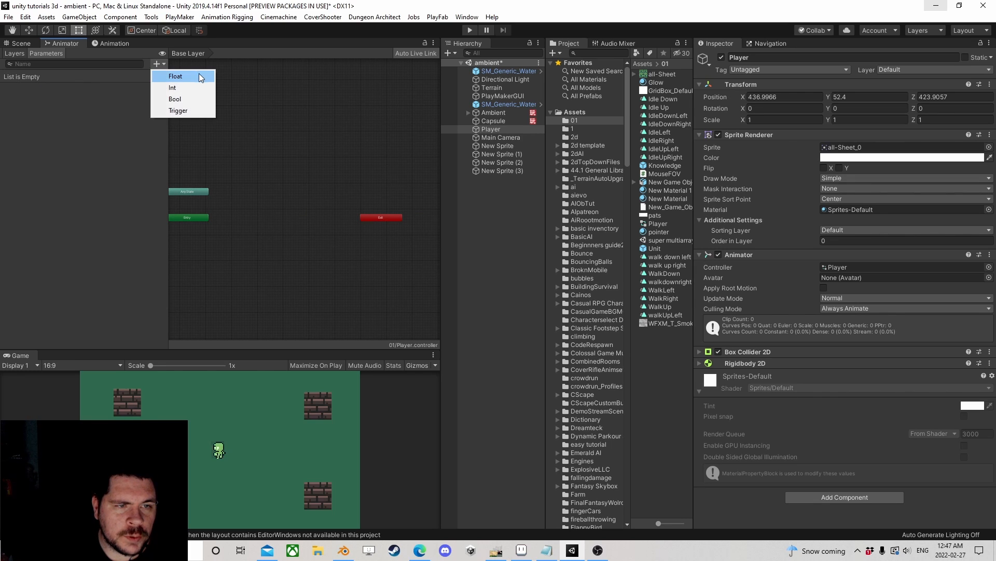
pyautogui.click(186, 78)
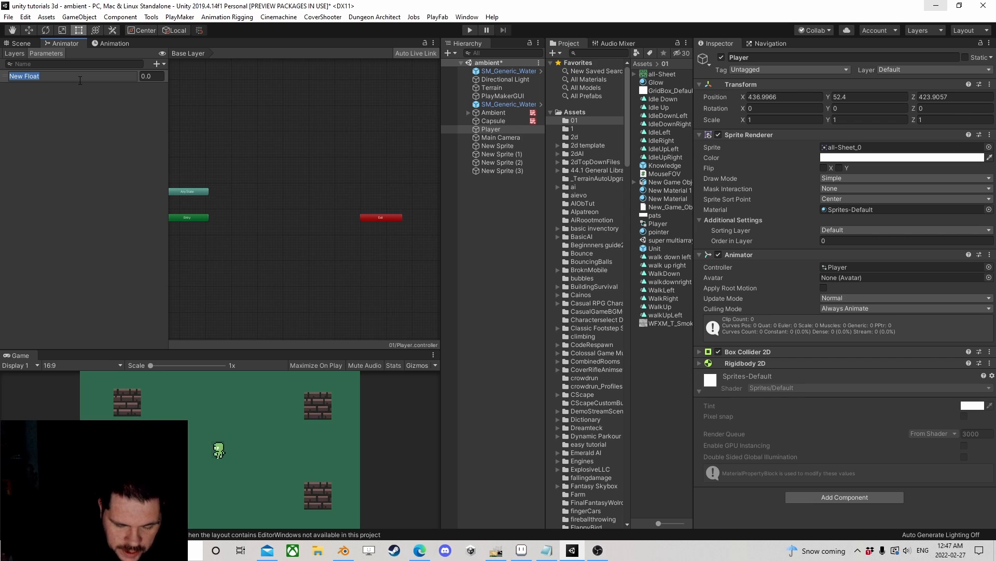
pyautogui.write('MoveX')
pyautogui.press('Return')
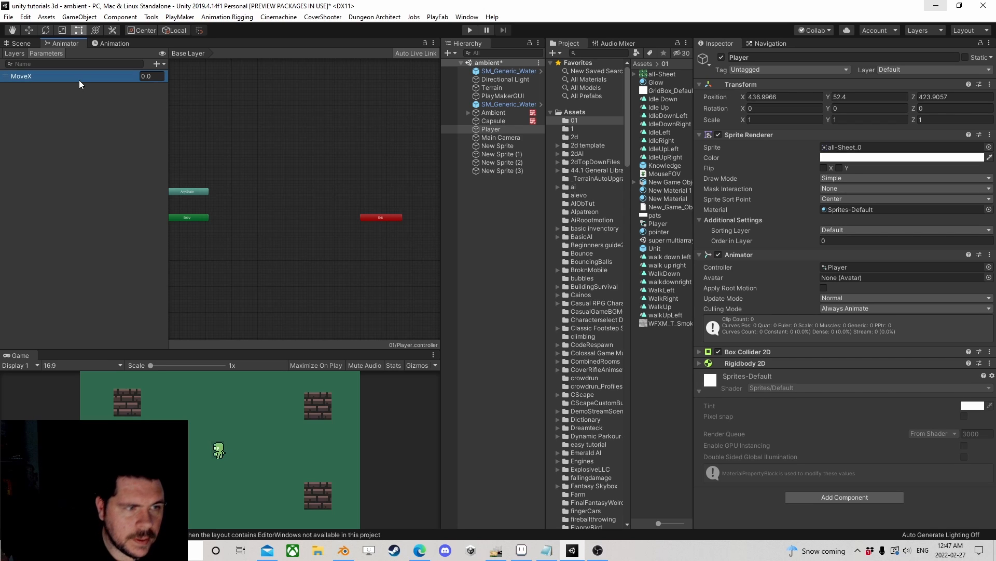
# Add a second float parameter named MoveY to the Player's Animator controller.
pyautogui.click(154, 67)
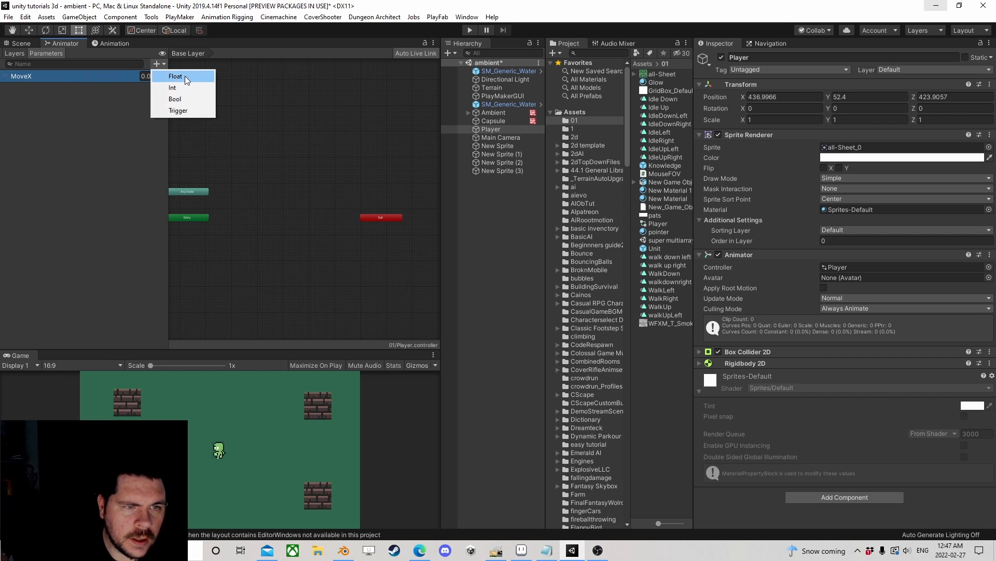
pyautogui.click(192, 77)
pyautogui.write('MoveY')
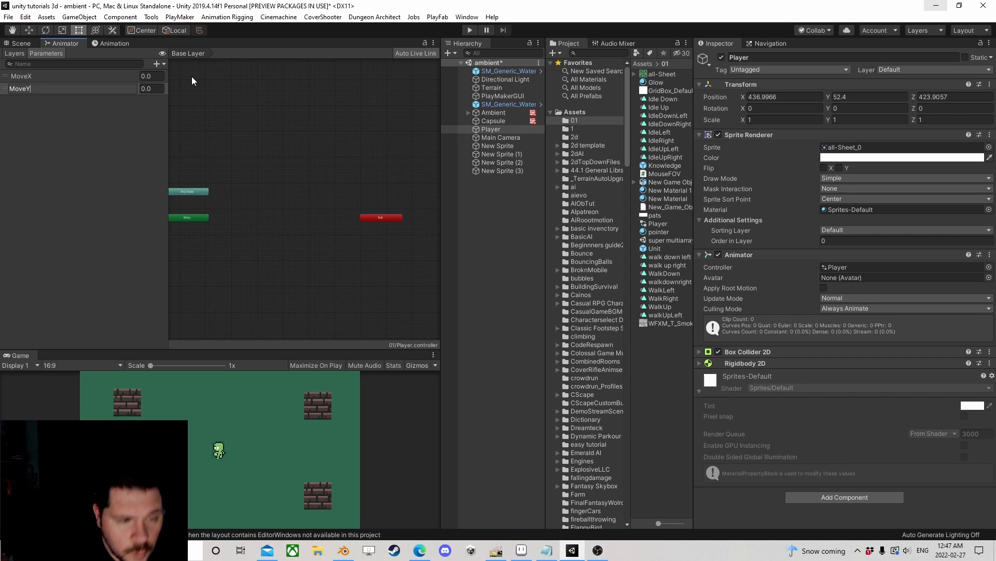
pyautogui.press('Return')
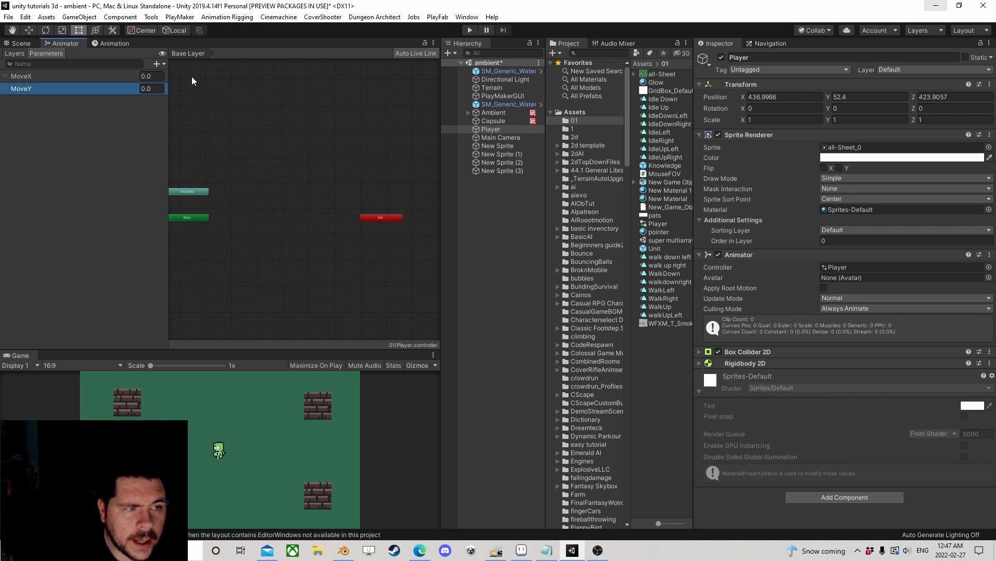
# Add a third float parameter named IdleX to the Animator controller.
pyautogui.click(156, 66)
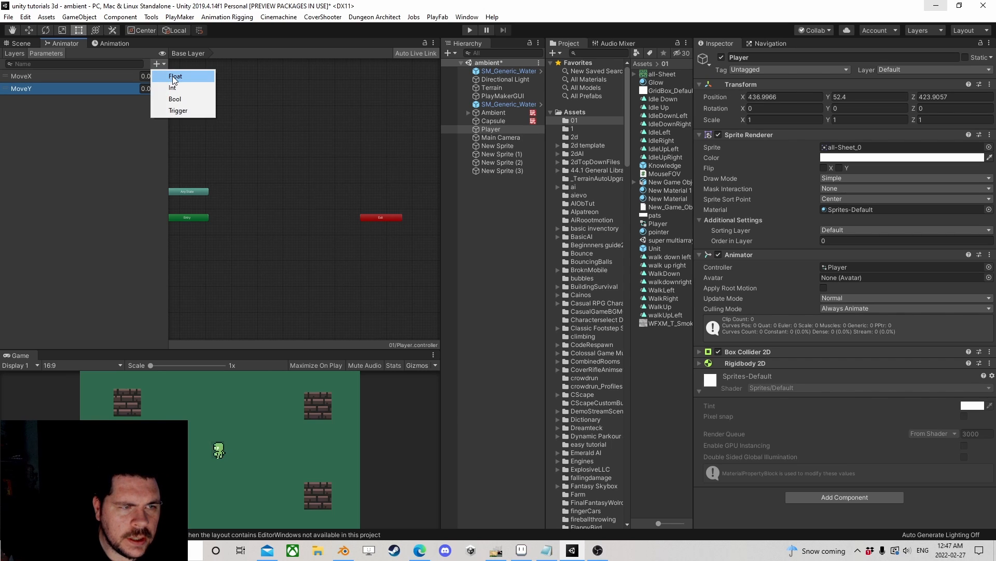
pyautogui.click(173, 77)
pyautogui.write('Idle')
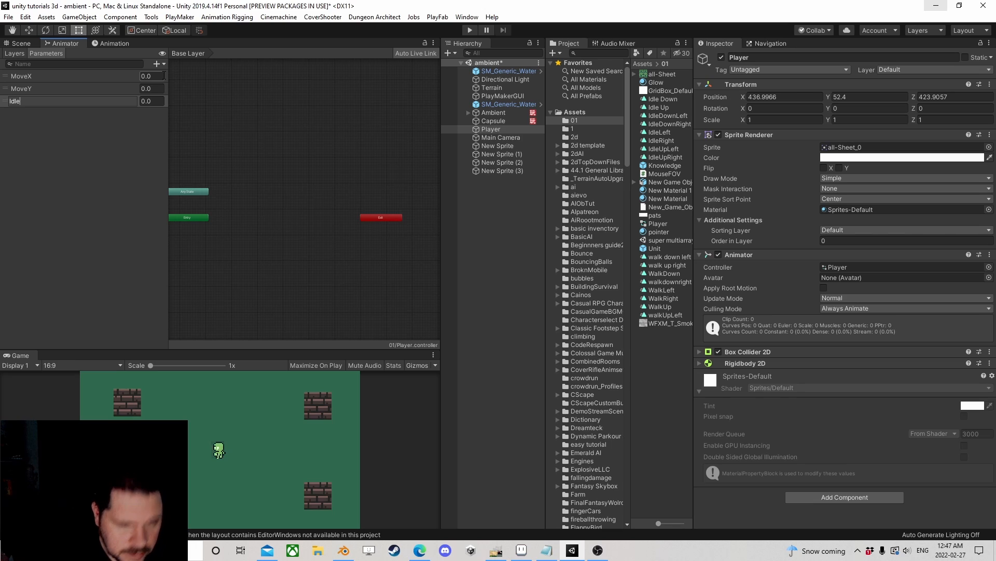
pyautogui.write('X')
pyautogui.press('Return')
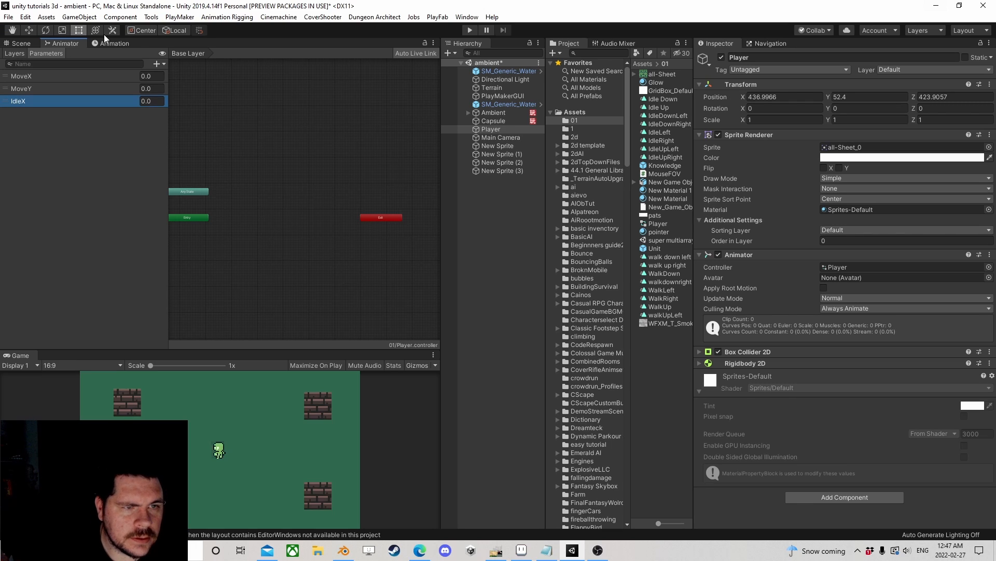
# Add a fourth float parameter named IdleY to the Animator controller.
pyautogui.click(157, 64)
pyautogui.click(183, 77)
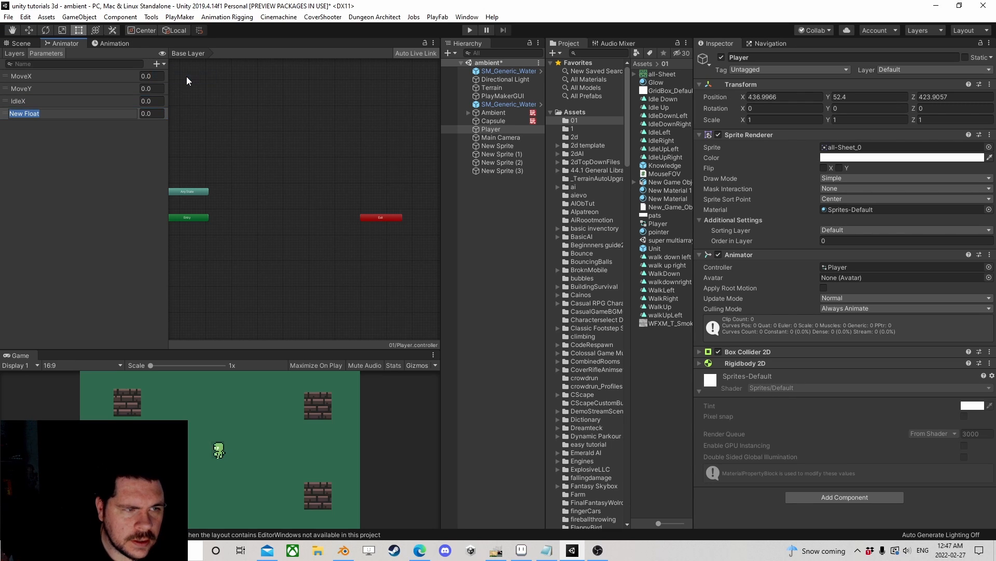
pyautogui.write('Idle')
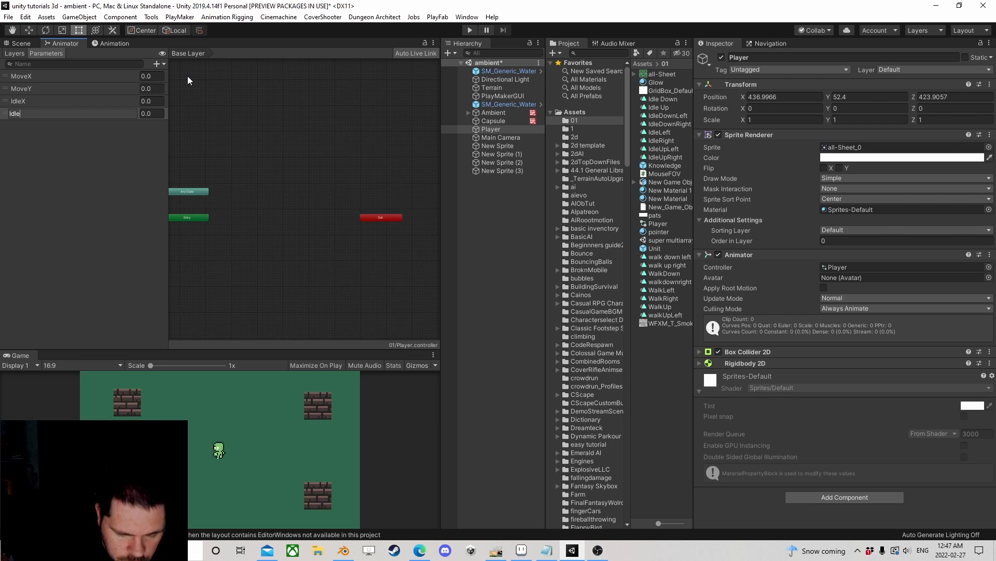
pyautogui.write('Y')
pyautogui.press('Return')
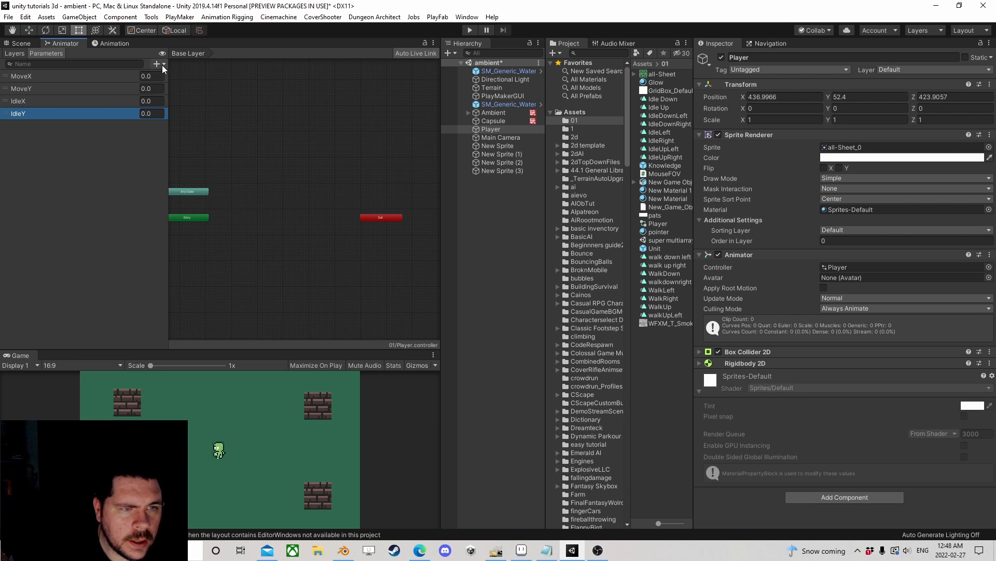
# Add a bool parameter named IsMoving to the Animator controller.
pyautogui.click(162, 64)
pyautogui.click(174, 97)
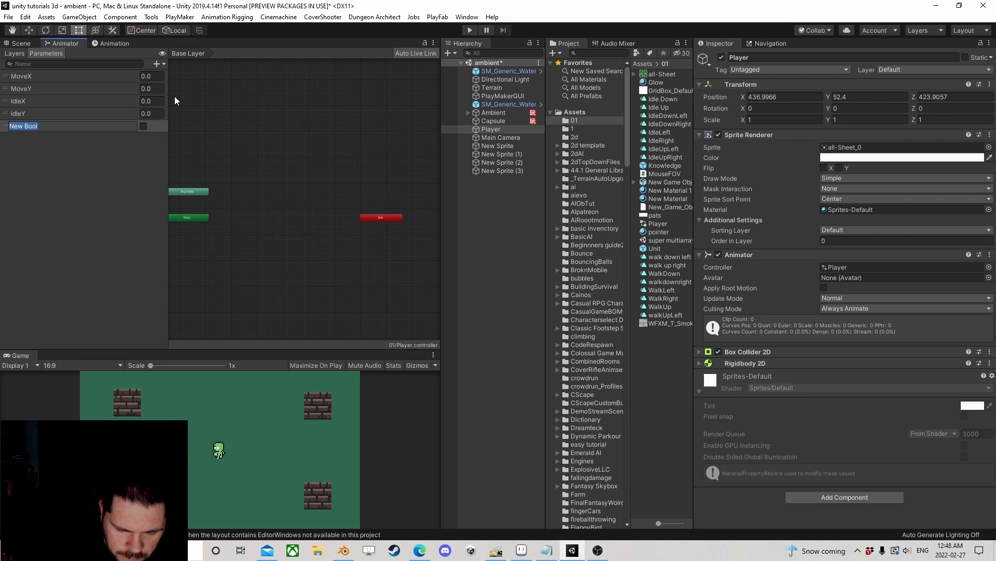
pyautogui.write('IsMo')
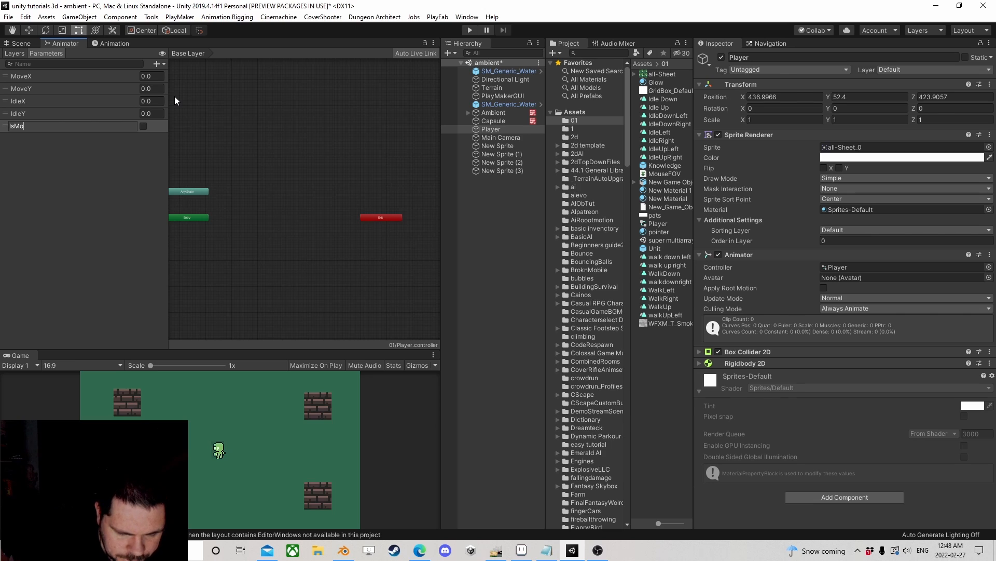
pyautogui.write('ving')
pyautogui.press('Return')
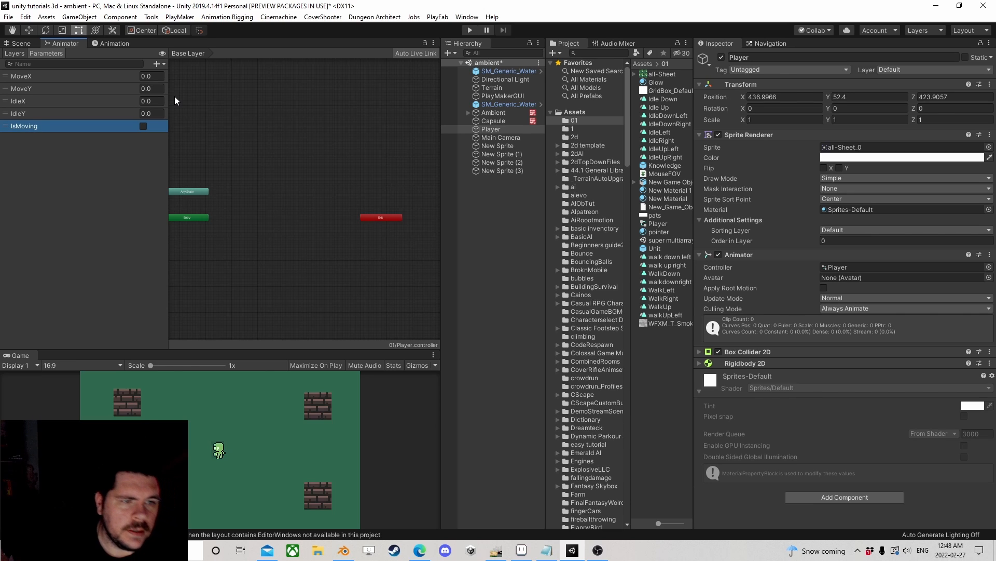
pyautogui.rightClick(261, 171)
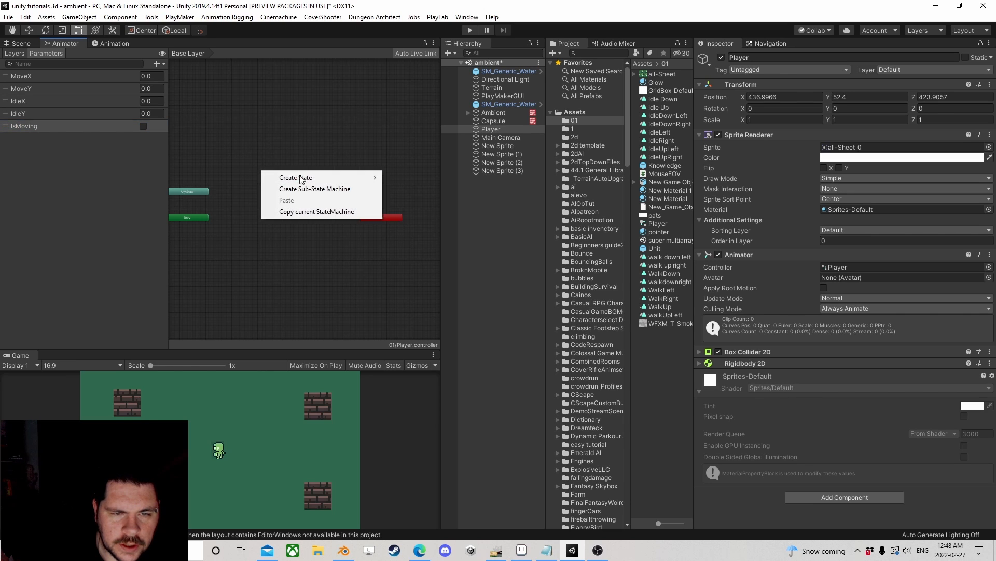
pyautogui.moveTo(306, 183)
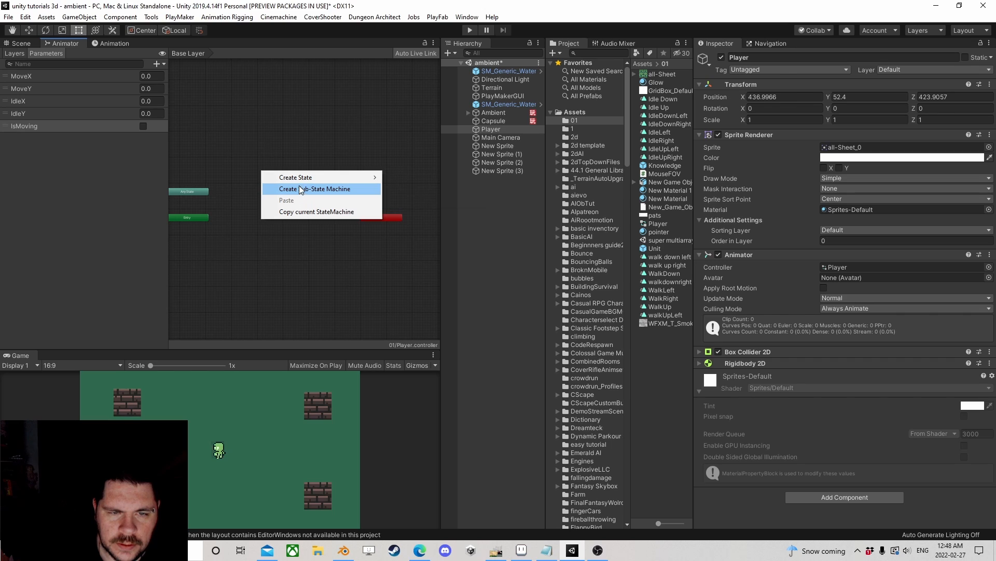
pyautogui.click(222, 179)
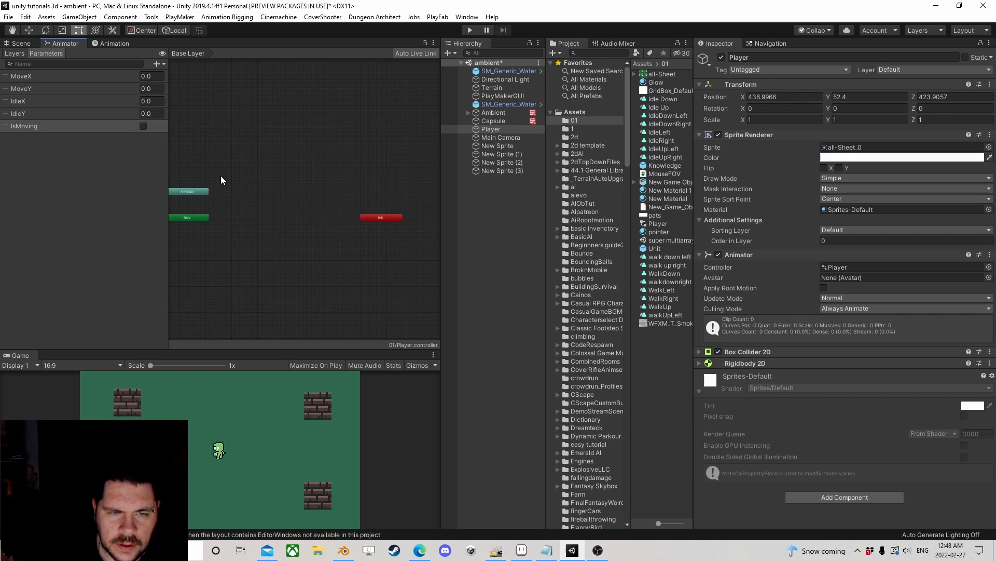
# Create a sub-state machine in the Base Layer and place it between the Entry and Exit nodes.
pyautogui.rightClick(269, 195)
pyautogui.click(291, 208)
pyautogui.moveTo(291, 198); pyautogui.dragTo(270, 214)
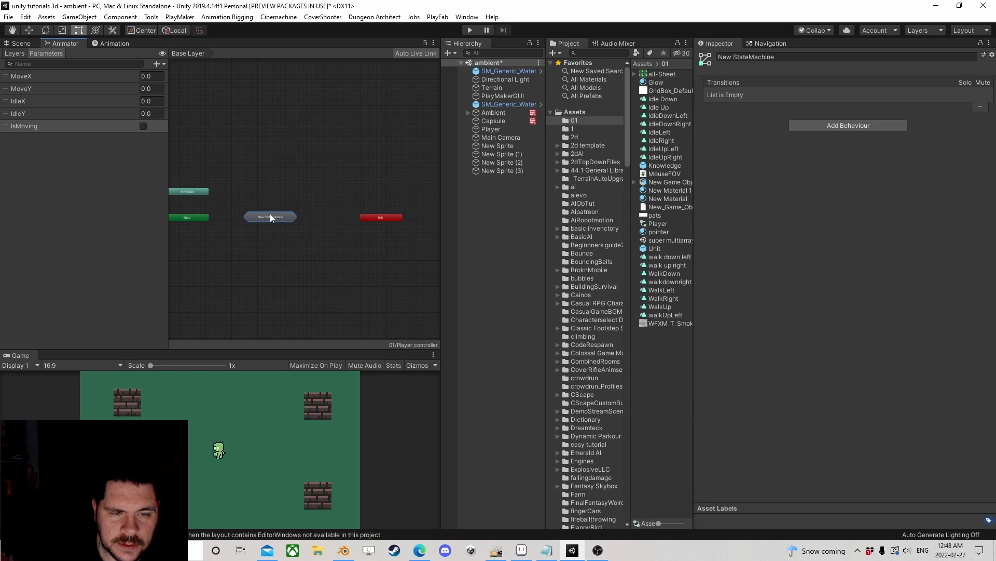
# Rename the new sub-state machine as Locomotion.
pyautogui.moveTo(780, 59); pyautogui.dragTo(686, 54)
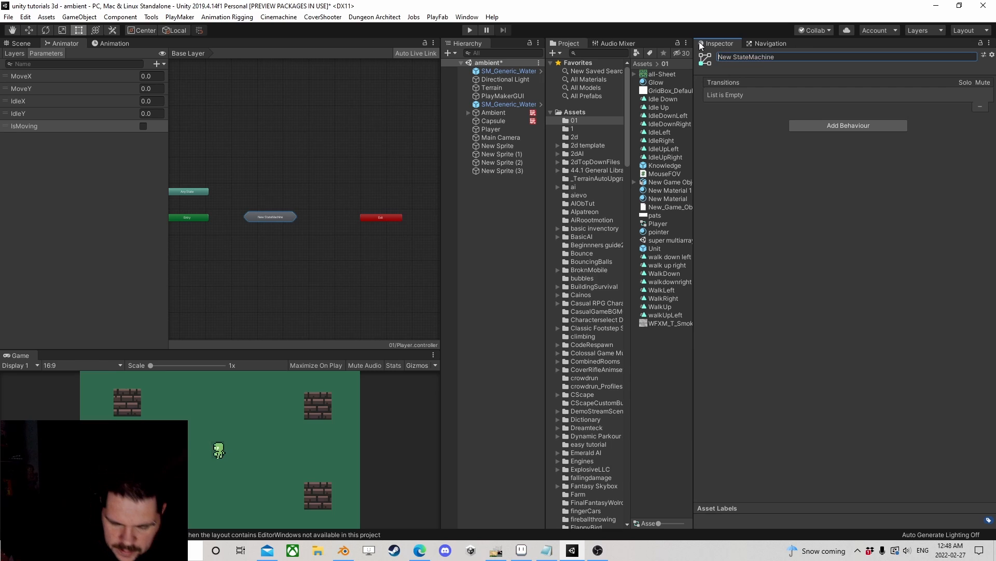
pyautogui.write('Locomo')
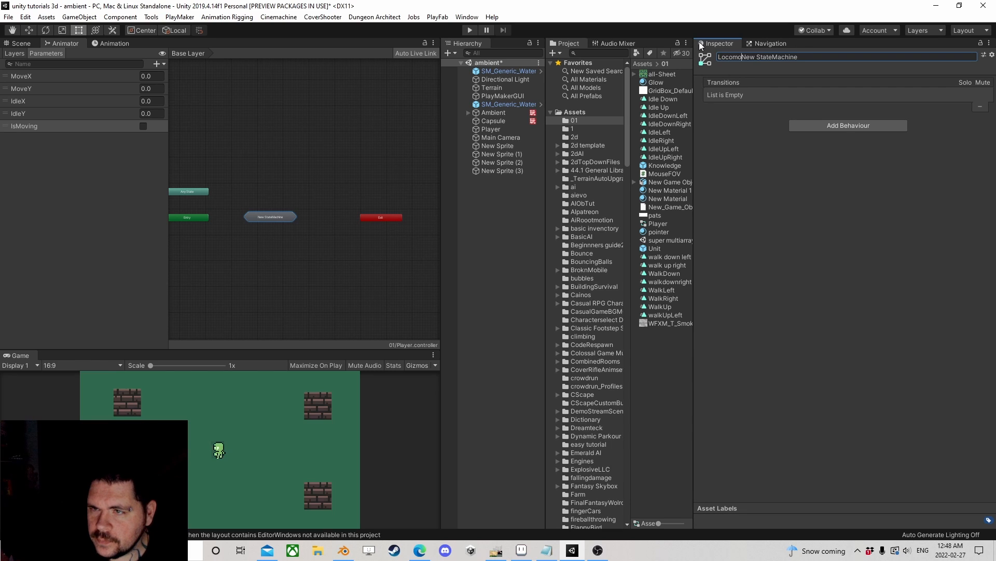
pyautogui.write('tion')
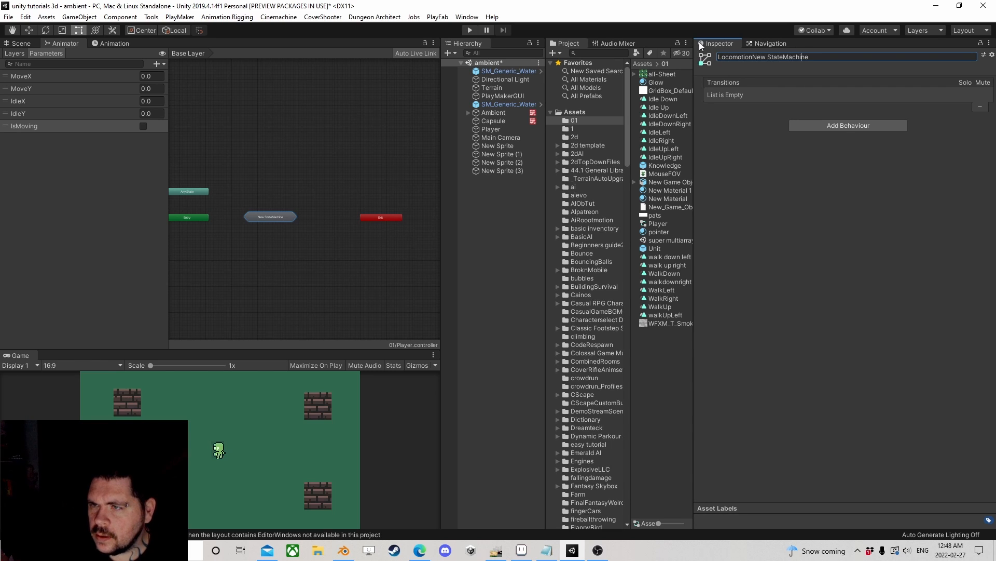
pyautogui.press('BackSpace')
pyautogui.press('BackSpace')
pyautogui.press('BackSpace')
pyautogui.press('BackSpace')
pyautogui.press('BackSpace')
pyautogui.press('BackSpace')
pyautogui.press('BackSpace')
pyautogui.press('BackSpace')
pyautogui.press('BackSpace')
pyautogui.press('BackSpace')
pyautogui.press('BackSpace')
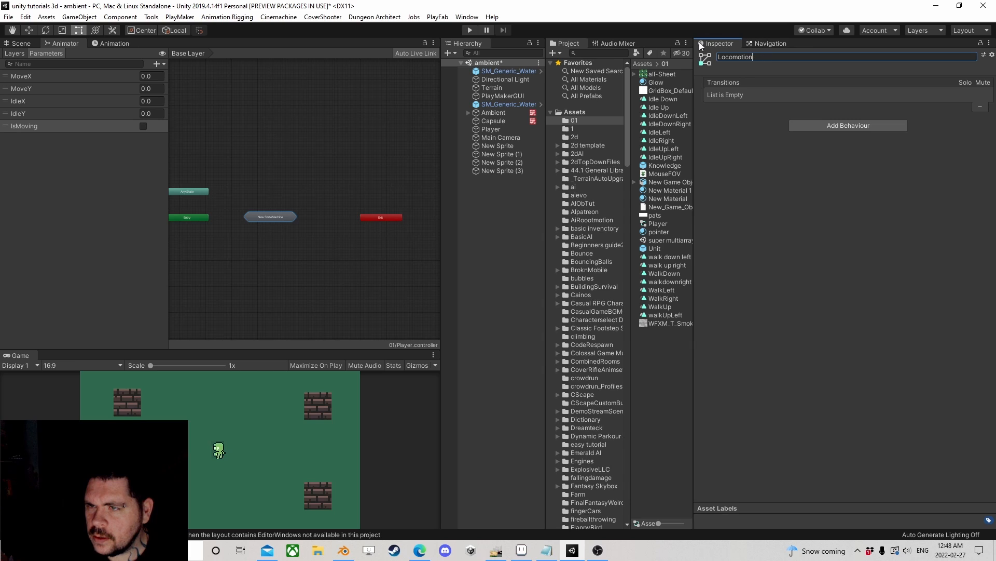
# Shift the Locomotion node slightly upward in the Base Layer and open that sub-state machine.
pyautogui.rightClick(269, 216)
pyautogui.click(271, 220)
pyautogui.doubleClick(271, 219)
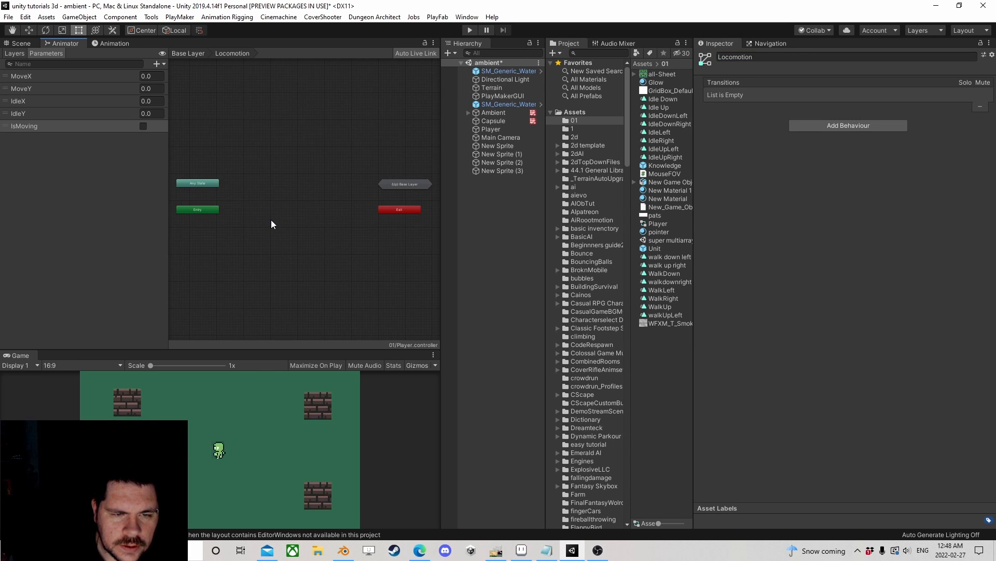
pyautogui.doubleClick(260, 201)
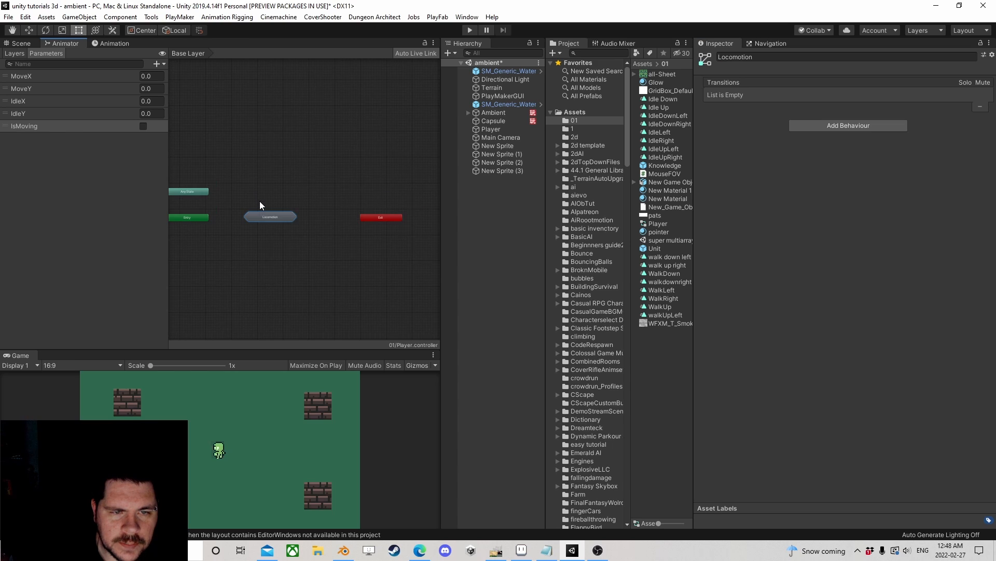
pyautogui.moveTo(266, 216); pyautogui.dragTo(264, 203)
pyautogui.doubleClick(263, 203)
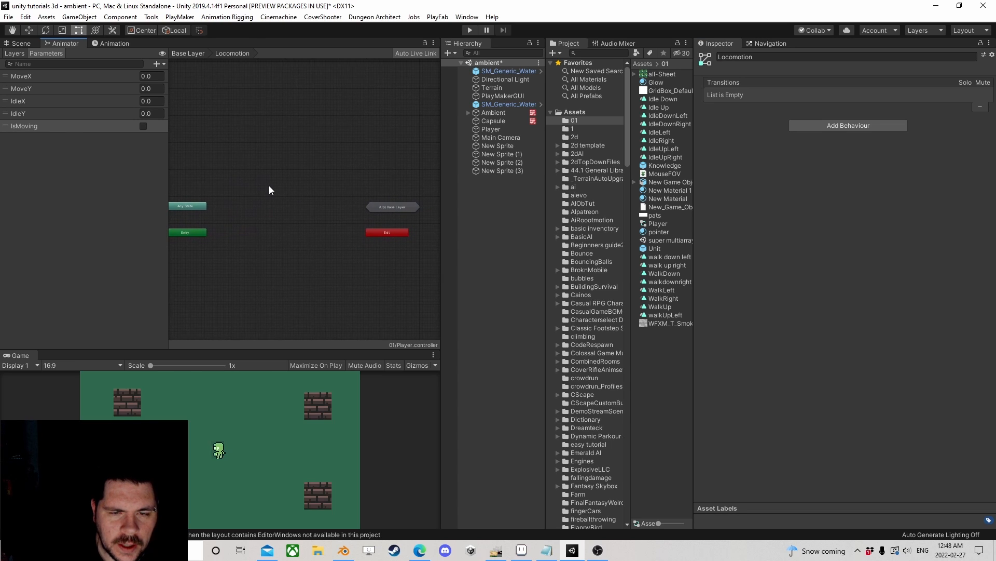
# Create a state from a new blend tree inside Locomotion, place it between Entry and Exit, and name it Walking.
pyautogui.rightClick(255, 207)
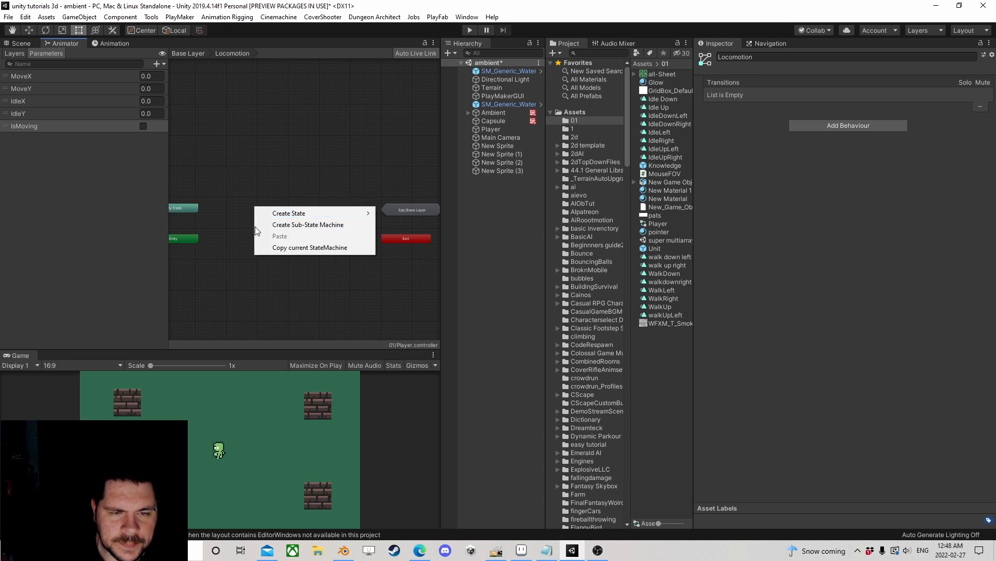
pyautogui.moveTo(280, 214)
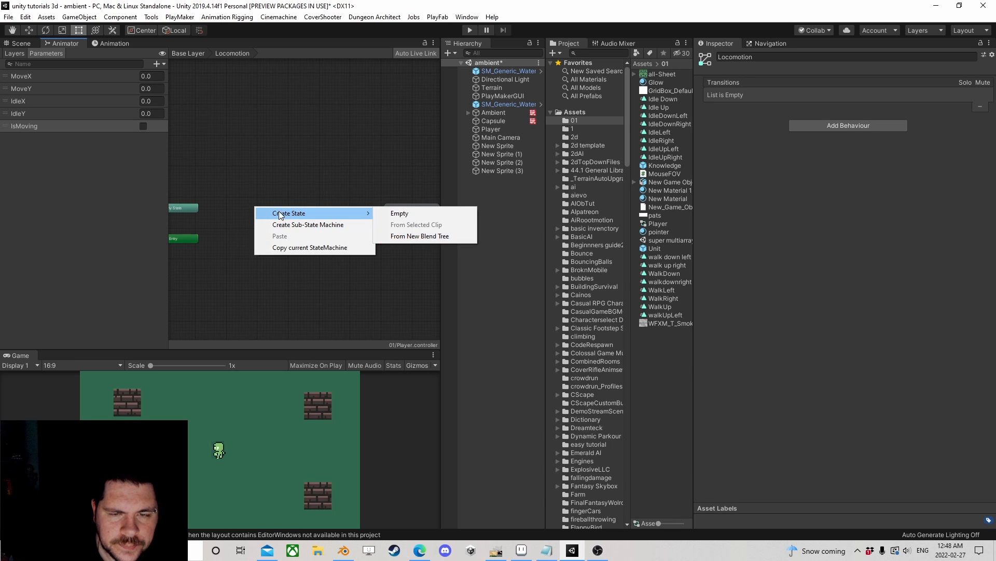
pyautogui.click(419, 239)
pyautogui.moveTo(306, 213); pyautogui.dragTo(279, 203)
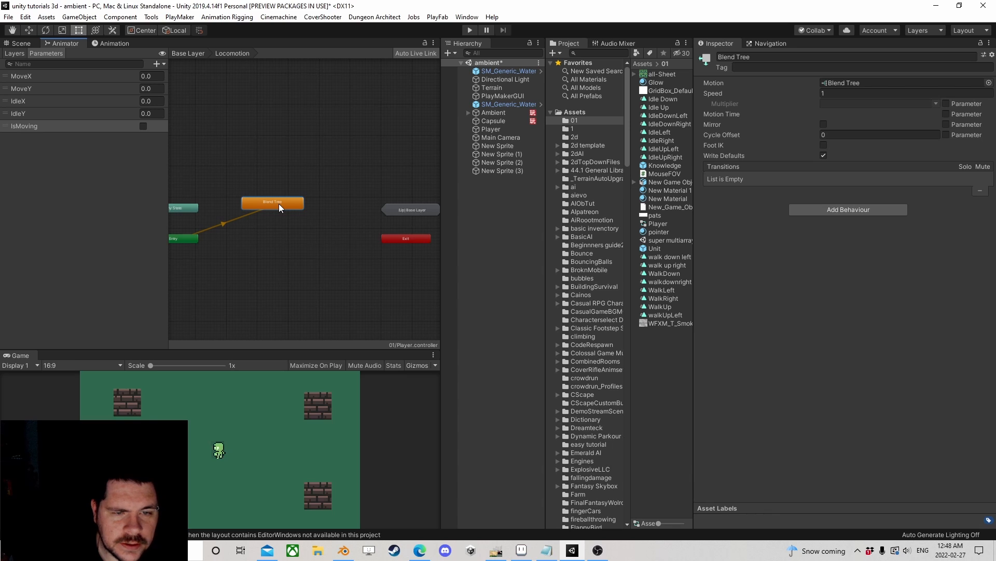
pyautogui.click(752, 57)
pyautogui.write('Wal')
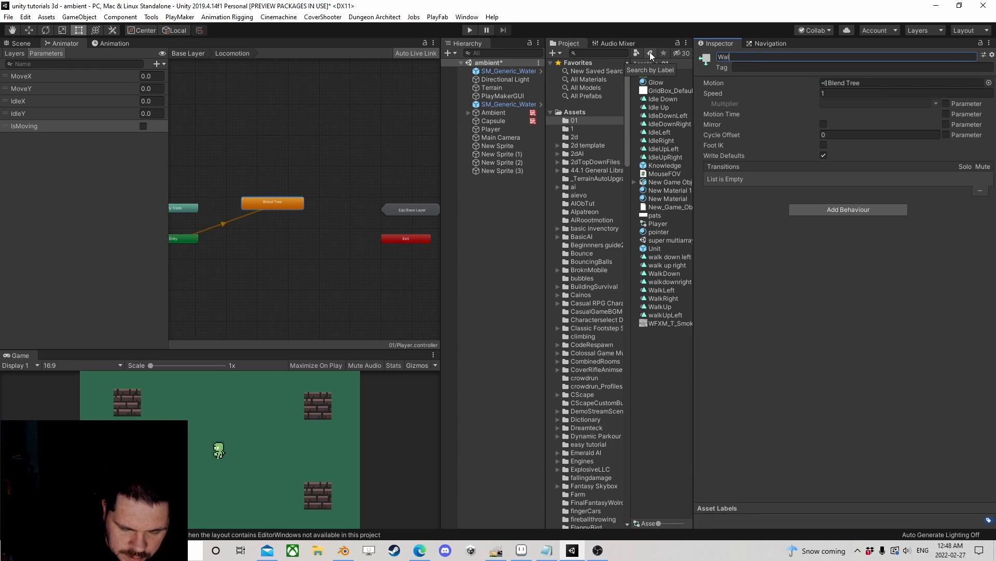
pyautogui.write('king')
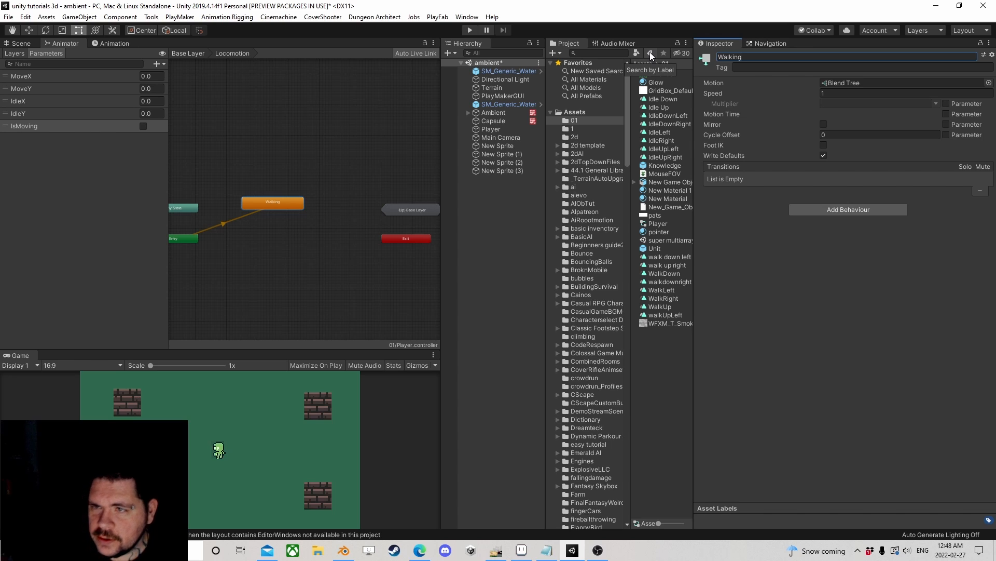
# Create a second blend tree state directly below Walking and name it Idle.
pyautogui.rightClick(242, 250)
pyautogui.moveTo(275, 255)
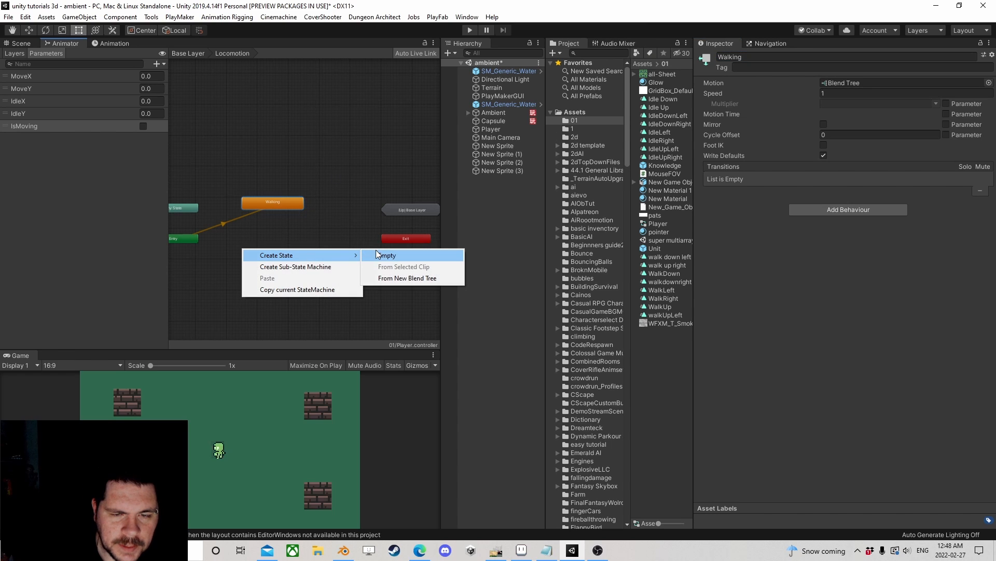
pyautogui.click(408, 278)
pyautogui.moveTo(279, 252); pyautogui.dragTo(279, 238)
pyautogui.click(746, 57)
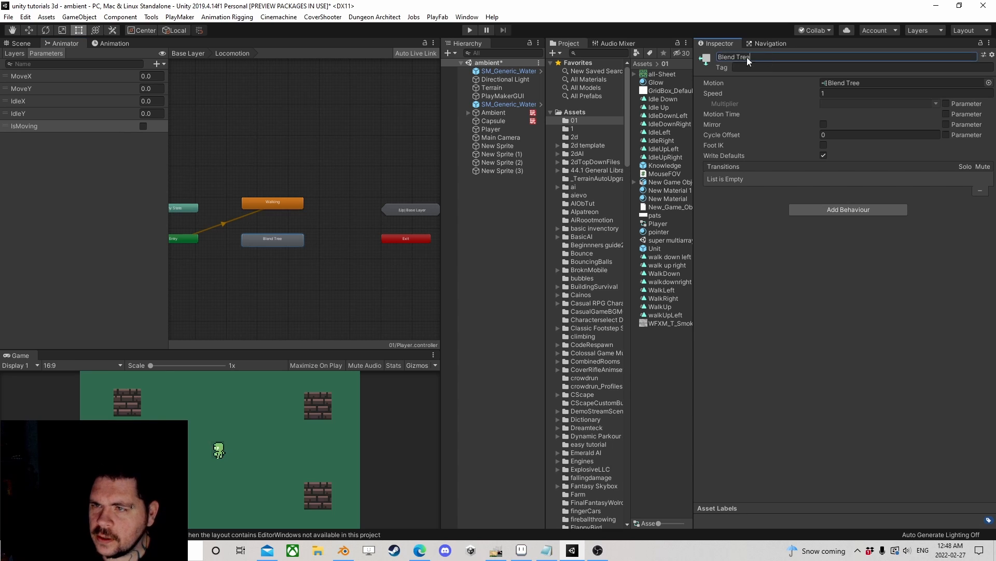
pyautogui.write('Idle')
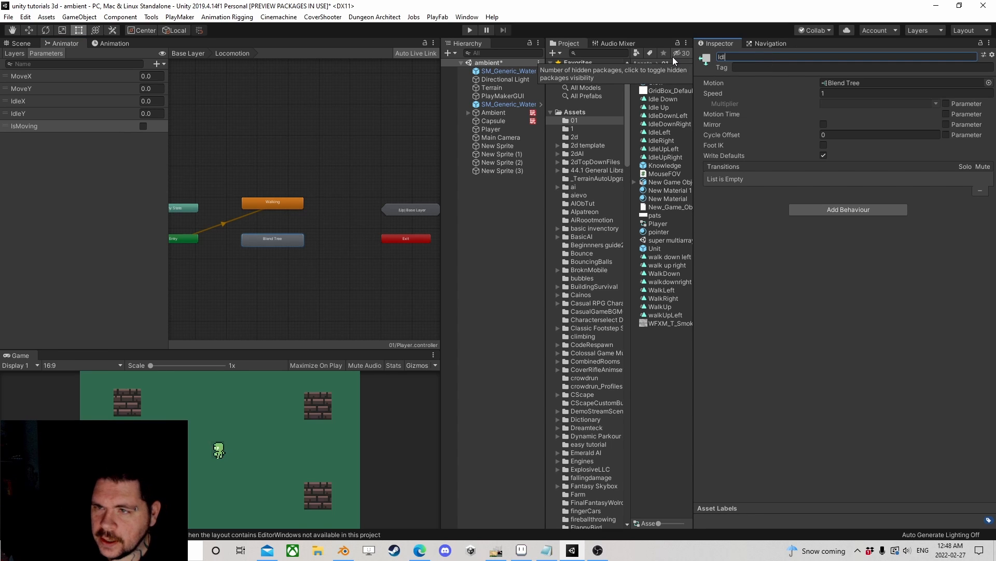
pyautogui.press('Return')
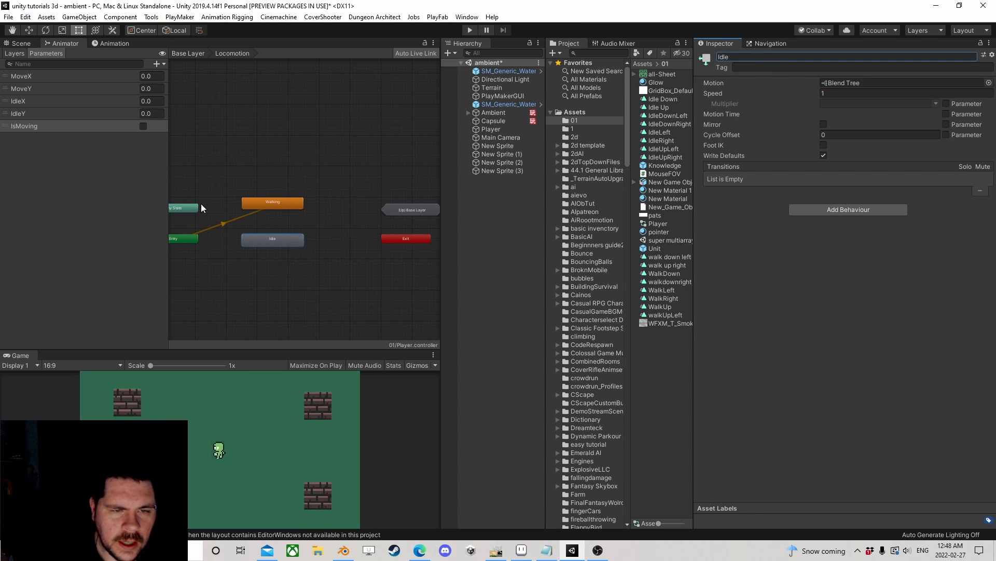
# Make transitions in both directions between the Walking and Idle states.
pyautogui.rightClick(270, 204)
pyautogui.click(299, 210)
pyautogui.click(268, 240)
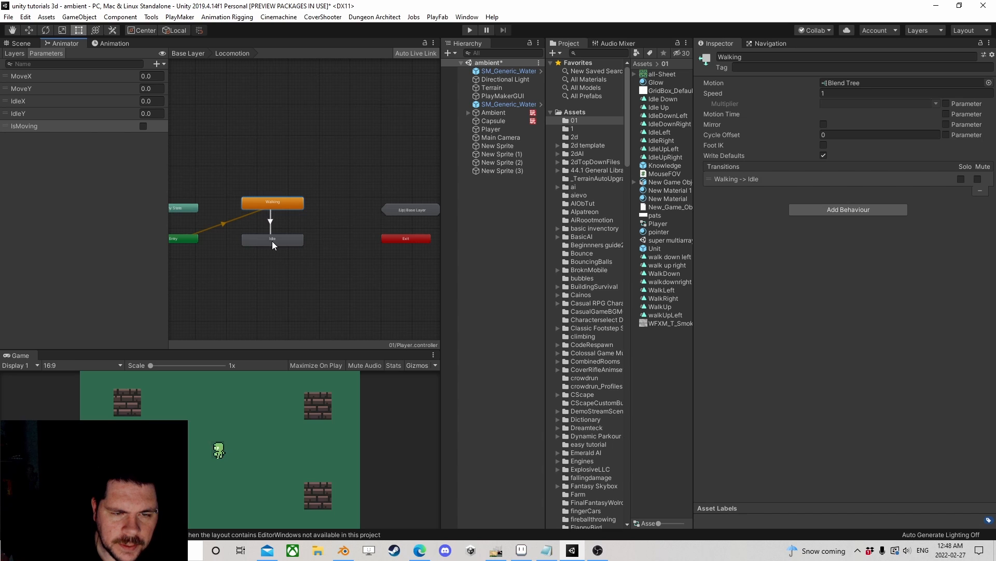
pyautogui.rightClick(272, 241)
pyautogui.click(291, 248)
pyautogui.click(287, 206)
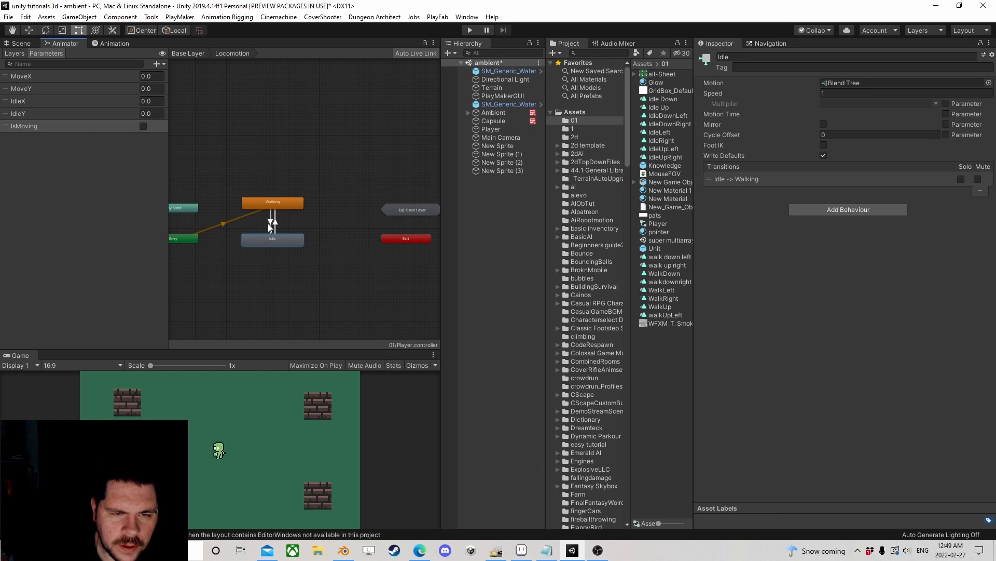
# Turn off Has Exit Time on the Walking-to-Idle transition and add the condition IsMoving false.
pyautogui.click(269, 222)
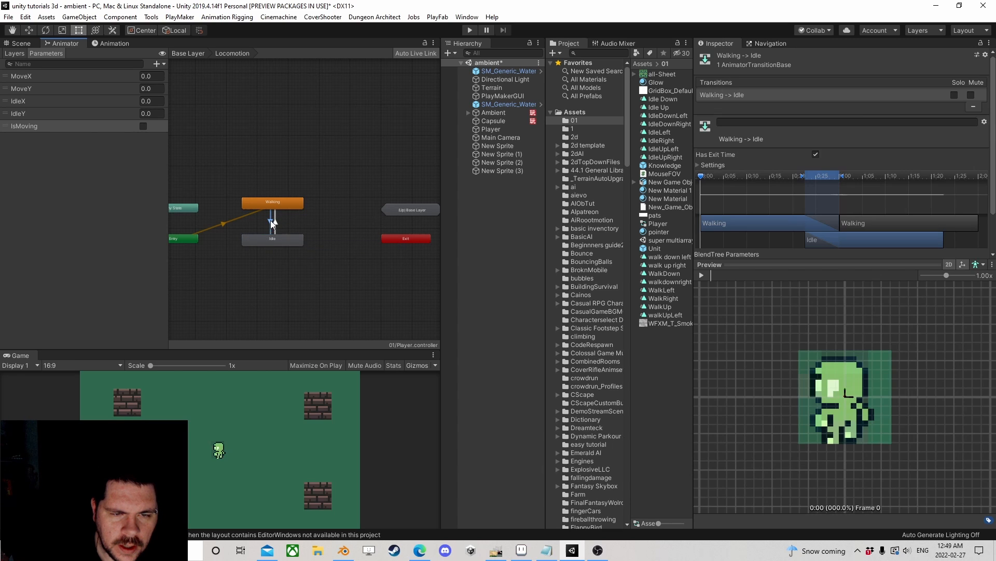
pyautogui.click(815, 155)
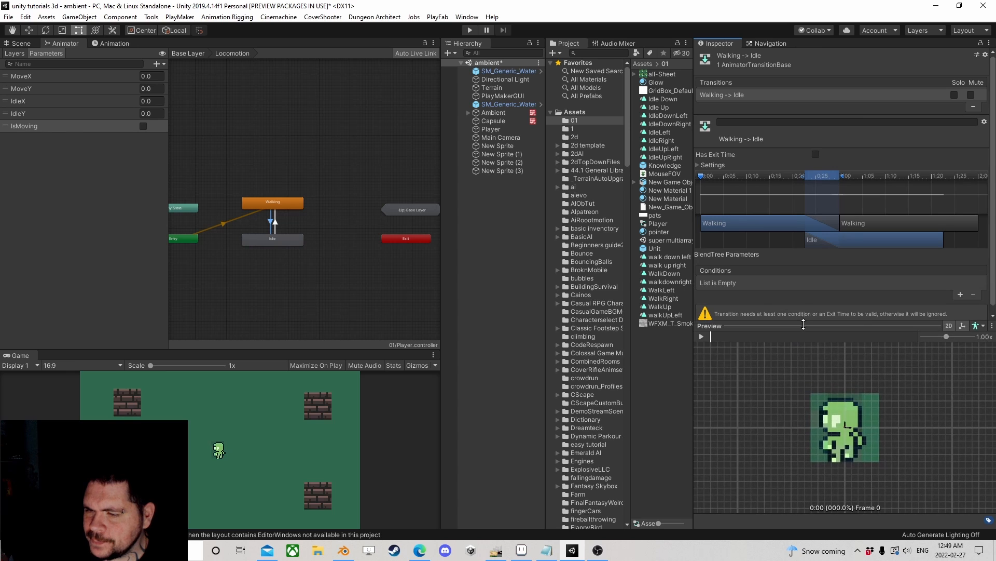
pyautogui.click(967, 294)
pyautogui.click(781, 283)
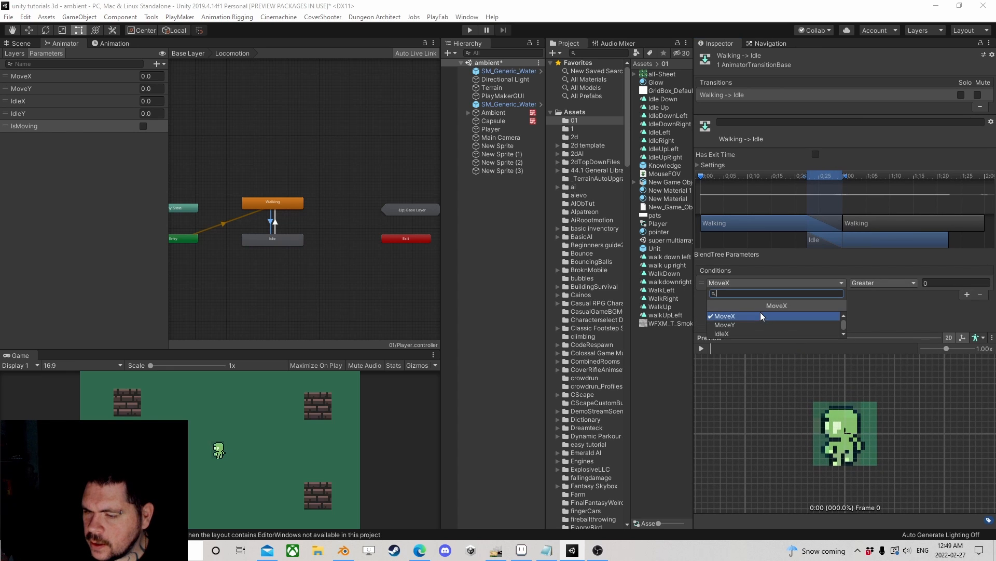
pyautogui.click(737, 333)
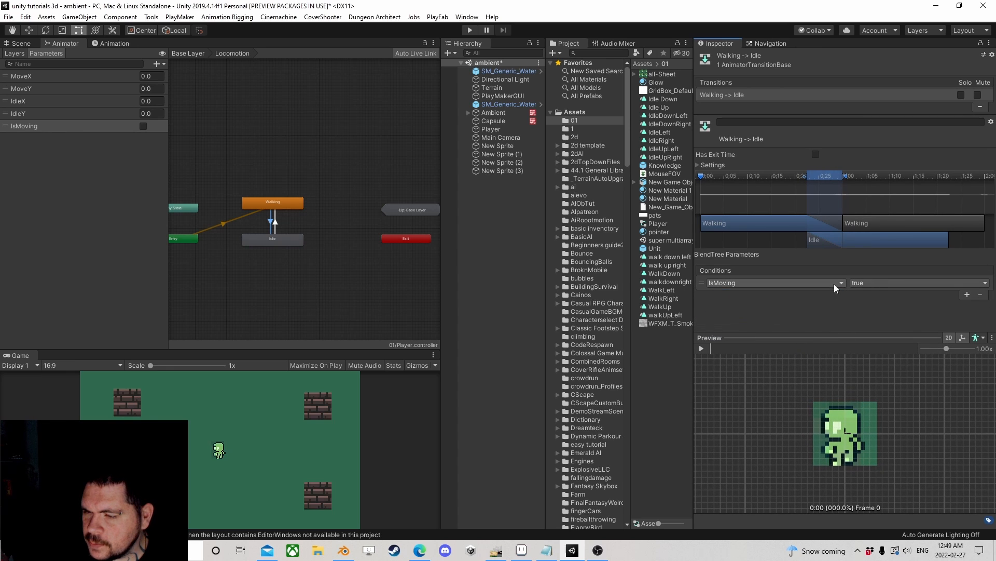
pyautogui.click(874, 282)
pyautogui.click(875, 305)
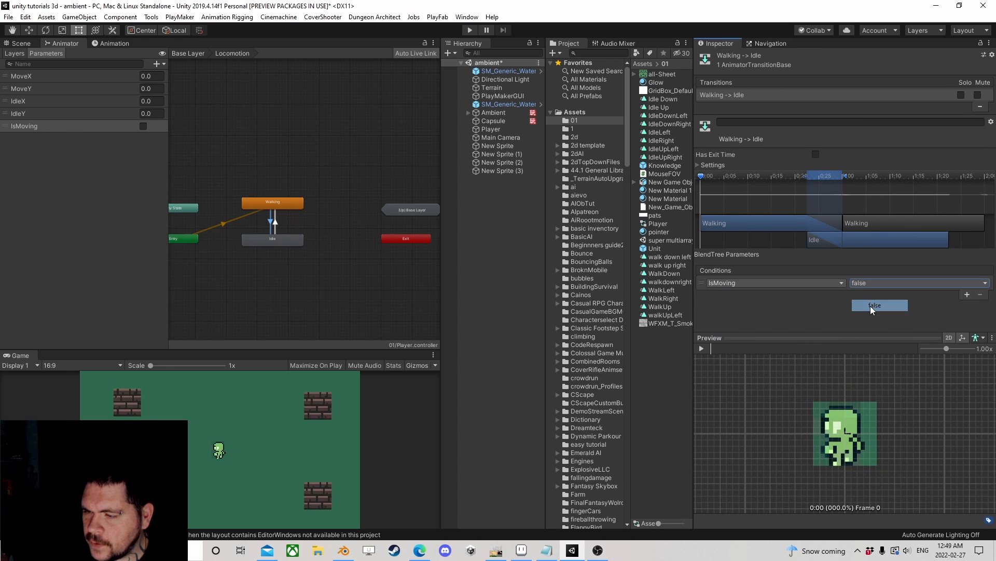
# Turn off Has Exit Time on the Idle-to-Walking transition and add a condition on the IsMoving parameter.
pyautogui.click(275, 224)
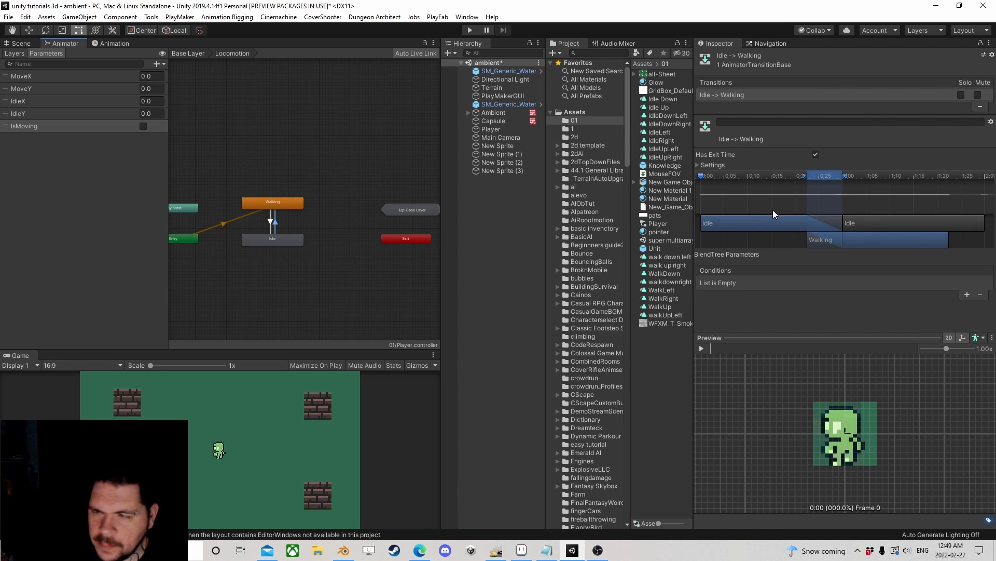
pyautogui.click(816, 154)
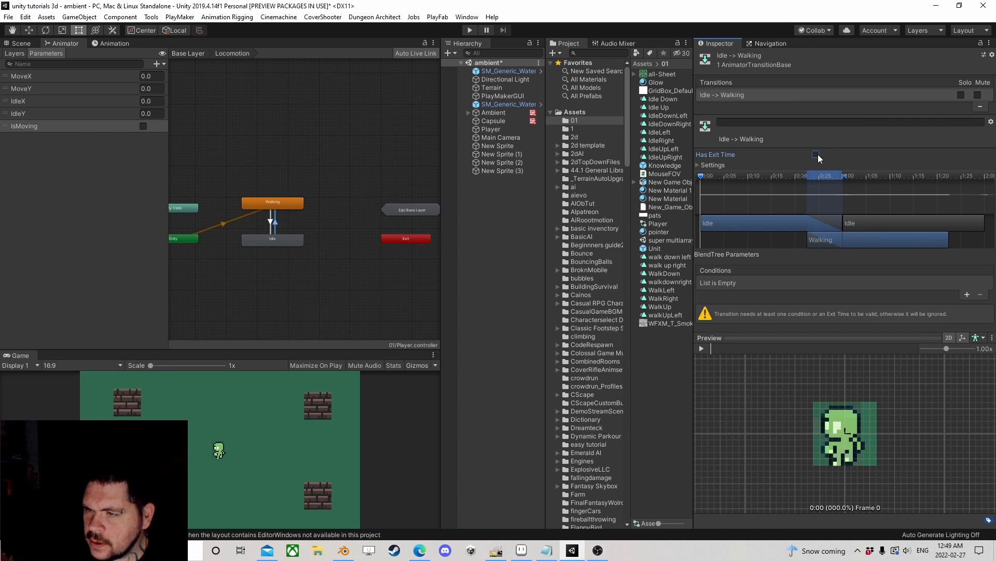
pyautogui.click(968, 293)
pyautogui.click(810, 286)
pyautogui.click(761, 331)
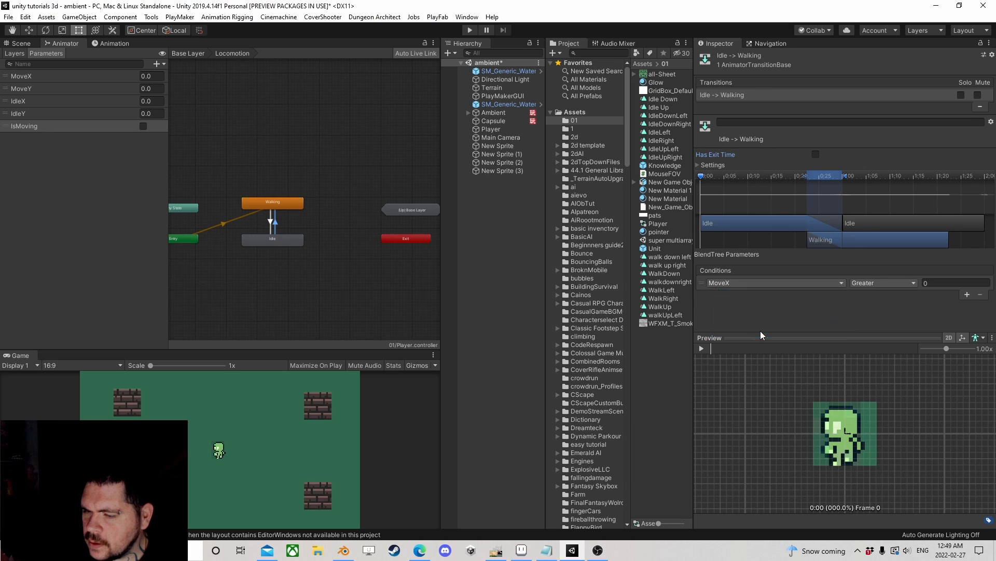
# Set the blend tree inside the Walking state to 2D Simple Directional with MoveX and MoveY as its parameters.
pyautogui.doubleClick(273, 204)
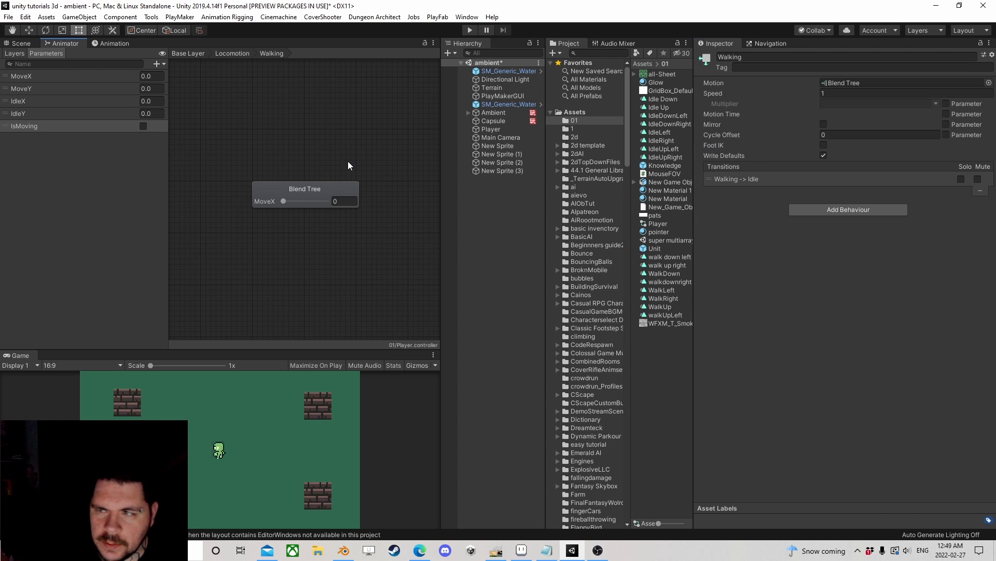
pyautogui.click(306, 186)
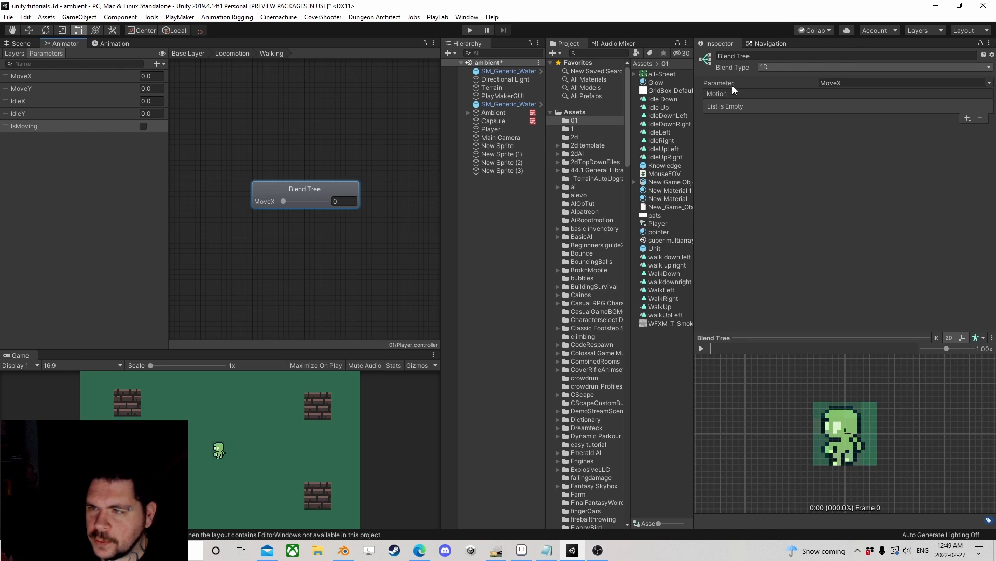
pyautogui.click(798, 67)
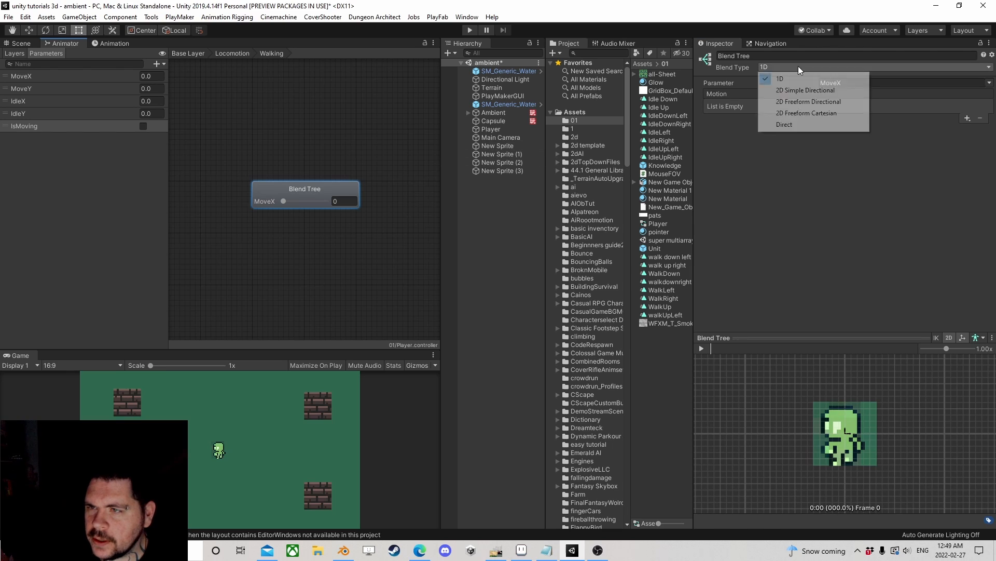
pyautogui.click(824, 91)
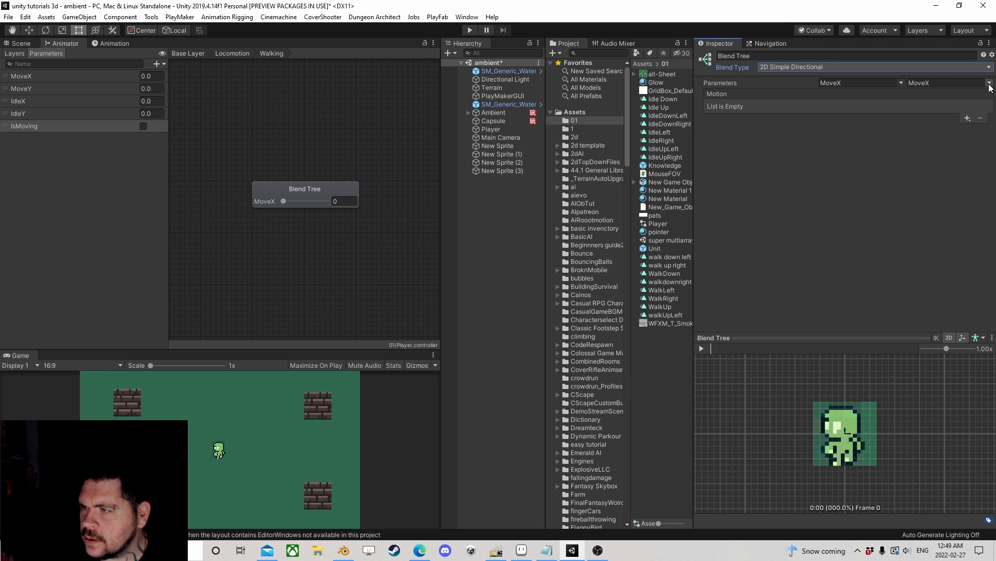
pyautogui.click(961, 83)
pyautogui.click(960, 107)
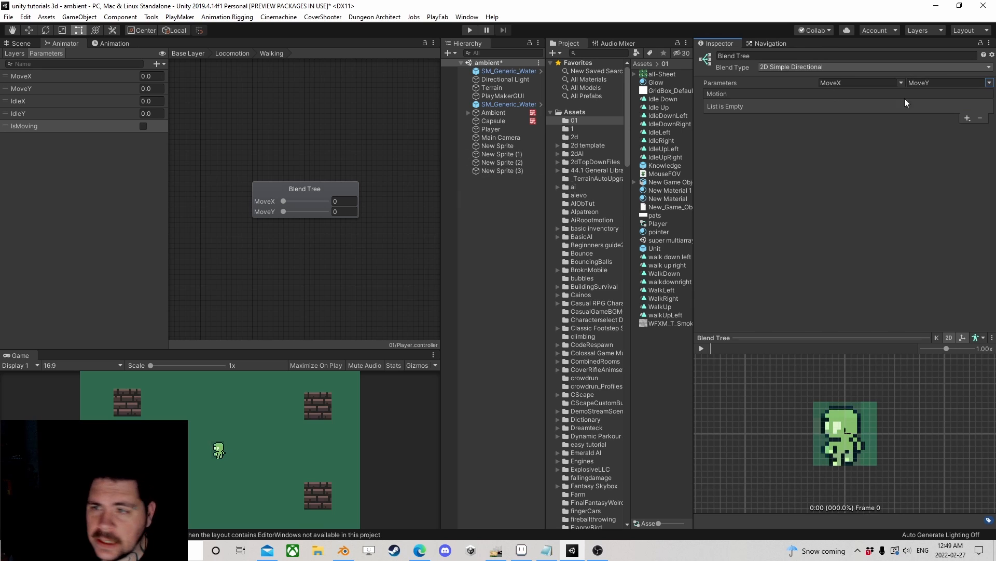
# Add five empty motion fields to the Walking blend tree.
pyautogui.click(967, 118)
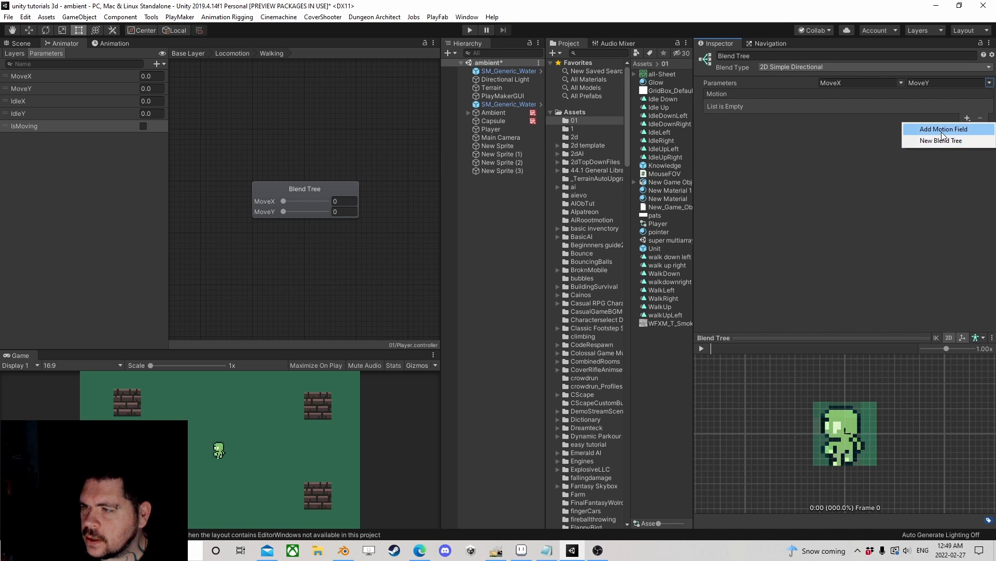
pyautogui.click(941, 132)
pyautogui.click(969, 119)
pyautogui.click(960, 129)
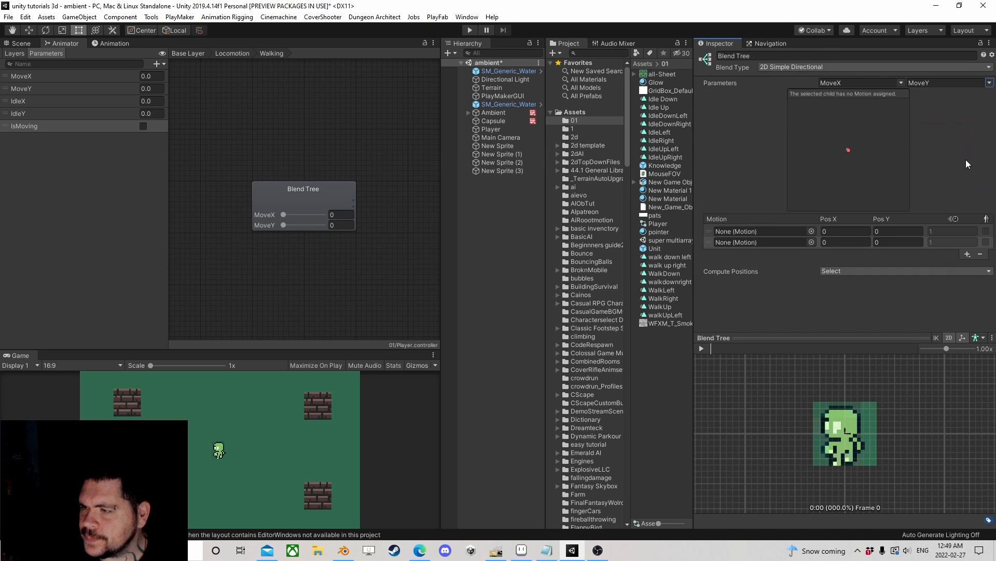
pyautogui.click(967, 254)
pyautogui.click(952, 265)
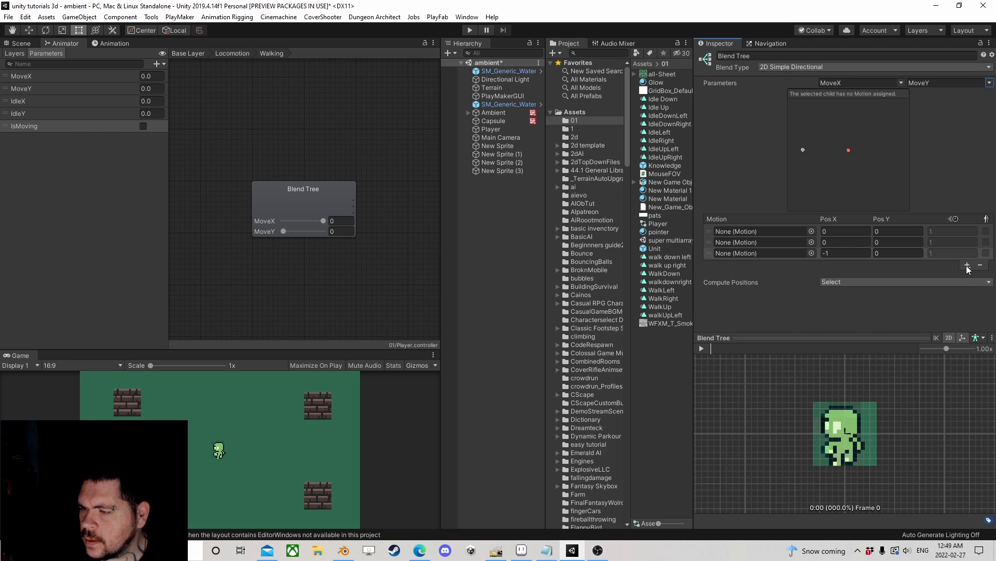
pyautogui.click(967, 266)
pyautogui.click(958, 276)
pyautogui.click(969, 276)
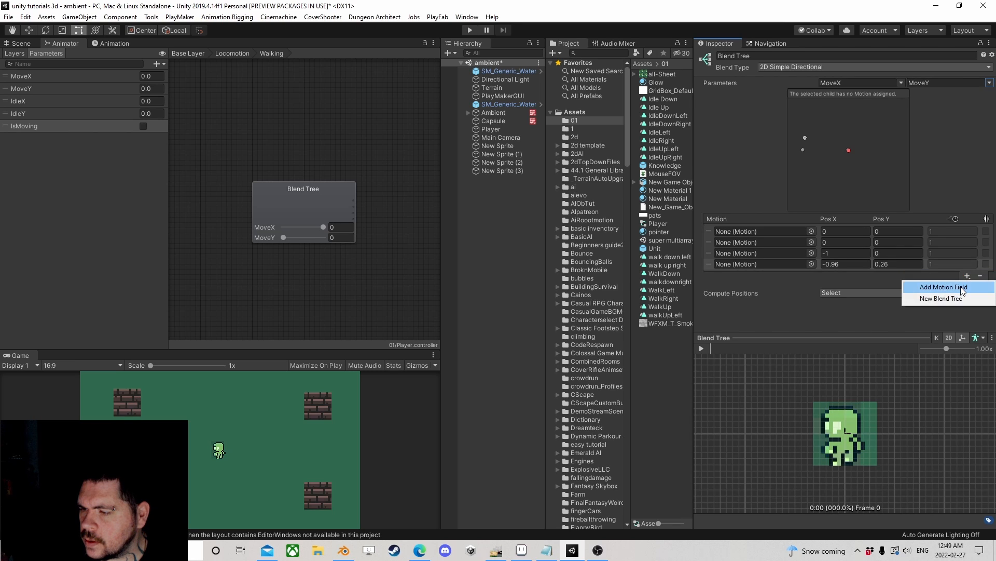
pyautogui.click(960, 287)
pyautogui.click(967, 287)
pyautogui.click(957, 308)
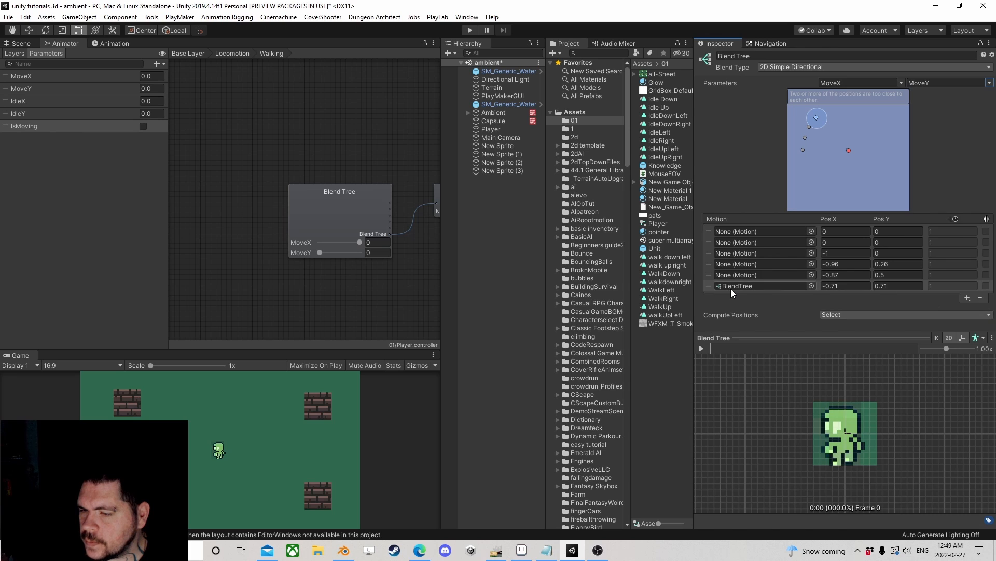
pyautogui.click(711, 285)
pyautogui.click(980, 298)
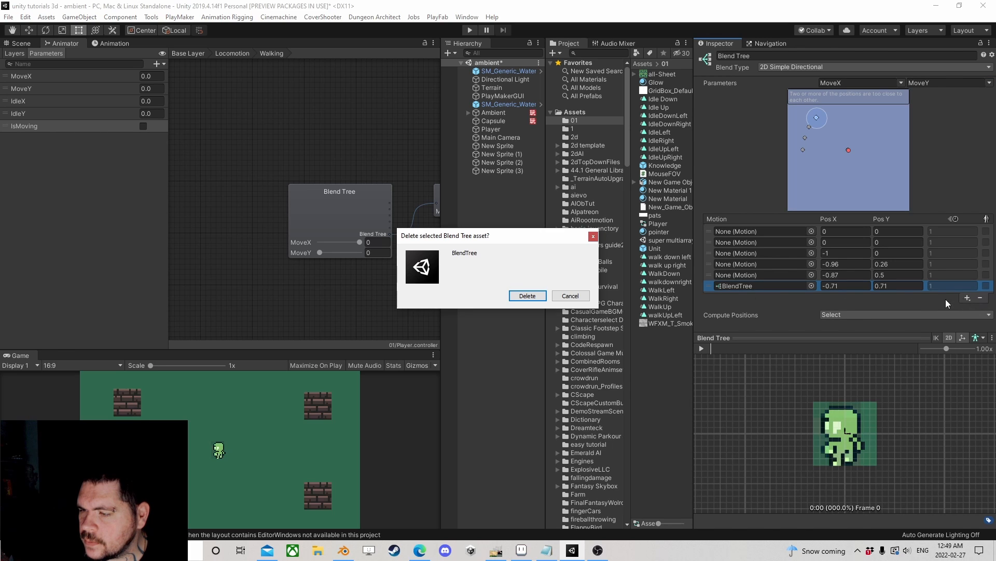
pyautogui.click(571, 295)
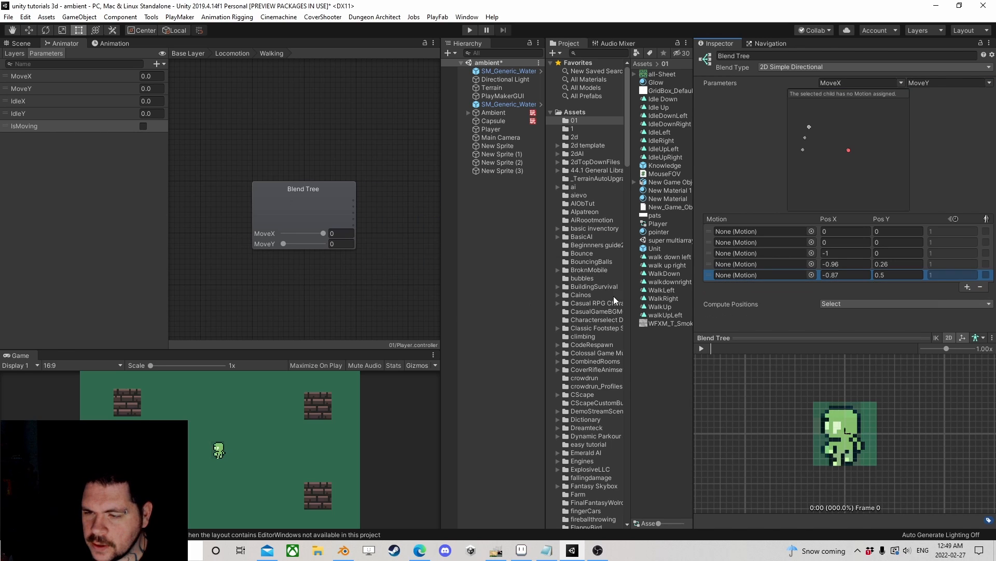
# Add three more empty motion fields to the Walking blend tree so its list holds eight.
pyautogui.click(967, 286)
pyautogui.click(958, 296)
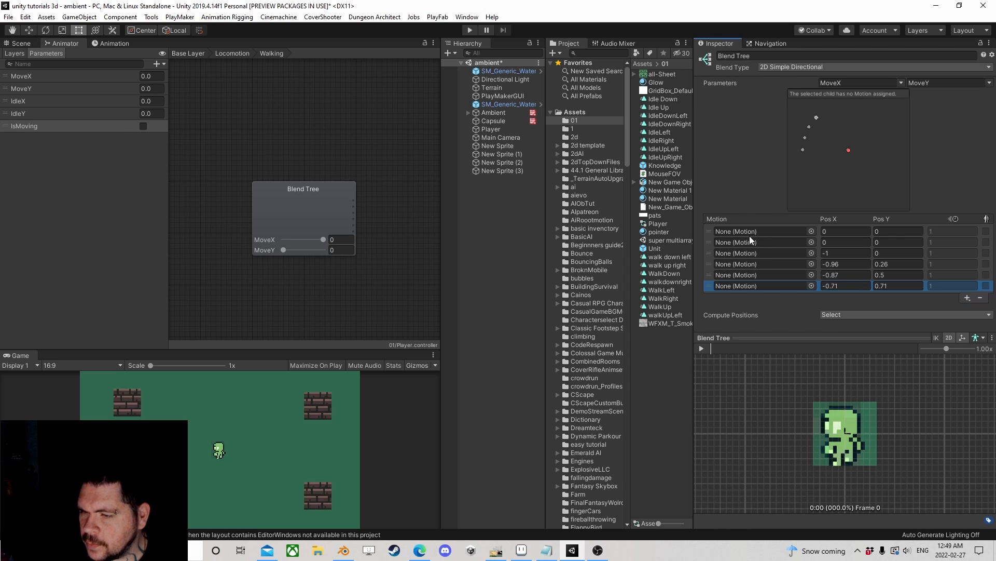
pyautogui.click(967, 298)
pyautogui.click(942, 309)
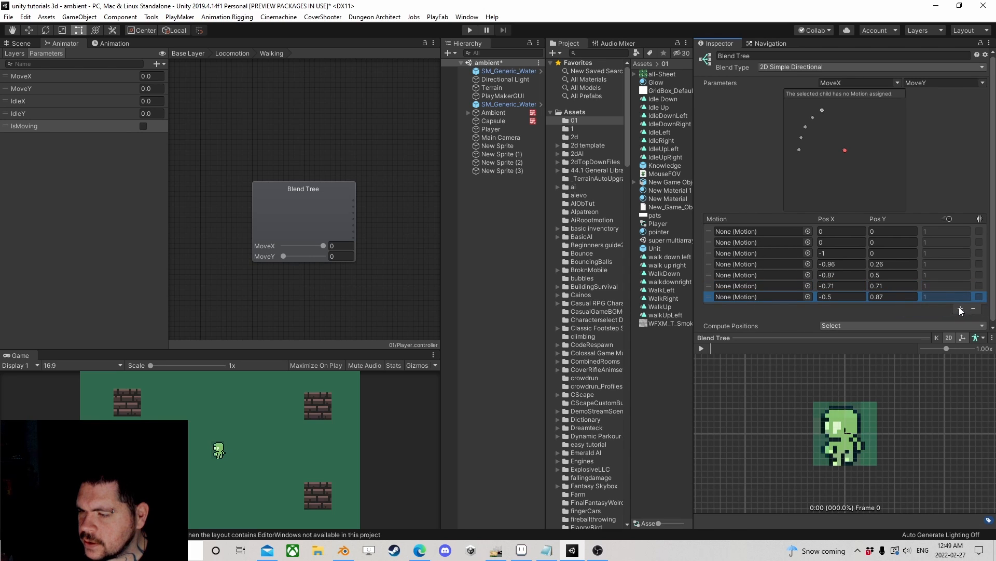
pyautogui.click(960, 308)
pyautogui.click(944, 319)
# Reset the nonzero Pos X and Pos Y values of the third through eighth motion fields to 0.
pyautogui.click(841, 253)
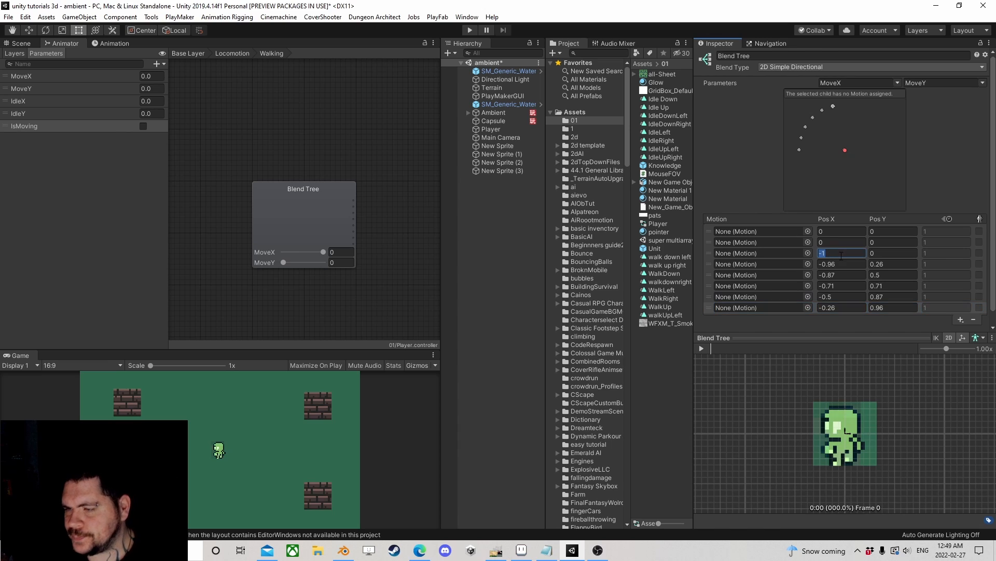
pyautogui.write('0')
pyautogui.click(885, 264)
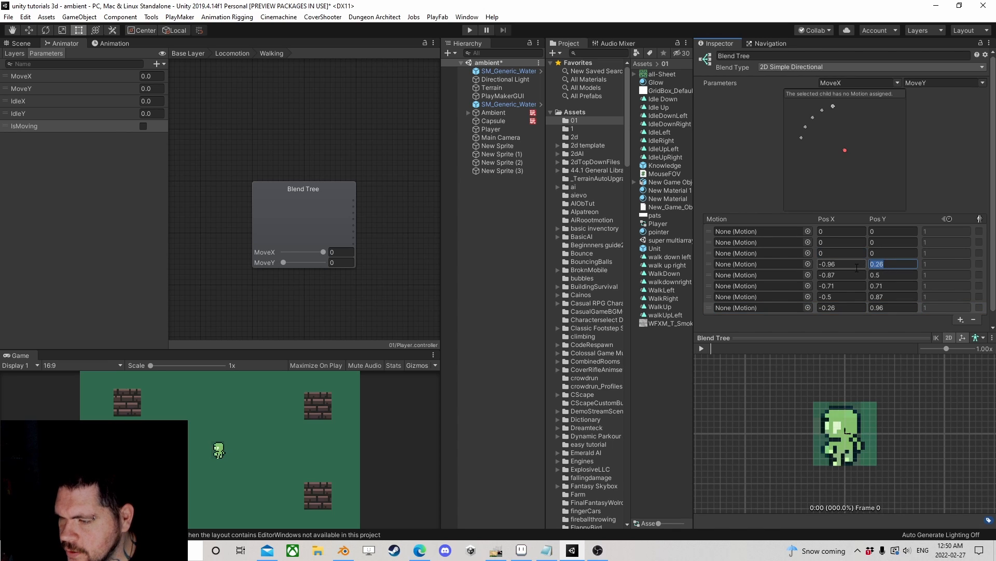
pyautogui.write('0')
pyautogui.click(843, 265)
pyautogui.click(891, 276)
pyautogui.write('0')
pyautogui.click(887, 286)
pyautogui.write('0')
pyautogui.click(849, 286)
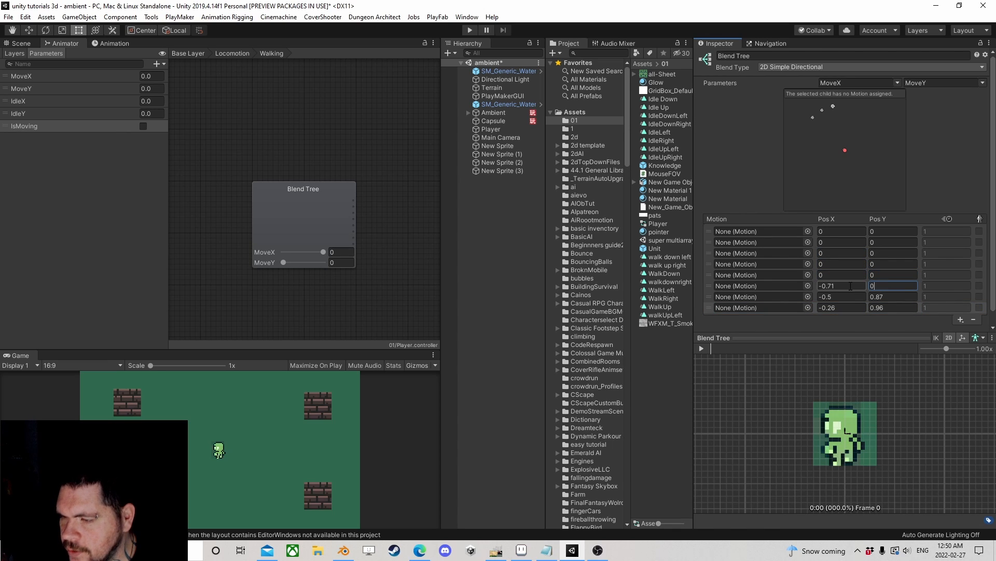
pyautogui.write('0')
pyautogui.click(850, 297)
pyautogui.write('0')
pyautogui.click(891, 297)
pyautogui.write('0')
pyautogui.click(898, 307)
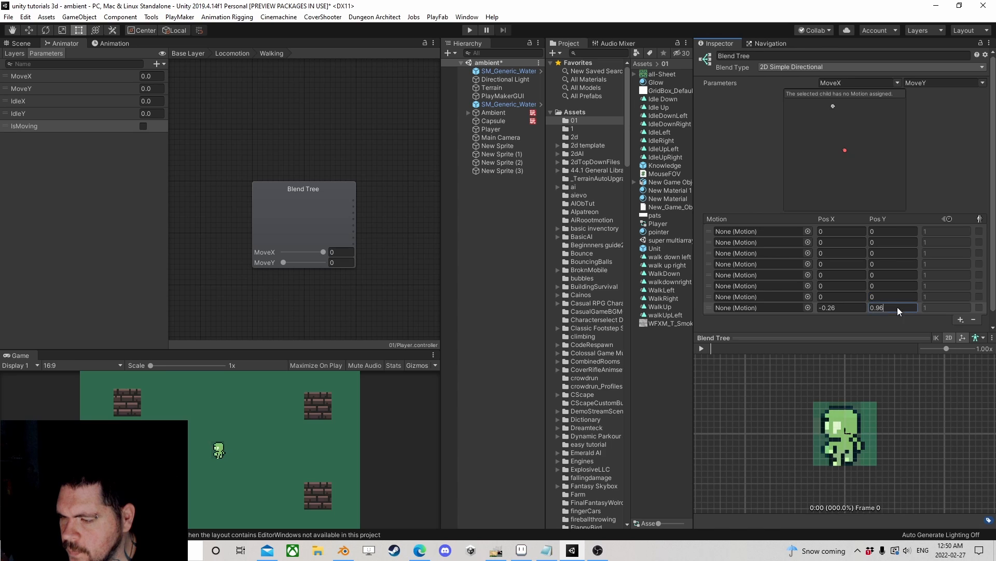
pyautogui.write('0')
pyautogui.click(850, 308)
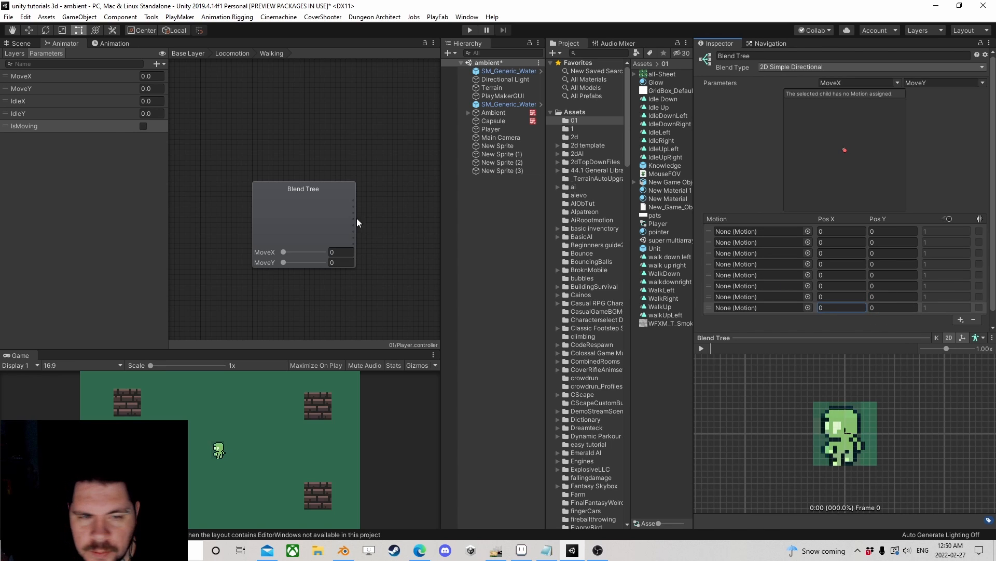
# Assign the walk down left clip to the first motion field and set its position to X -1, Y -1.
pyautogui.moveTo(544, 208); pyautogui.dragTo(452, 214)
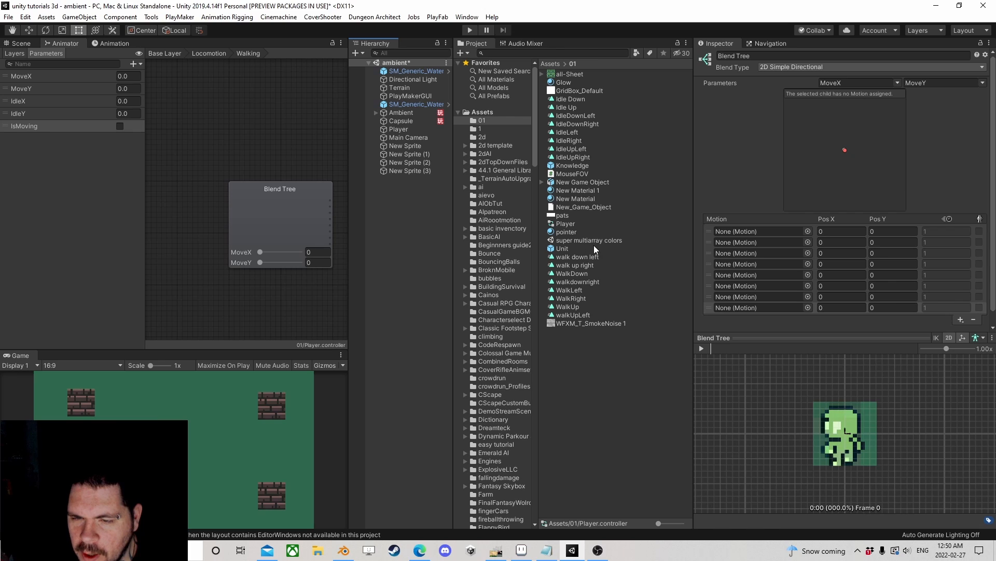
pyautogui.moveTo(578, 256); pyautogui.dragTo(734, 232)
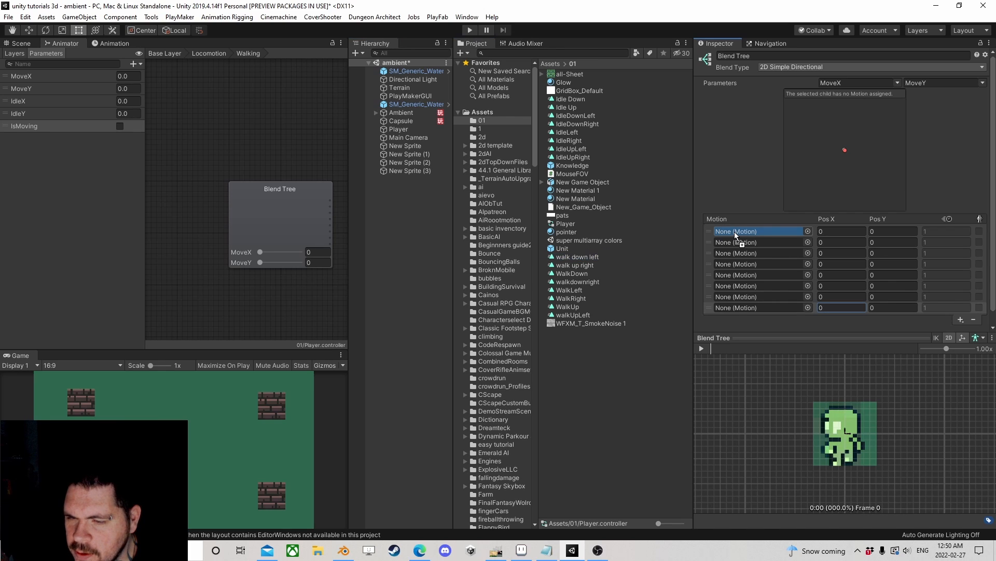
pyautogui.click(831, 232)
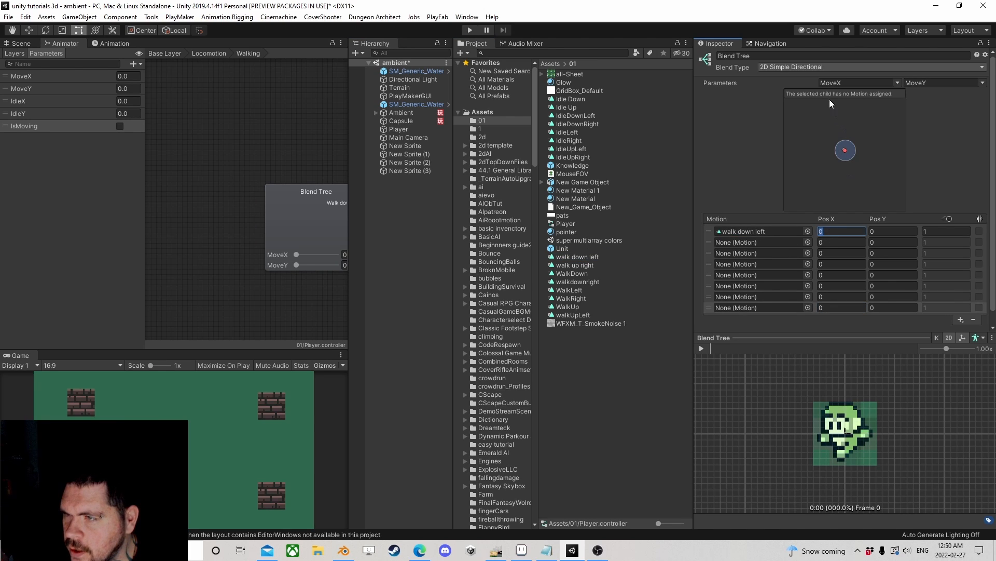
pyautogui.write('-')
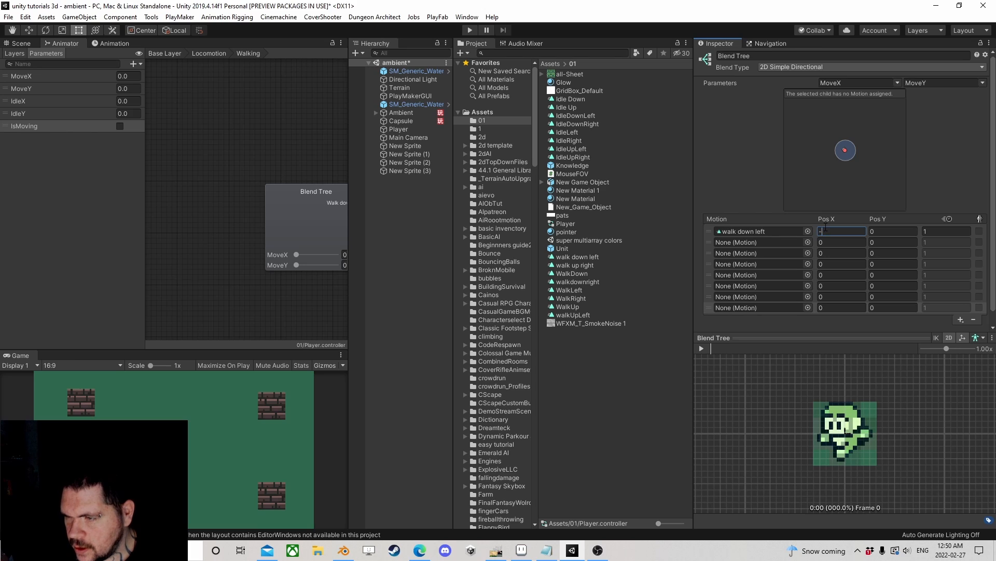
pyautogui.write('1')
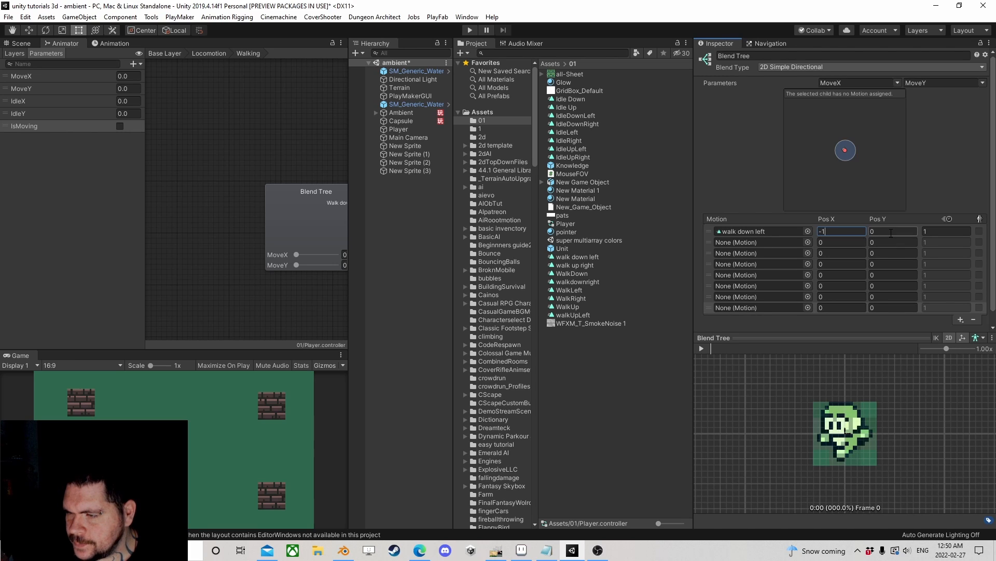
pyautogui.click(896, 232)
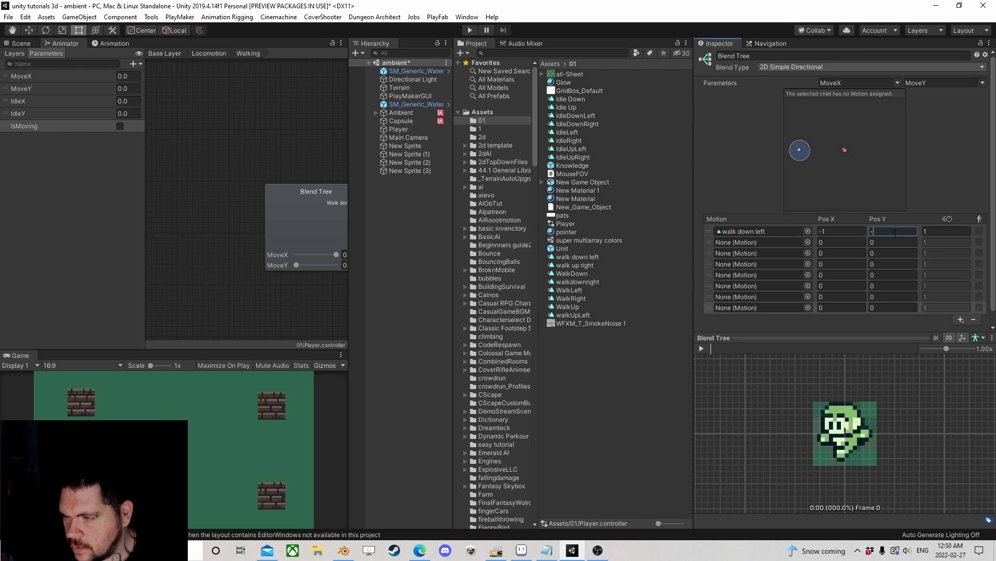
pyautogui.press('Return')
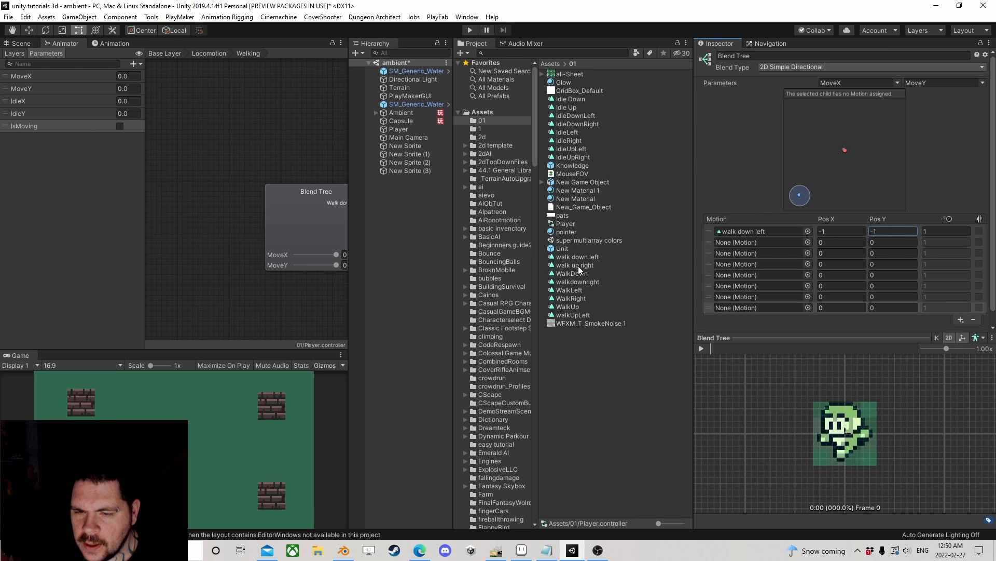
# Assign the walk up right clip to the second motion field and set its position to X 1, Y 1.
pyautogui.moveTo(582, 266); pyautogui.dragTo(760, 242)
pyautogui.click(834, 242)
pyautogui.write('1')
pyautogui.press('Tab')
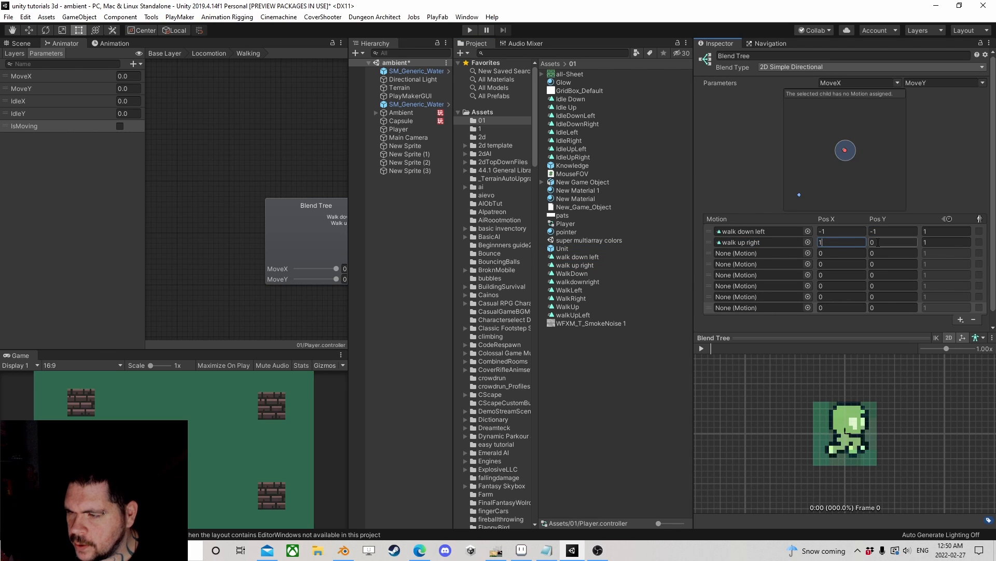
pyautogui.write('1')
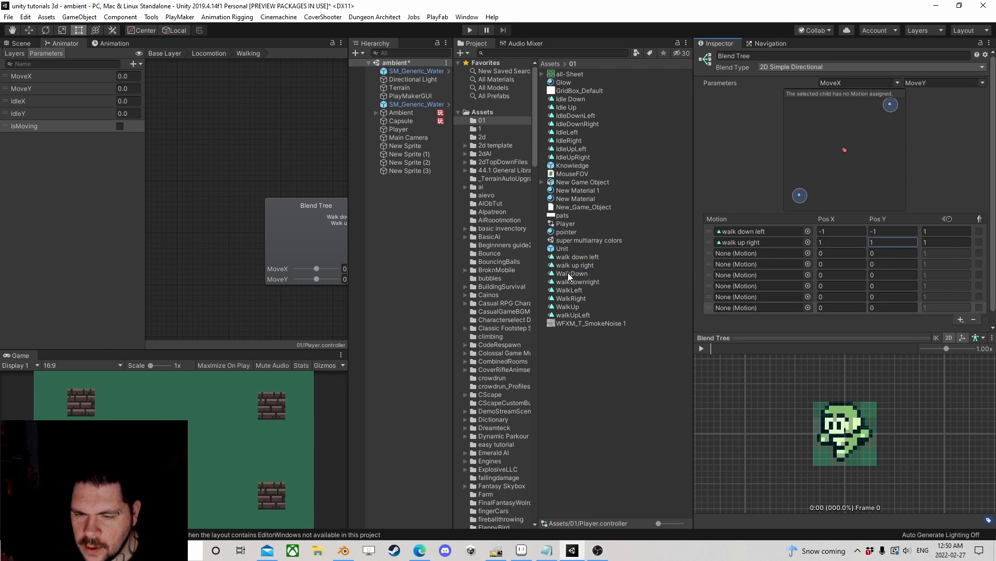
# Assign the WalkDown clip to the third motion field and set its Pos Y to -1.
pyautogui.moveTo(569, 276); pyautogui.dragTo(758, 253)
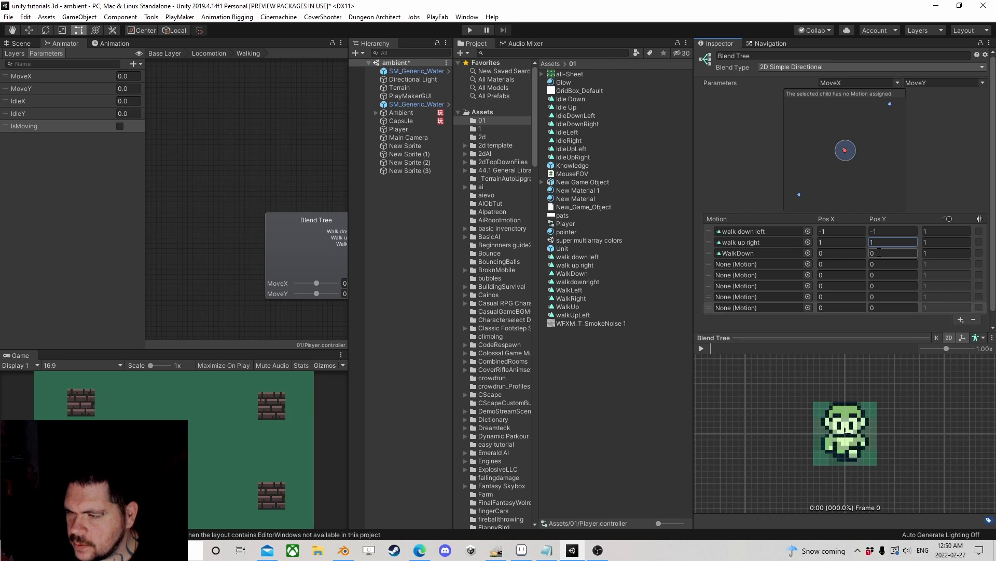
pyautogui.click(879, 253)
pyautogui.write('-1')
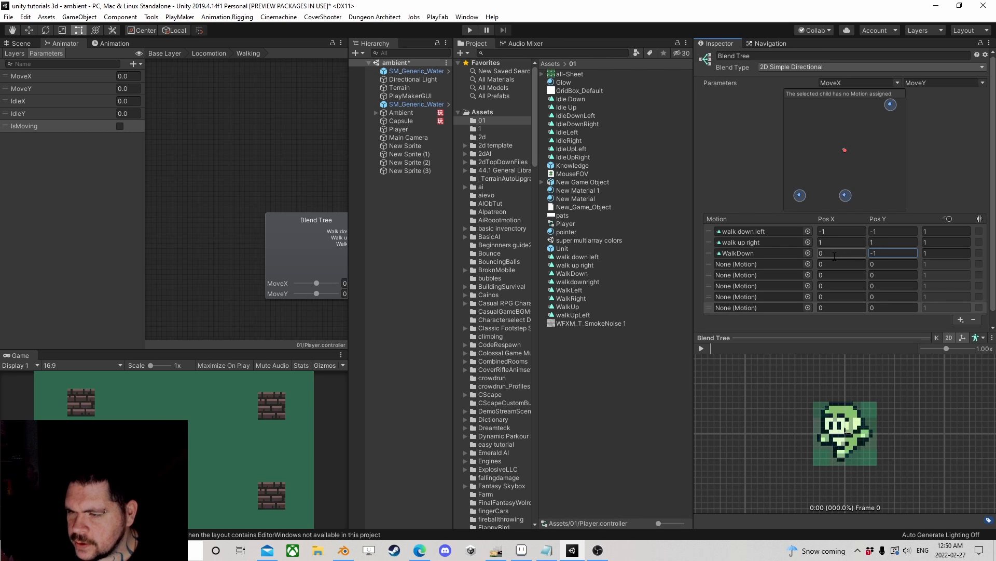
# Assign the walkdownright clip to the fourth motion field and set its position to X 1, Y -1.
pyautogui.moveTo(571, 282); pyautogui.dragTo(766, 264)
pyautogui.click(884, 265)
pyautogui.write('-1')
pyautogui.click(847, 264)
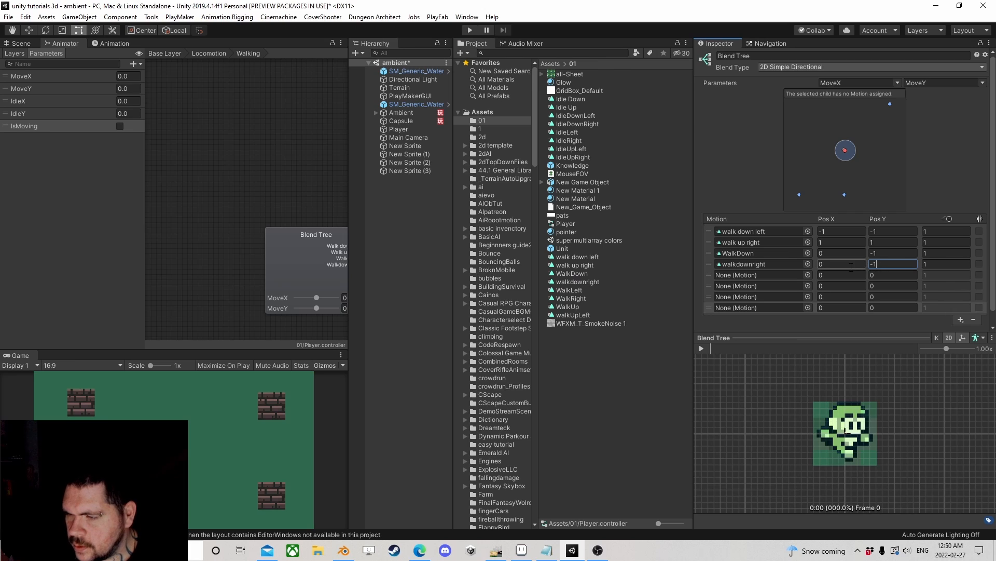
pyautogui.write('1')
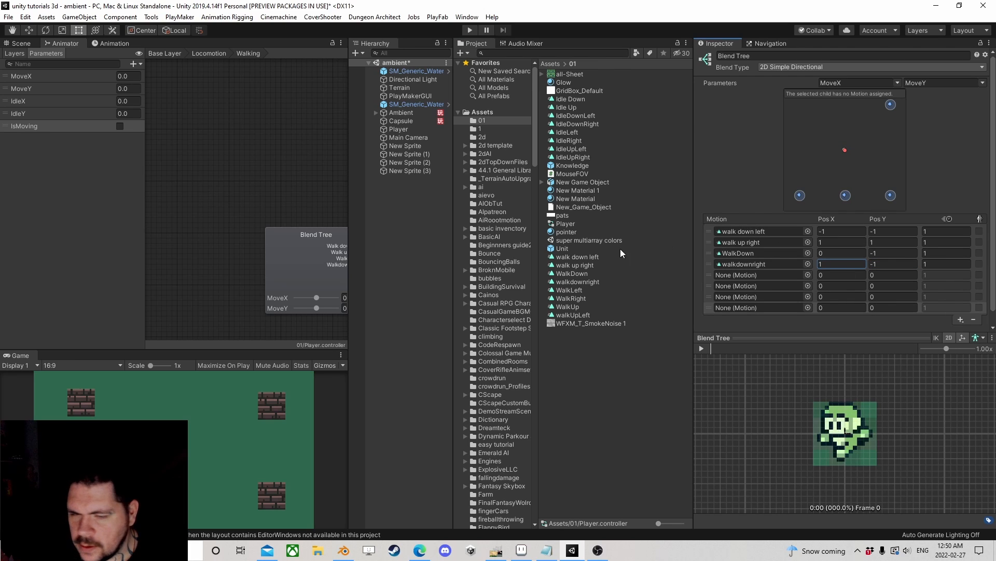
# Assign WalkLeft to the fifth motion field with Pos X -1 and WalkRight to the sixth with Pos X 1.
pyautogui.moveTo(577, 290); pyautogui.dragTo(755, 275)
pyautogui.click(830, 276)
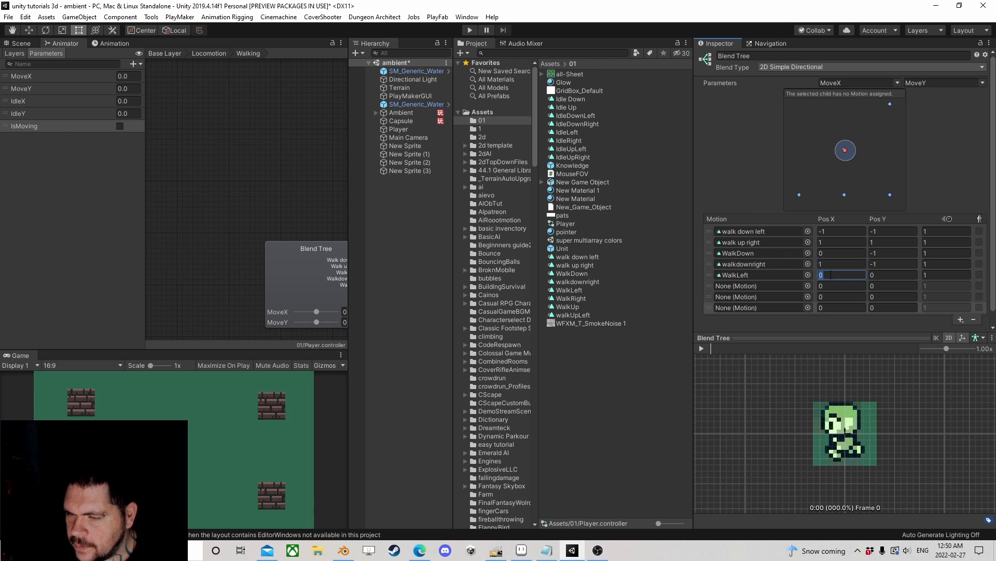
pyautogui.write('-1')
pyautogui.moveTo(568, 298); pyautogui.dragTo(750, 286)
pyautogui.click(831, 286)
pyautogui.write('1')
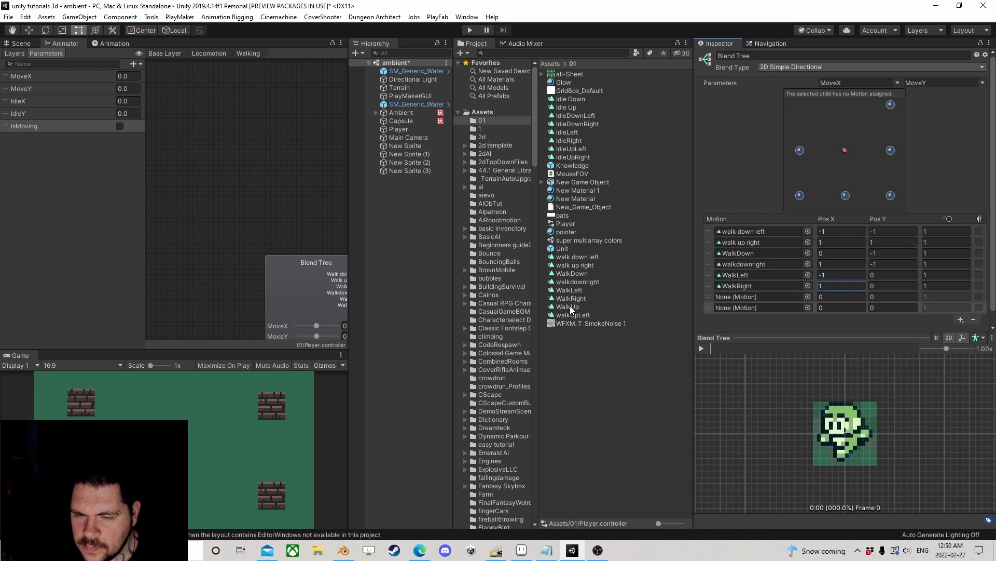
# Assign WalkUp to the seventh motion field with Pos Y 1 and walkUpLeft to the eighth with position X -1, Y 1.
pyautogui.moveTo(570, 306); pyautogui.dragTo(764, 295)
pyautogui.click(885, 296)
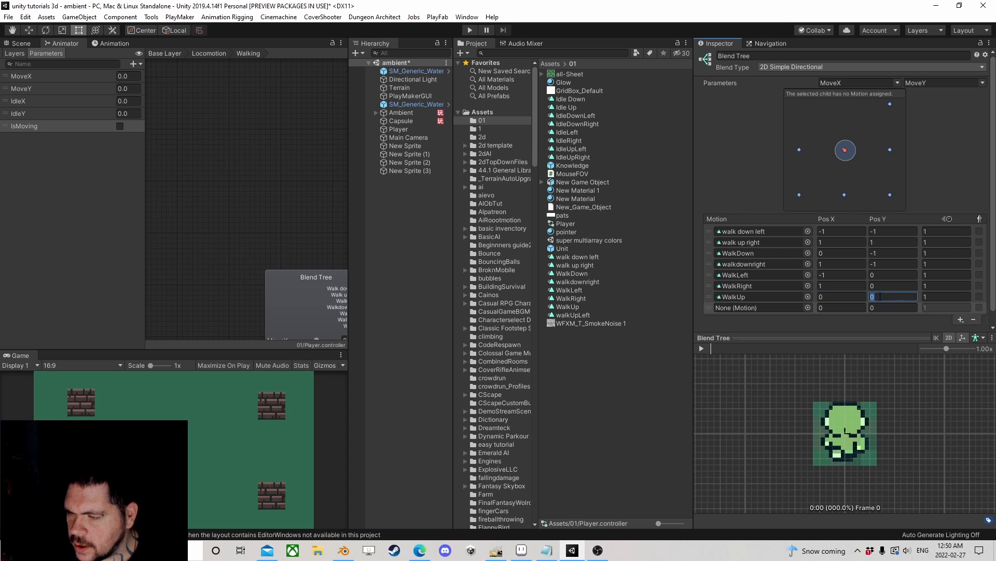
pyautogui.write('1')
pyautogui.moveTo(573, 315); pyautogui.dragTo(751, 307)
pyautogui.click(893, 307)
pyautogui.write('1')
pyautogui.click(843, 308)
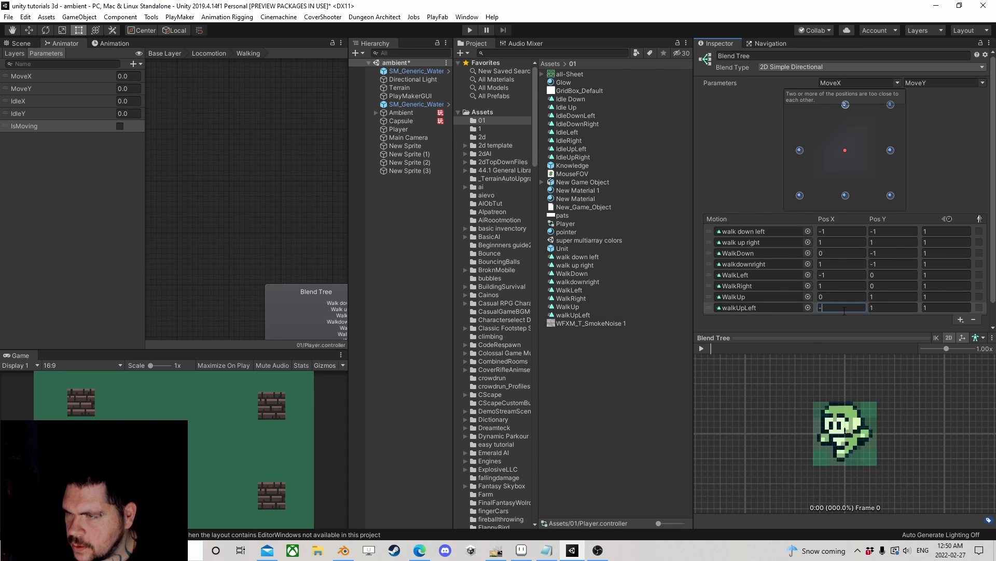
pyautogui.press('Return')
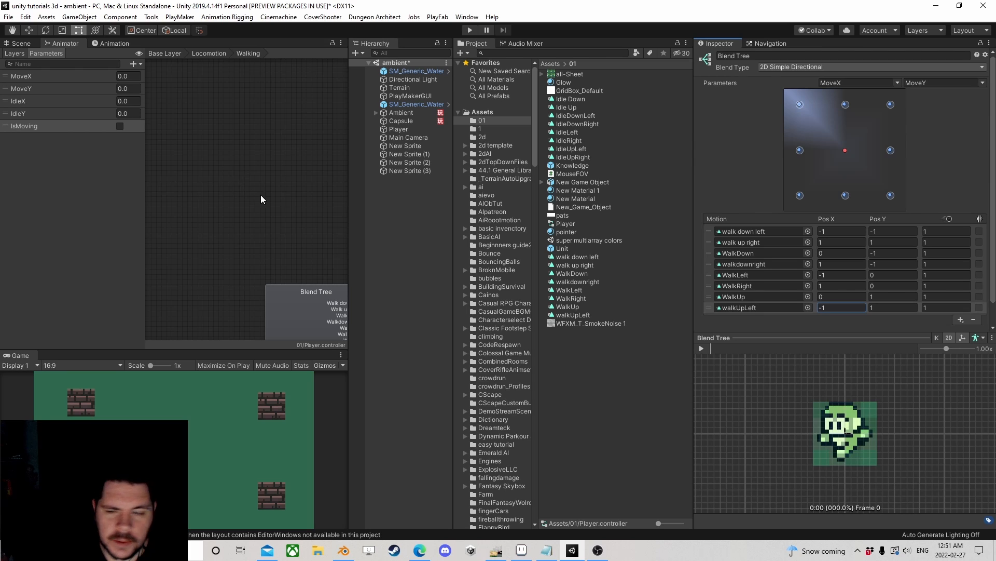
# Return to the Locomotion state machine, open the Idle state's blend tree and select its Blend Tree node.
pyautogui.scroll(-4, 264, 198)
pyautogui.moveTo(269, 198); pyautogui.dragTo(203, 176, button='middle')
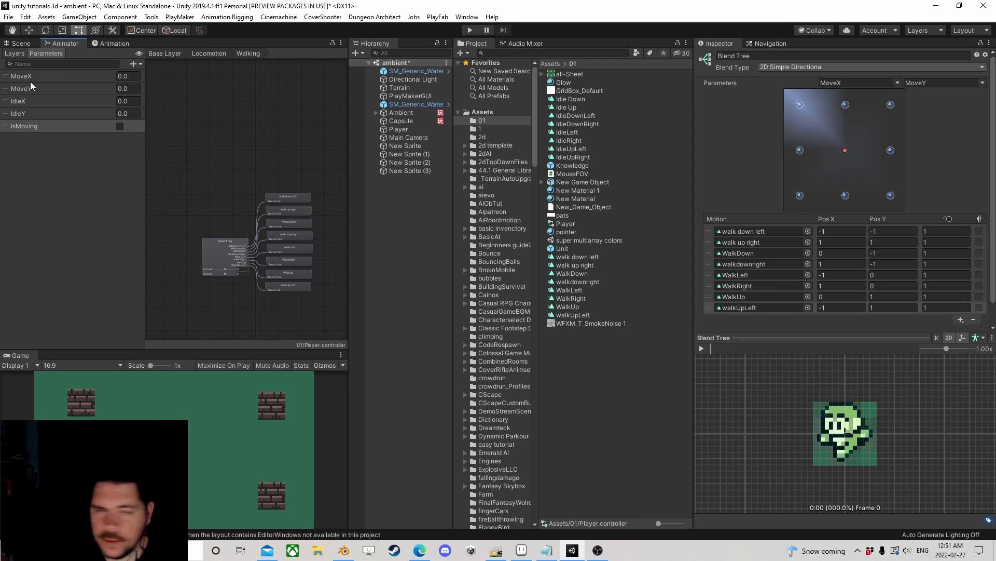
pyautogui.doubleClick(214, 150)
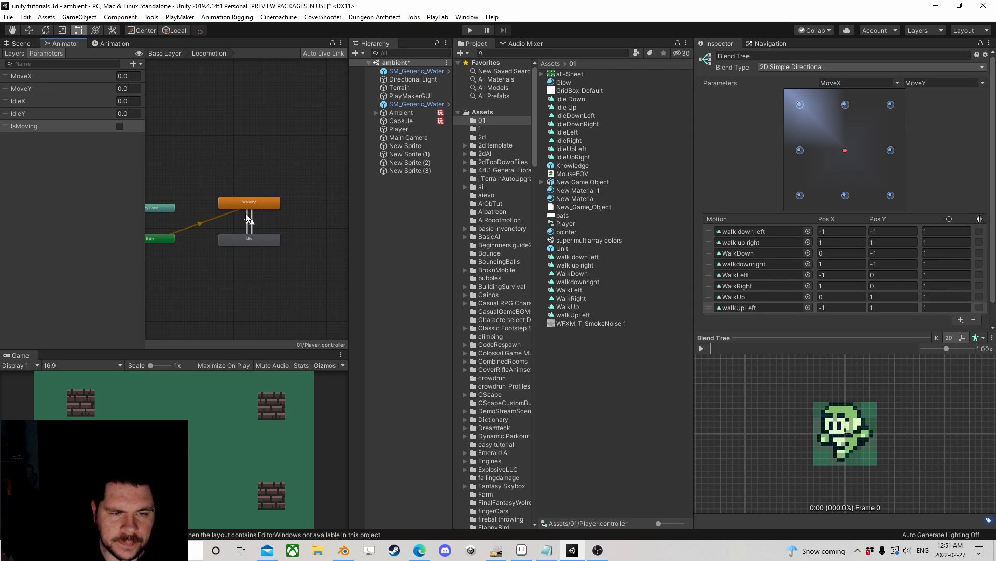
pyautogui.doubleClick(255, 240)
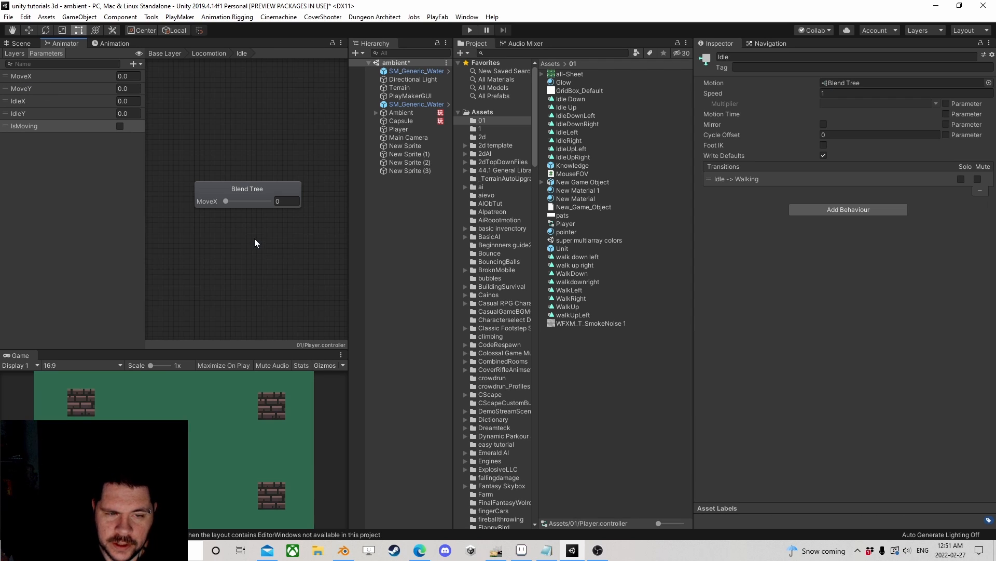
pyautogui.click(234, 188)
# Set the Idle blend tree's type to 2D Simple Directional and its parameters to IdleX and IdleY.
pyautogui.click(798, 68)
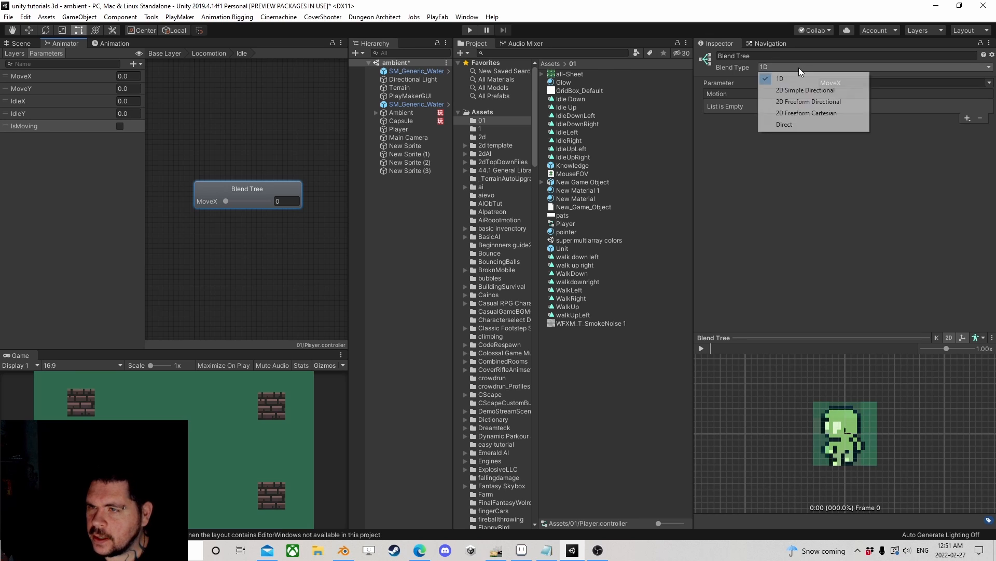
pyautogui.click(794, 91)
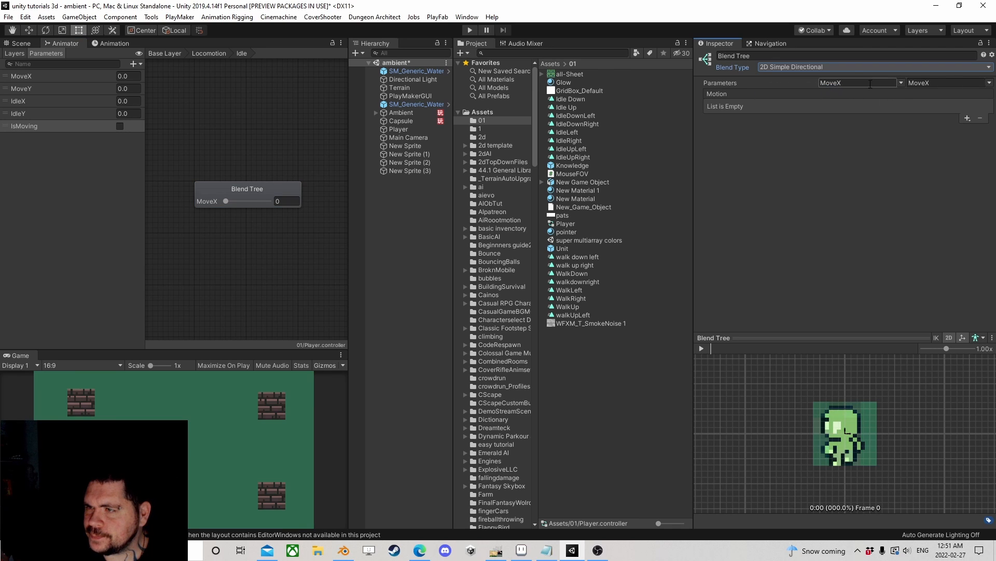
pyautogui.click(901, 84)
pyautogui.click(921, 117)
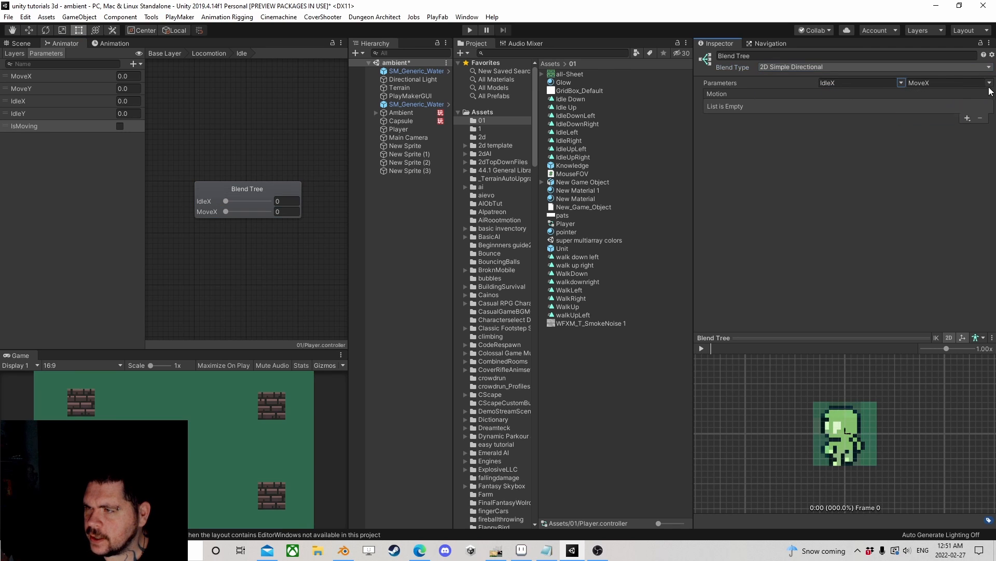
pyautogui.click(990, 84)
pyautogui.click(955, 128)
# Add eight empty motion fields to the Idle blend tree.
pyautogui.click(968, 118)
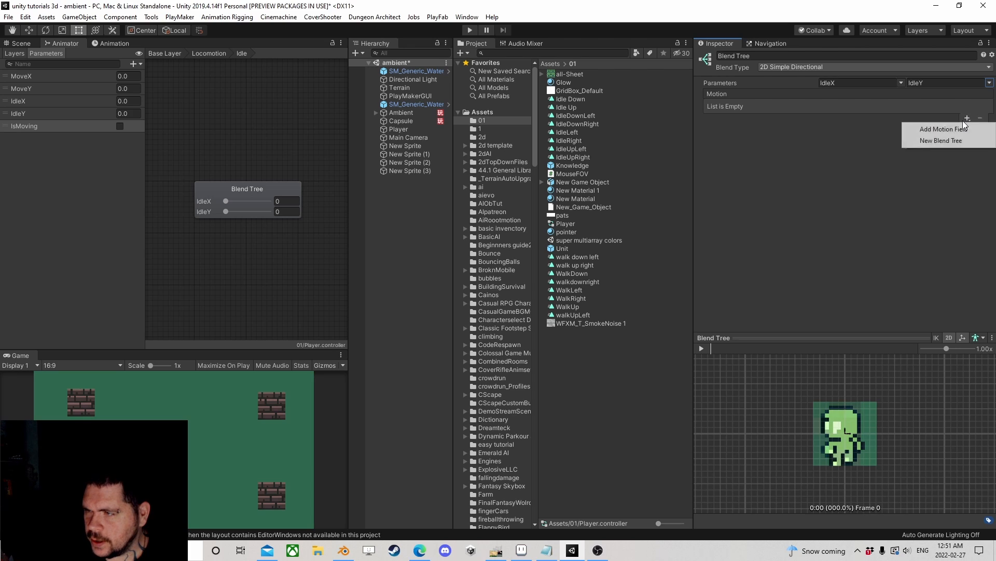
pyautogui.click(964, 129)
pyautogui.click(967, 118)
pyautogui.click(966, 129)
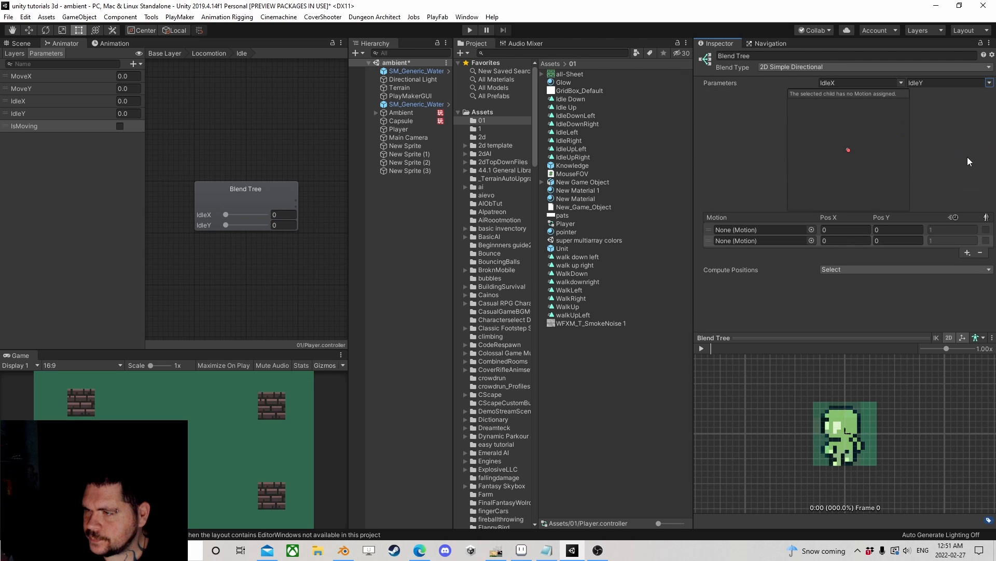
pyautogui.click(967, 253)
pyautogui.click(964, 265)
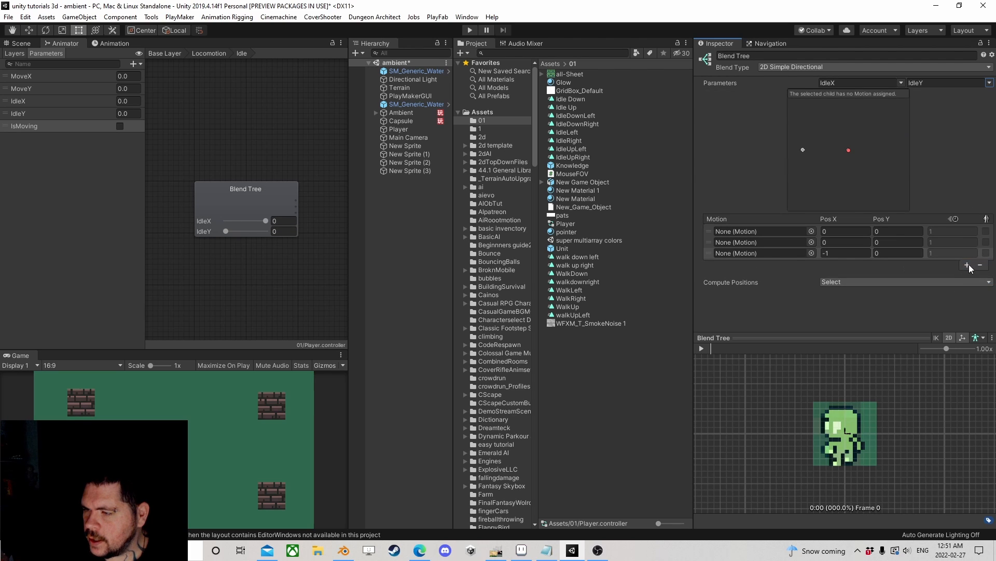
pyautogui.click(968, 265)
pyautogui.click(966, 276)
pyautogui.click(967, 275)
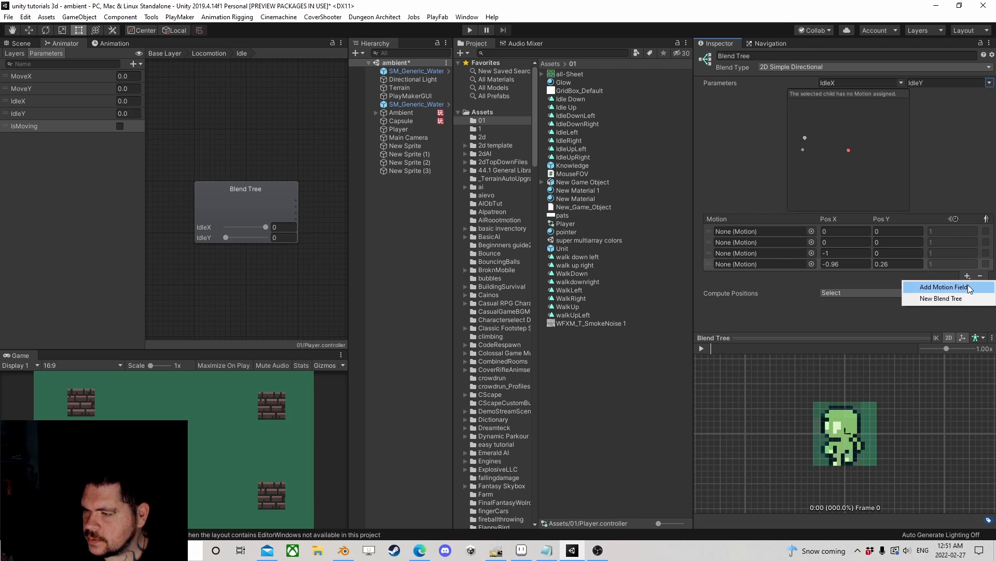
pyautogui.click(968, 286)
pyautogui.click(970, 285)
pyautogui.click(970, 296)
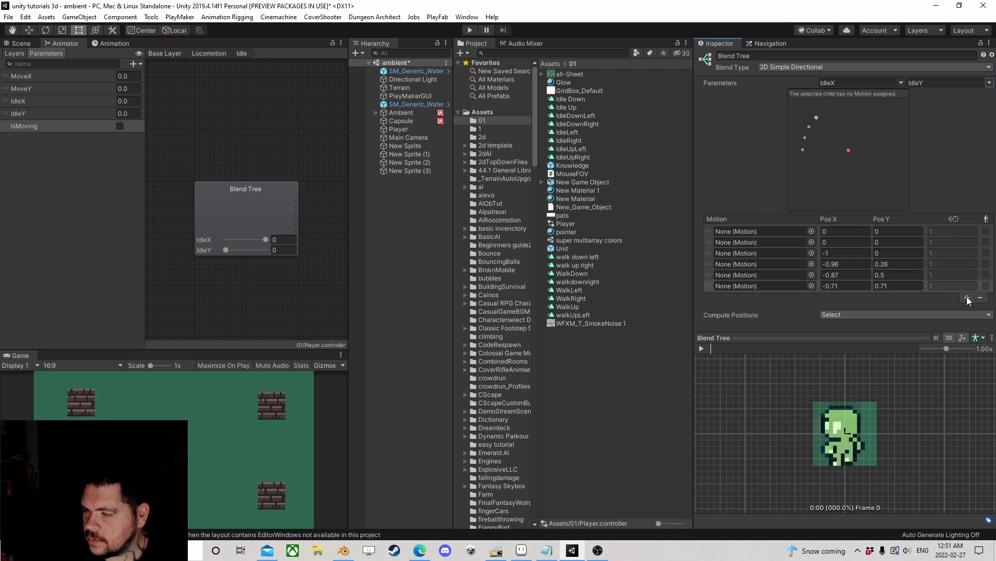
pyautogui.click(967, 297)
pyautogui.click(967, 308)
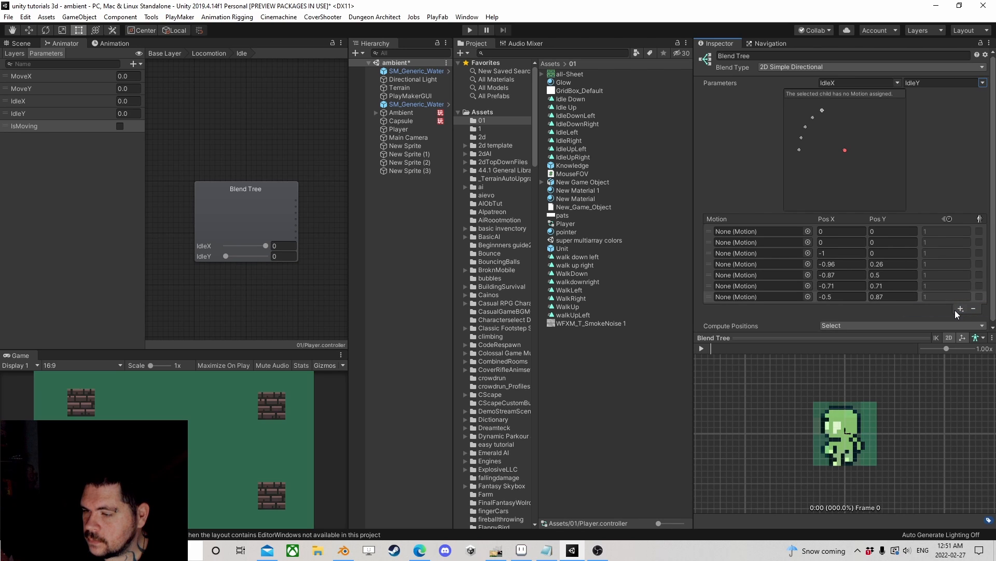
pyautogui.click(957, 310)
pyautogui.click(957, 317)
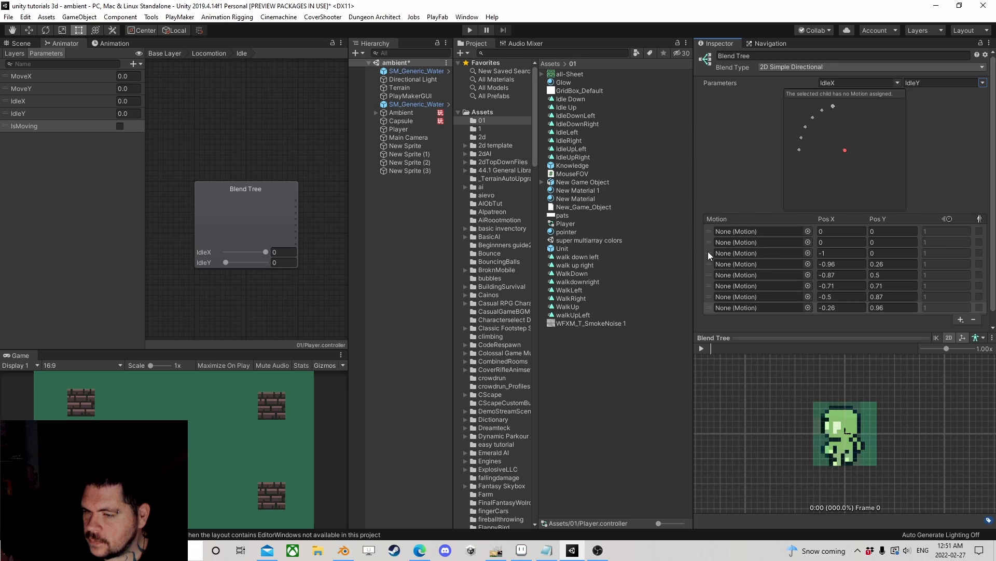
# Reset Pos X and Pos Y to 0 for the third through eighth motion fields of the Idle blend tree.
pyautogui.click(839, 252)
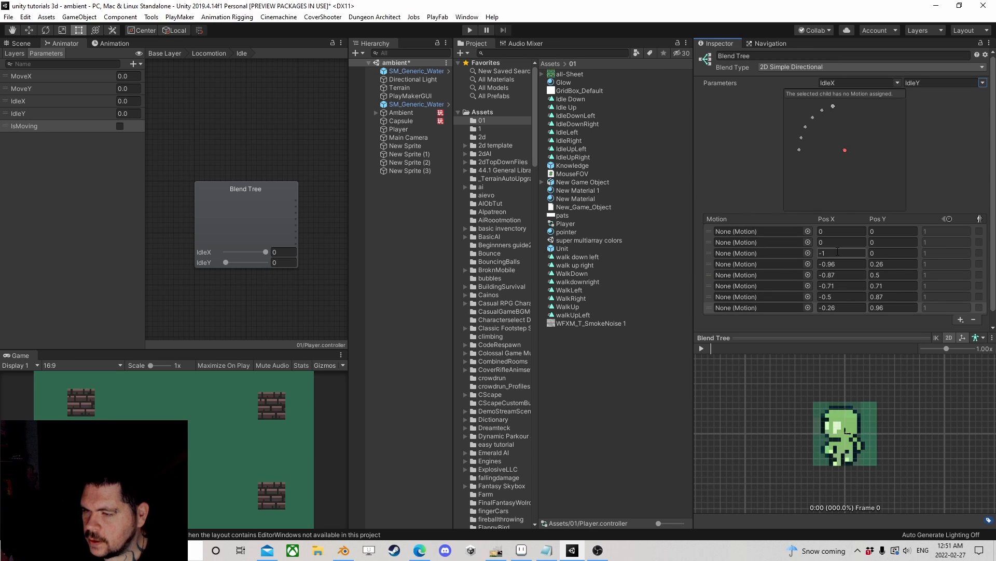
pyautogui.write('0')
pyautogui.click(838, 264)
pyautogui.write('0')
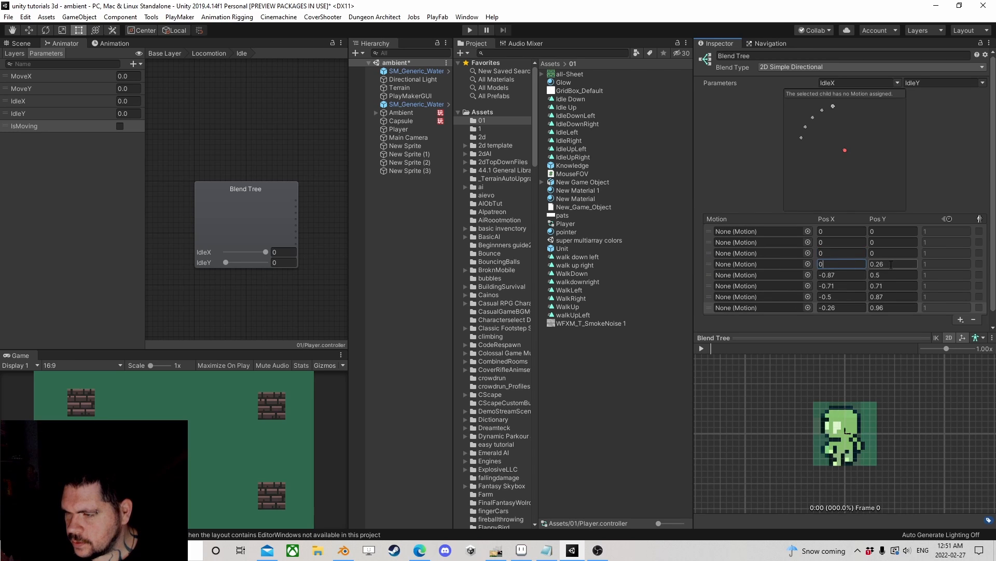
pyautogui.click(882, 264)
pyautogui.write('0')
pyautogui.click(881, 275)
pyautogui.write('0')
pyautogui.click(837, 274)
pyautogui.write('0')
pyautogui.click(837, 285)
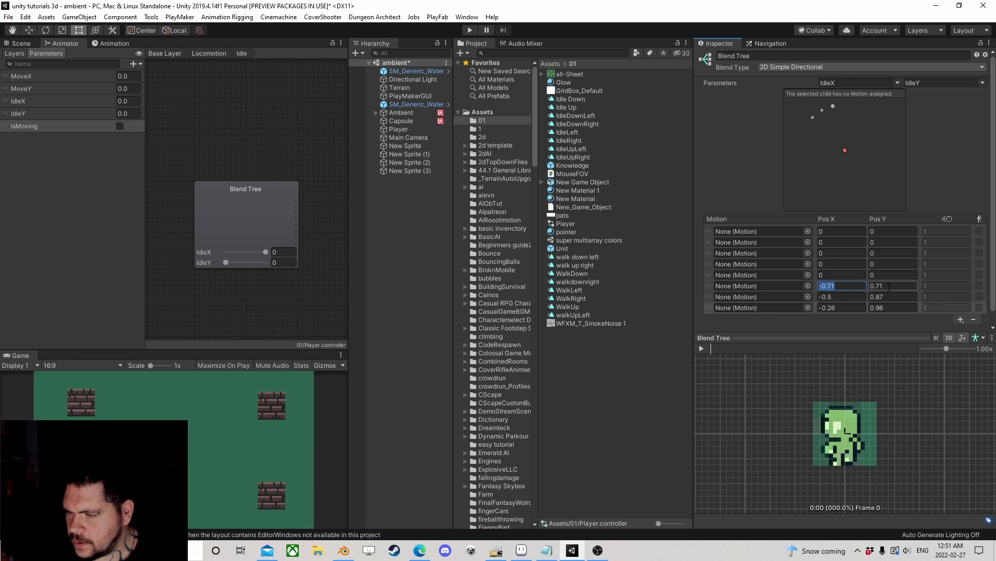
pyautogui.write('0')
pyautogui.click(882, 286)
pyautogui.write('0')
pyautogui.click(877, 297)
pyautogui.write('0')
pyautogui.click(837, 296)
pyautogui.write('0')
pyautogui.click(837, 307)
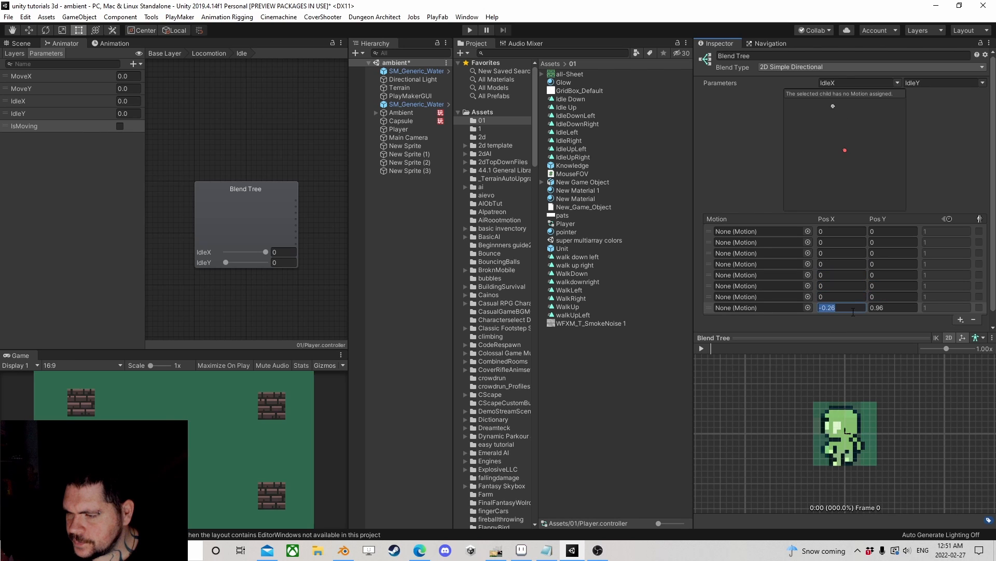
pyautogui.write('0')
pyautogui.click(883, 307)
pyautogui.write('0')
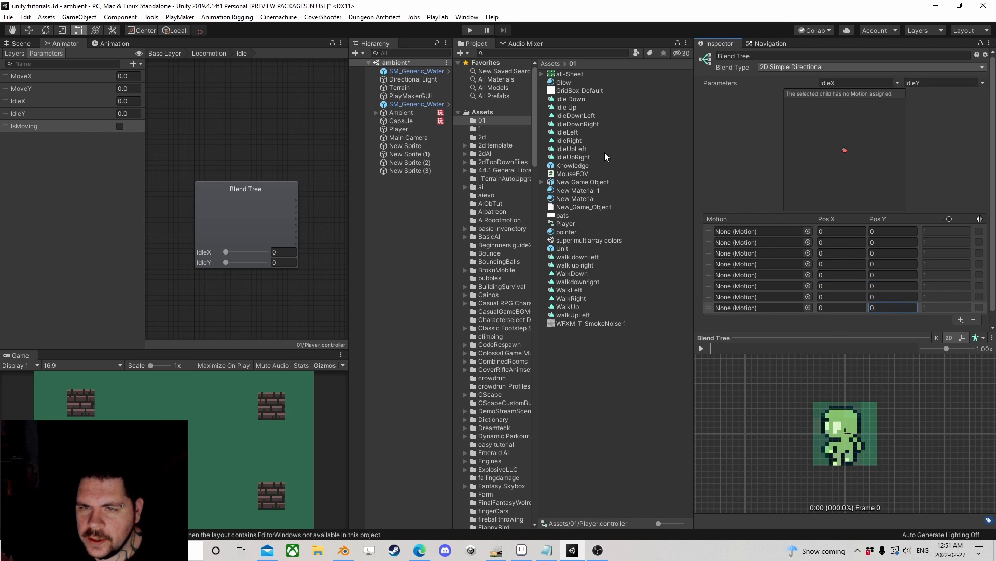
# Assign Idle Down to the first motion field with Pos Y -1 and Idle Up to the second with Pos Y 1.
pyautogui.moveTo(569, 96); pyautogui.dragTo(757, 231)
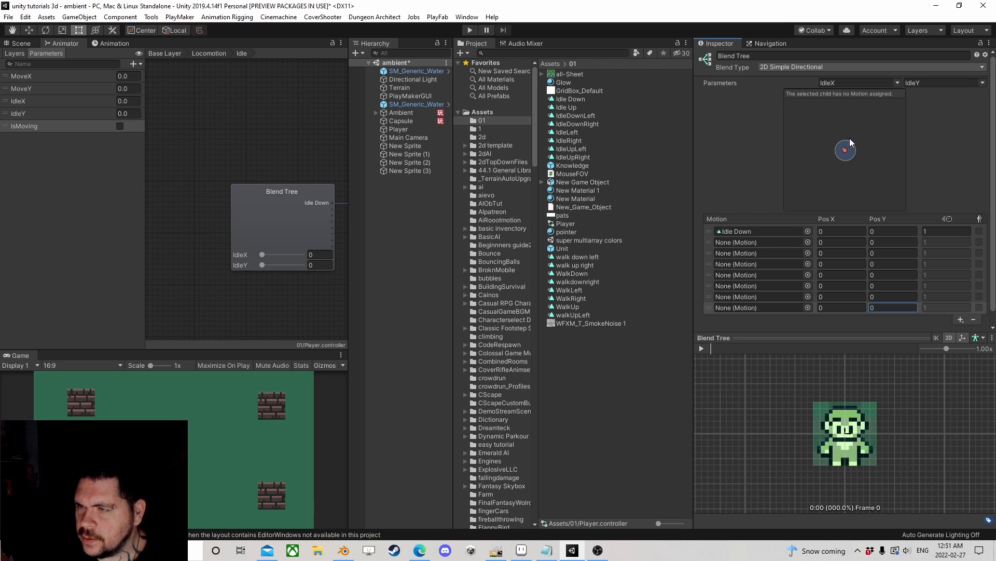
pyautogui.click(880, 230)
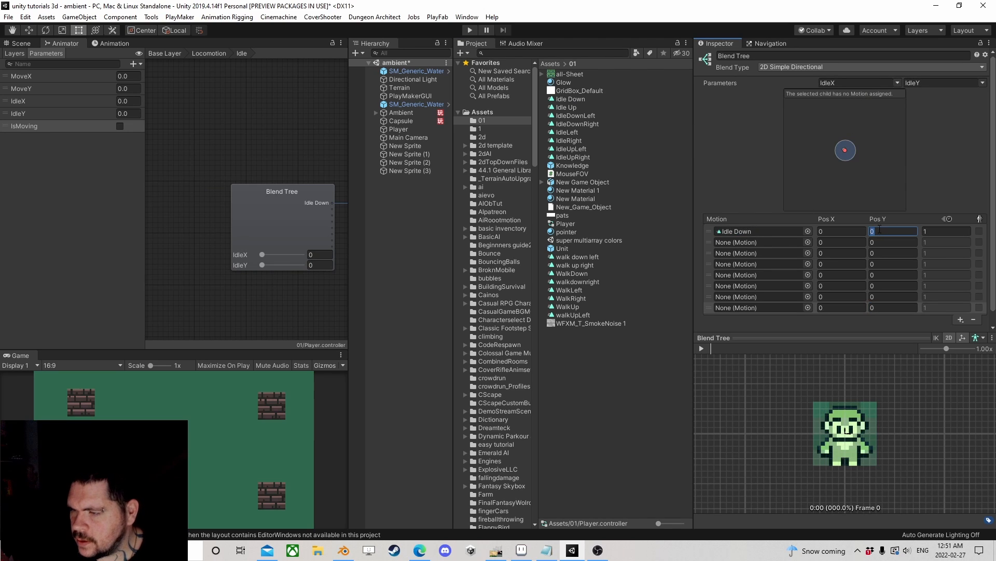
pyautogui.write('-')
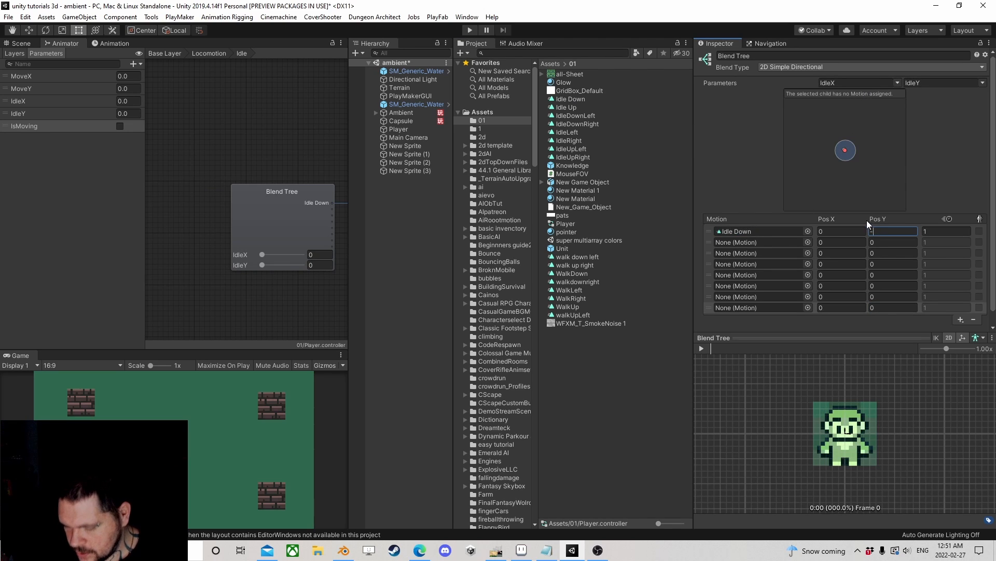
pyautogui.write('1')
pyautogui.moveTo(562, 106); pyautogui.dragTo(778, 245)
pyautogui.click(873, 244)
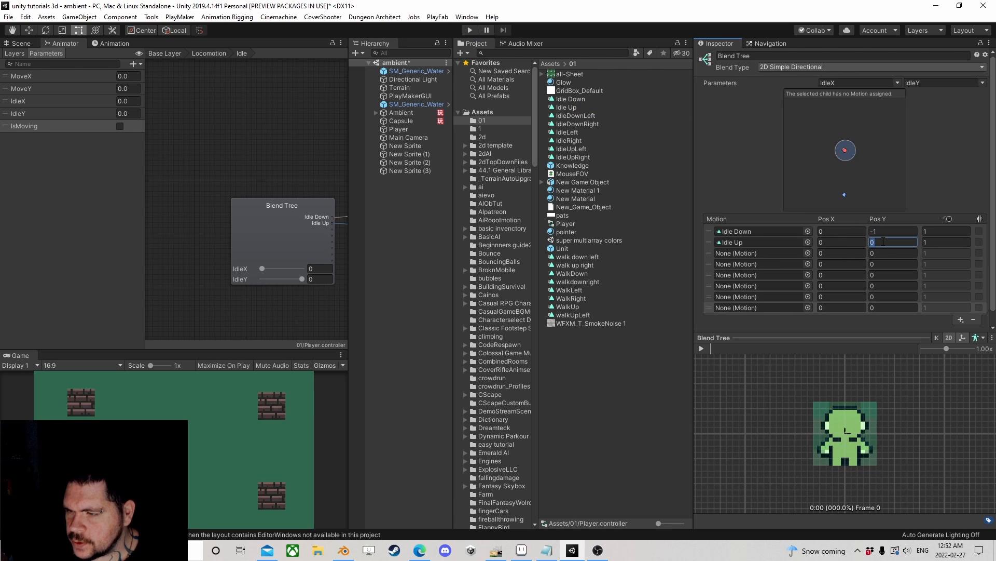
pyautogui.write('1')
# Assign the IdleDownLeft clip to the third motion field and set its position to X -1, Y -1.
pyautogui.moveTo(568, 116); pyautogui.dragTo(743, 253)
pyautogui.click(888, 254)
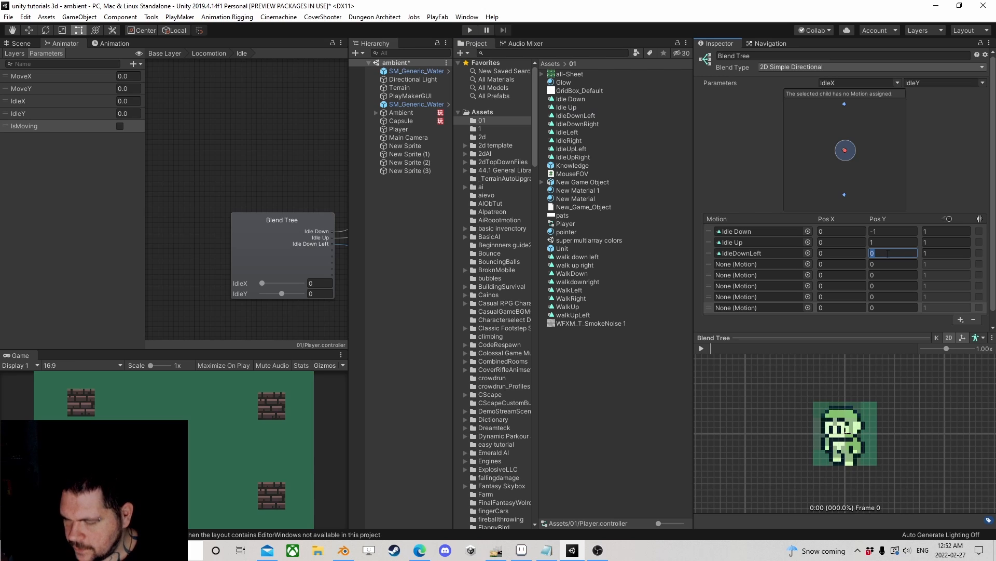
pyautogui.write('-1')
pyautogui.click(835, 253)
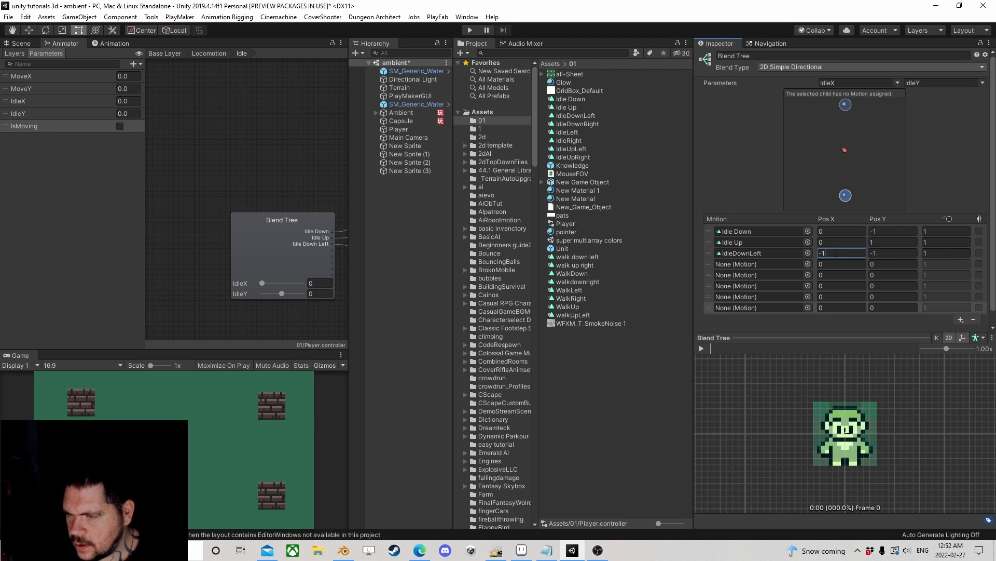
pyautogui.write('-1')
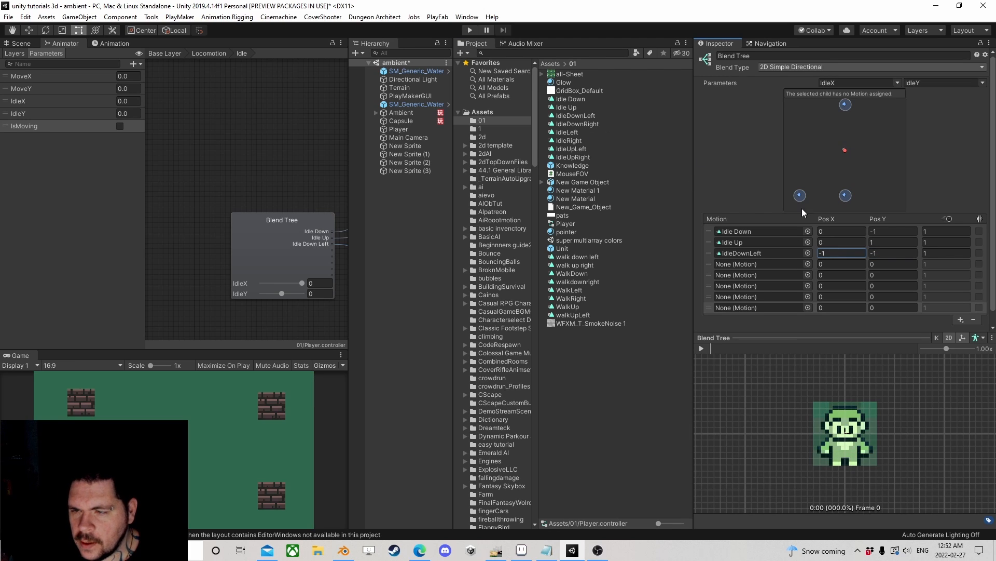
# Assign IdleLeft to the fourth motion field with Pos X -1 and IdleRight to the fifth with Pos X 1.
pyautogui.moveTo(570, 133); pyautogui.dragTo(767, 263)
pyautogui.click(835, 264)
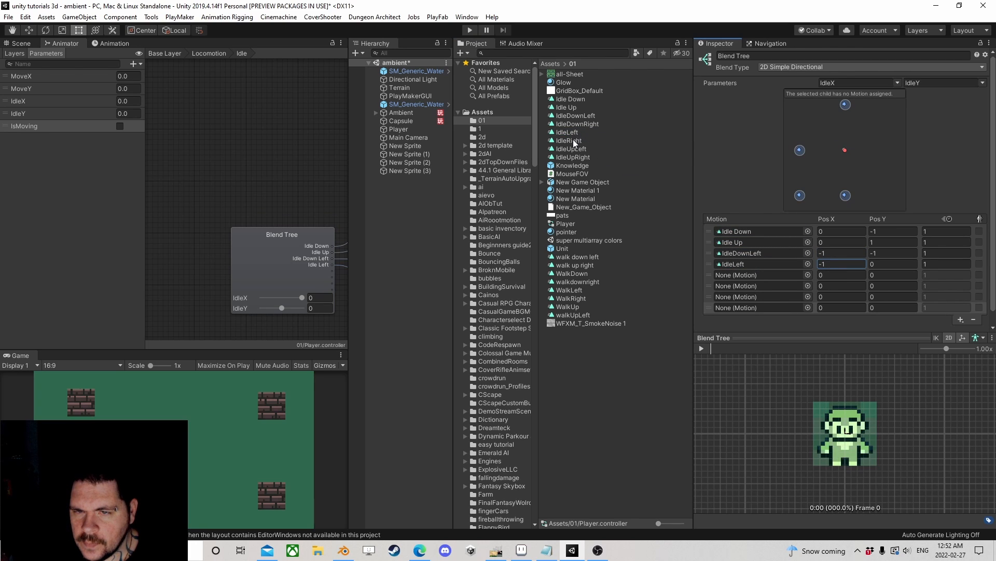
pyautogui.moveTo(573, 139); pyautogui.dragTo(767, 275)
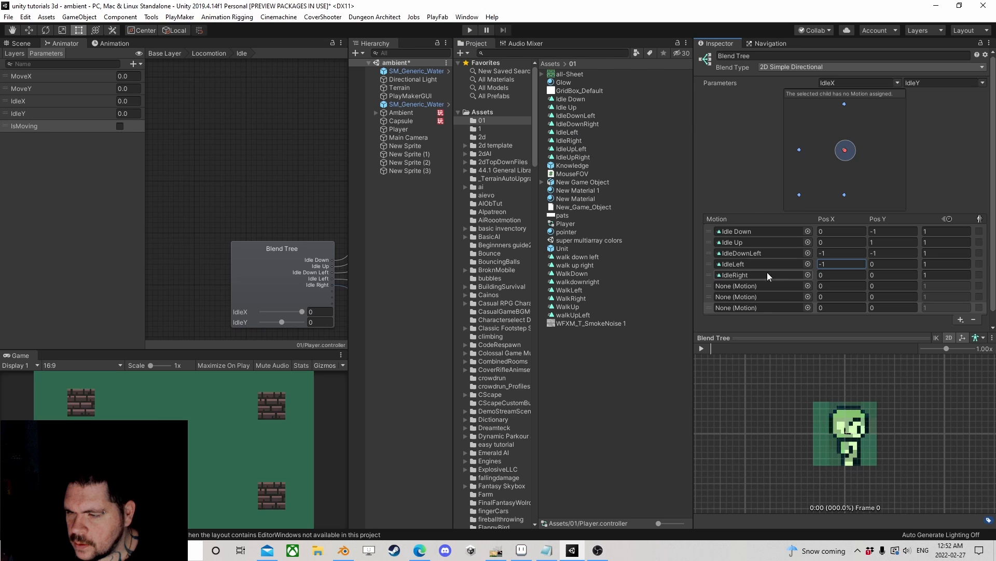
pyautogui.click(837, 275)
pyautogui.press('Return')
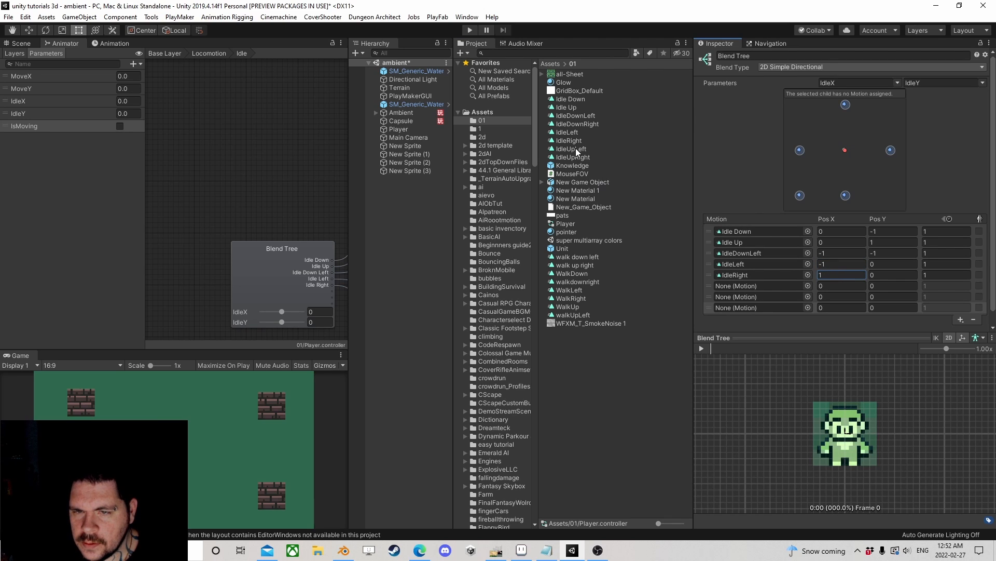
# Assign the IdleUpLeft clip to the sixth motion field of the Idle blend tree with position X -1, Y 1.
pyautogui.moveTo(574, 146); pyautogui.dragTo(748, 285)
pyautogui.click(835, 286)
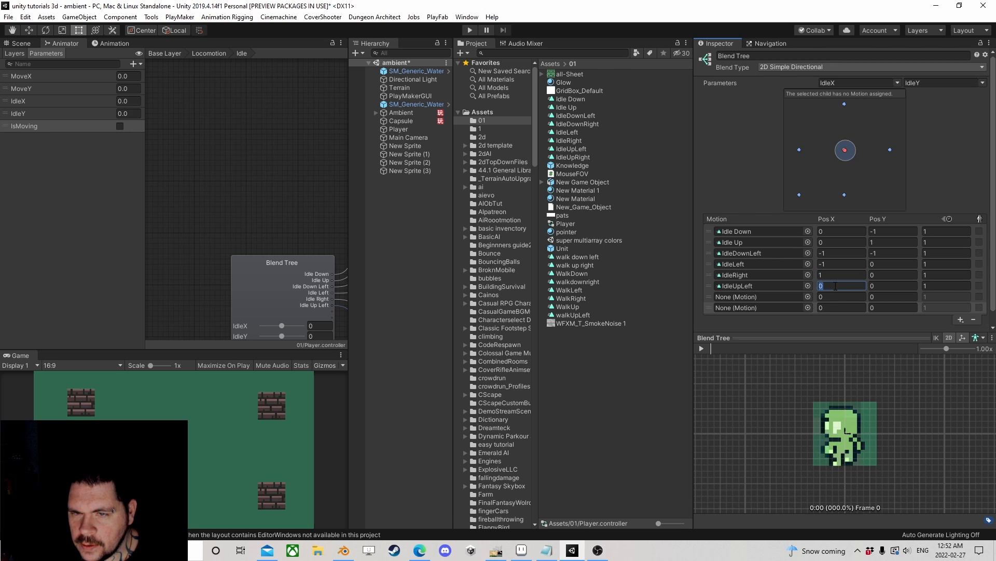
pyautogui.click(745, 286)
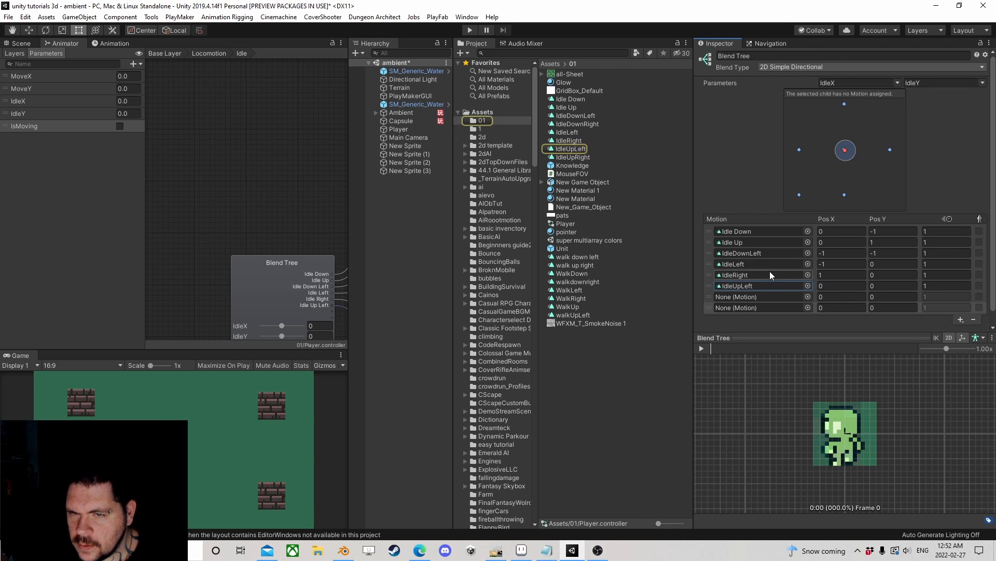
pyautogui.click(838, 286)
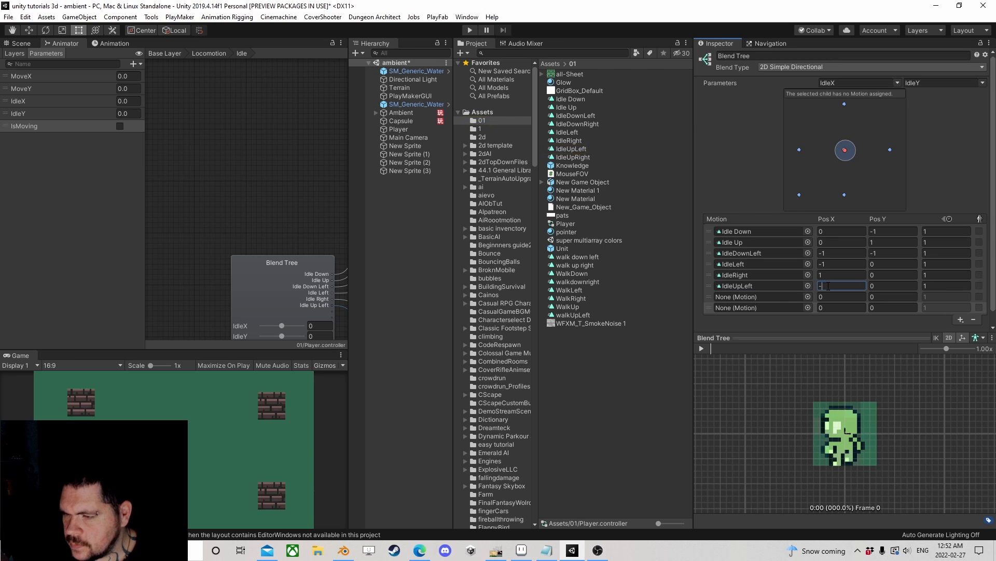
pyautogui.write('-1')
pyautogui.click(882, 286)
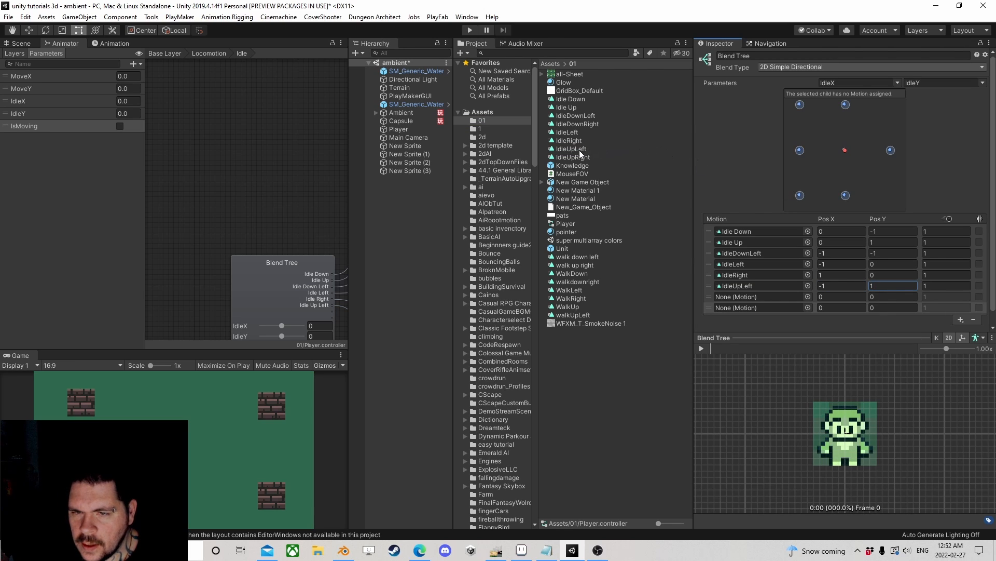
# Assign the IdleUpRight clip to the seventh motion field and set its position to X 1, Y 1.
pyautogui.moveTo(571, 159); pyautogui.dragTo(755, 295)
pyautogui.click(836, 296)
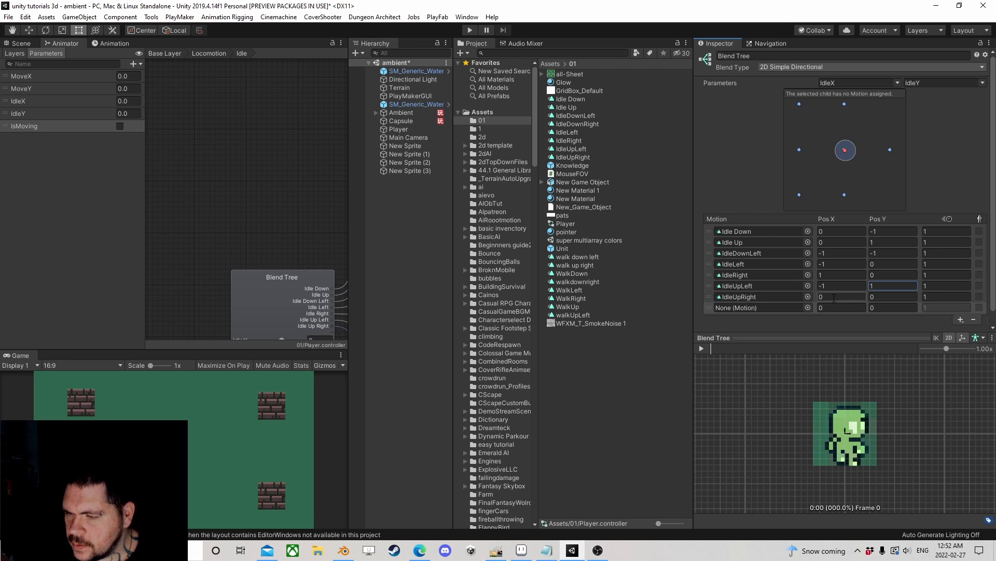
pyautogui.write('1')
pyautogui.click(878, 298)
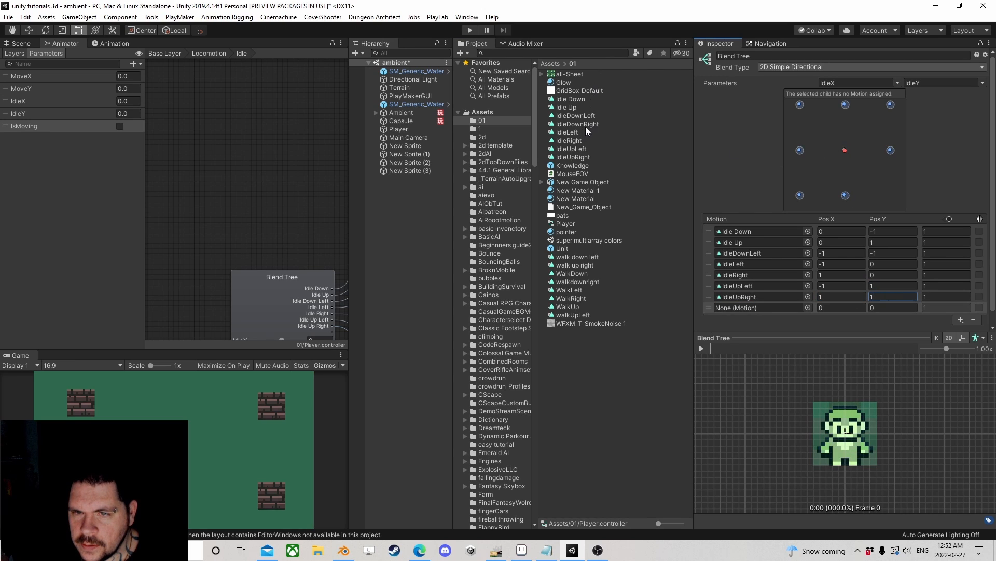
# Assign the IdleDownRight clip to the eighth motion field and set its position to X 1, Y -1.
pyautogui.moveTo(573, 124); pyautogui.dragTo(745, 306)
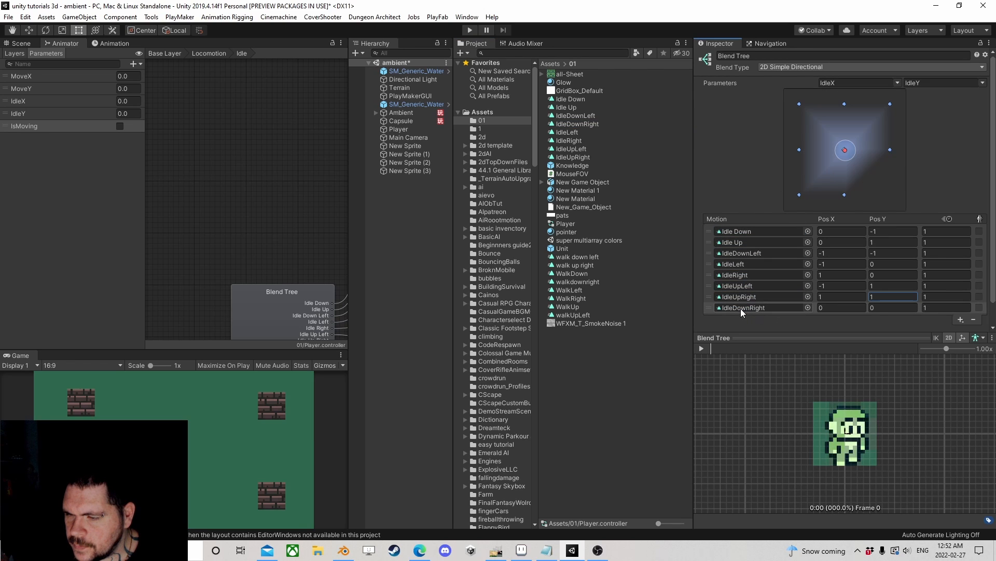
pyautogui.click(856, 308)
pyautogui.write('1')
pyautogui.click(887, 306)
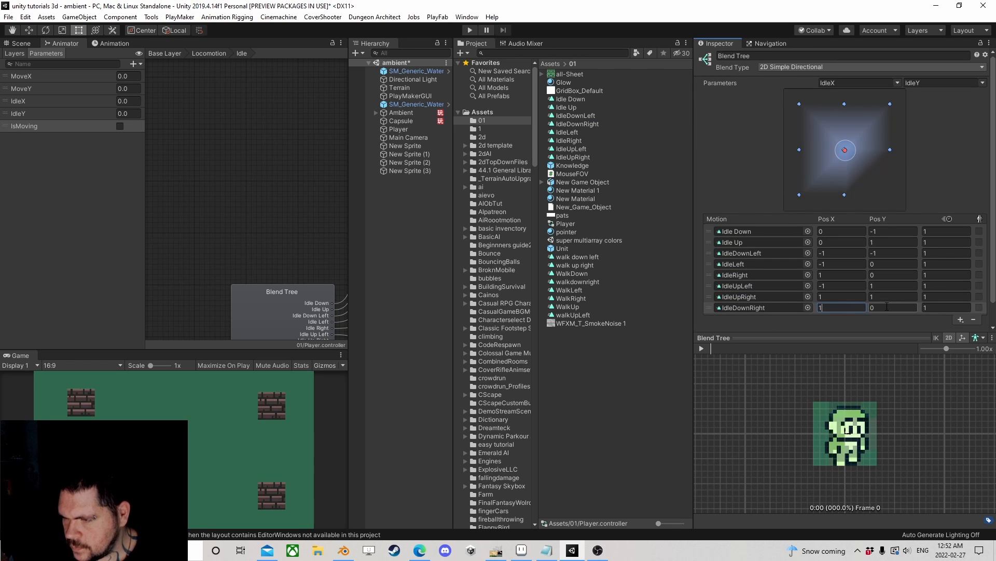
pyautogui.write('-1')
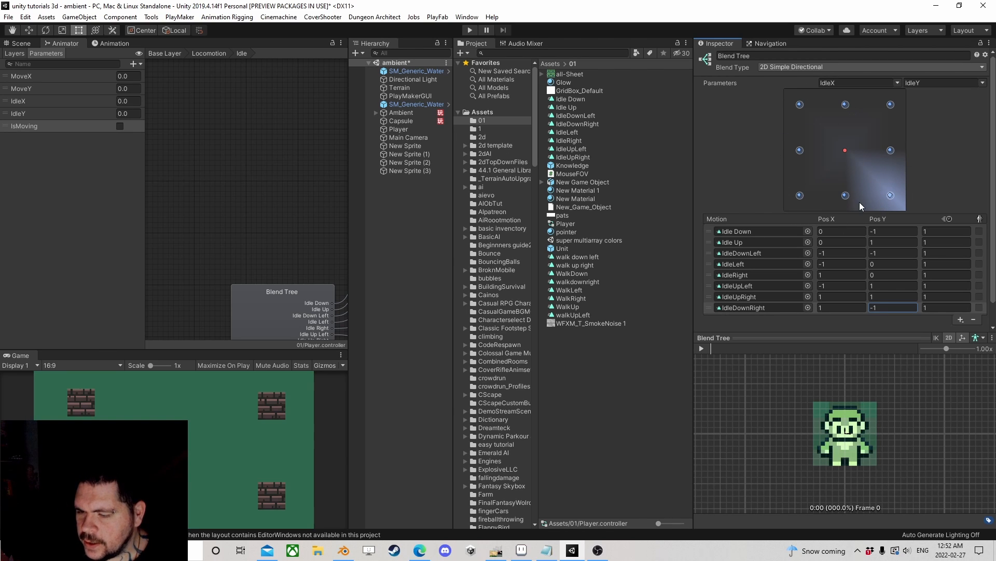
# Return from the Idle blend tree to the Locomotion graph and inspect the Walking and Idle states and their transitions.
pyautogui.scroll(-5, 292, 221)
pyautogui.moveTo(279, 226); pyautogui.dragTo(226, 192, button='middle')
pyautogui.scroll(4, 227, 192)
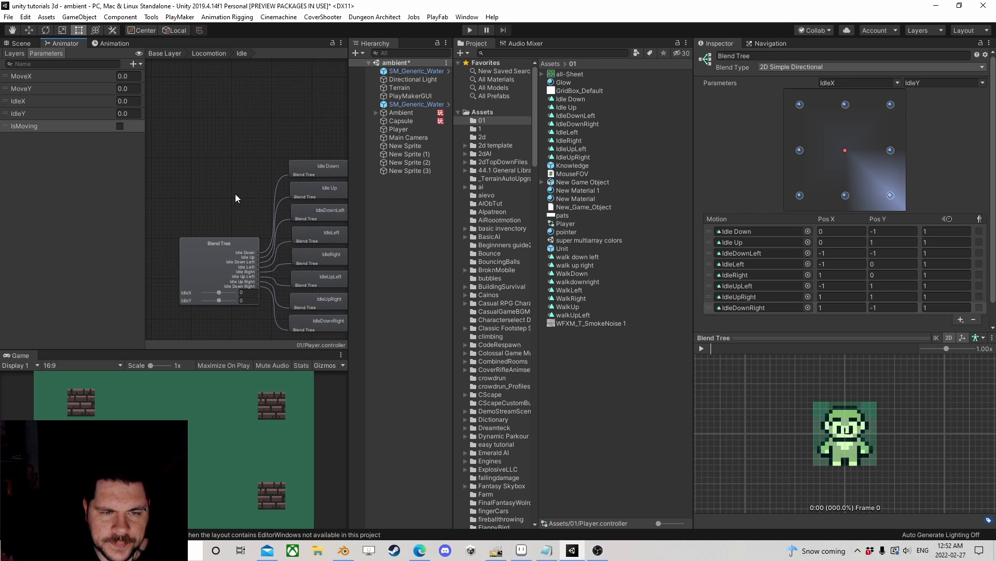
pyautogui.doubleClick(225, 179)
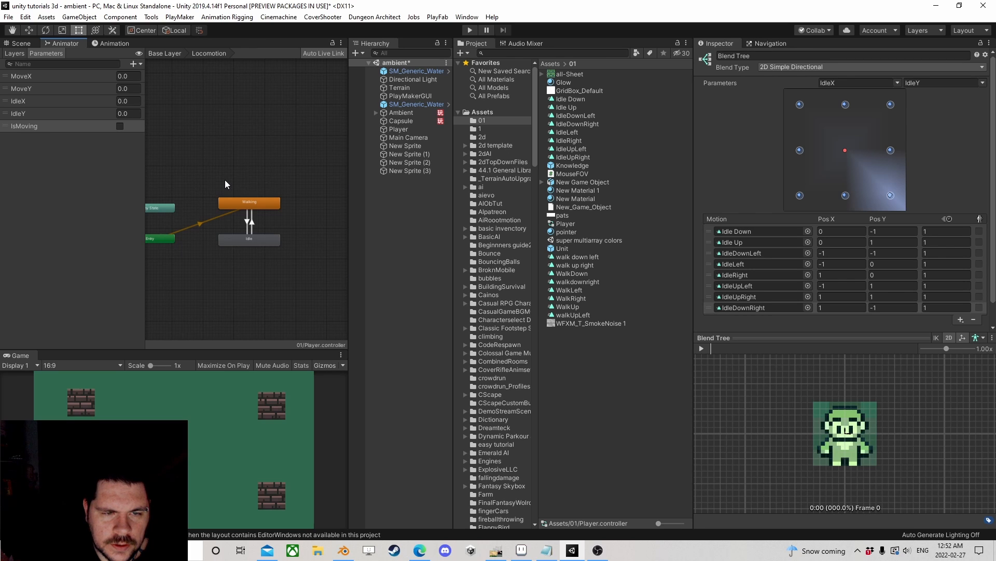
pyautogui.click(245, 238)
pyautogui.click(246, 208)
pyautogui.click(252, 239)
pyautogui.click(255, 202)
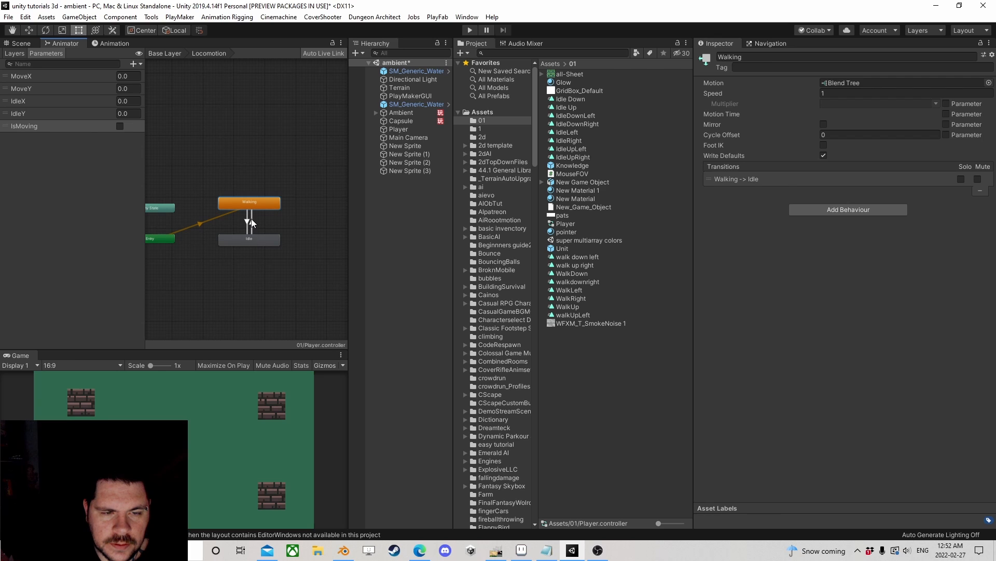
pyautogui.click(248, 222)
pyautogui.click(245, 221)
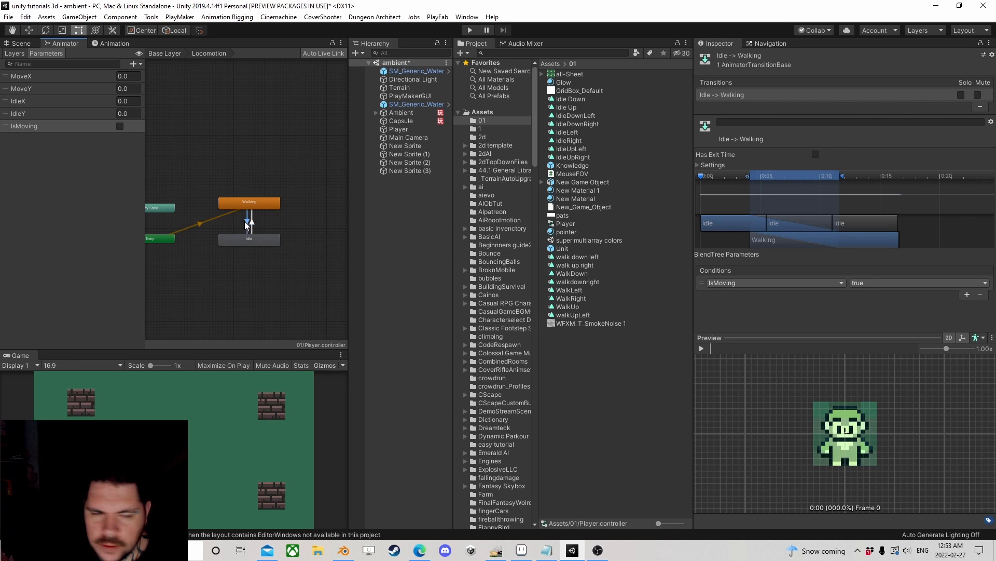
pyautogui.click(253, 222)
# Set the transition duration of the Walking to Idle transition to 0 seconds.
pyautogui.click(246, 221)
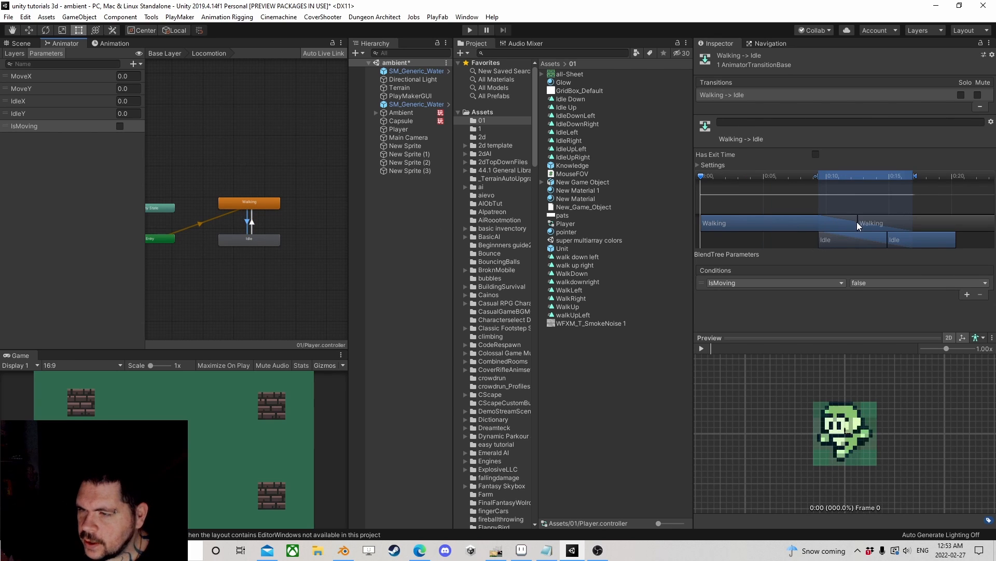
pyautogui.moveTo(916, 176); pyautogui.dragTo(841, 178)
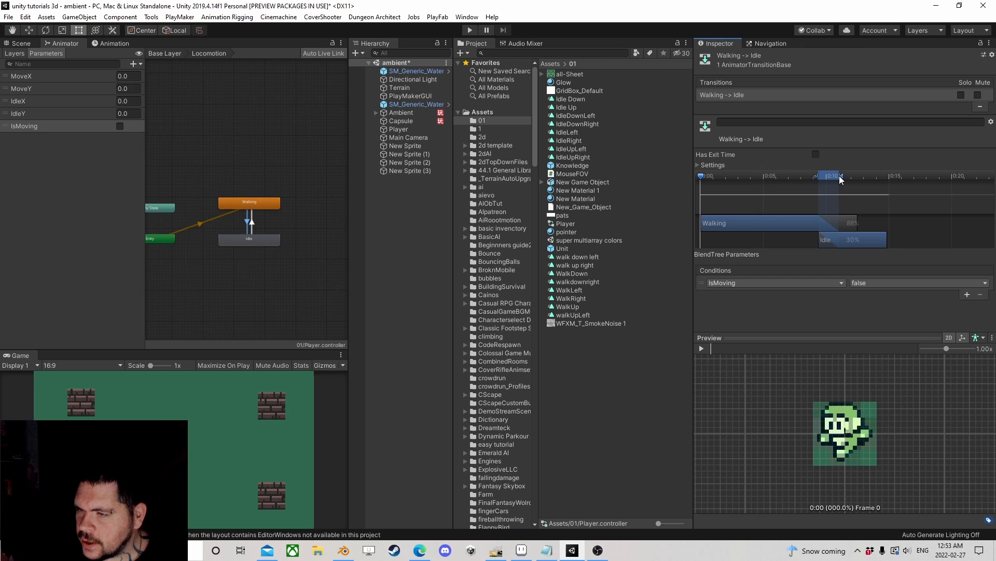
pyautogui.click(702, 165)
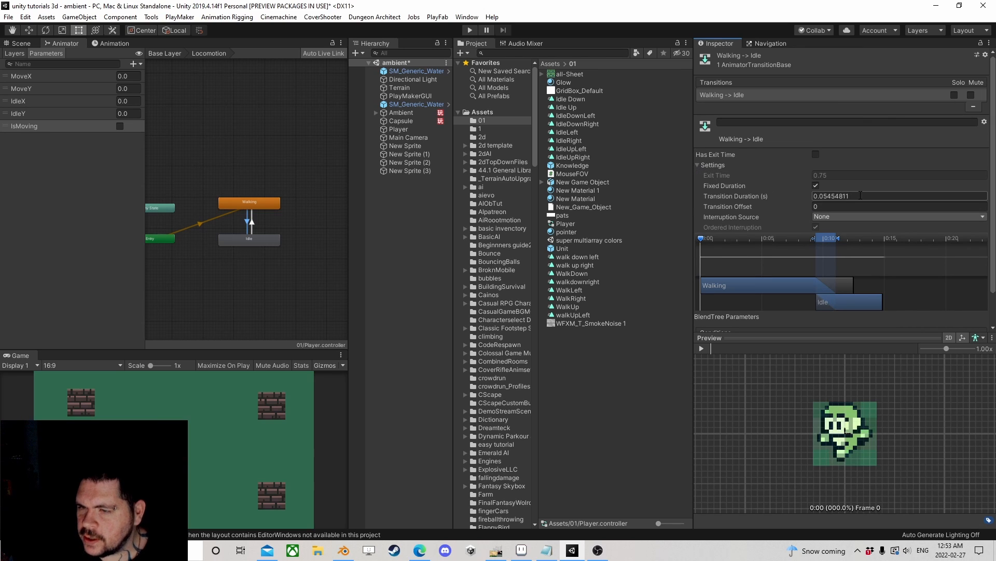
pyautogui.click(828, 196)
pyautogui.write('0')
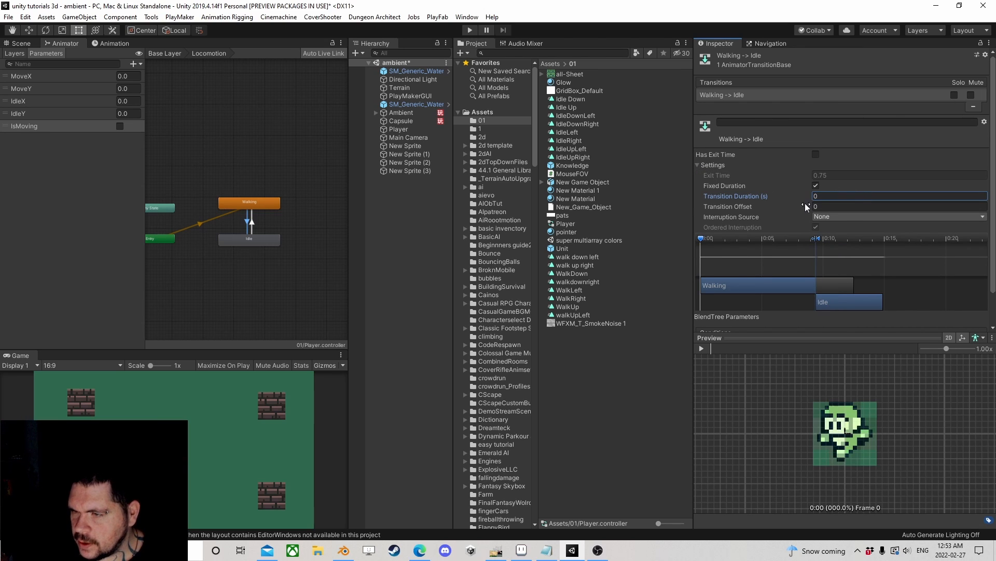
# Set the Idle to Walking transition's duration to 0 seconds and recheck the Walking to Idle transition.
pyautogui.click(255, 224)
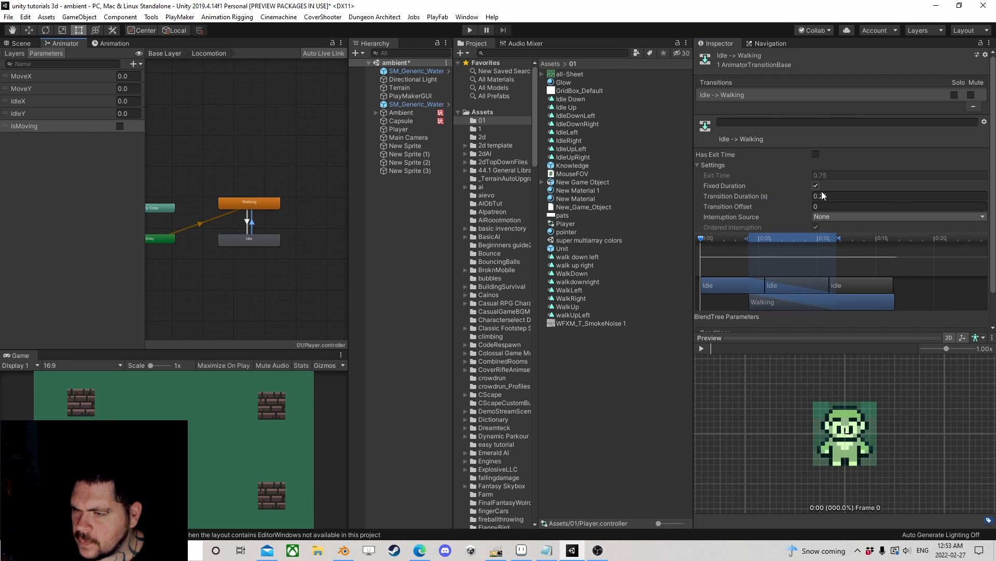
pyautogui.click(844, 196)
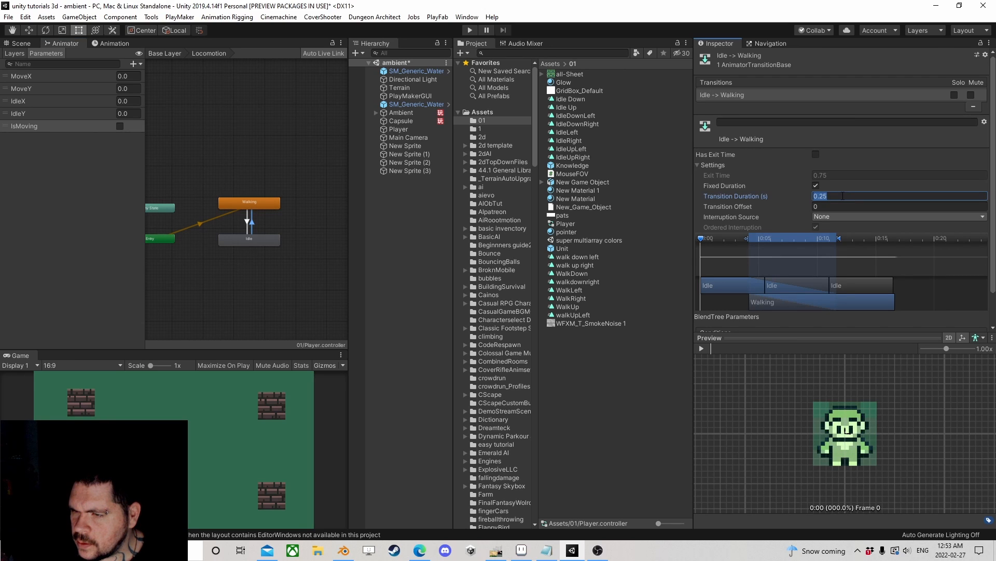
pyautogui.write('0')
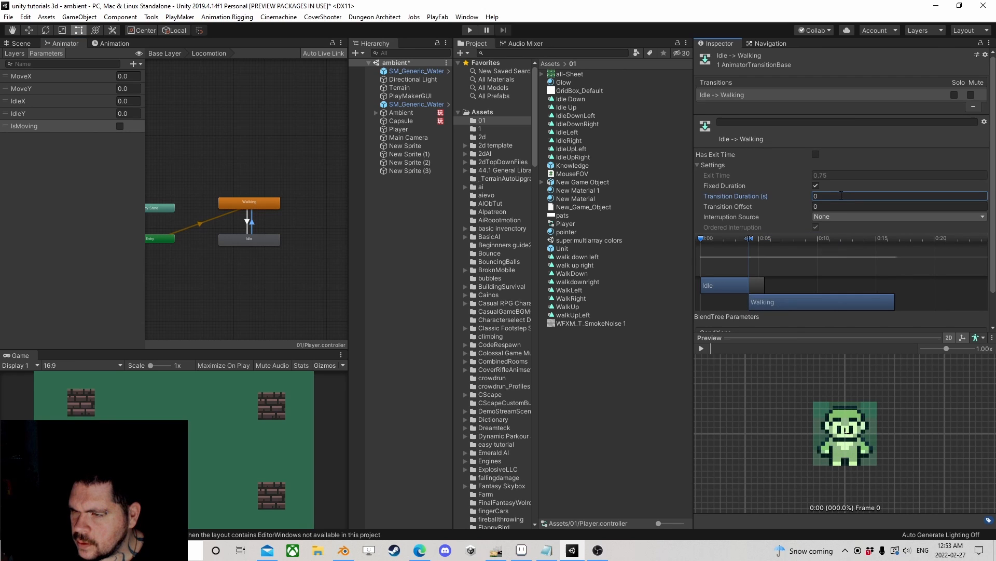
pyautogui.click(247, 221)
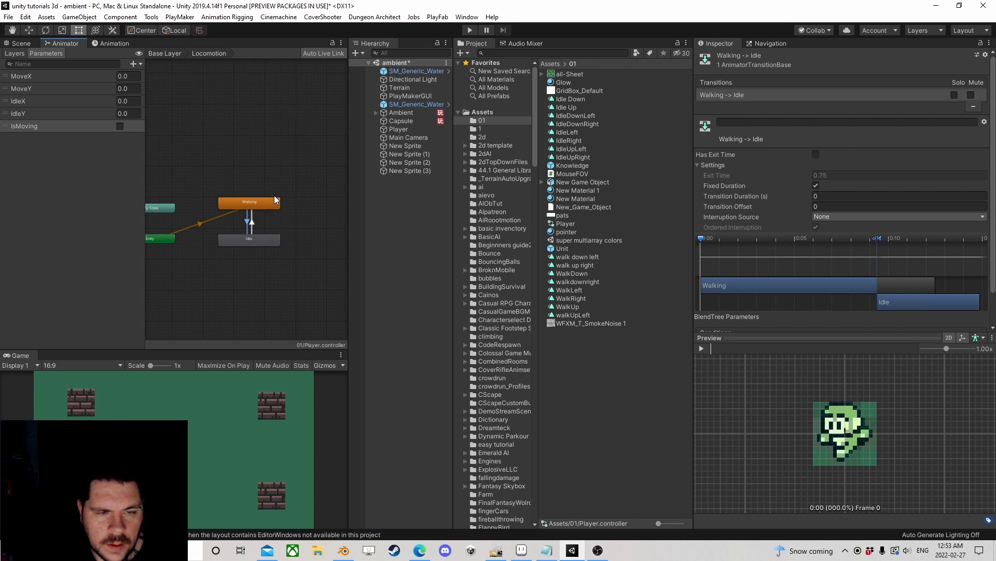
# Go up to the Base Layer and move the Locomotion node directly beside the Entry node.
pyautogui.doubleClick(273, 163)
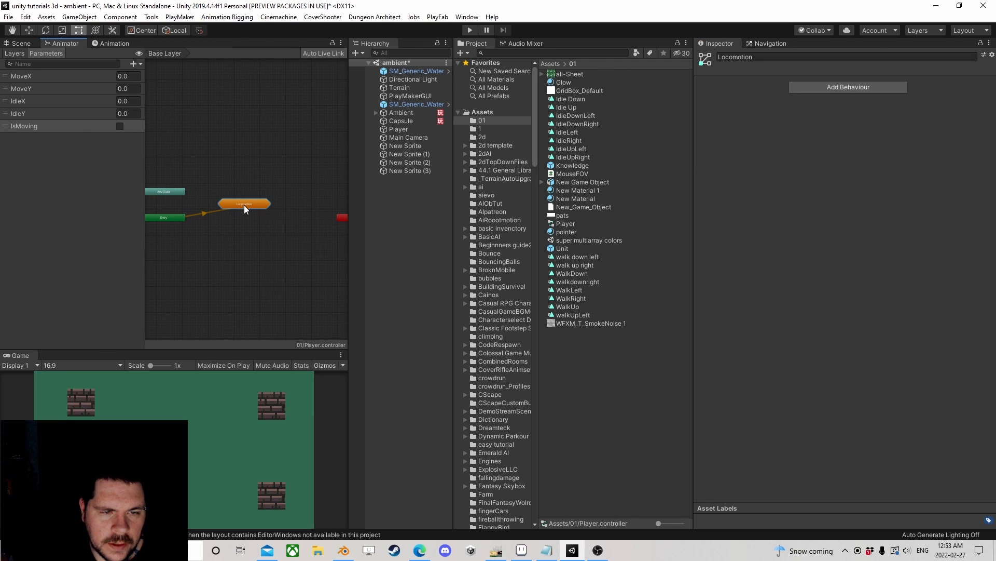
pyautogui.moveTo(244, 205); pyautogui.dragTo(227, 219)
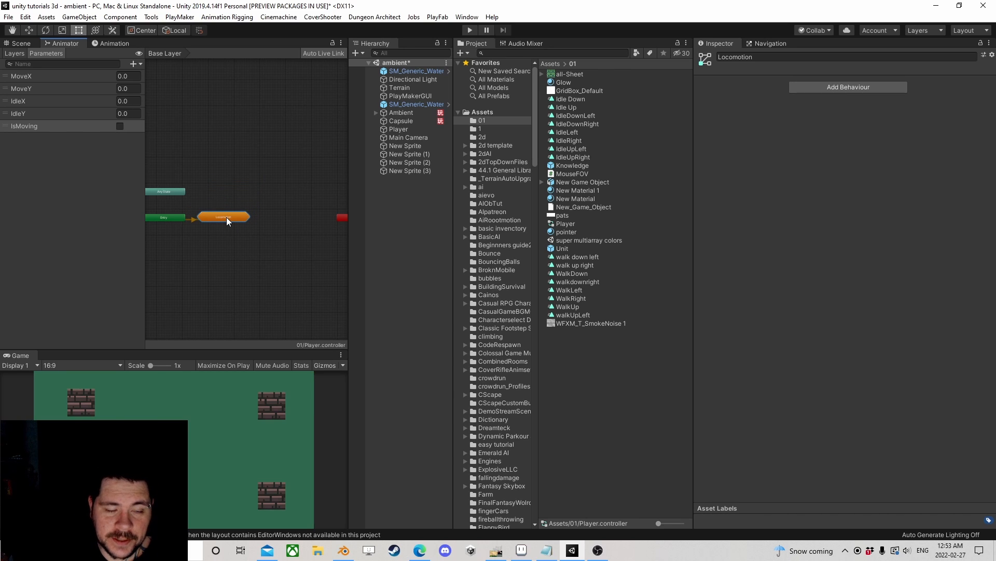
pyautogui.doubleClick(226, 216)
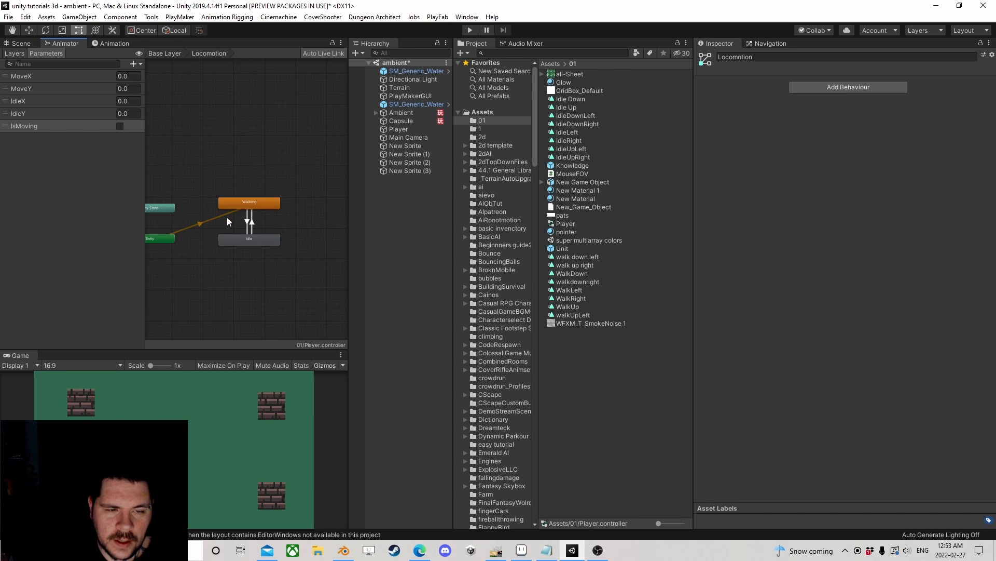
pyautogui.doubleClick(279, 165)
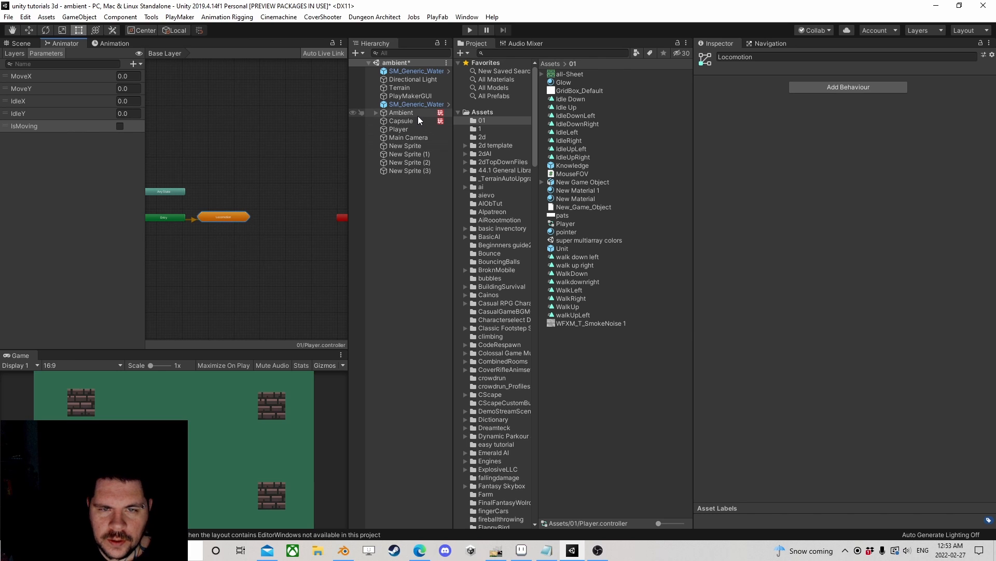
# Add a PlayMakerFSM component to the Player object and name the FSM Move.
pyautogui.click(413, 129)
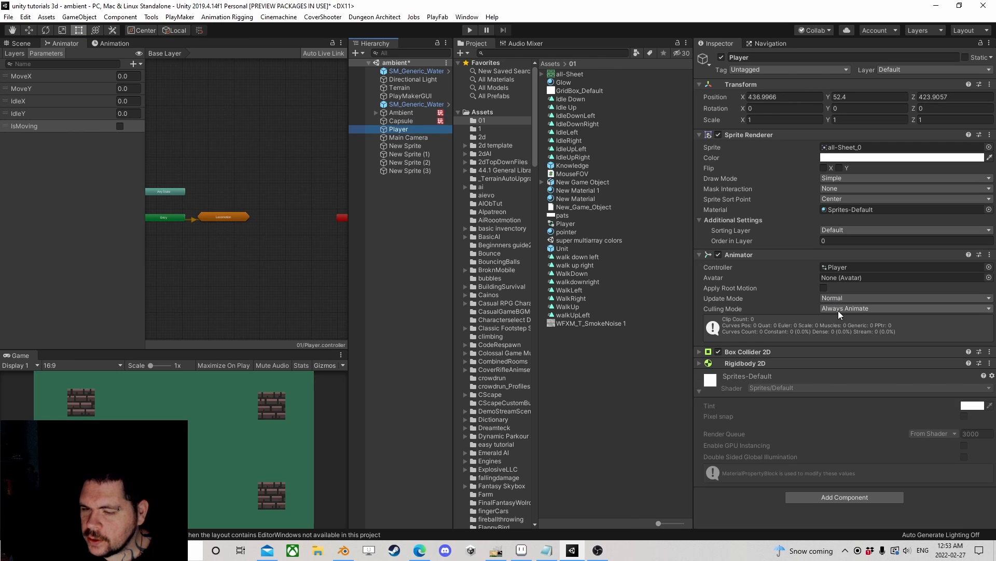
pyautogui.click(843, 494)
pyautogui.write('ri')
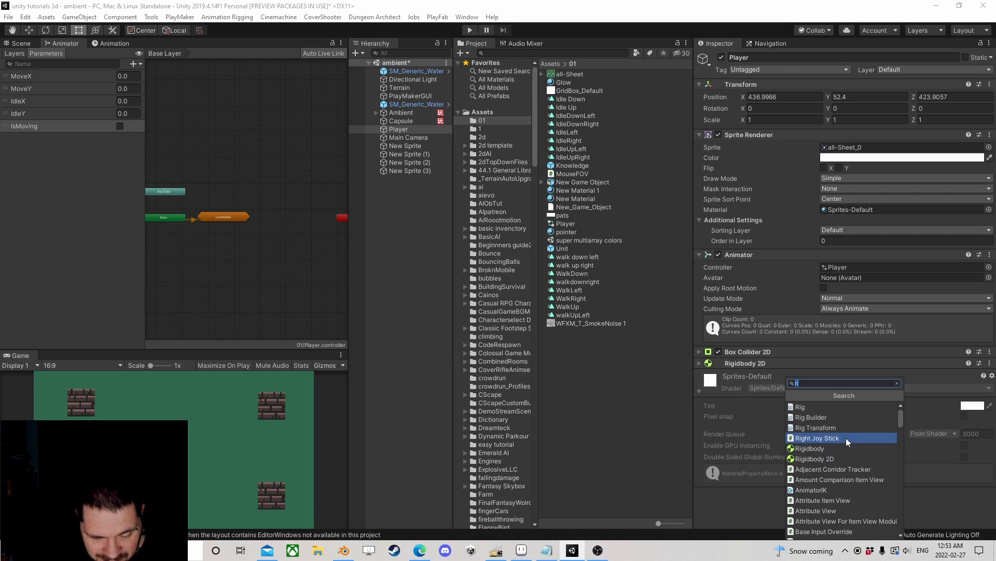
pyautogui.write('fsm')
pyautogui.click(847, 428)
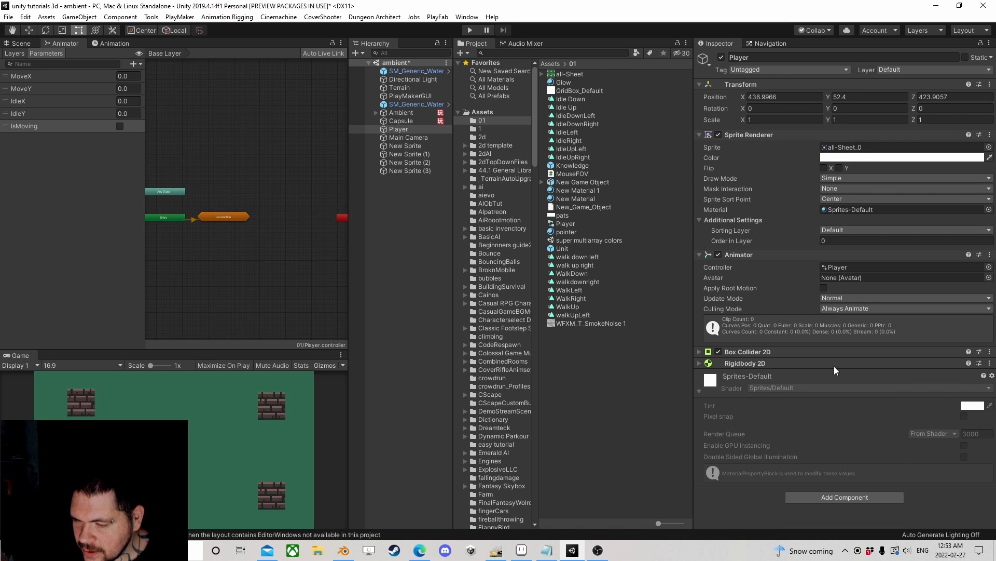
pyautogui.click(909, 388)
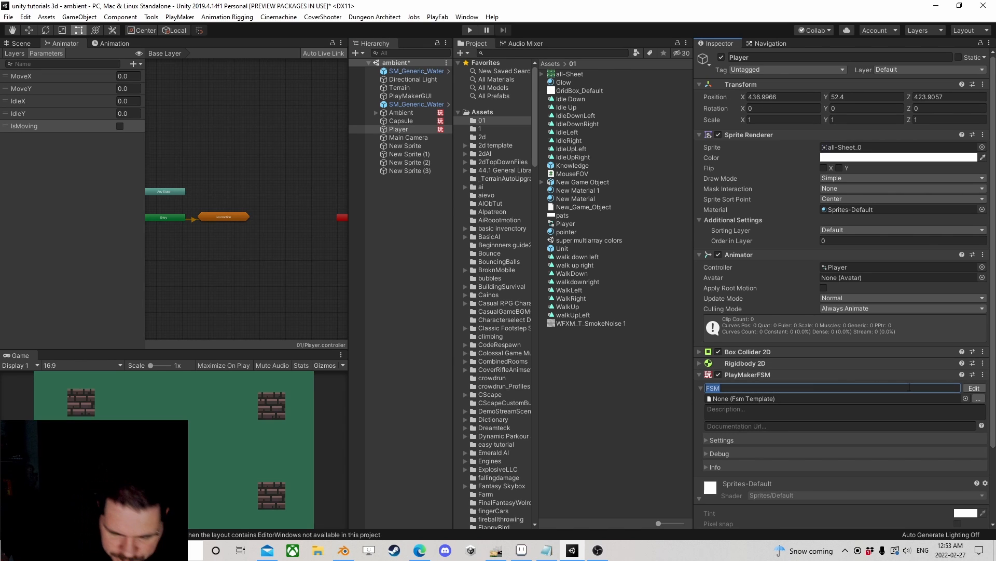
pyautogui.write('Move')
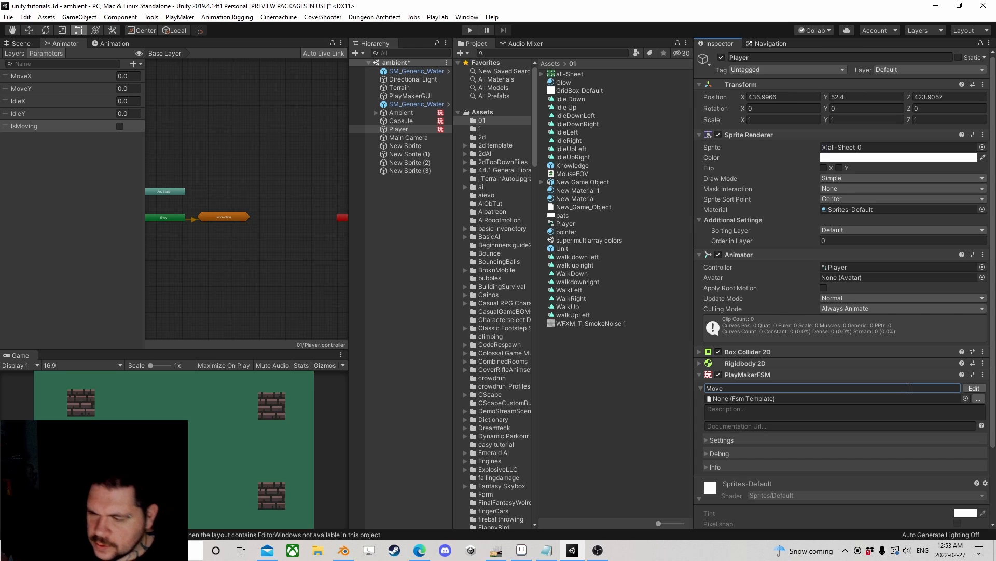
# Open the Move FSM in the PlayMaker editor and add an event named Idle.
pyautogui.click(974, 388)
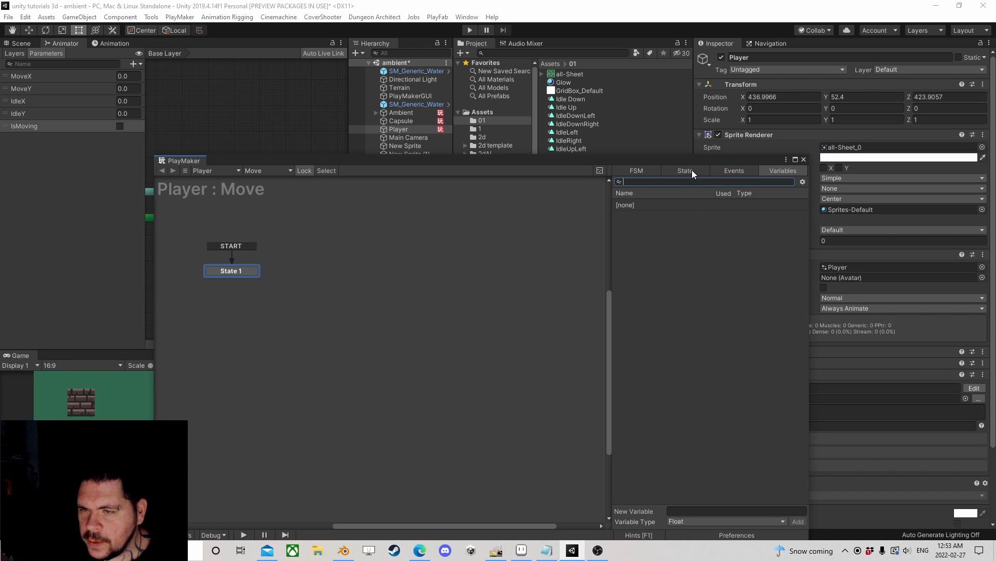
pyautogui.click(721, 167)
pyautogui.moveTo(708, 161); pyautogui.dragTo(658, 92)
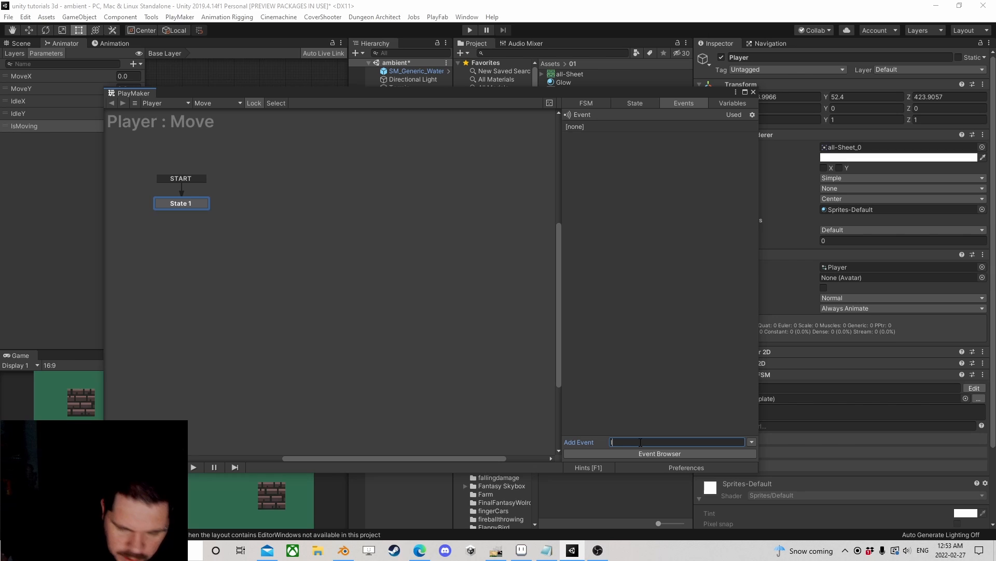
pyautogui.write('Idle')
pyautogui.press('Return')
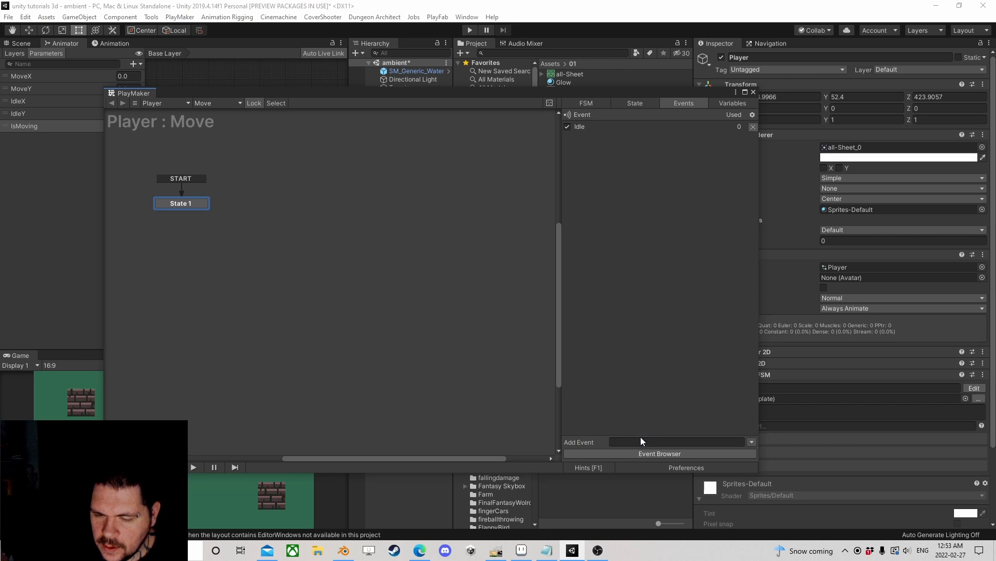
# Add two events named Left and Right to the Move FSM.
pyautogui.click(641, 439)
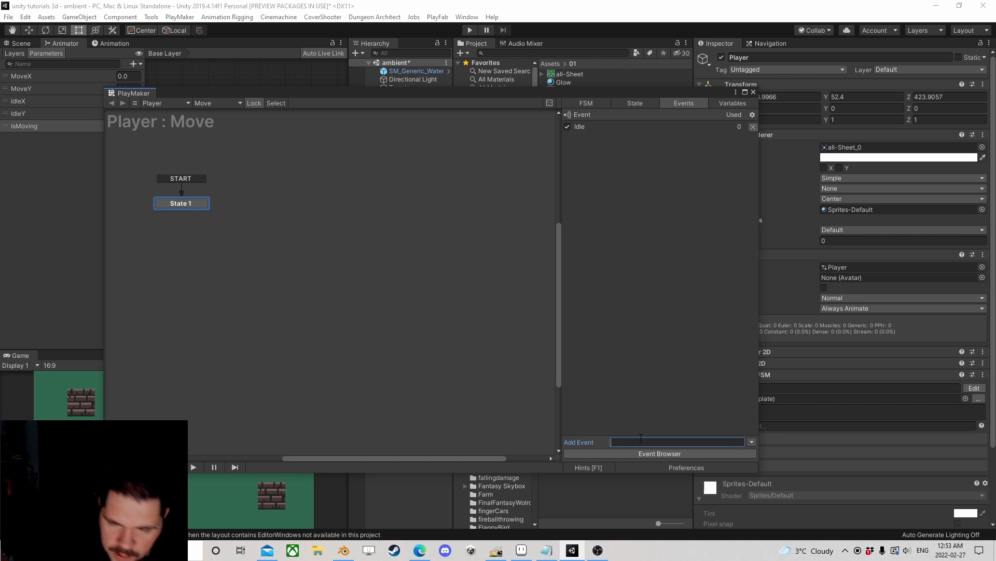
pyautogui.write('Mo')
pyautogui.press('BackSpace')
pyautogui.press('BackSpace')
pyautogui.write('L')
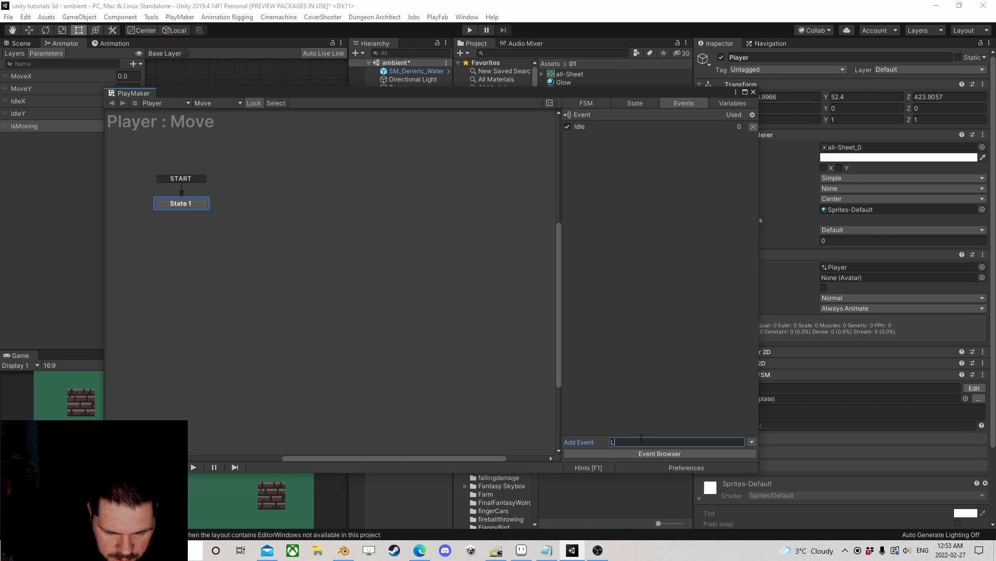
pyautogui.write('eft')
pyautogui.press('Return')
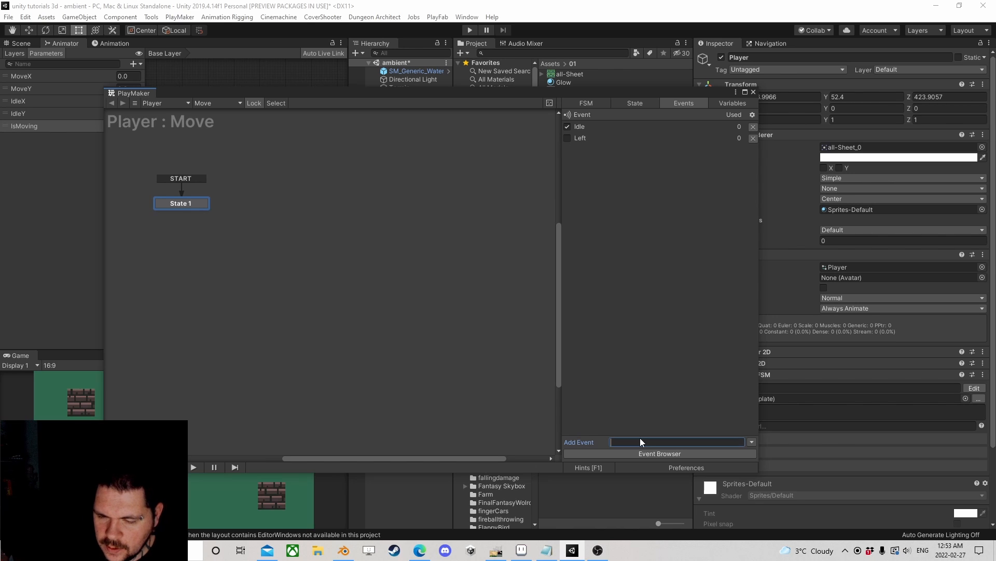
pyautogui.write('Right')
pyautogui.press('Return')
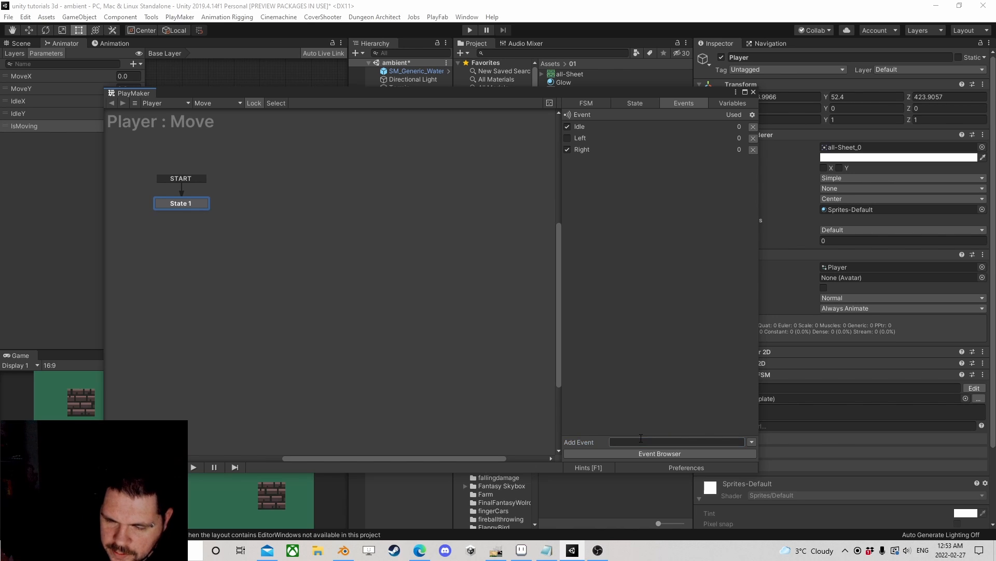
# Add two events named Up and Down to the Move FSM.
pyautogui.write('U')
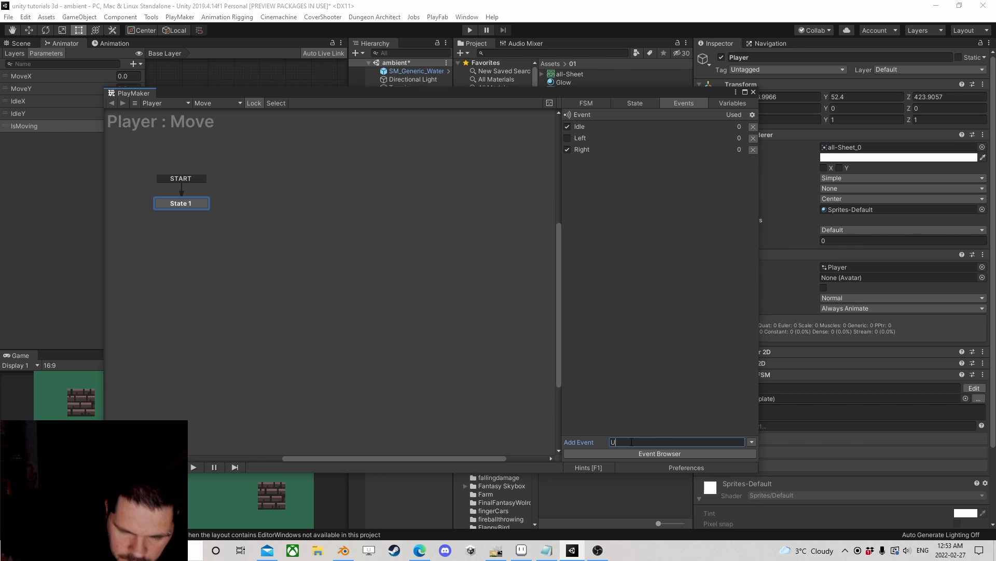
pyautogui.write('p')
pyautogui.press('Return')
pyautogui.write('Down')
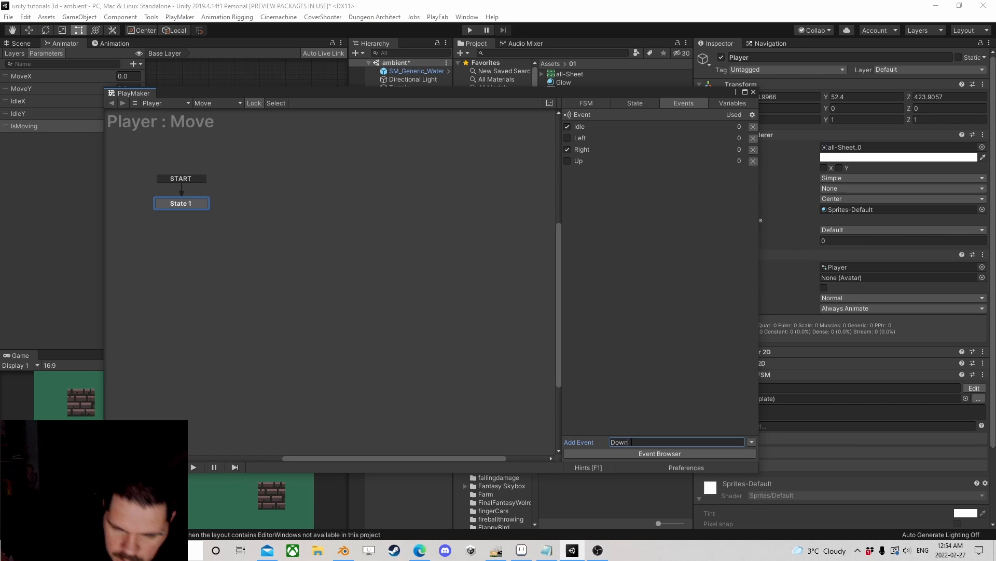
pyautogui.press('Return')
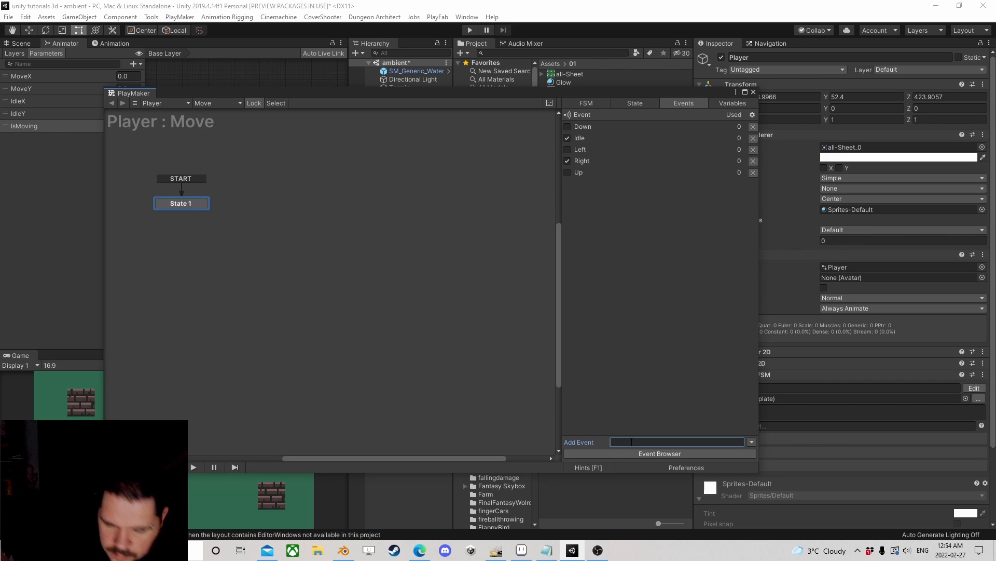
# Add the diagonal events UpLeft and UpRight, correcting the second name to exactly UpRight without a trailing backslash.
pyautogui.write('UpLeft')
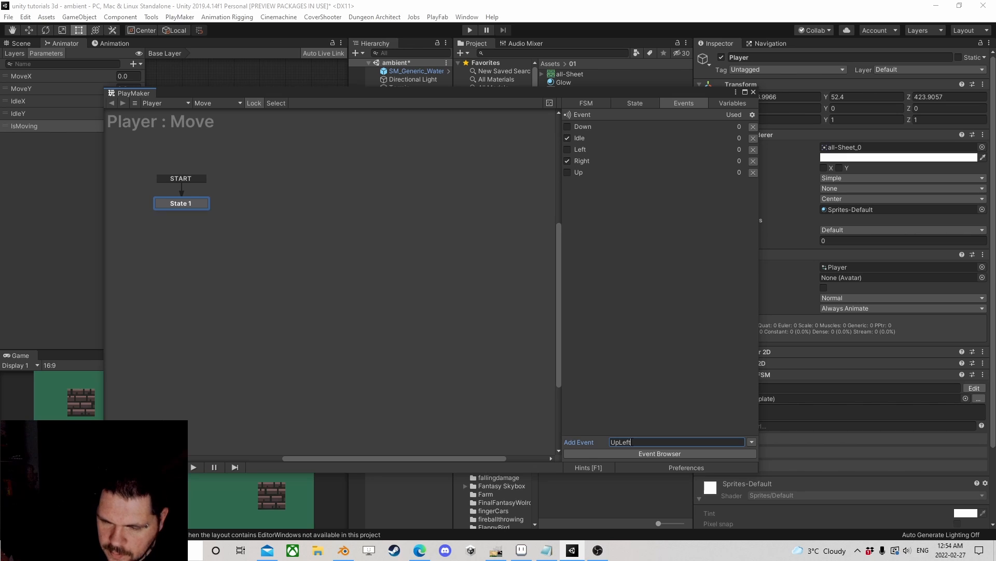
pyautogui.press('Return')
pyautogui.click(631, 442)
pyautogui.write('U')
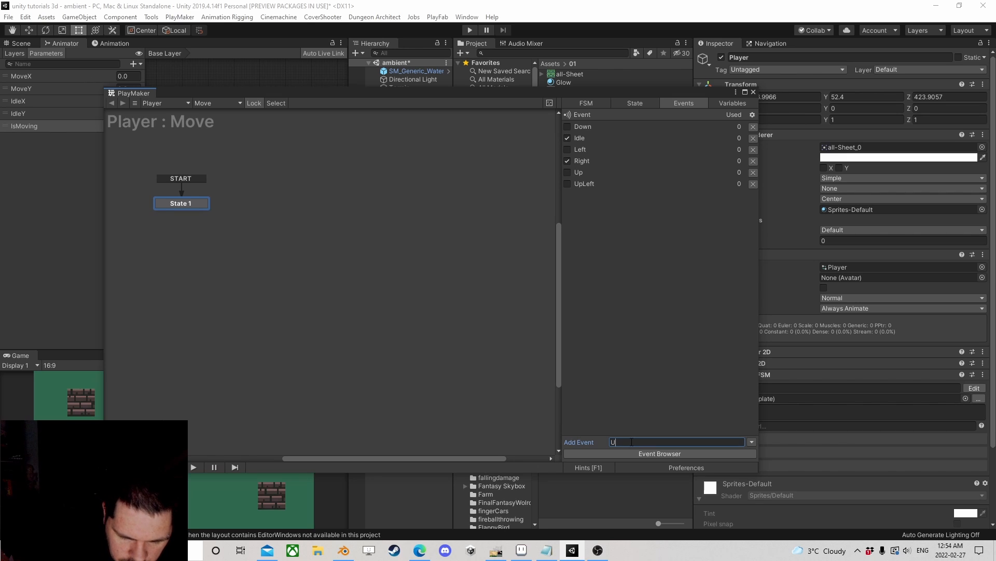
pyautogui.write('pRight\\')
pyautogui.press('Return')
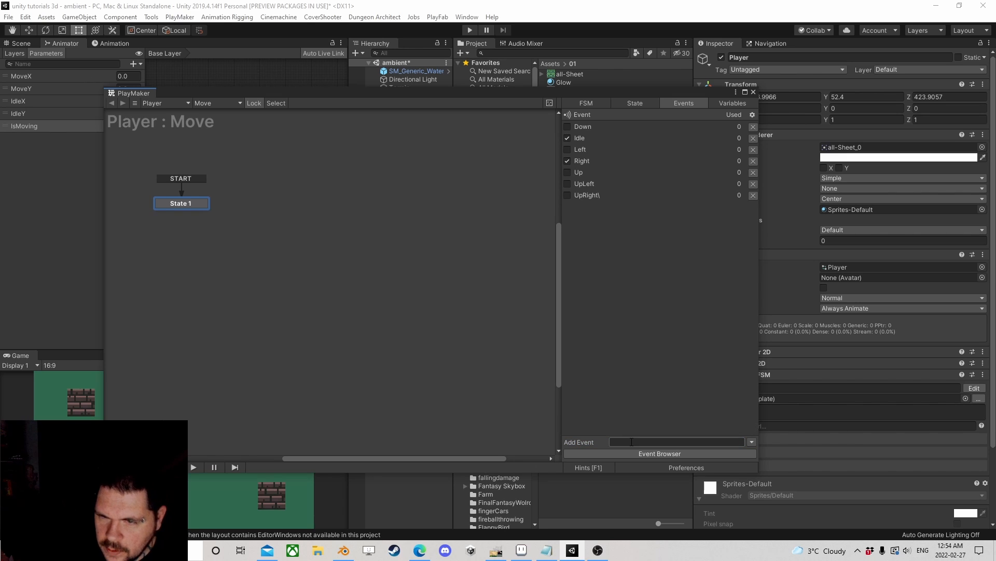
pyautogui.click(606, 196)
pyautogui.click(637, 420)
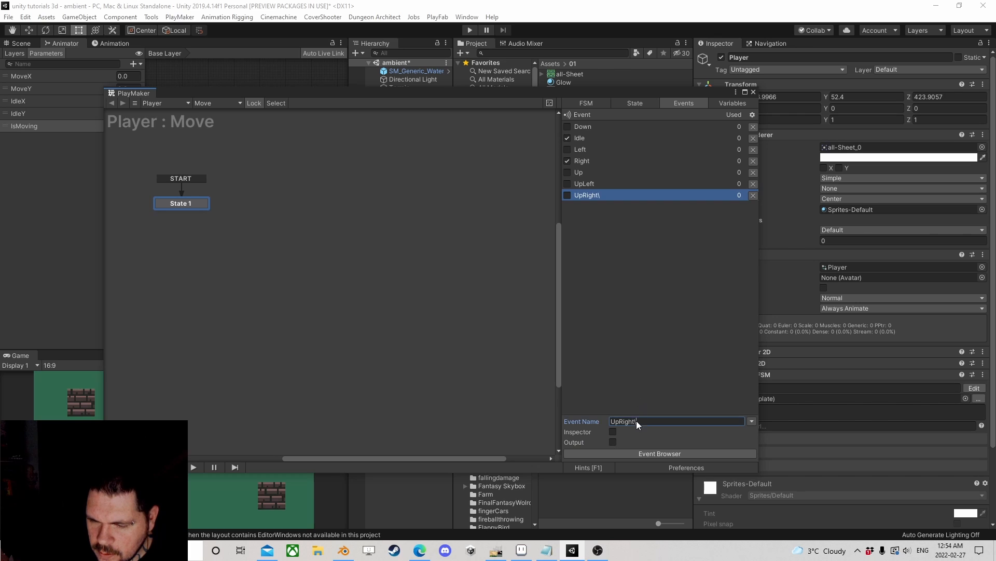
pyautogui.press('BackSpace')
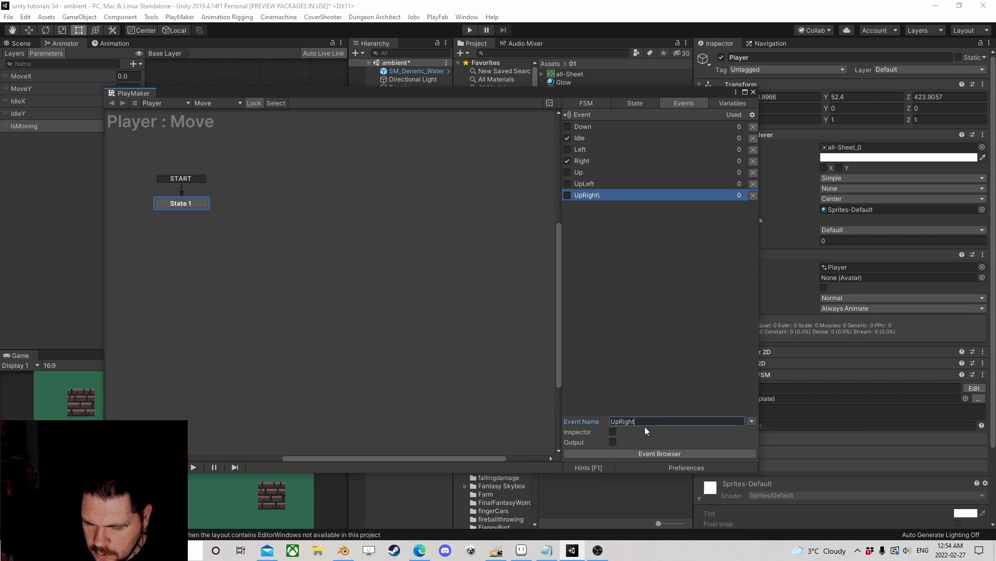
pyautogui.click(632, 363)
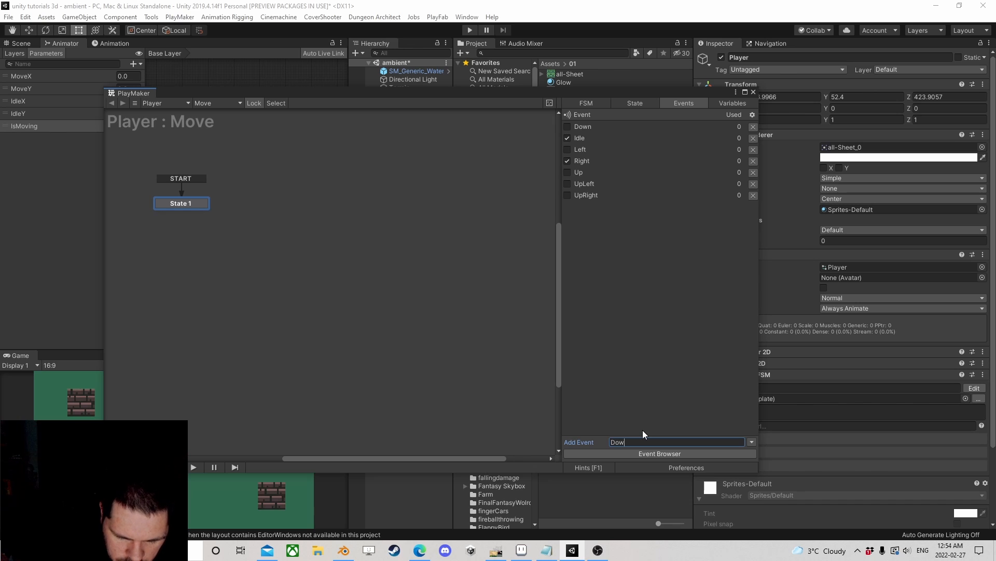
# Add the diagonal events DownLeft and DownRight to the Move FSM.
pyautogui.write('DownLeft')
pyautogui.press('Return')
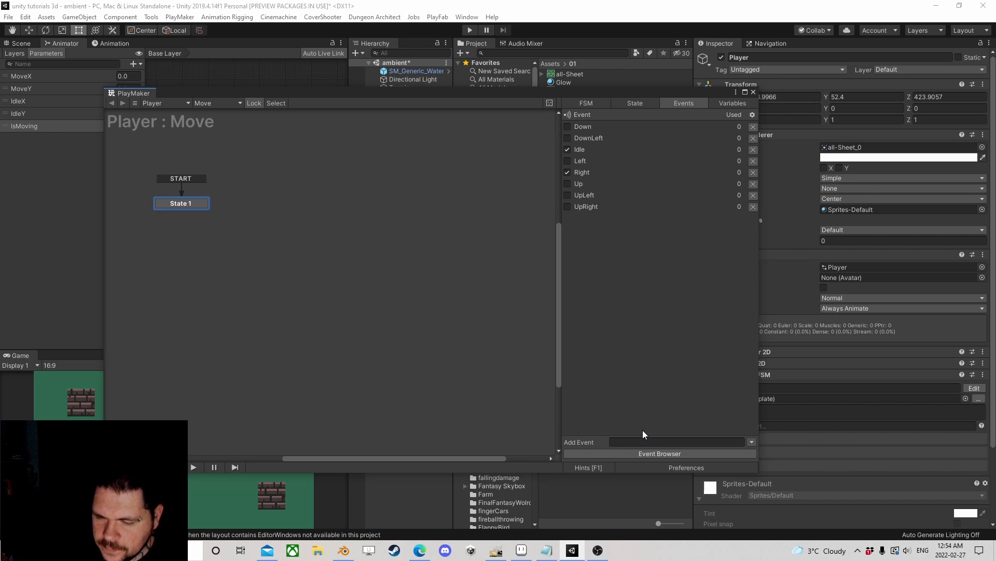
pyautogui.click(633, 441)
pyautogui.write('DownRight')
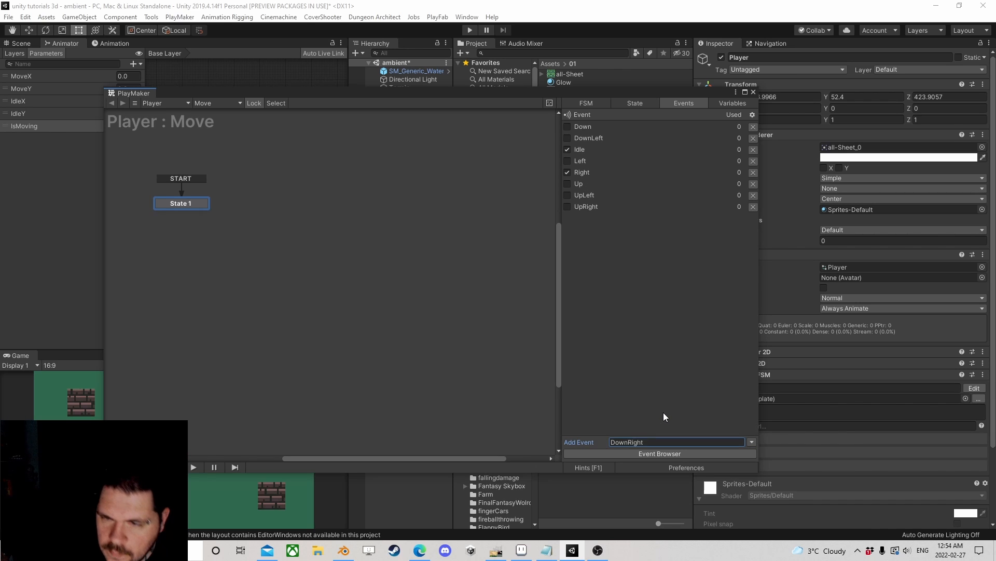
pyautogui.press('Return')
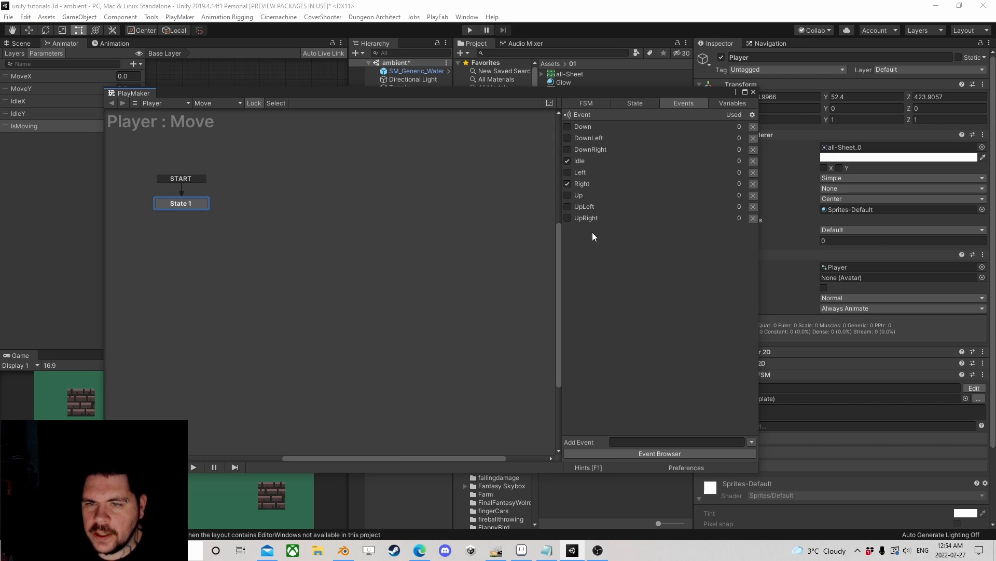
# Mark all remaining unchecked direction events as global events.
pyautogui.click(570, 126)
pyautogui.click(571, 138)
pyautogui.click(567, 150)
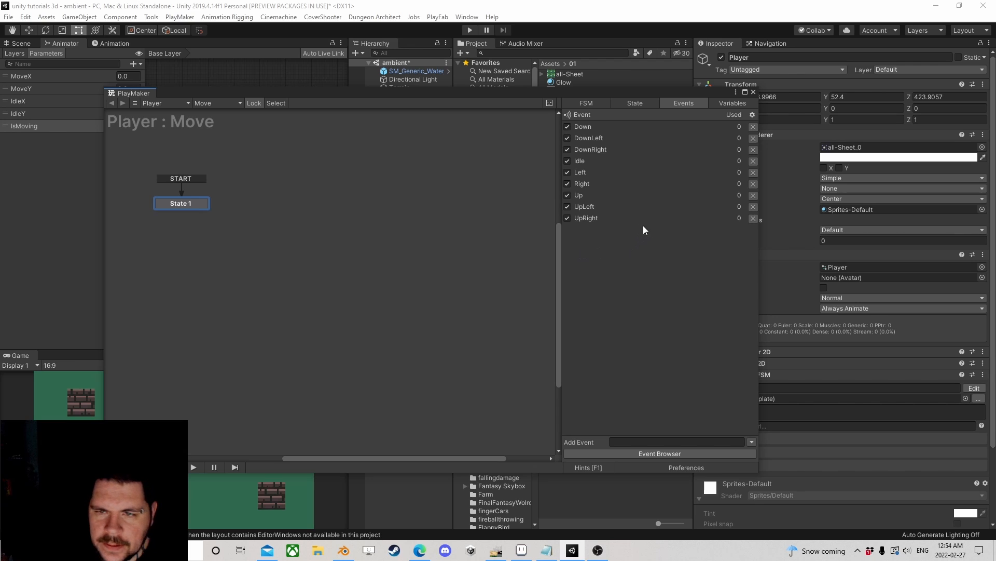
# Shift State 1 slightly in the graph and give it a global transition for the Idle event.
pyautogui.moveTo(195, 201); pyautogui.dragTo(210, 198)
pyautogui.rightClick(200, 203)
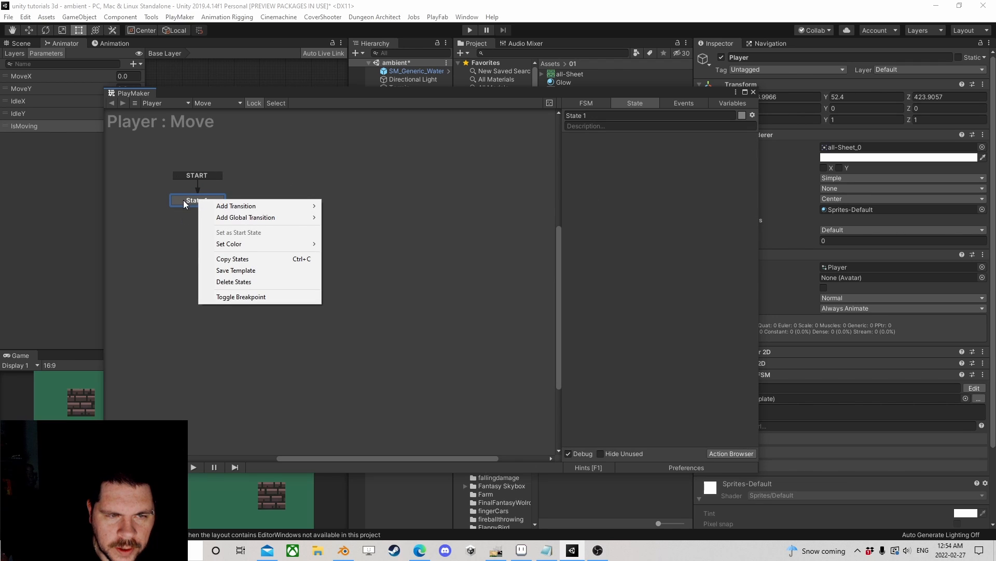
pyautogui.moveTo(249, 217)
pyautogui.click(344, 228)
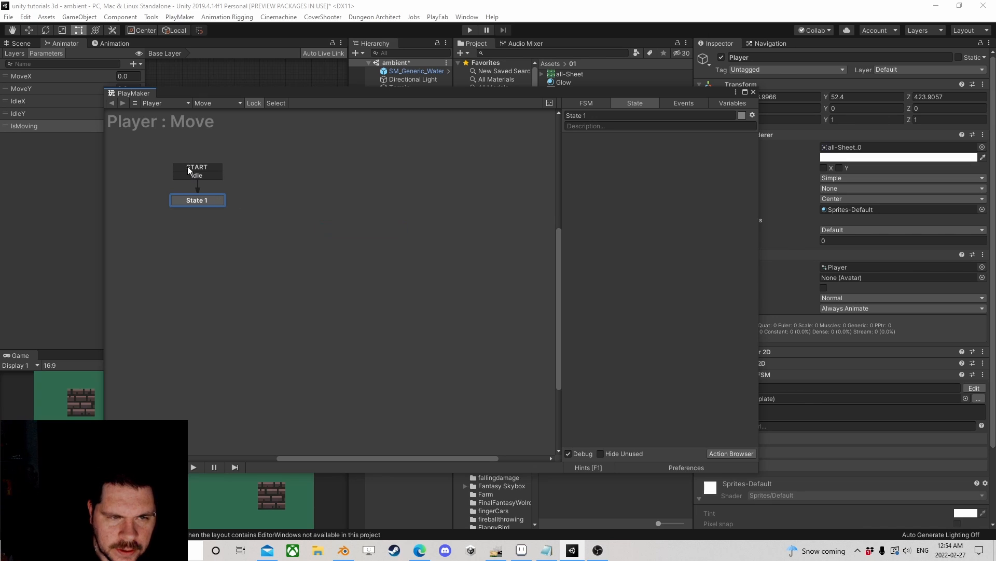
# Add a new state beside State 1 and give it a global transition for the Down event.
pyautogui.rightClick(251, 203)
pyautogui.click(269, 205)
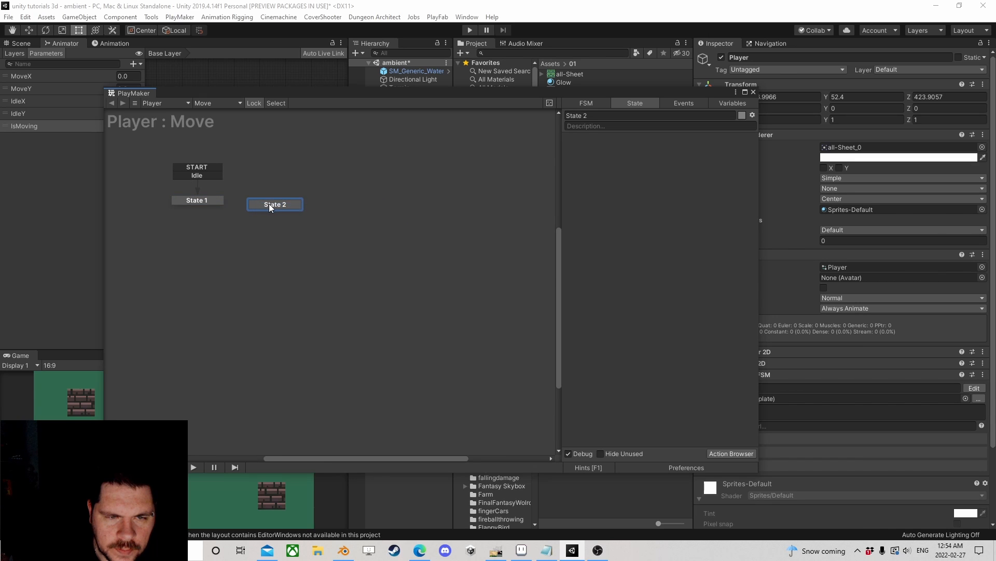
pyautogui.rightClick(268, 206)
pyautogui.moveTo(365, 222)
pyautogui.click(408, 222)
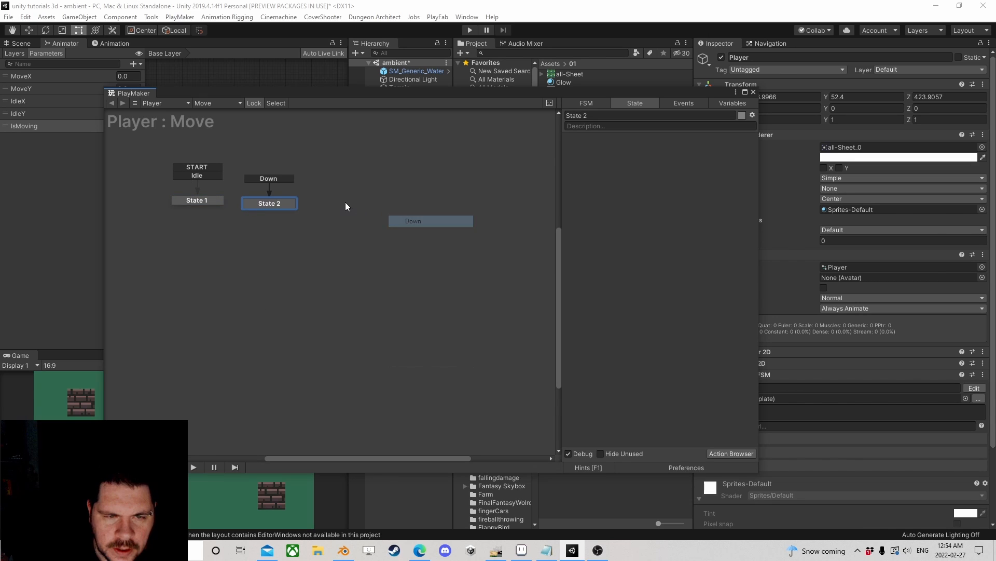
# Add a state with a Left global transition and line it up beside the Down state.
pyautogui.rightClick(346, 208)
pyautogui.click(346, 209)
pyautogui.rightClick(357, 206)
pyautogui.moveTo(441, 224)
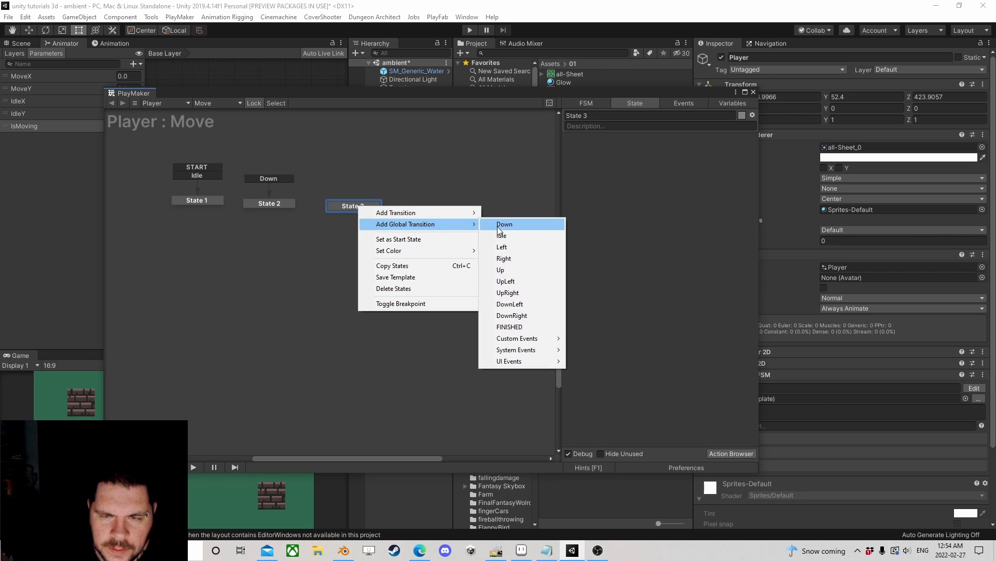
pyautogui.click(503, 247)
pyautogui.moveTo(365, 207); pyautogui.dragTo(340, 204)
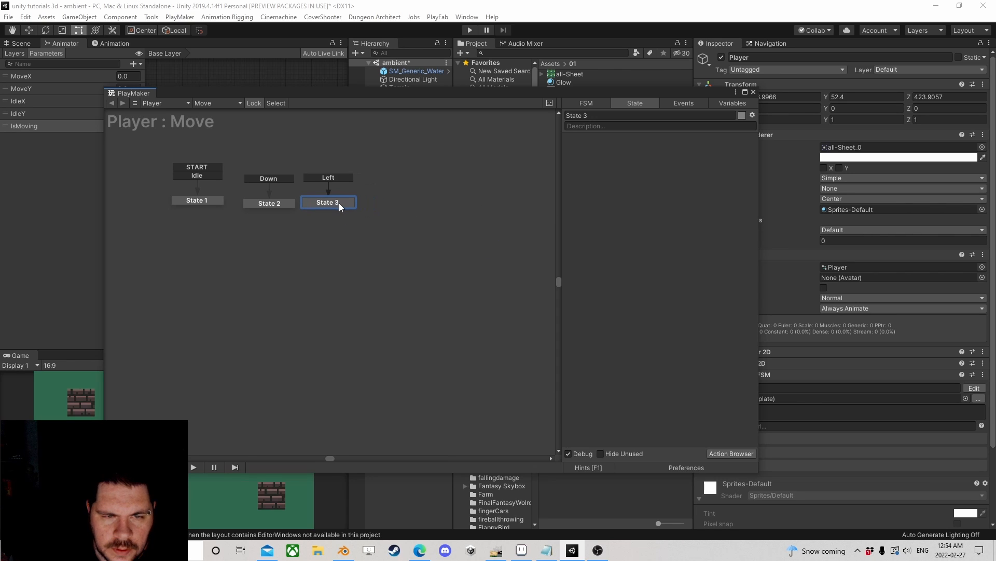
# Add a state with a Right global transition and line it up beside the Left state.
pyautogui.rightClick(372, 203)
pyautogui.click(388, 206)
pyautogui.rightClick(390, 206)
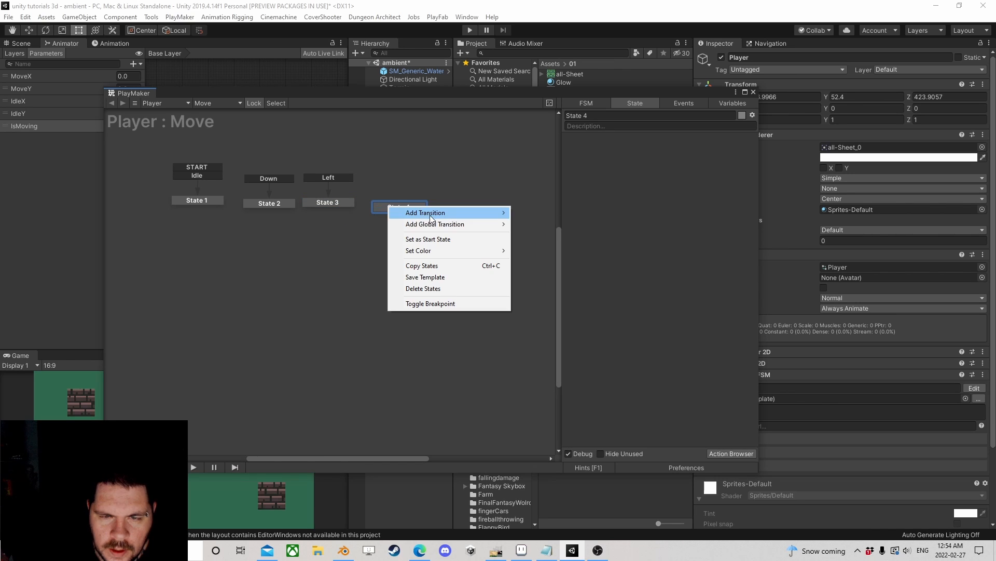
pyautogui.moveTo(477, 224)
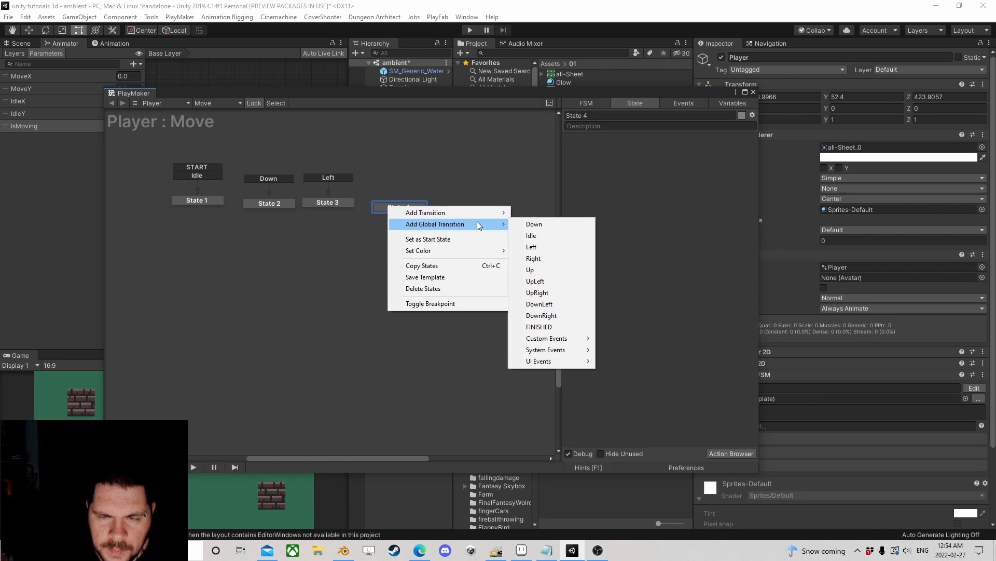
pyautogui.click(535, 258)
pyautogui.moveTo(400, 206); pyautogui.dragTo(385, 204)
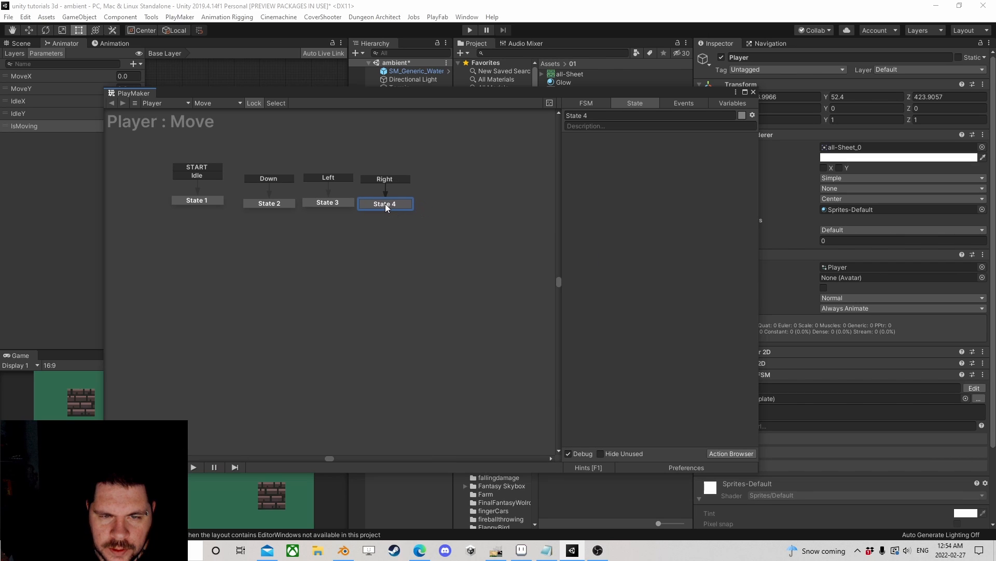
# Add a state with an Up global transition and line it up beside the Right state.
pyautogui.rightClick(434, 200)
pyautogui.click(458, 206)
pyautogui.rightClick(442, 203)
pyautogui.moveTo(488, 219)
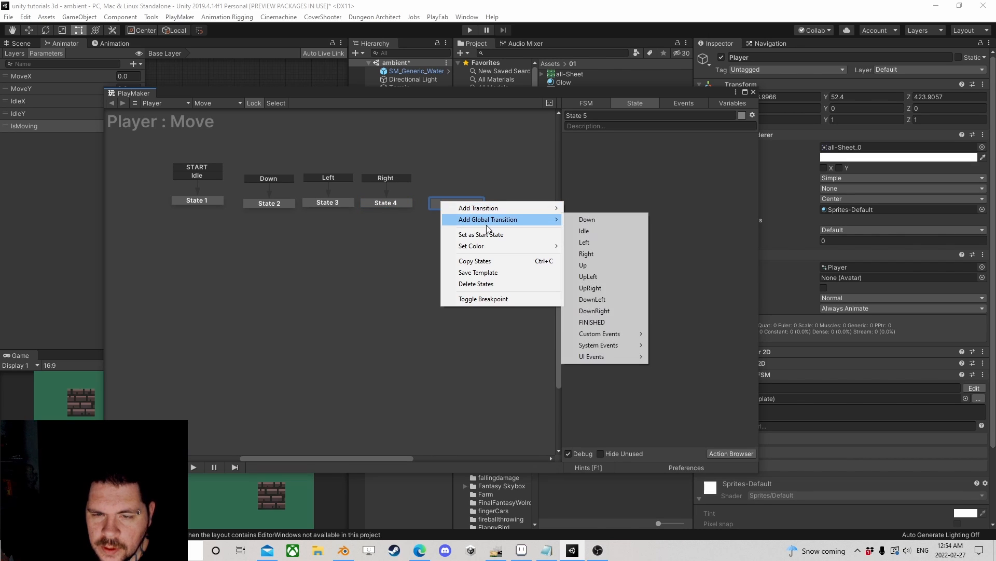
pyautogui.click(609, 264)
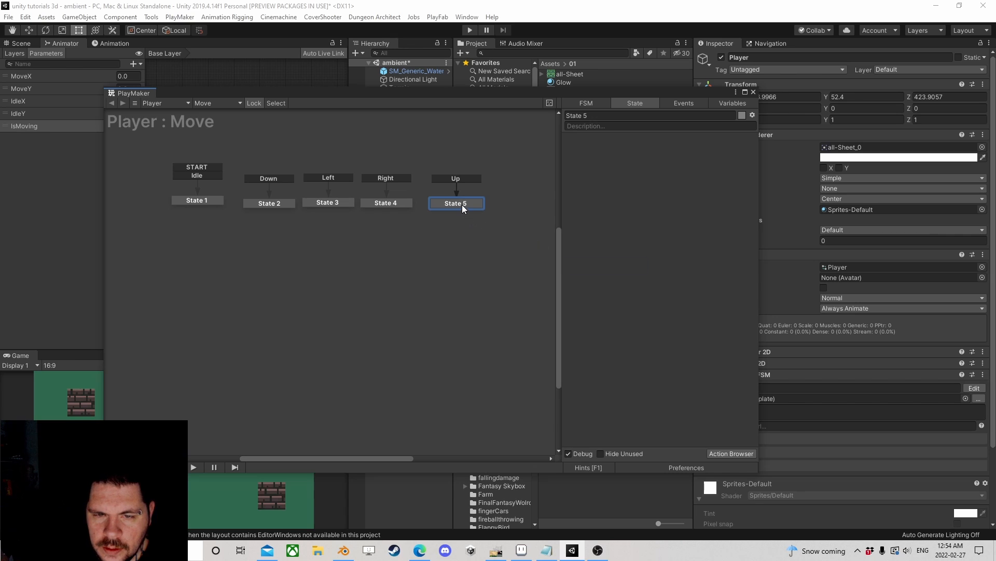
pyautogui.moveTo(456, 206); pyautogui.dragTo(450, 202)
# Add a state directly below the Down state and give it a global transition for the UpLeft event.
pyautogui.rightClick(247, 261)
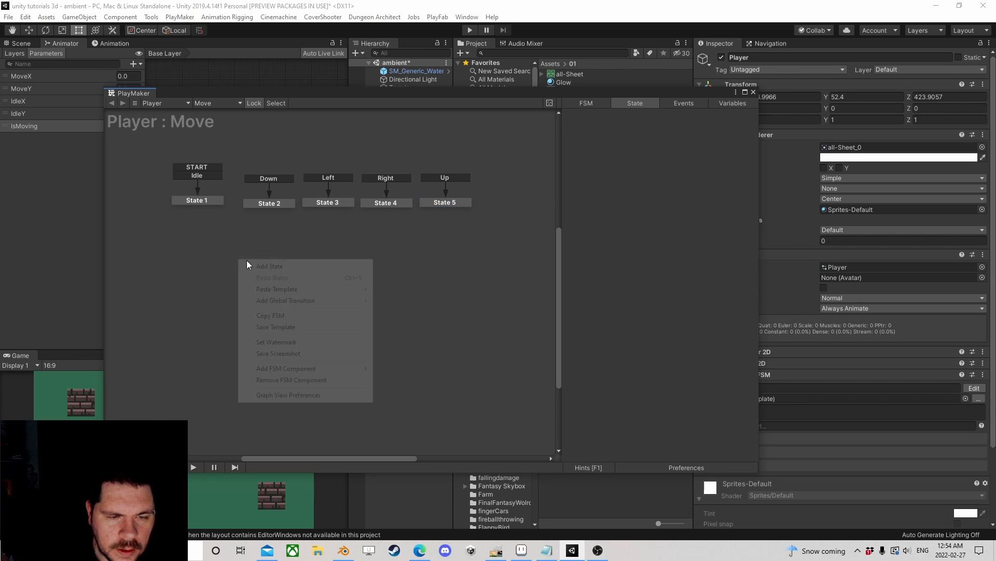
pyautogui.click(260, 266)
pyautogui.moveTo(259, 263); pyautogui.dragTo(270, 250)
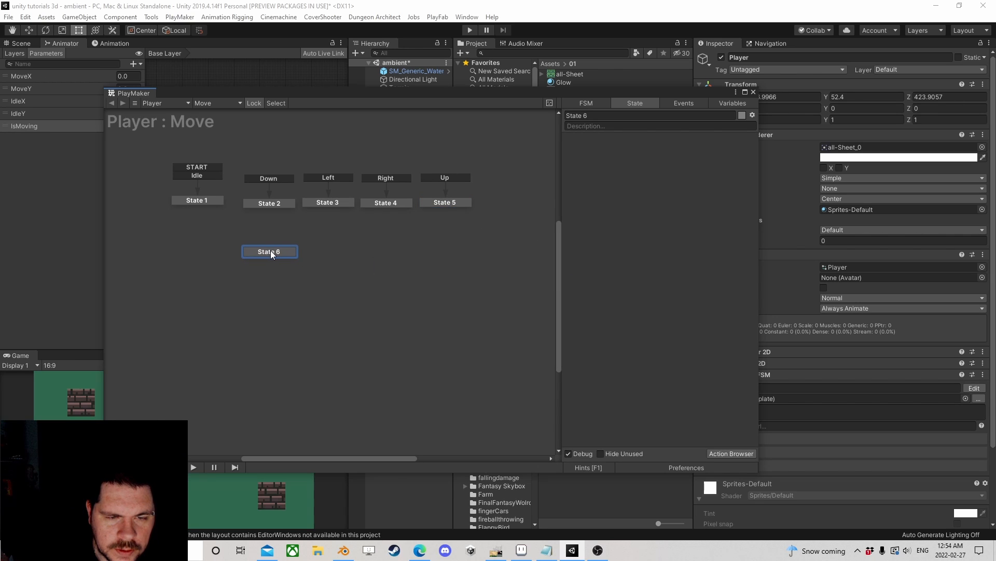
pyautogui.rightClick(270, 251)
pyautogui.moveTo(306, 271)
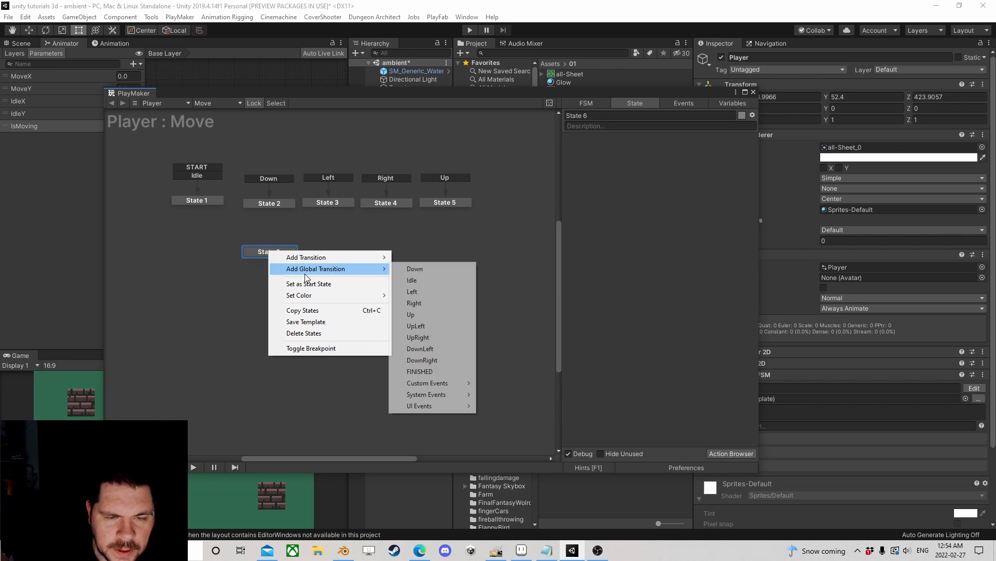
pyautogui.click(416, 326)
# Add a state with an UpRight global transition and line it up beside the UpLeft state.
pyautogui.rightClick(326, 254)
pyautogui.click(352, 256)
pyautogui.rightClick(353, 256)
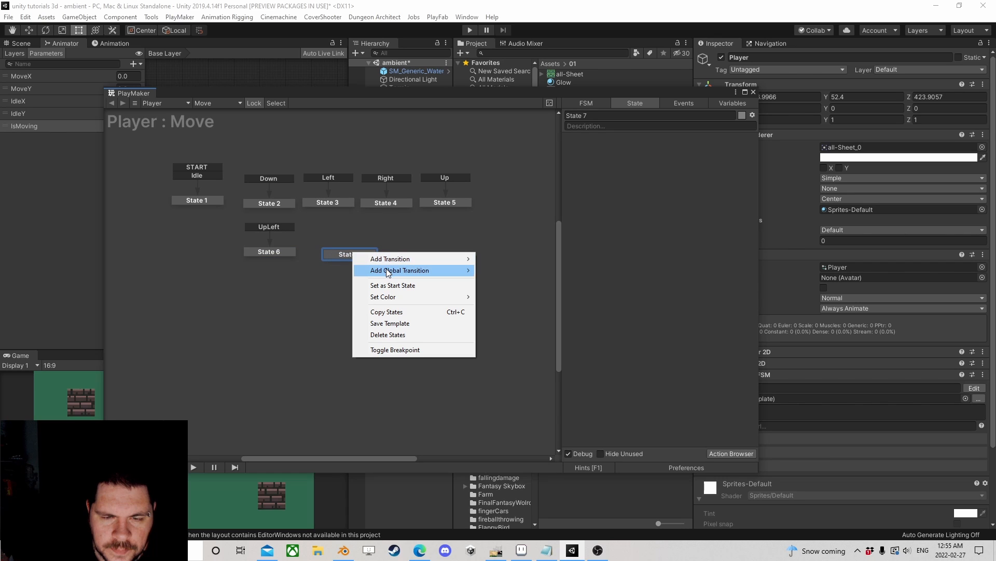
pyautogui.moveTo(418, 269)
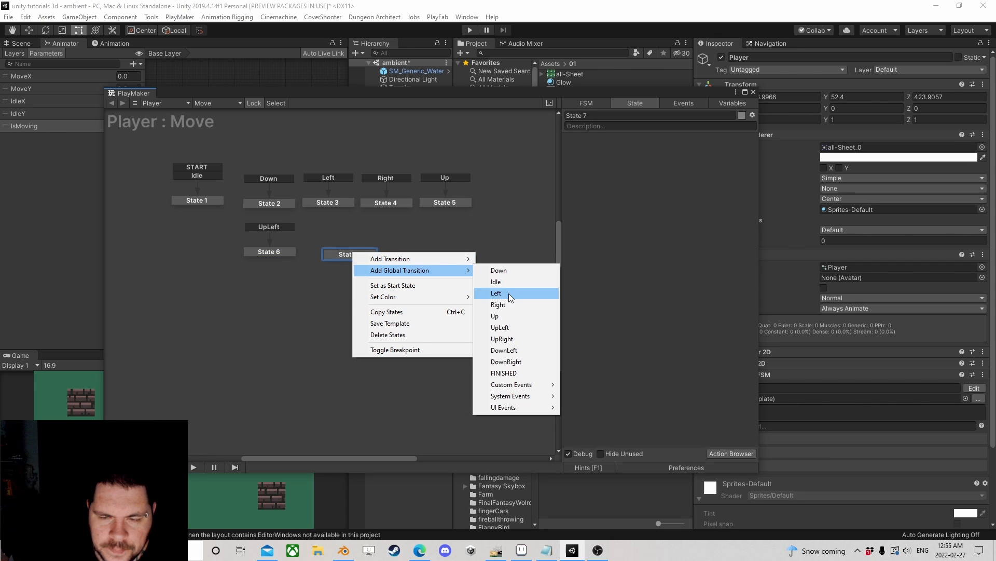
pyautogui.click(514, 340)
pyautogui.moveTo(350, 254); pyautogui.dragTo(332, 255)
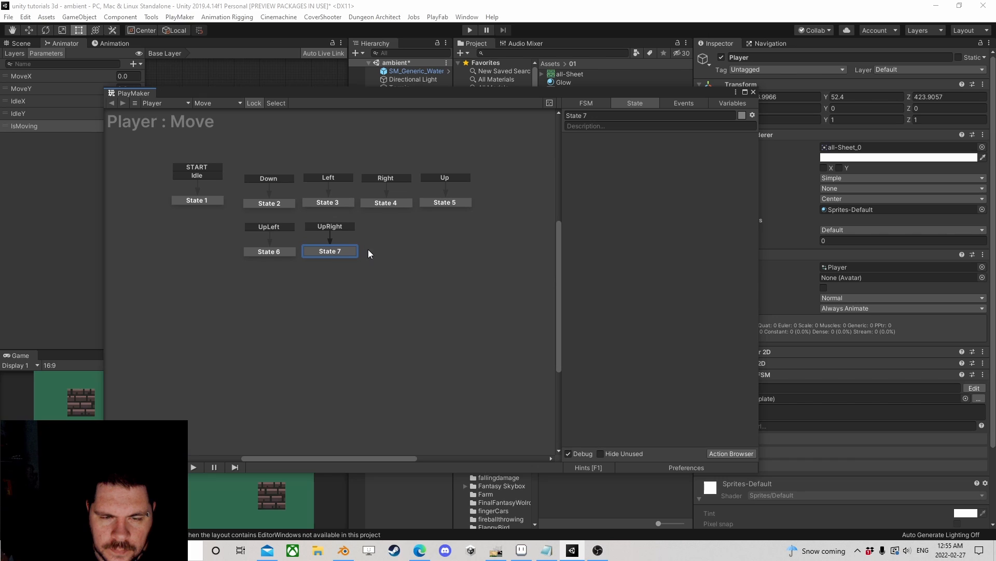
# Add a state with a DownLeft global transition and line it up beside the UpRight state.
pyautogui.rightClick(382, 250)
pyautogui.click(400, 256)
pyautogui.rightClick(400, 254)
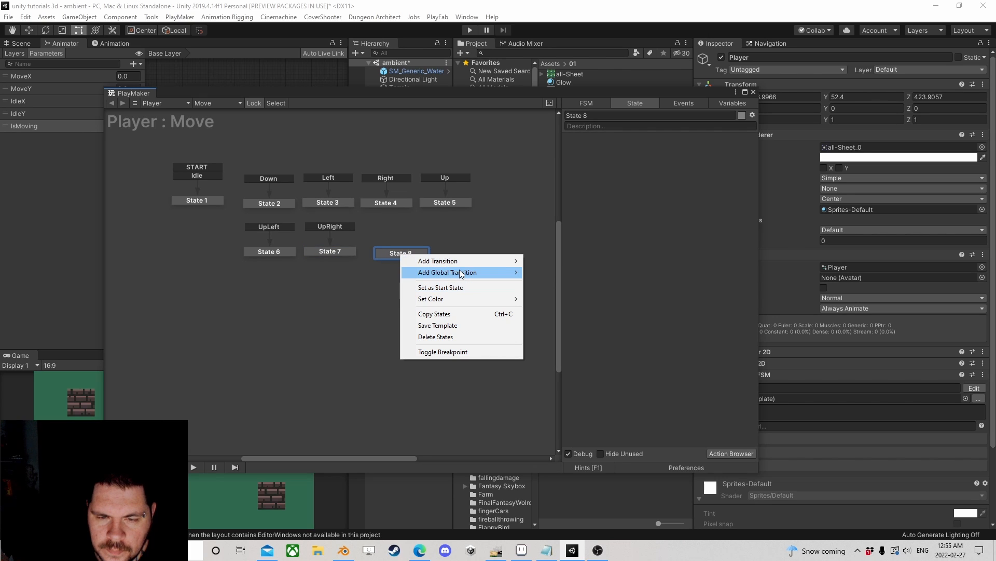
pyautogui.moveTo(461, 274)
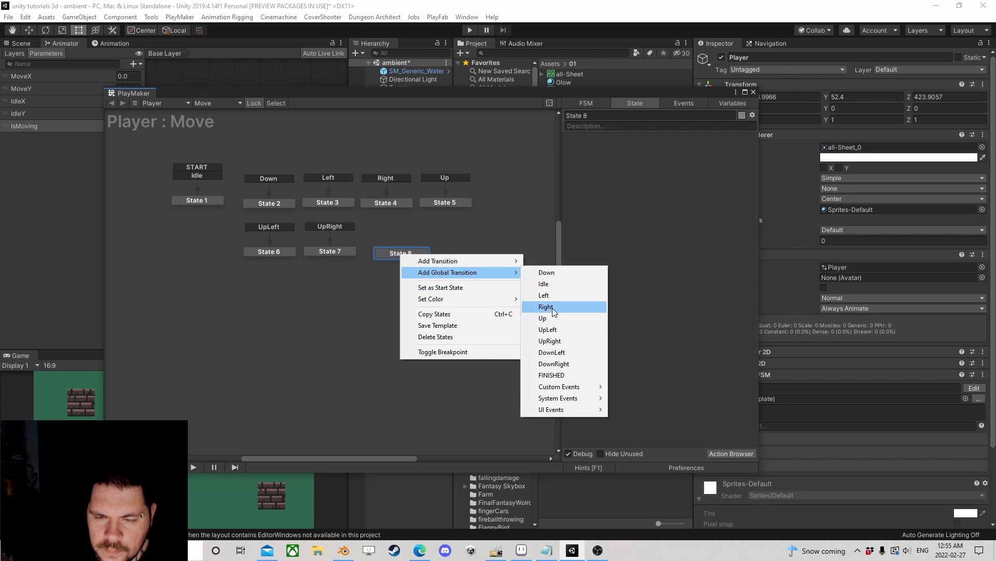
pyautogui.click(565, 352)
pyautogui.moveTo(407, 253); pyautogui.dragTo(399, 251)
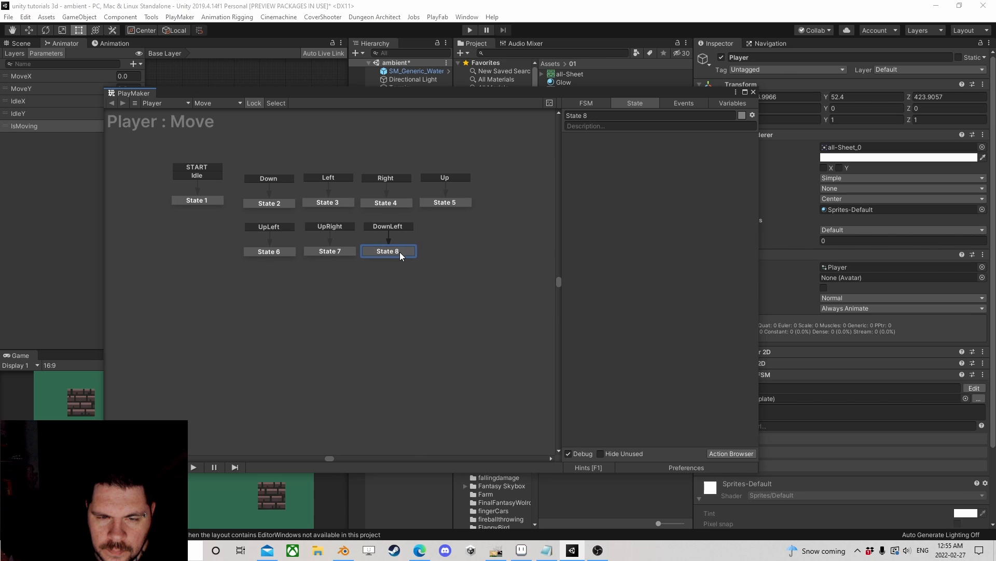
# Add a state with a DownRight global transition beside the DownLeft state and nudge the Idle start state slightly toward the grid.
pyautogui.rightClick(440, 250)
pyautogui.click(485, 256)
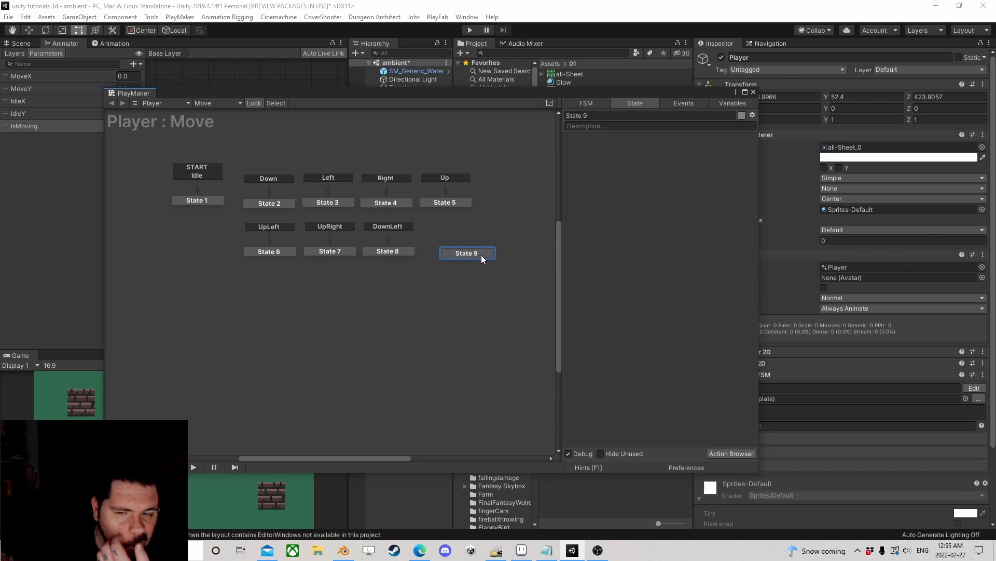
pyautogui.rightClick(481, 254)
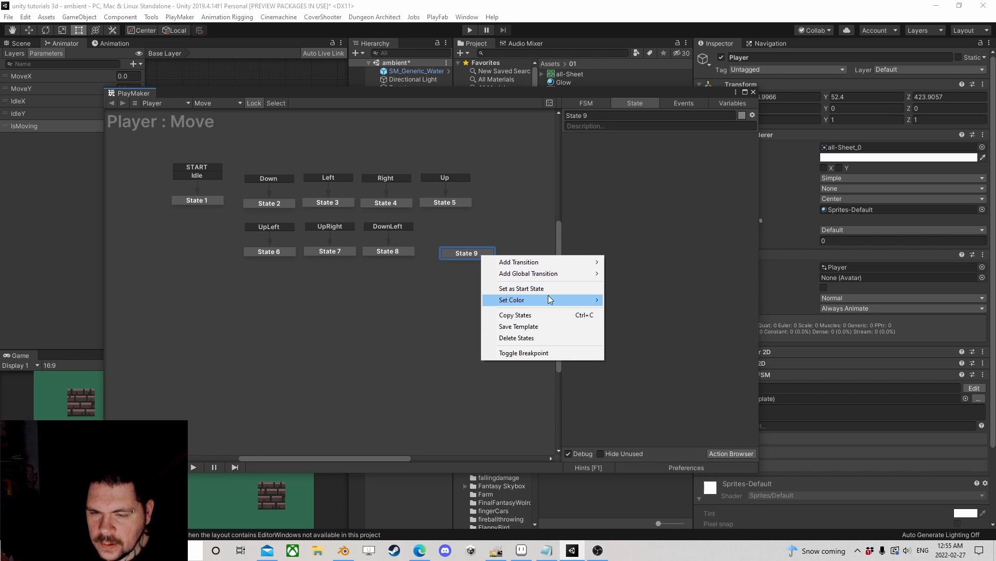
pyautogui.moveTo(542, 275)
pyautogui.click(661, 365)
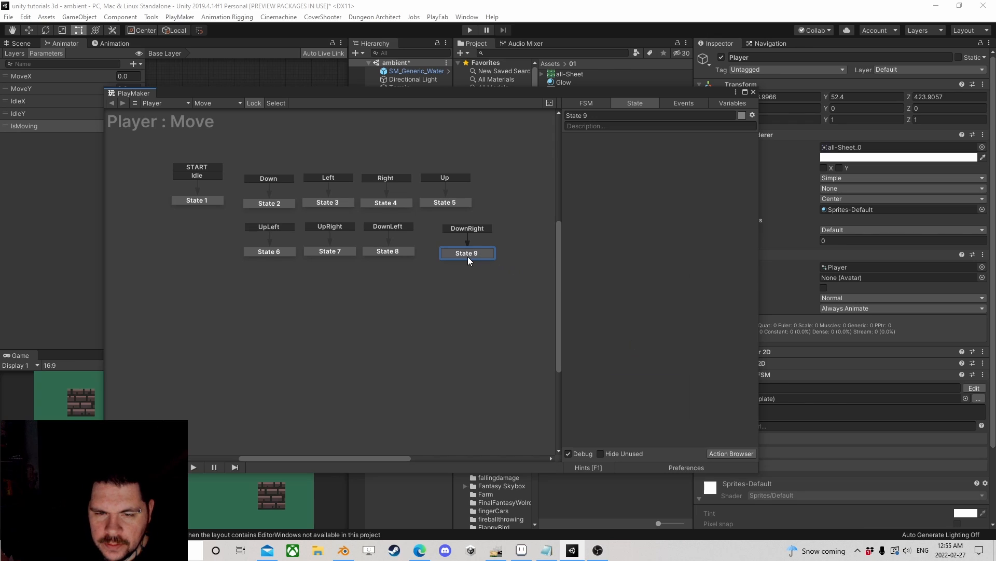
pyautogui.moveTo(468, 257); pyautogui.dragTo(447, 247)
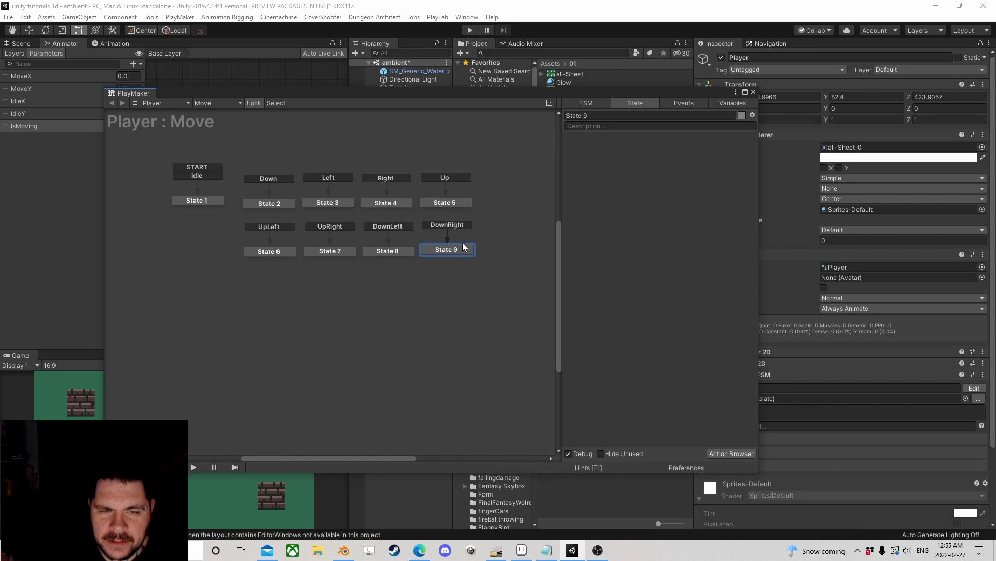
pyautogui.moveTo(201, 200); pyautogui.dragTo(205, 199)
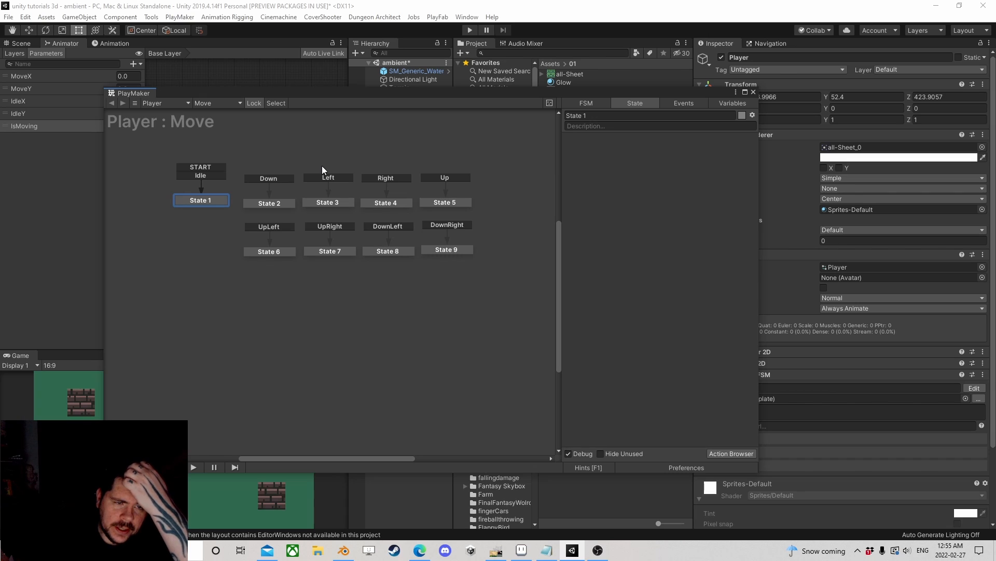
pyautogui.click(260, 215)
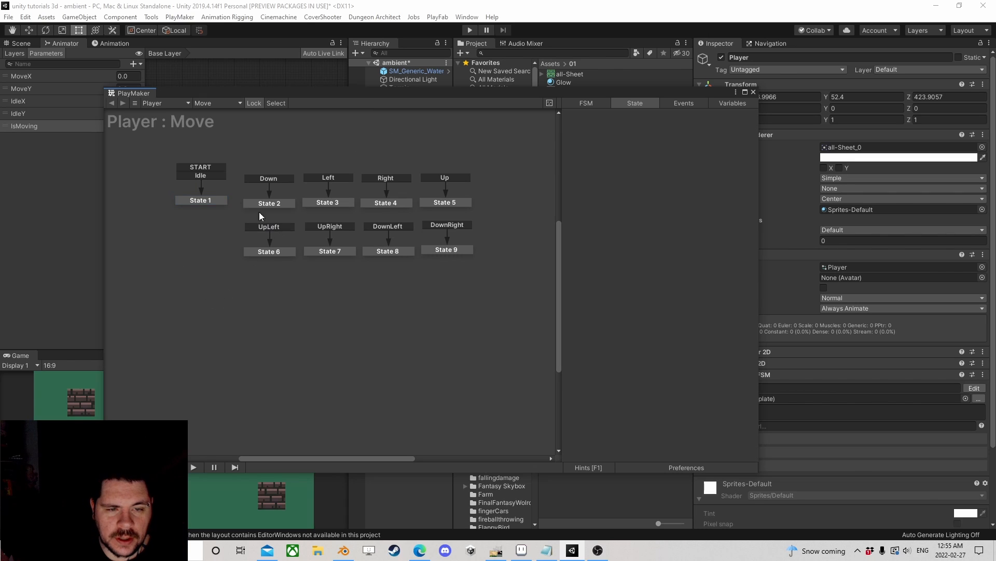
# Try the standard Axis Event action on the Idle start state and remove it again.
pyautogui.click(202, 200)
pyautogui.click(736, 454)
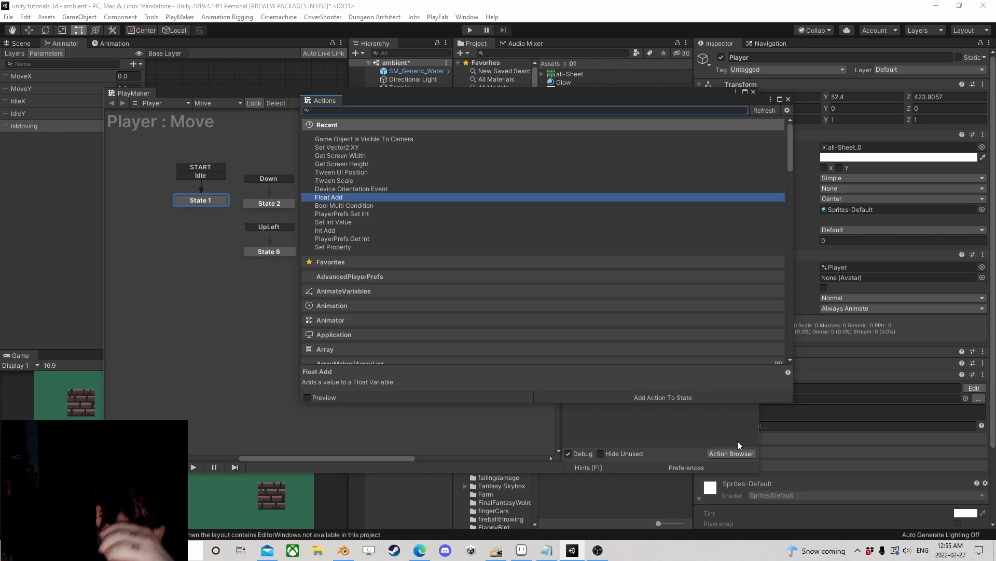
pyautogui.write('axis')
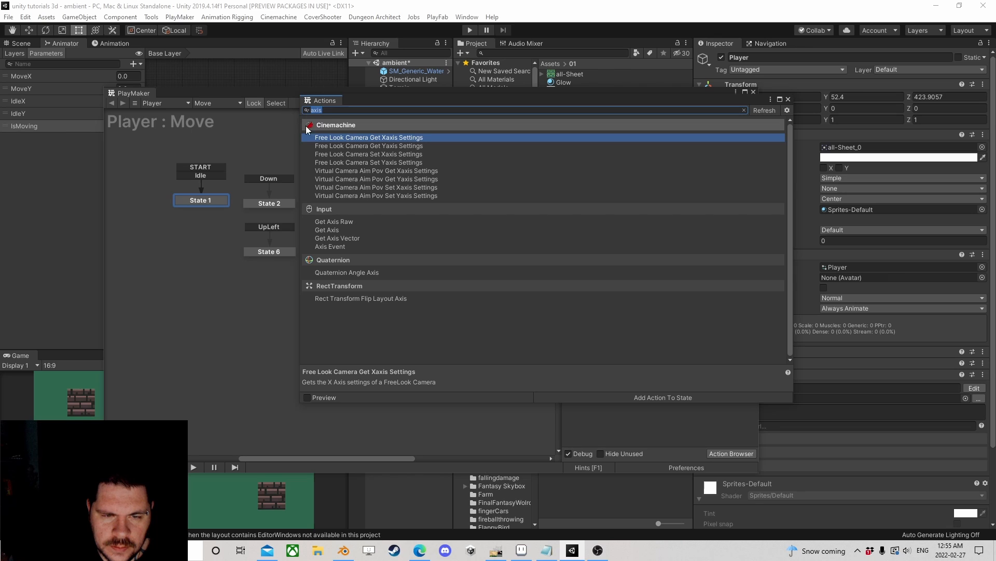
pyautogui.doubleClick(347, 247)
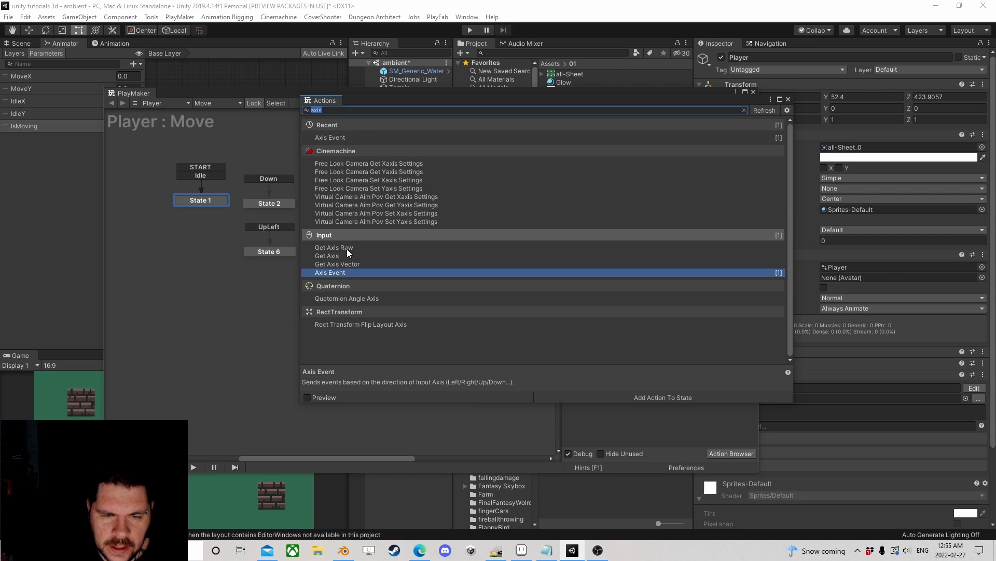
pyautogui.click(789, 99)
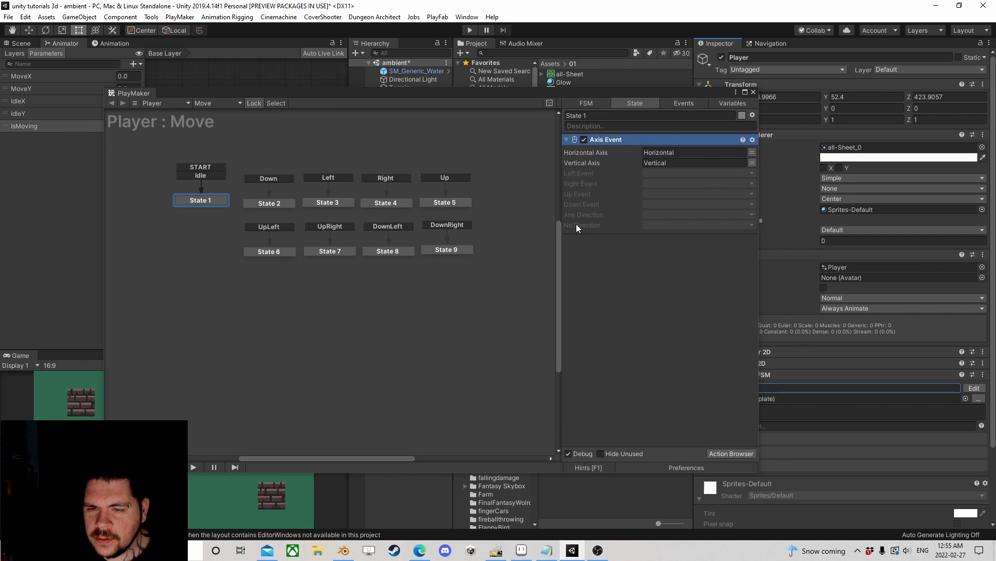
pyautogui.rightClick(604, 141)
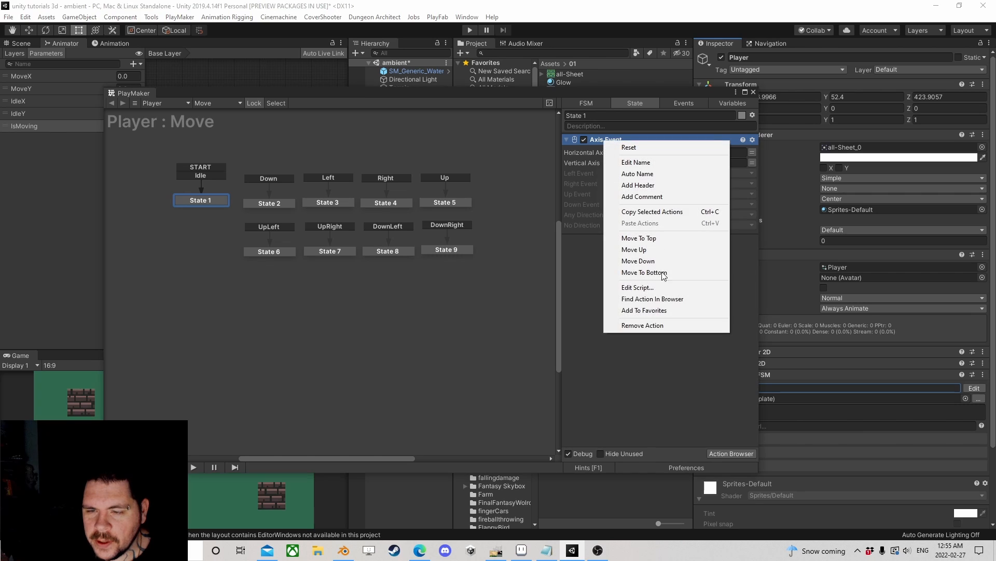
pyautogui.click(628, 325)
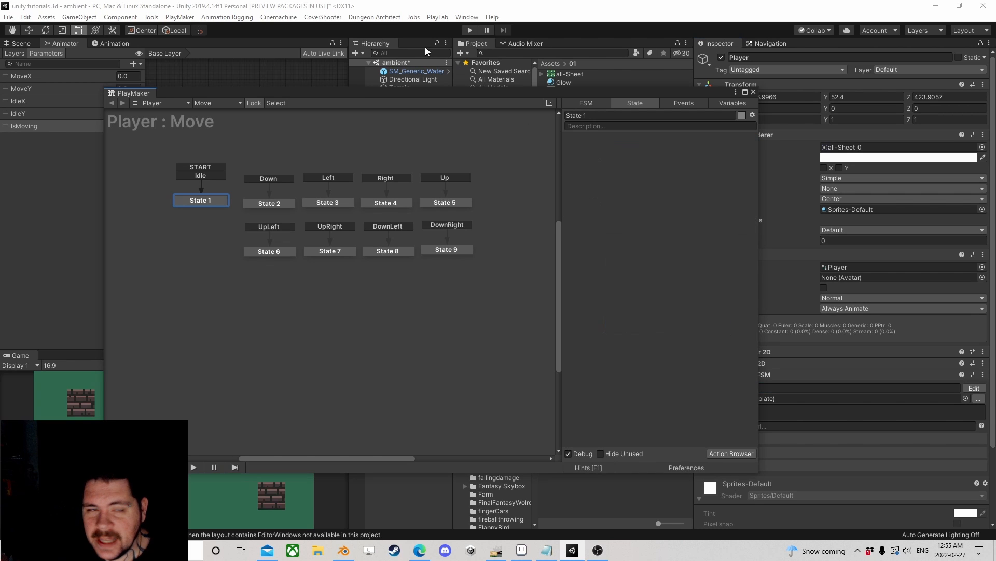
# Open the PlayMaker Ecosystem browser and search for Axis actions.
pyautogui.click(180, 17)
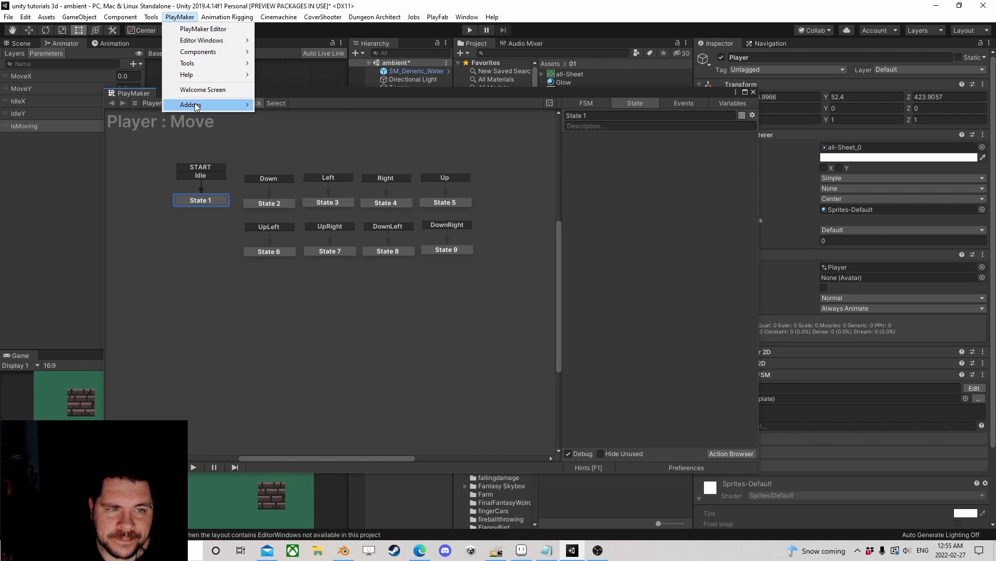
pyautogui.moveTo(197, 104)
pyautogui.moveTo(285, 165)
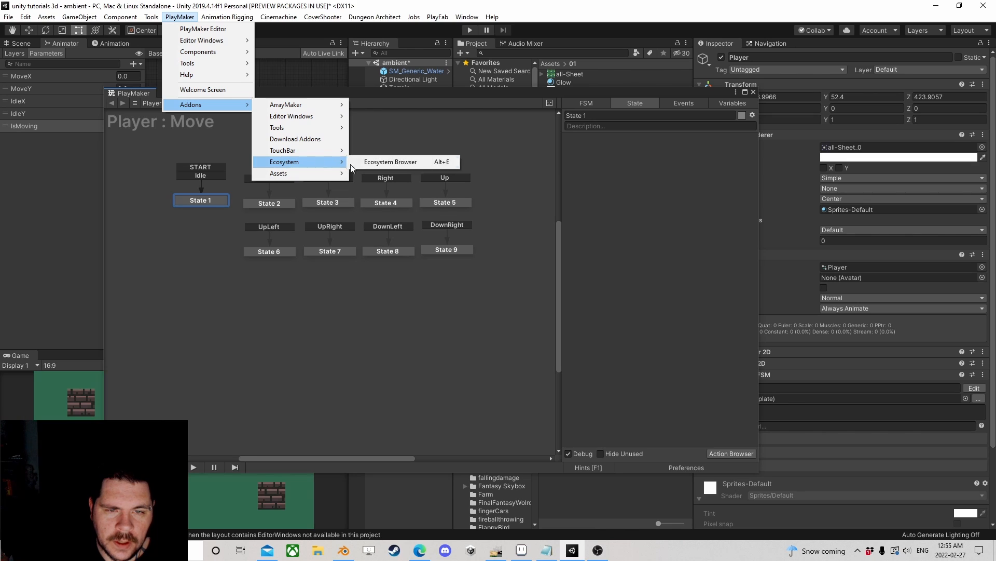
pyautogui.click(378, 165)
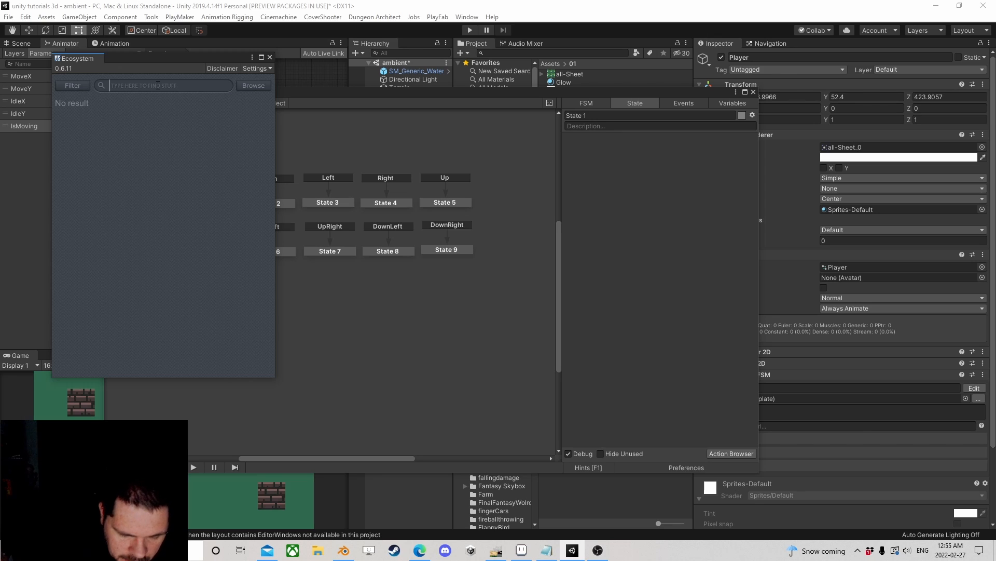
pyautogui.write('Axis')
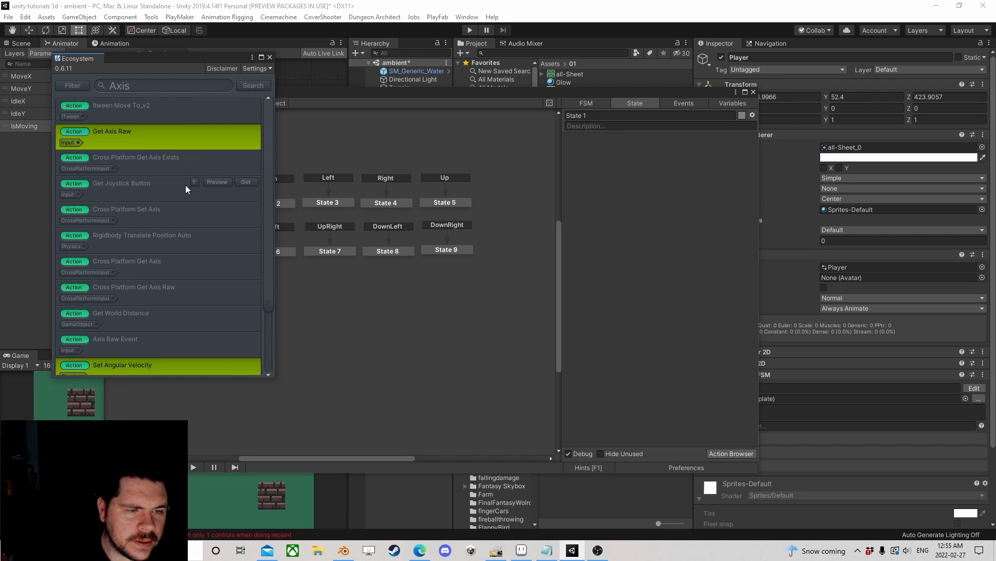
pyautogui.scroll(-3, 176, 193)
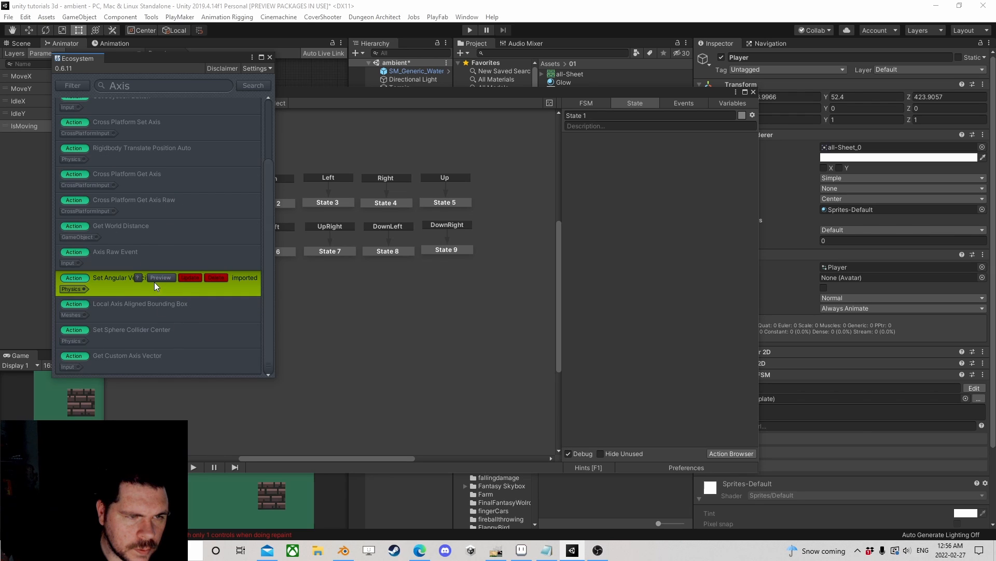
pyautogui.scroll(1, 154, 282)
pyautogui.scroll(2, 154, 280)
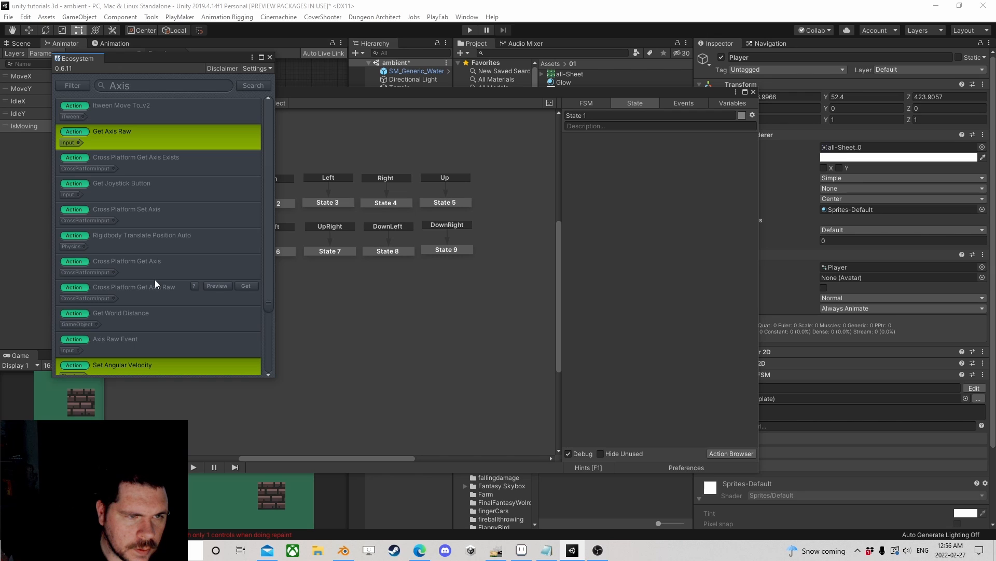
# Narrow the Ecosystem search to Axis Event, import the Axis Event Extended action and close the browser.
pyautogui.click(138, 85)
pyautogui.click(139, 86)
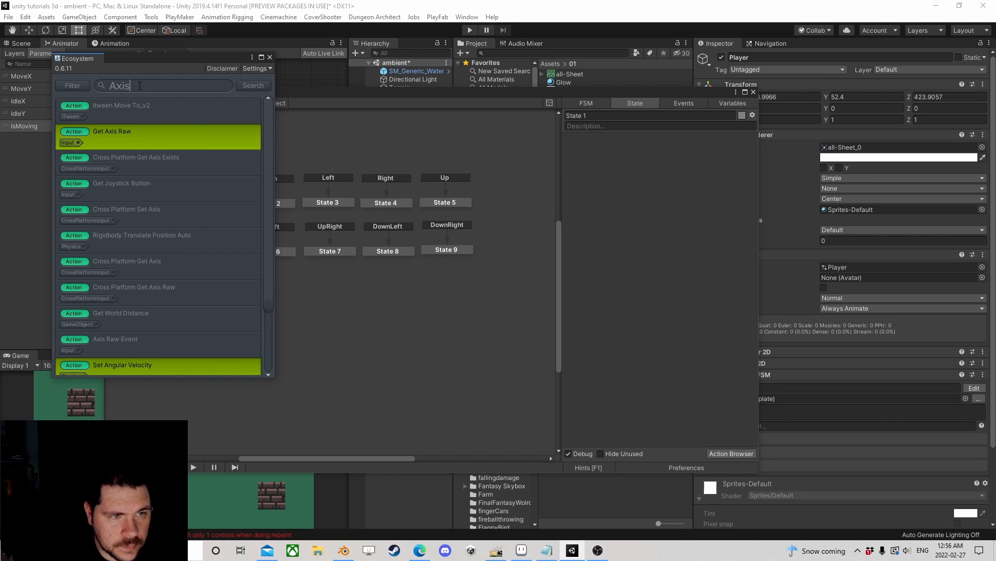
pyautogui.write('Event')
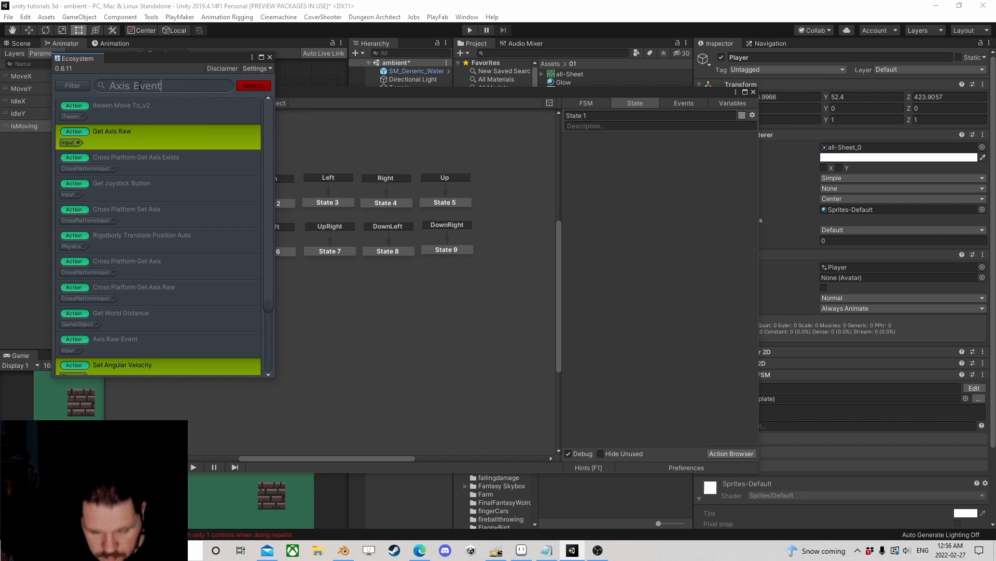
pyautogui.press('Return')
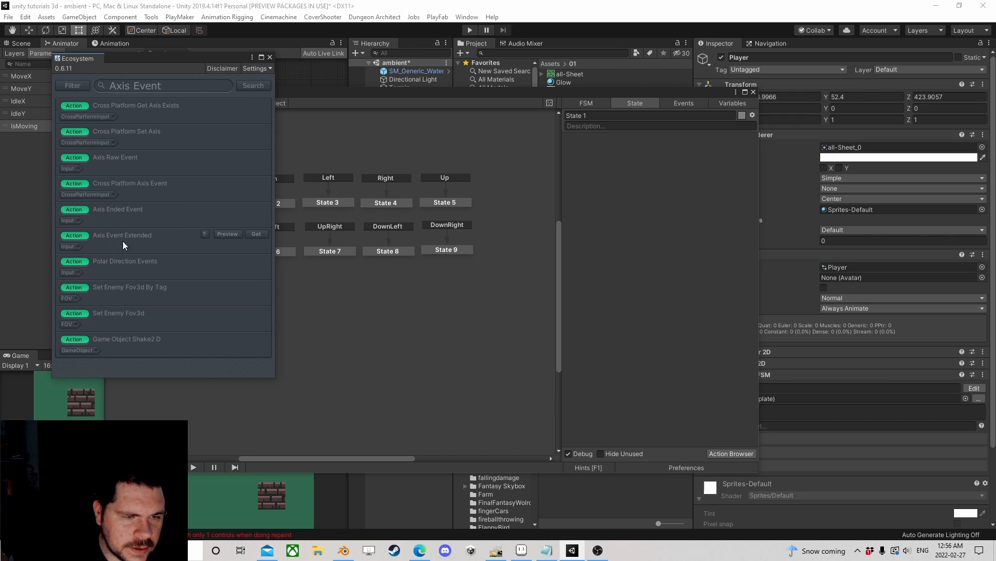
pyautogui.click(251, 235)
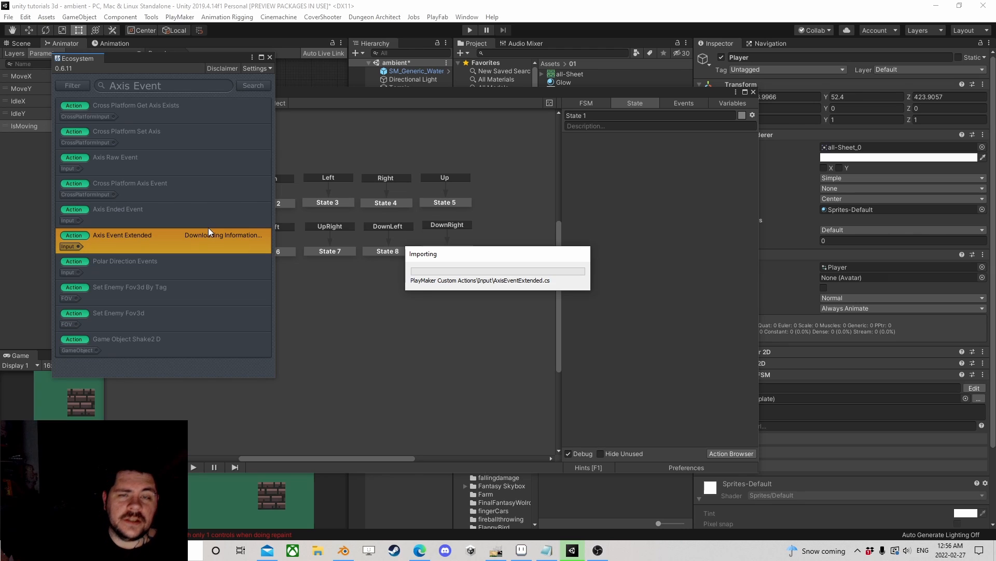
pyautogui.click(269, 58)
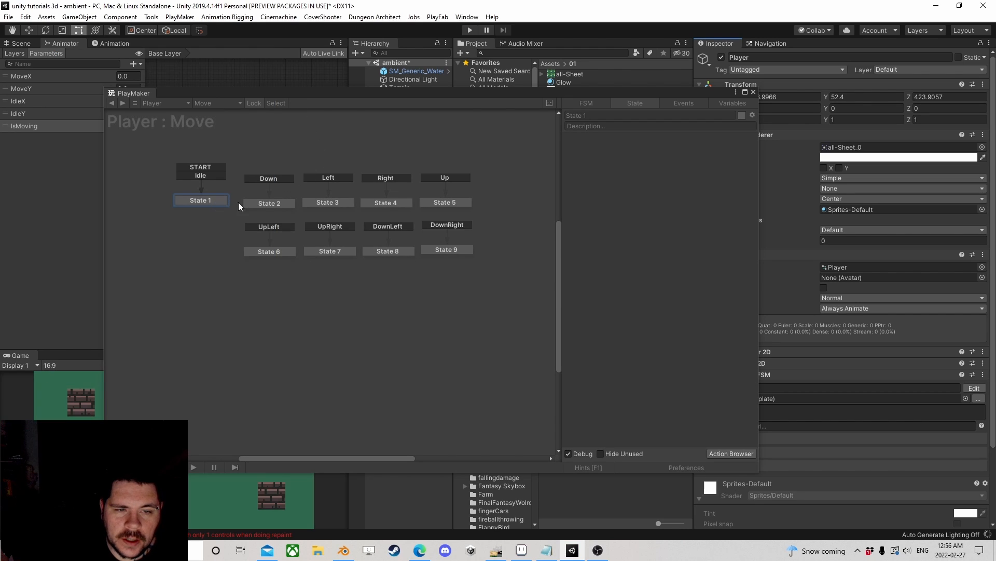
# Add the Axis Event Extended action to the Idle start state and close the action list.
pyautogui.click(728, 452)
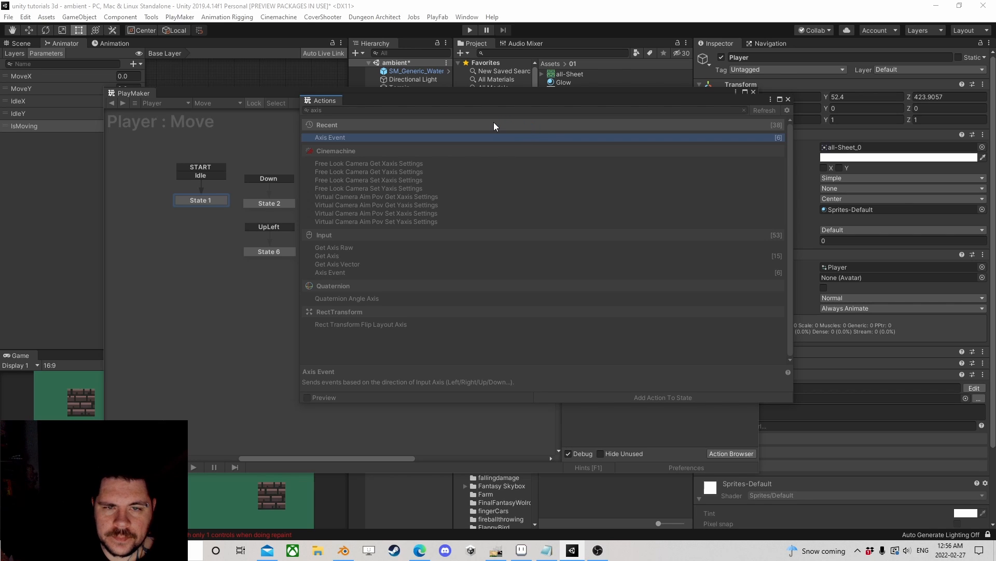
pyautogui.click(351, 110)
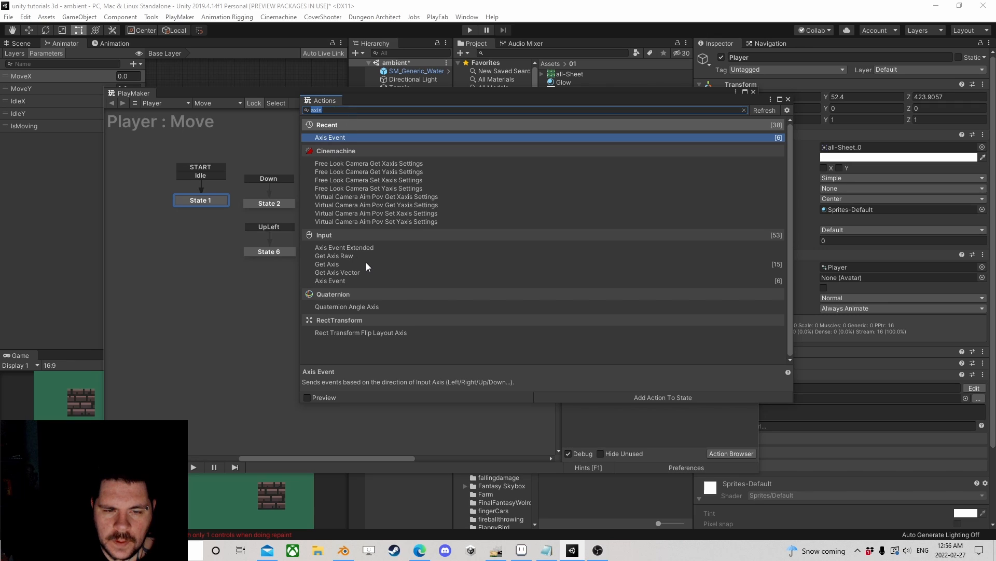
pyautogui.doubleClick(362, 249)
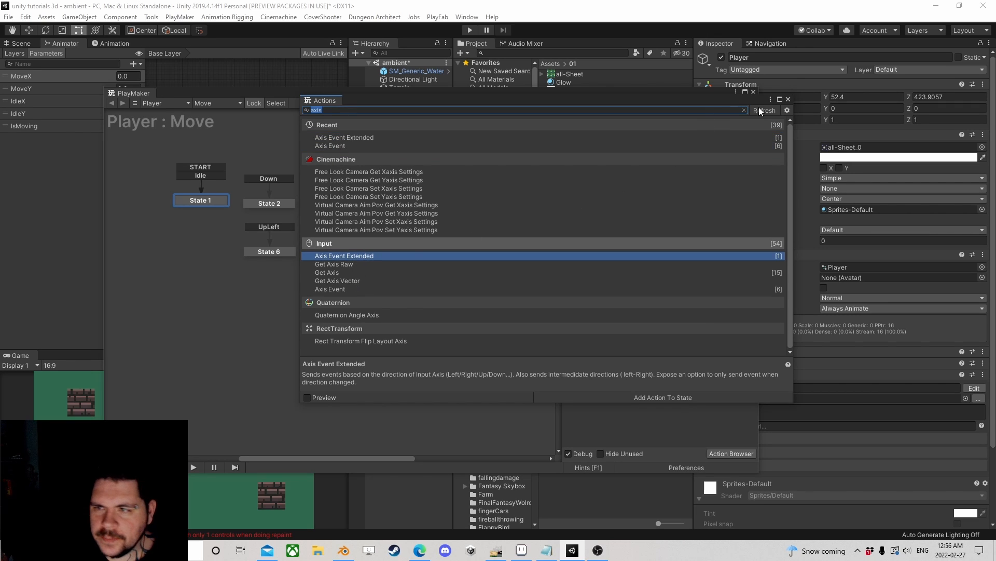
pyautogui.click(788, 99)
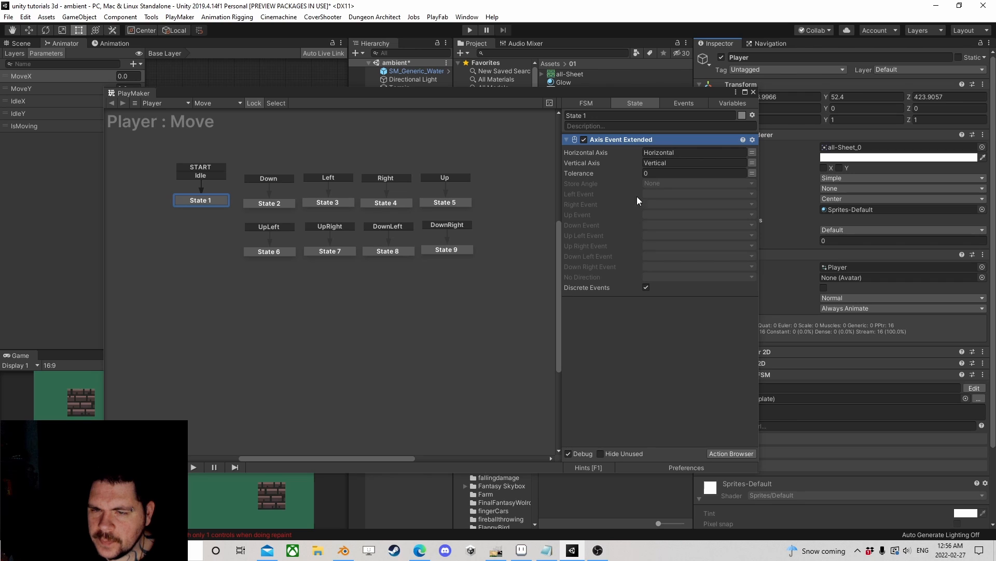
# Assign the Left, Right, Up and Down events to the matching direction fields of the Axis Event Extended action.
pyautogui.click(660, 194)
pyautogui.click(669, 240)
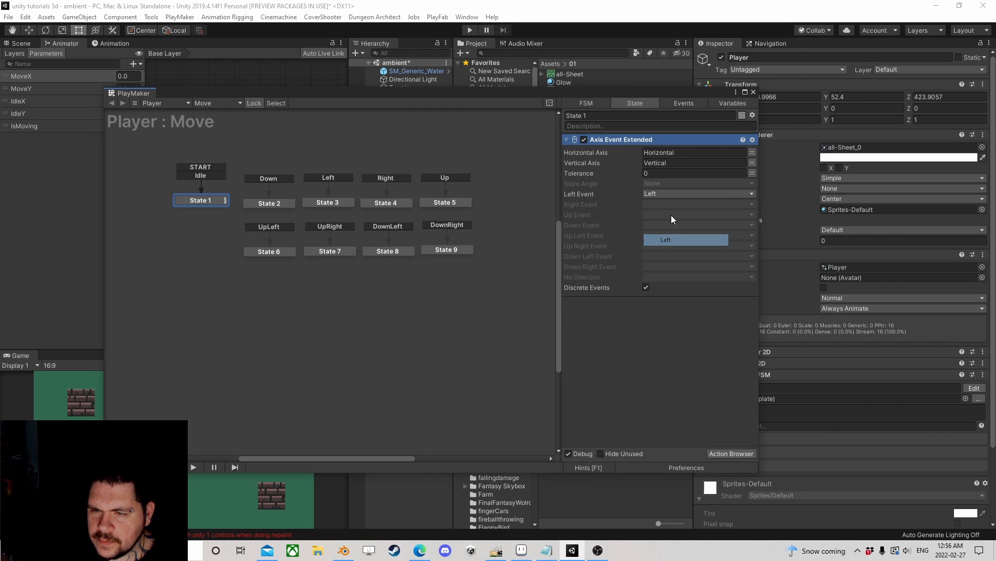
pyautogui.click(660, 204)
pyautogui.click(682, 261)
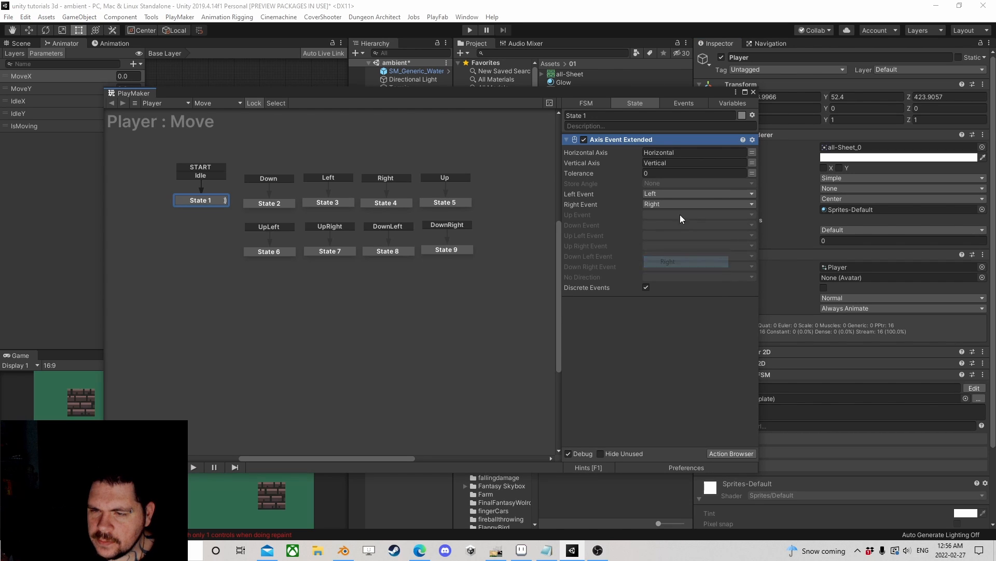
pyautogui.click(664, 211)
pyautogui.click(666, 284)
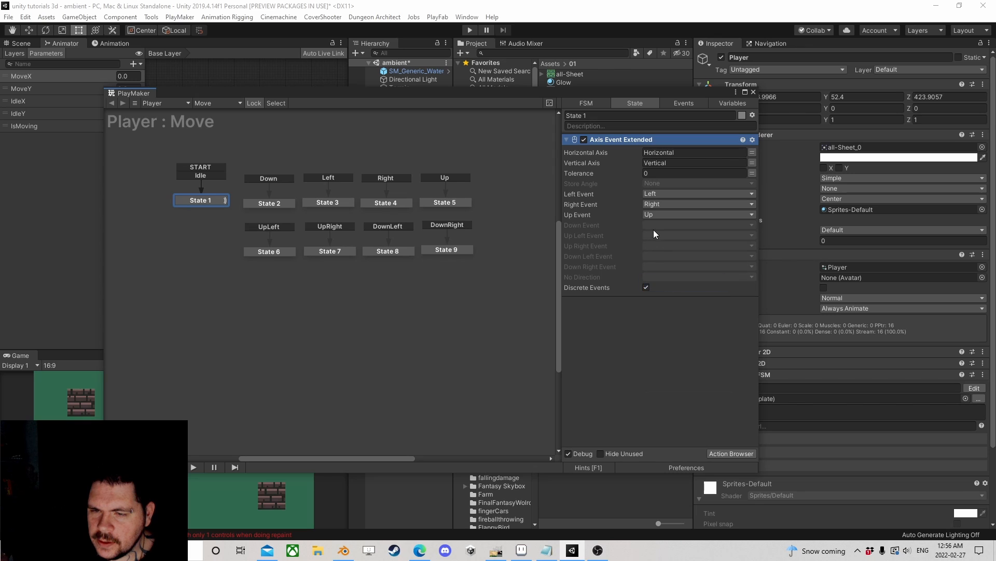
pyautogui.click(659, 225)
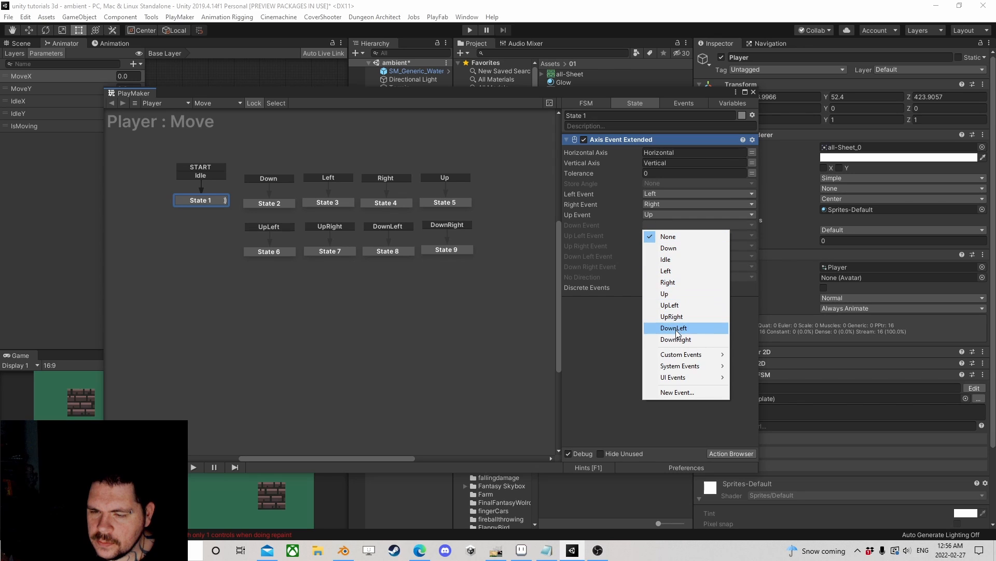
pyautogui.click(681, 250)
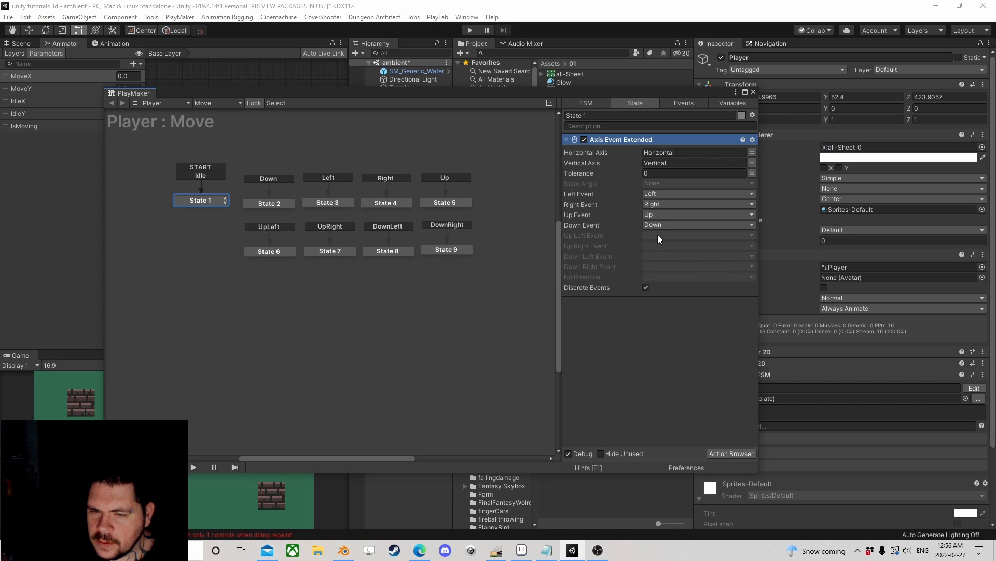
# Assign UpLeft, UpRight, DownLeft and DownRight to their matching event fields, Idle to No Direction, and turn off Discrete Events.
pyautogui.click(658, 235)
pyautogui.click(681, 317)
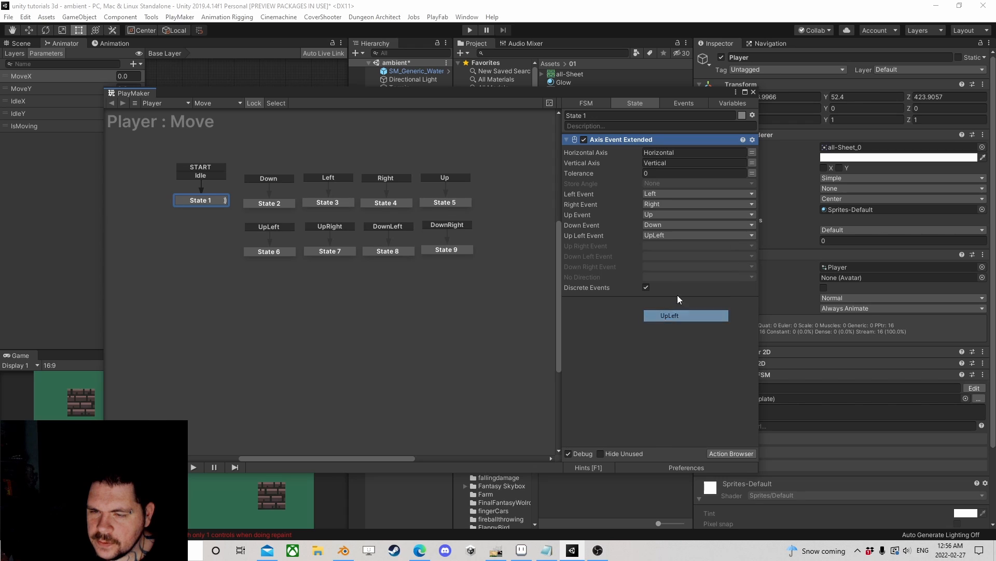
pyautogui.click(660, 246)
pyautogui.click(671, 337)
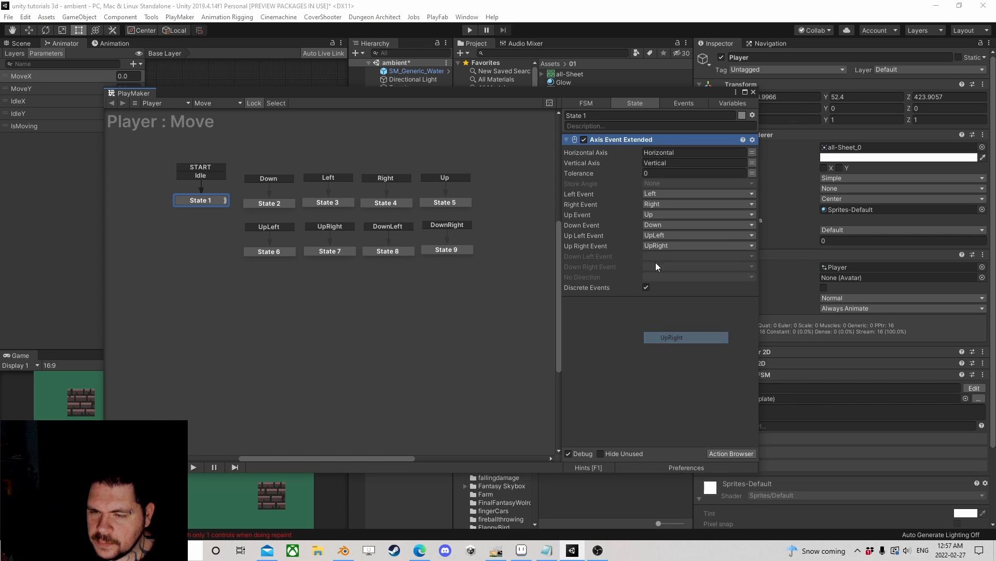
pyautogui.click(650, 256)
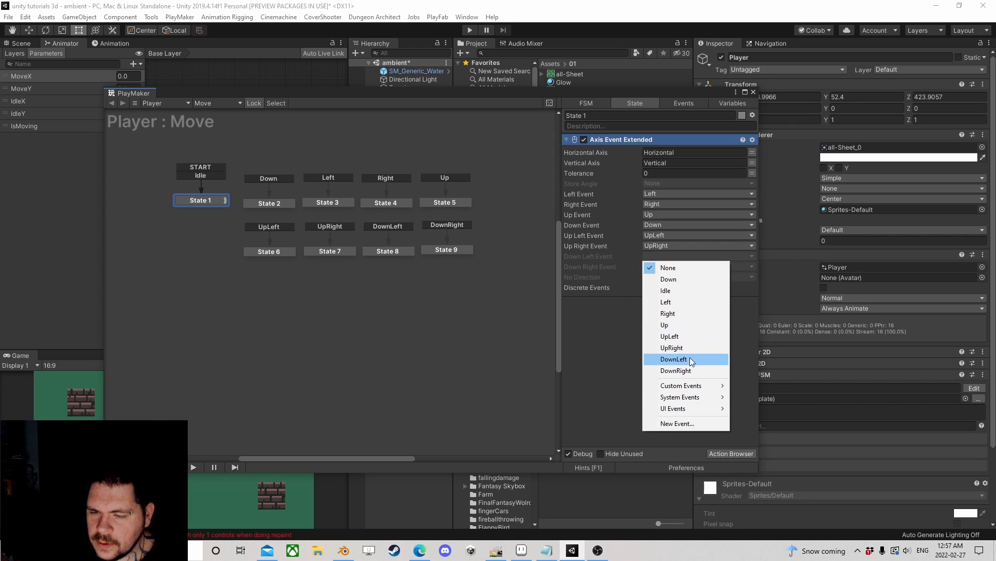
pyautogui.click(677, 359)
pyautogui.click(665, 266)
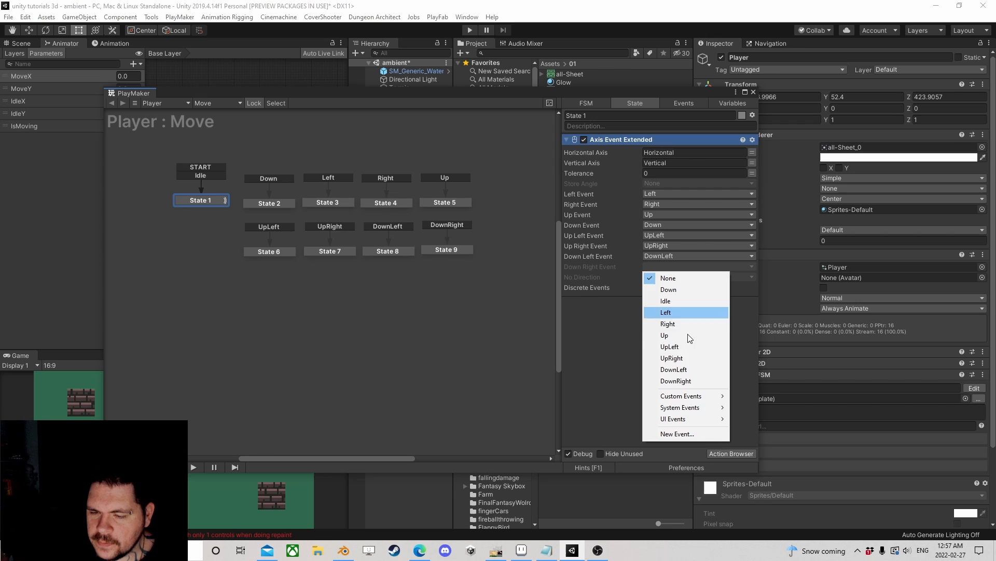
pyautogui.click(676, 380)
pyautogui.click(653, 276)
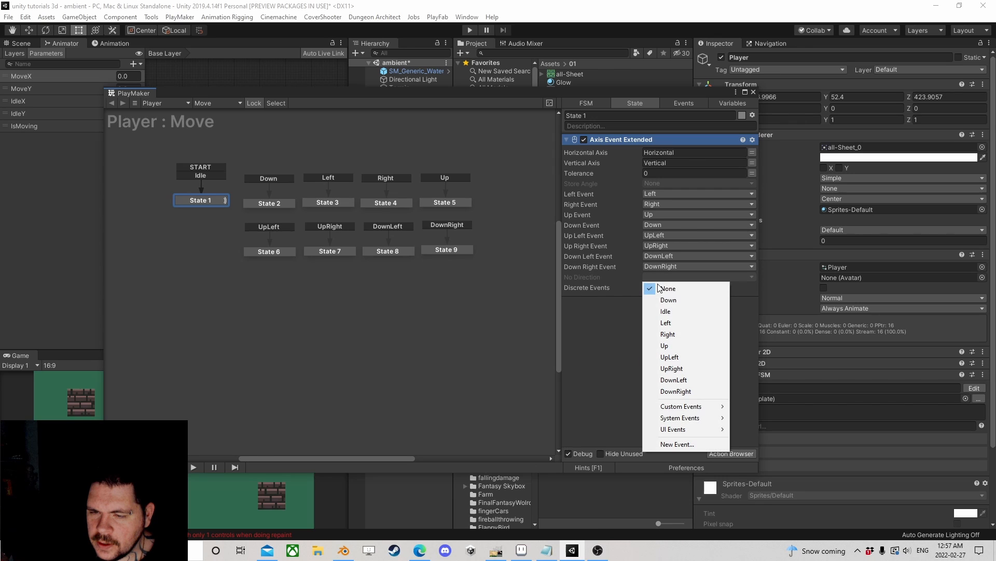
pyautogui.click(670, 311)
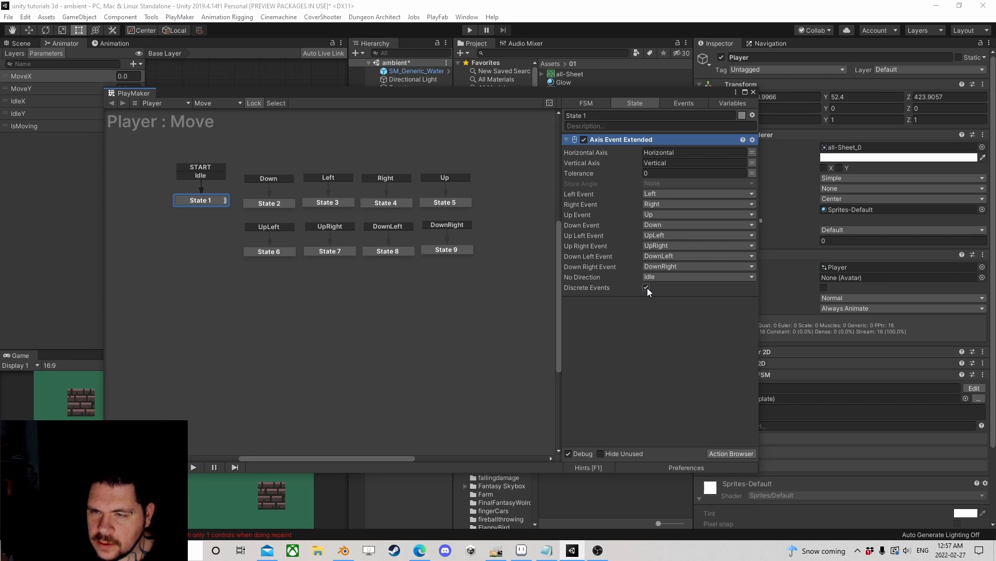
# Copy the configured Axis Event Extended action from State 1 and paste it into the Down and Left states.
pyautogui.rightClick(605, 141)
pyautogui.click(645, 207)
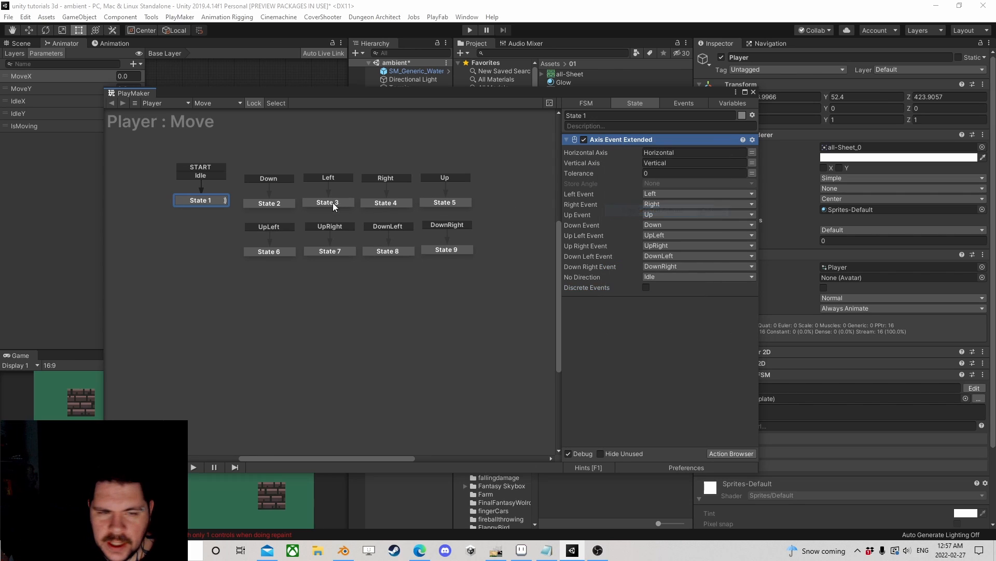
pyautogui.click(270, 204)
pyautogui.rightClick(587, 191)
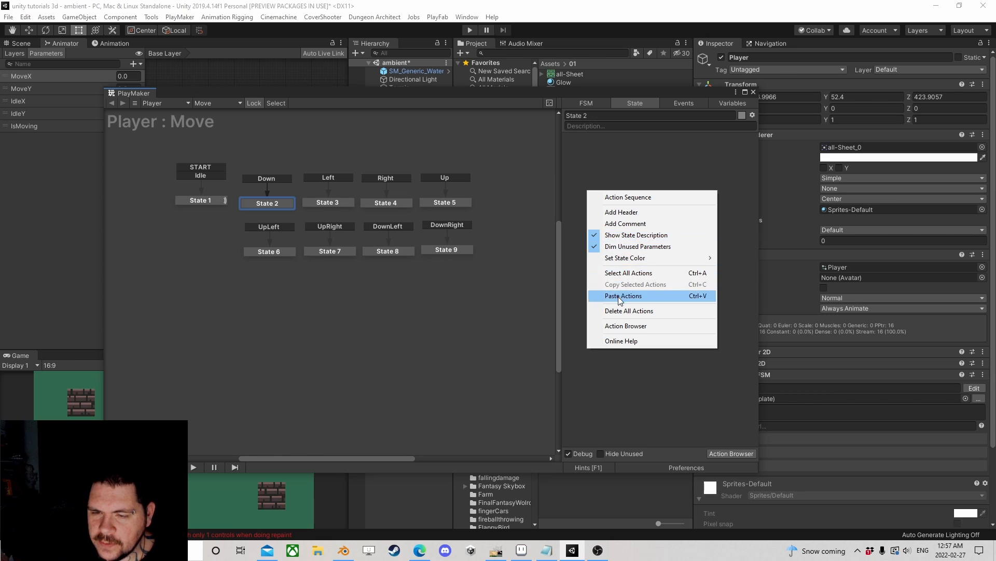
pyautogui.click(623, 296)
pyautogui.click(343, 204)
pyautogui.rightClick(605, 191)
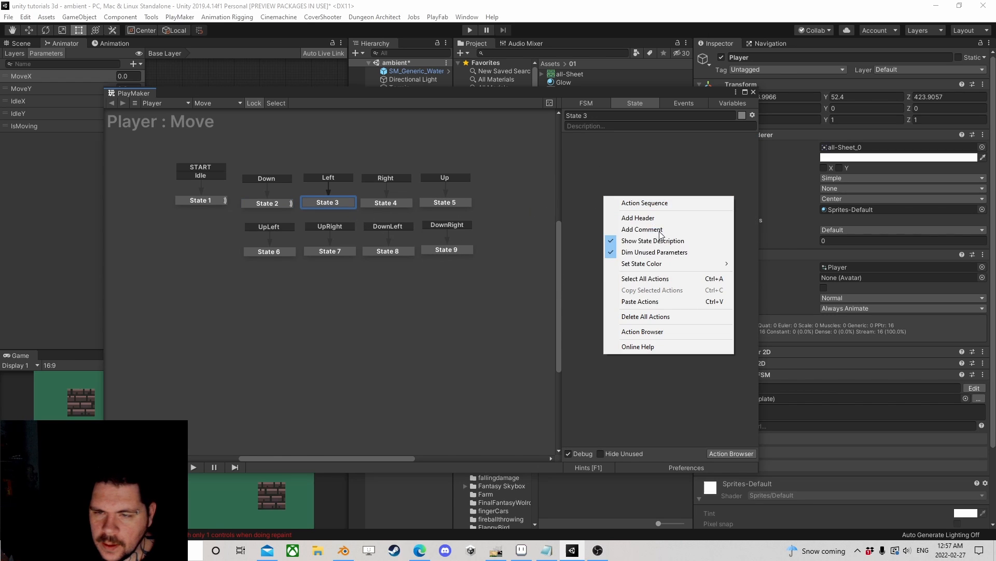
pyautogui.click(623, 295)
# Paste the copied Axis Event Extended action into the Right and Up states, State 4 and State 5.
pyautogui.click(383, 203)
pyautogui.rightClick(612, 191)
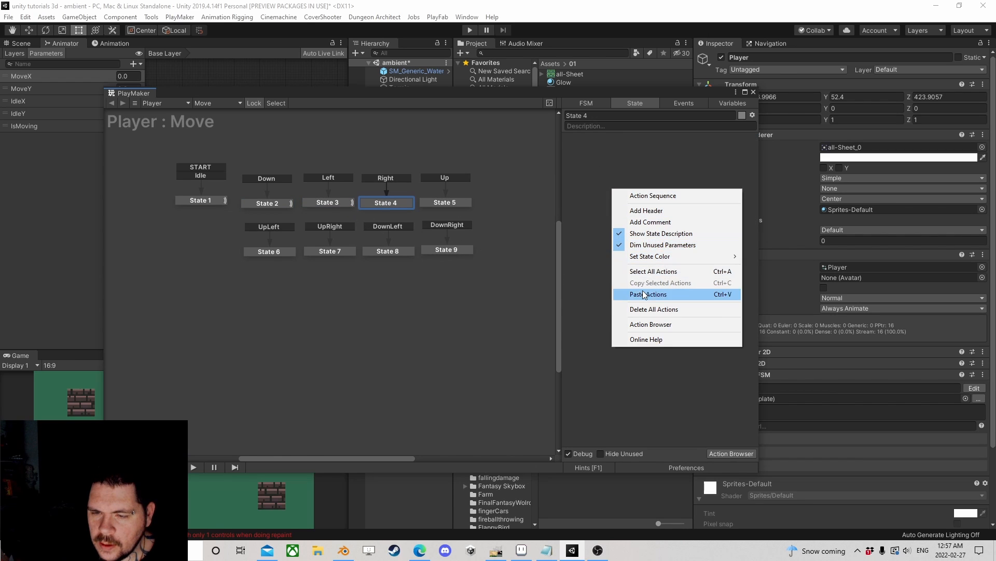
pyautogui.click(623, 294)
pyautogui.click(463, 203)
pyautogui.rightClick(590, 190)
pyautogui.click(618, 292)
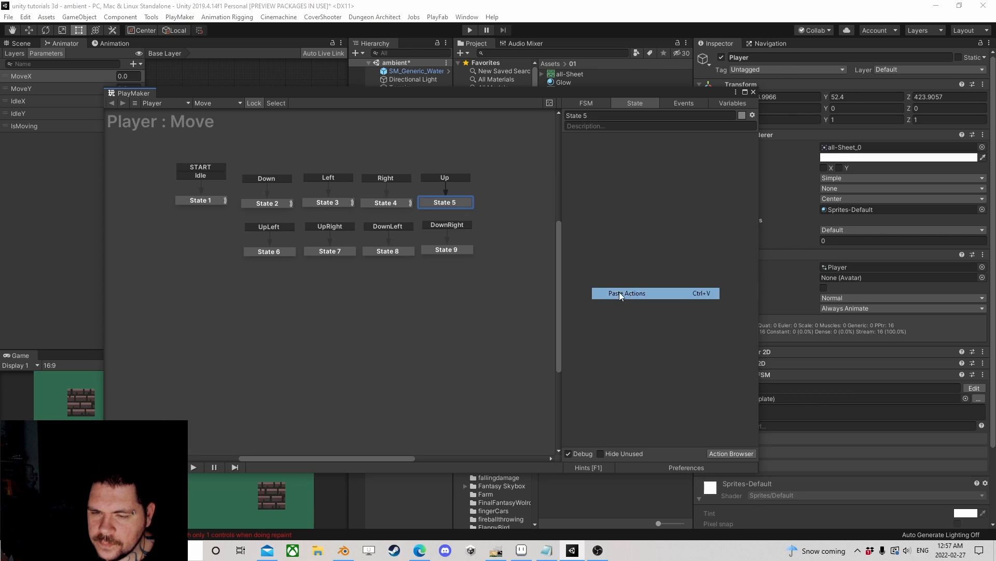
# Paste the copied action into the UpLeft and UpRight states, State 6 and State 7.
pyautogui.click(261, 252)
pyautogui.rightClick(593, 169)
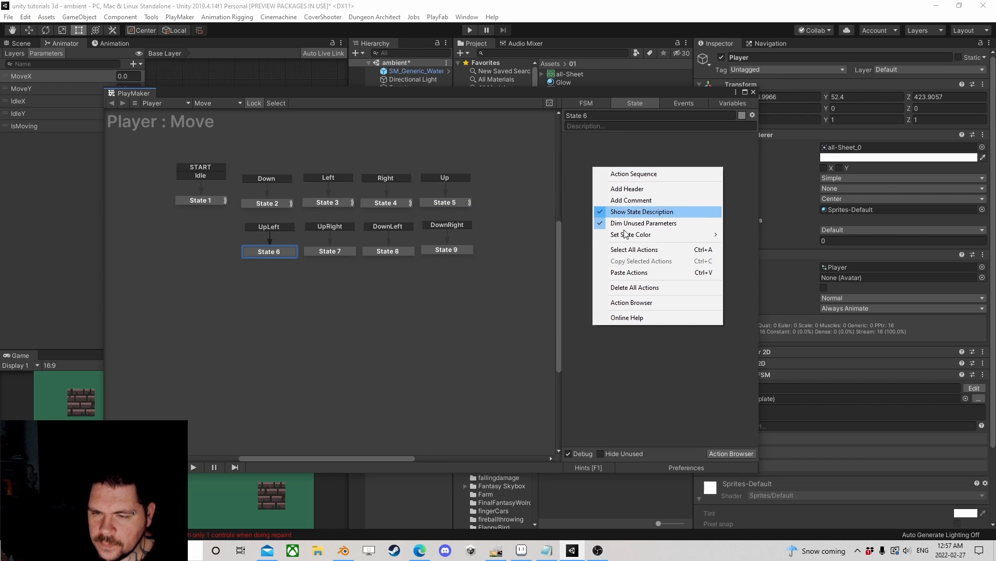
pyautogui.click(630, 272)
pyautogui.click(343, 250)
pyautogui.rightClick(632, 184)
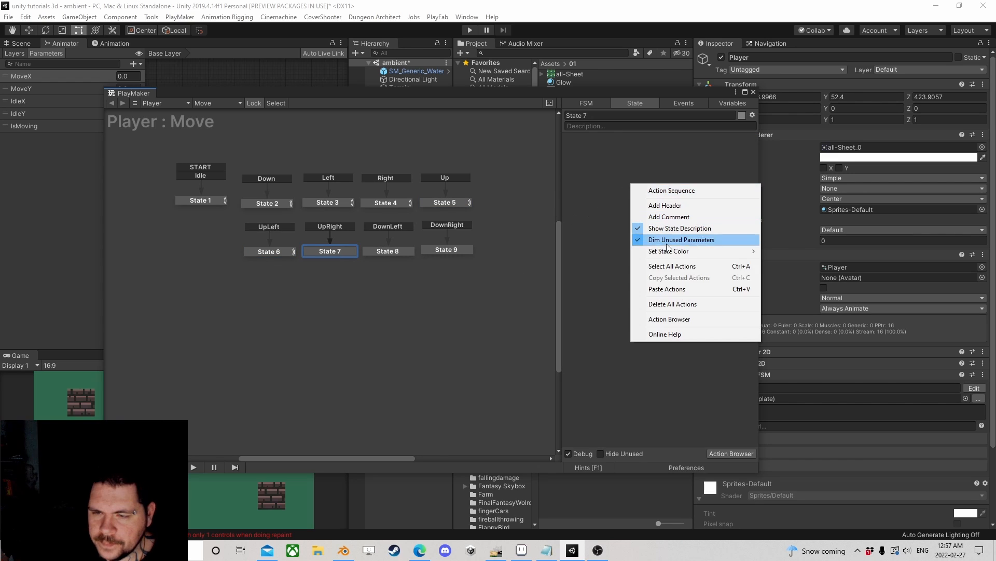
pyautogui.click(665, 290)
# Paste the copied action into the DownLeft and DownRight states, State 8 and State 9.
pyautogui.click(388, 251)
pyautogui.rightClick(584, 186)
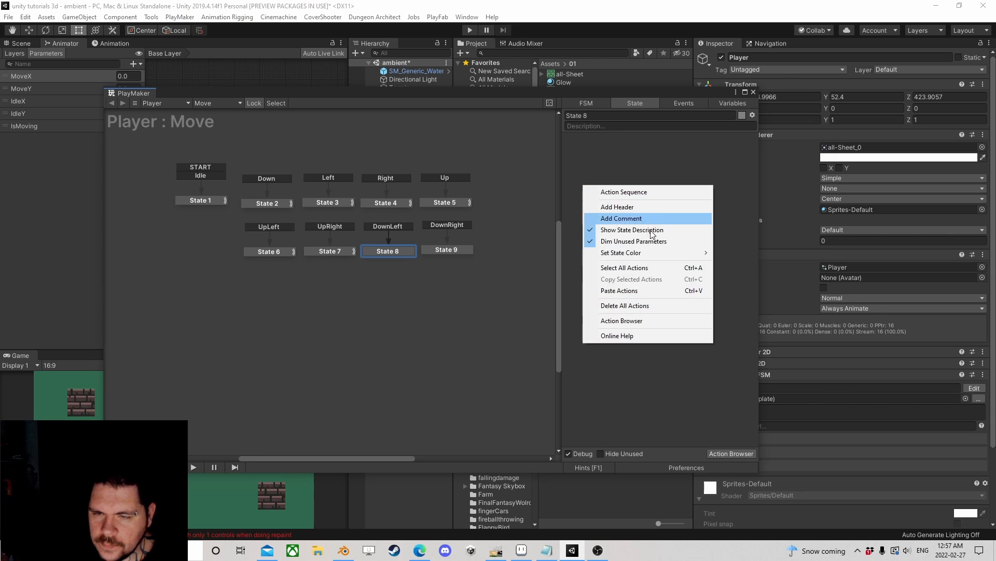
pyautogui.click(619, 290)
pyautogui.click(446, 250)
pyautogui.rightClick(615, 185)
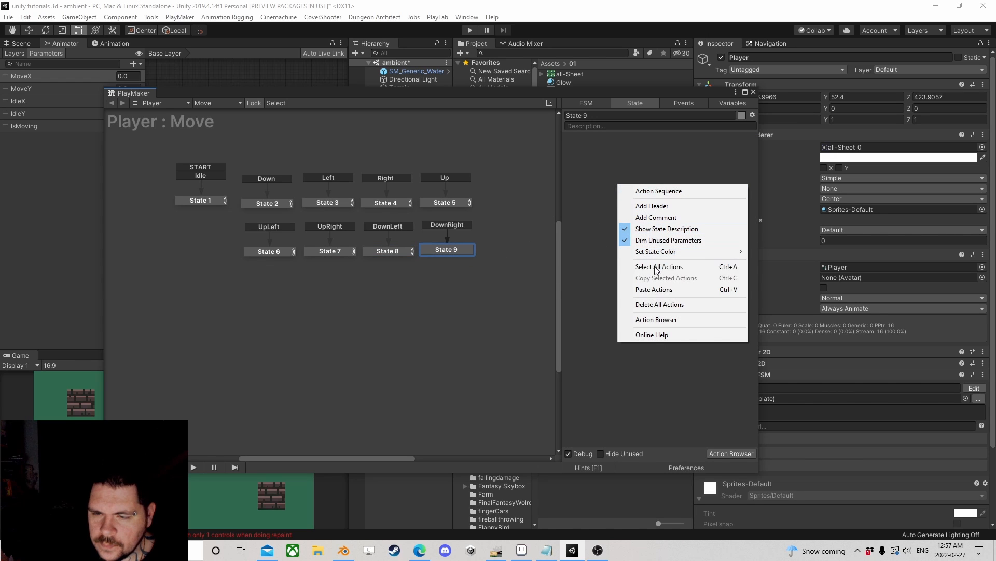
pyautogui.click(631, 290)
# Set No Direction to None in the Idle start state's Axis Event Extended action.
pyautogui.click(202, 200)
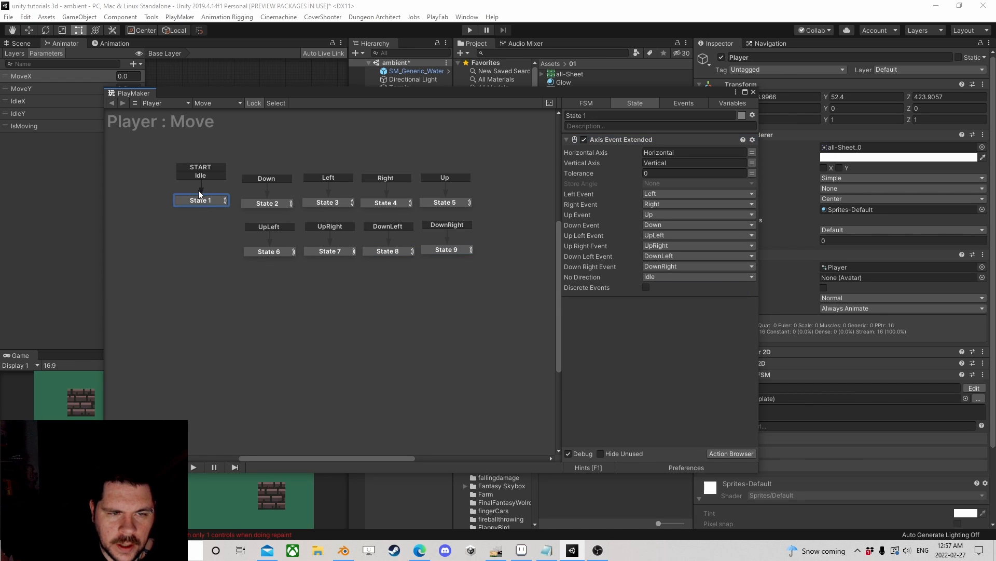
pyautogui.click(646, 278)
pyautogui.click(661, 288)
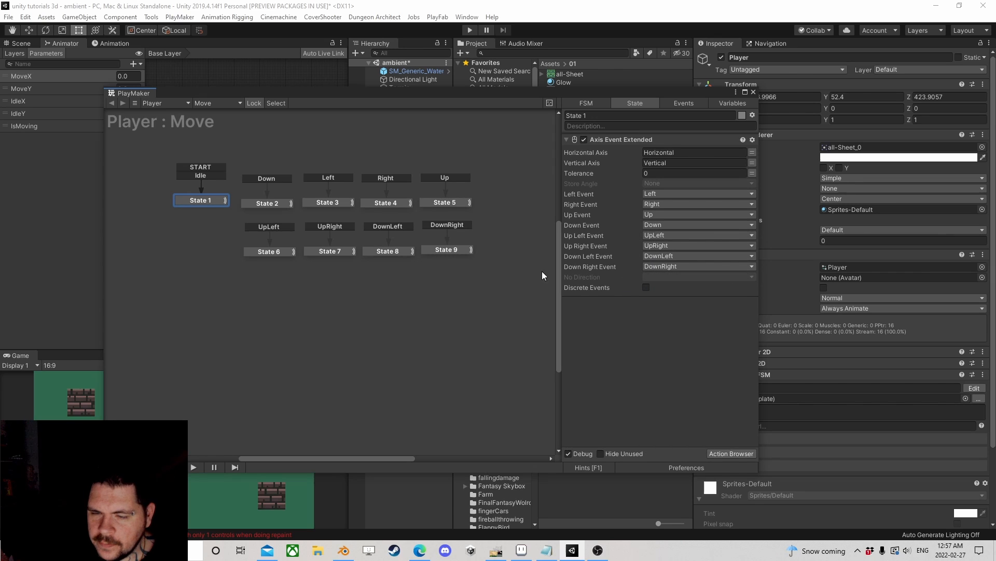
# Set Down Event to None in the Down state and Left Event to None in the Left state.
pyautogui.click(268, 203)
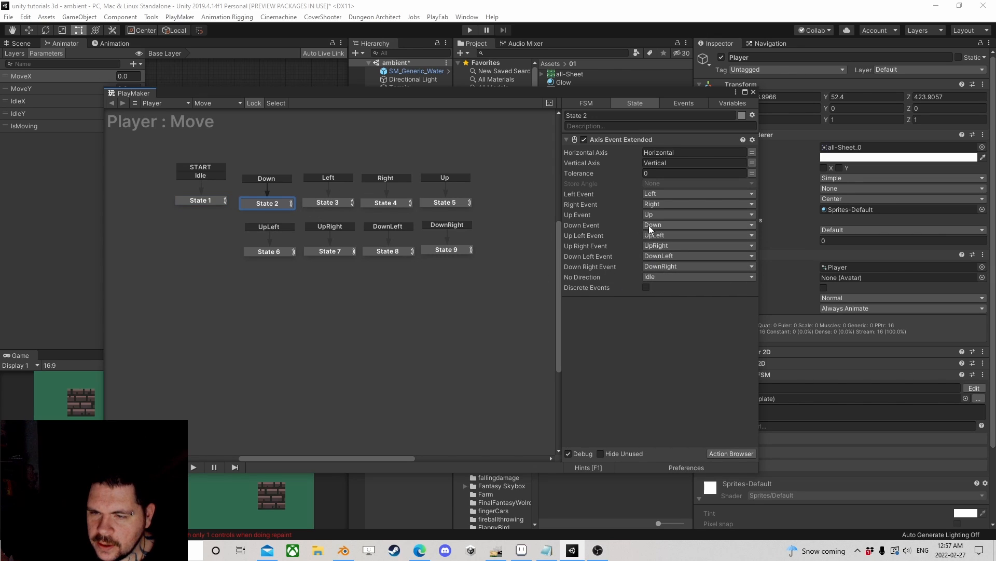
pyautogui.click(648, 225)
pyautogui.click(660, 235)
pyautogui.click(331, 202)
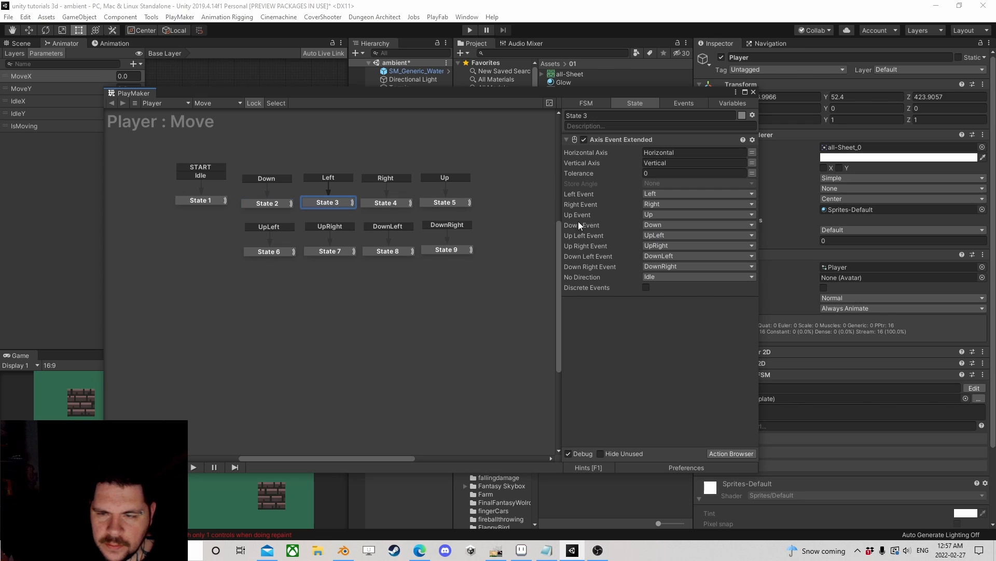
pyautogui.click(658, 192)
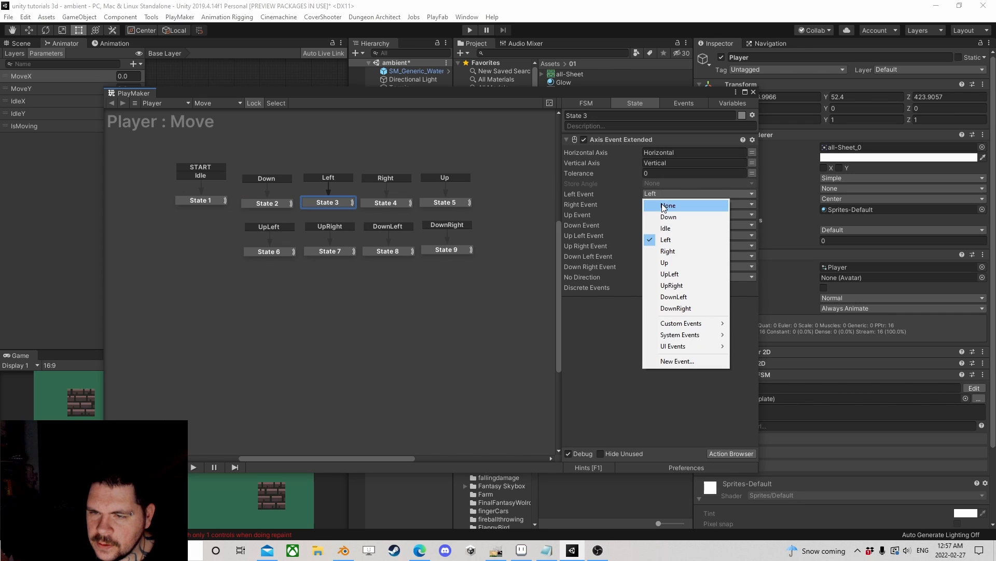
pyautogui.click(663, 204)
# Set Right Event to None in the Right state and Up Event to None in the Up state.
pyautogui.click(384, 203)
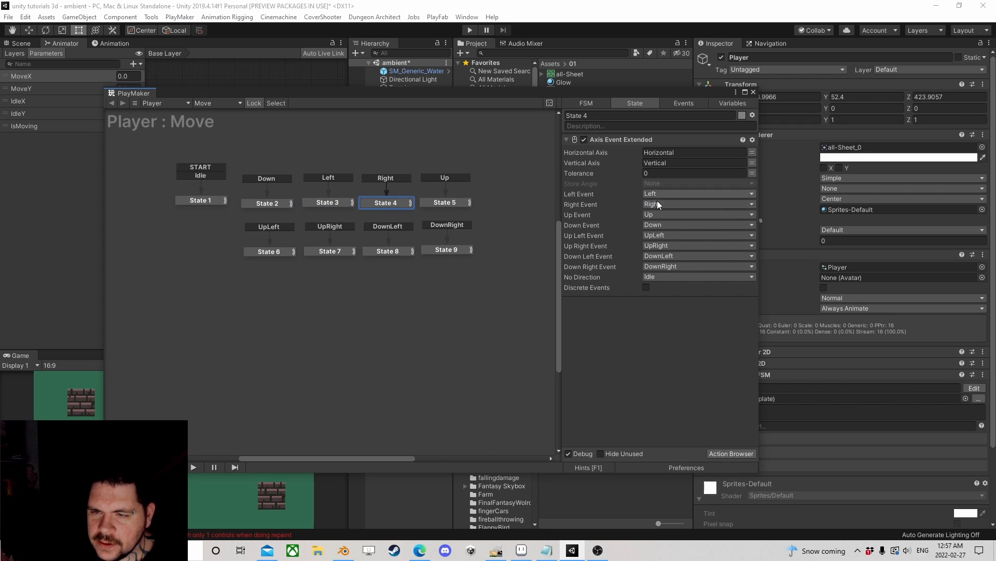
pyautogui.click(657, 204)
pyautogui.click(680, 216)
pyautogui.click(440, 203)
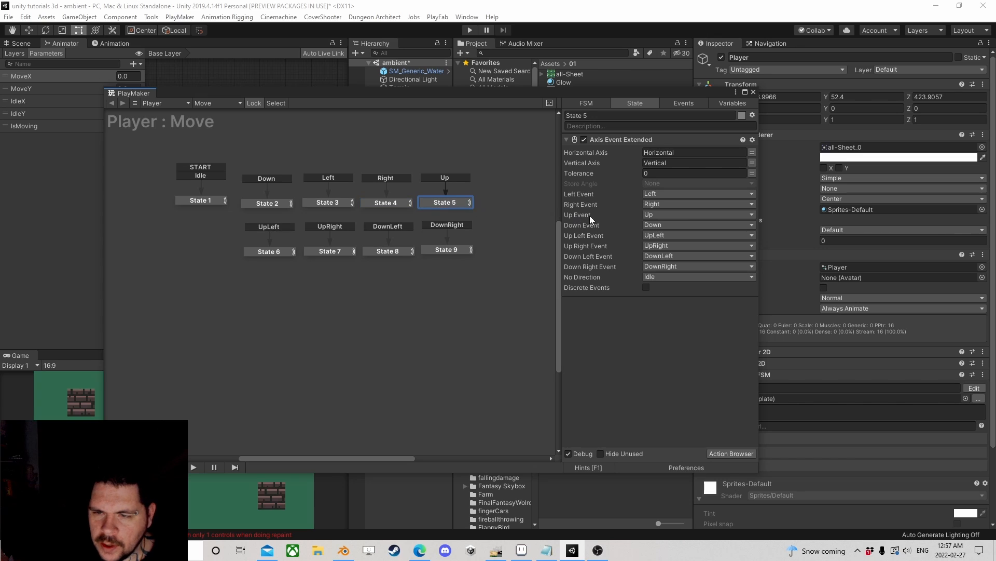
pyautogui.click(664, 214)
pyautogui.click(667, 225)
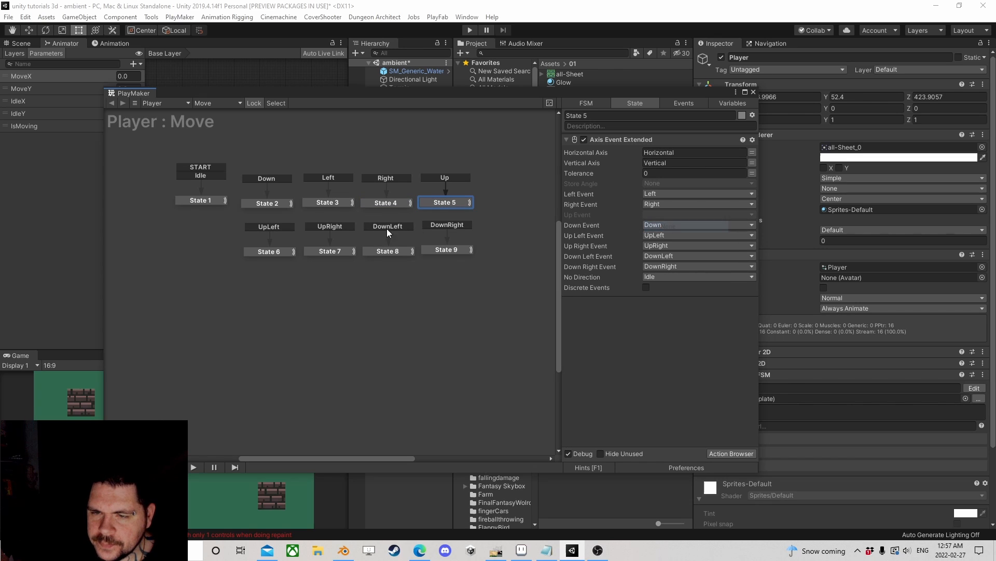
# Set Up Left Event to None in the UpLeft state and Up Right Event to None in the UpRight state.
pyautogui.click(266, 251)
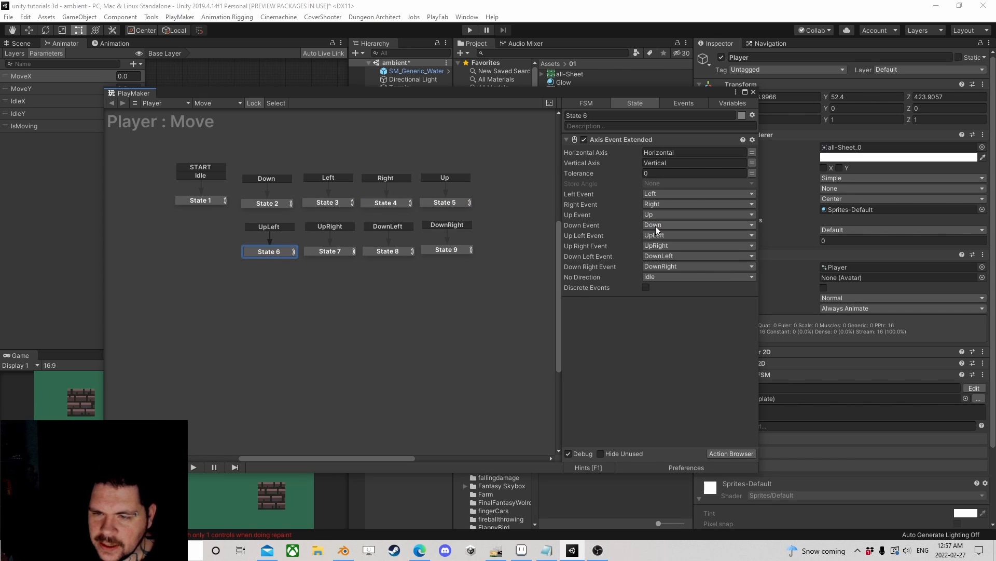
pyautogui.click(668, 234)
pyautogui.click(669, 246)
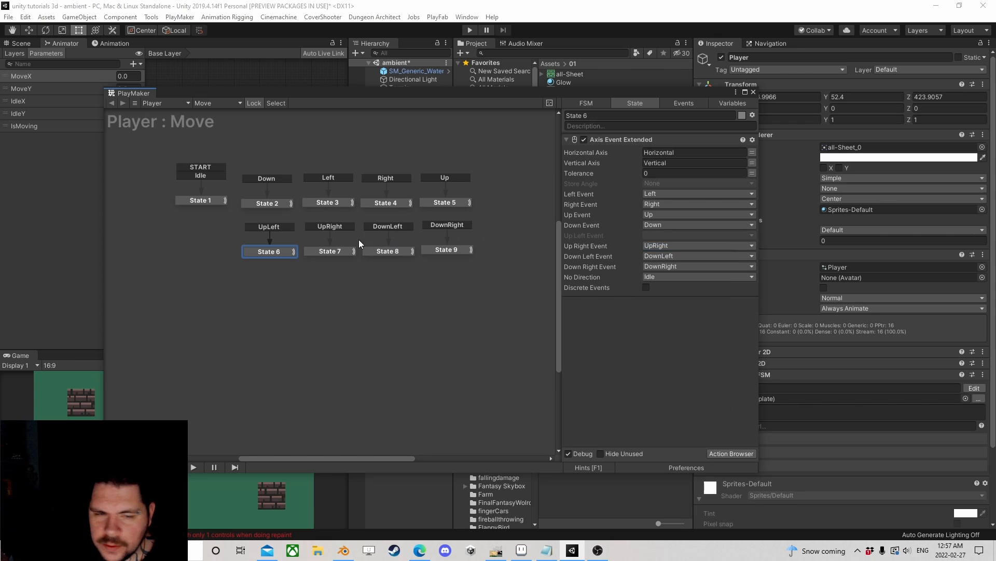
pyautogui.click(328, 251)
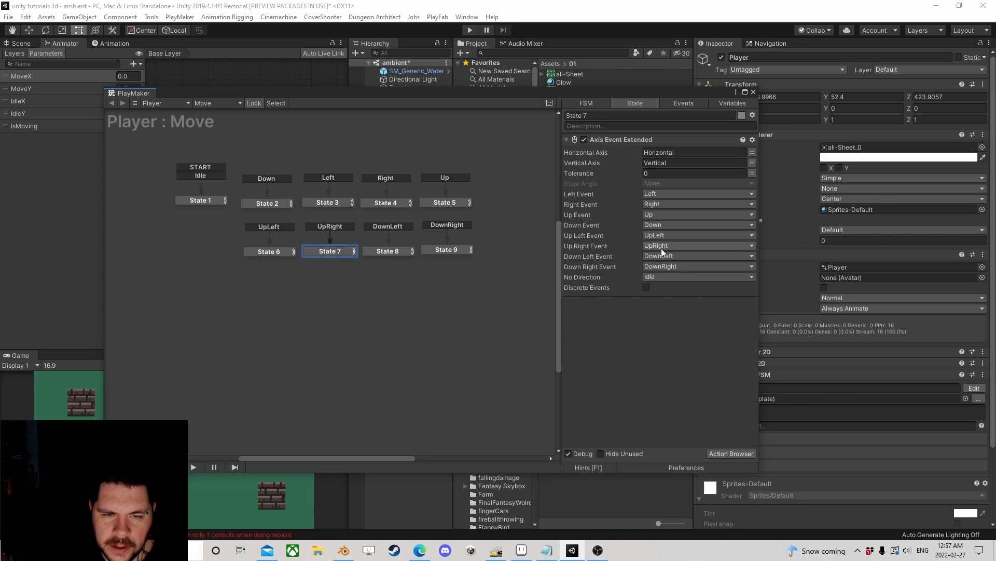
pyautogui.click(661, 248)
pyautogui.click(675, 257)
# Set Down Left Event to None in the DownLeft state and Down Right Event to None in the DownRight state.
pyautogui.click(398, 249)
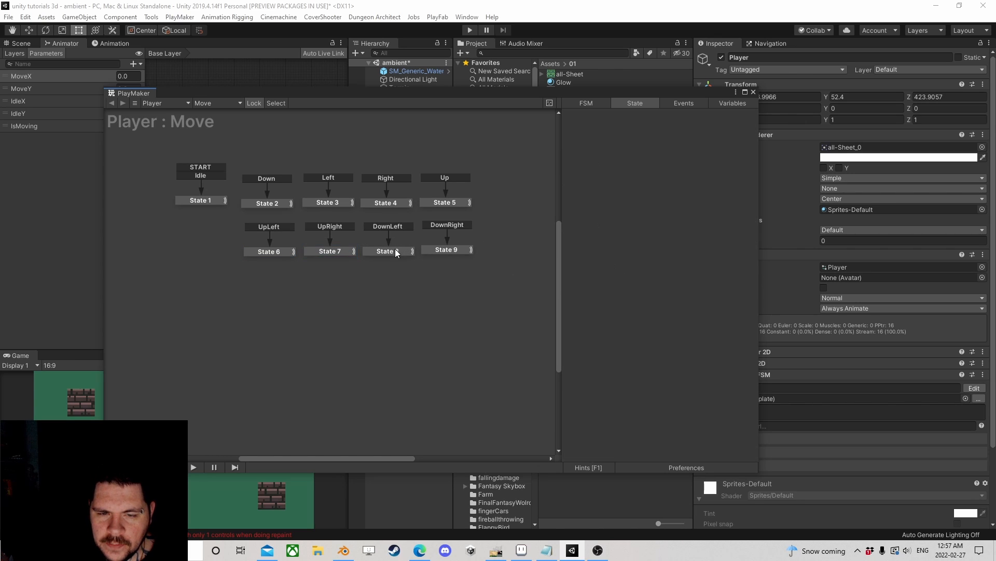
pyautogui.click(396, 251)
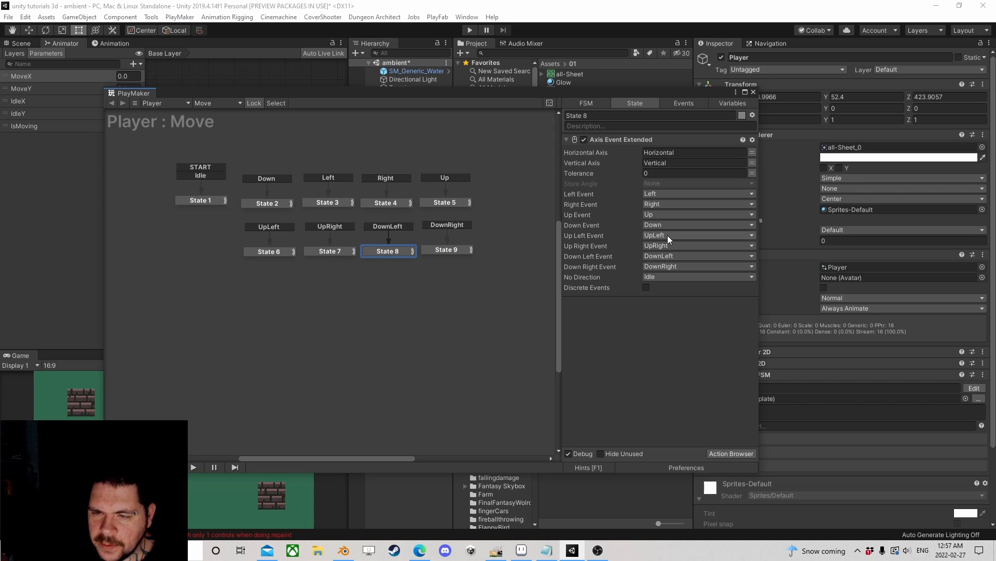
pyautogui.click(666, 256)
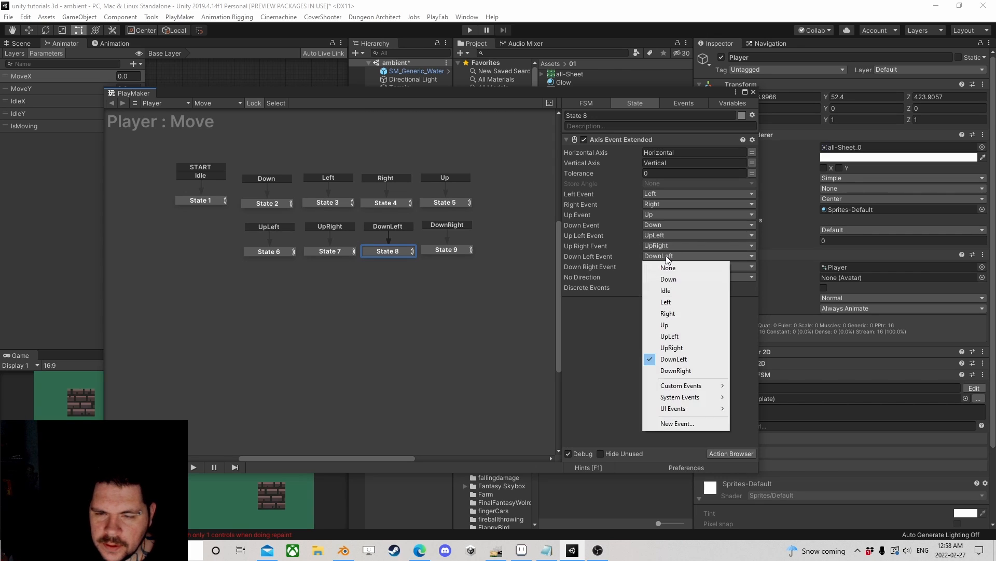
pyautogui.click(671, 268)
pyautogui.click(455, 250)
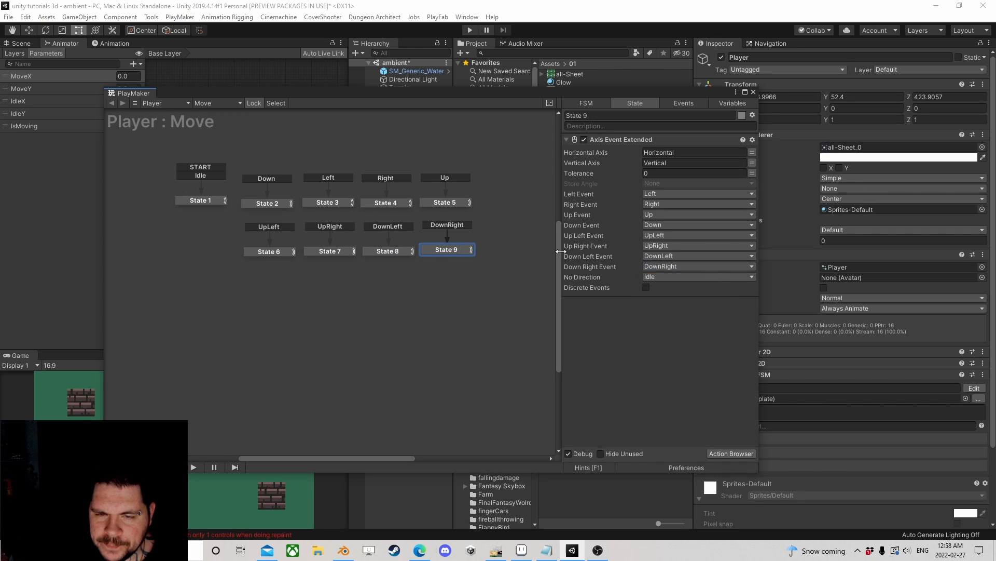
pyautogui.click(665, 266)
pyautogui.click(664, 277)
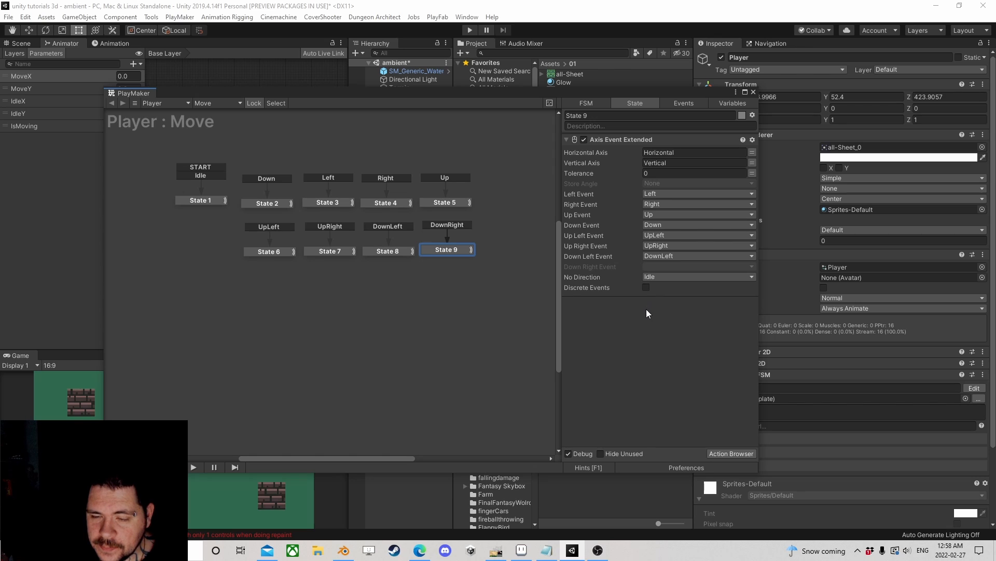
# Run the scene with the Move FSM in view and test its state changes with straight and diagonal movement input.
pyautogui.click(210, 202)
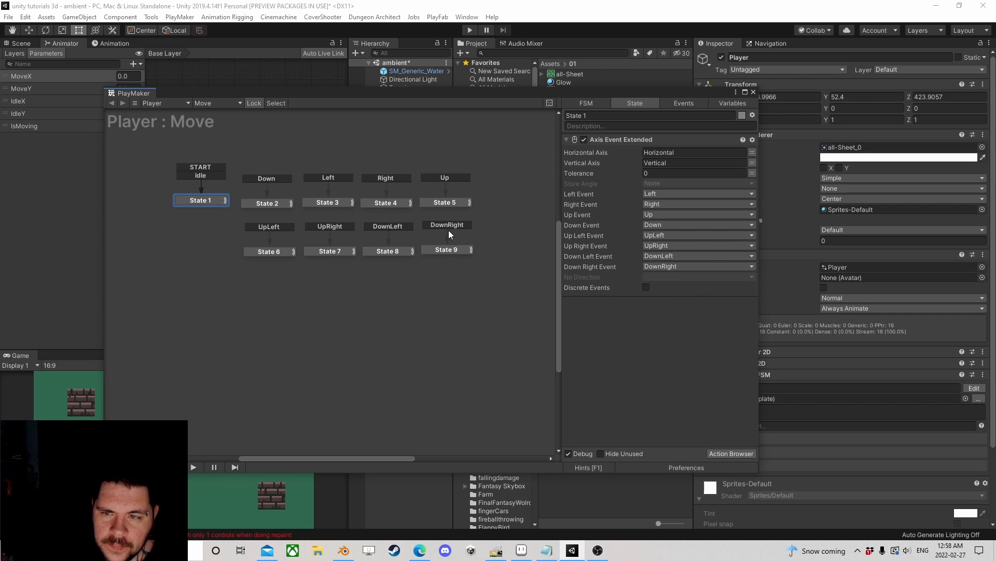
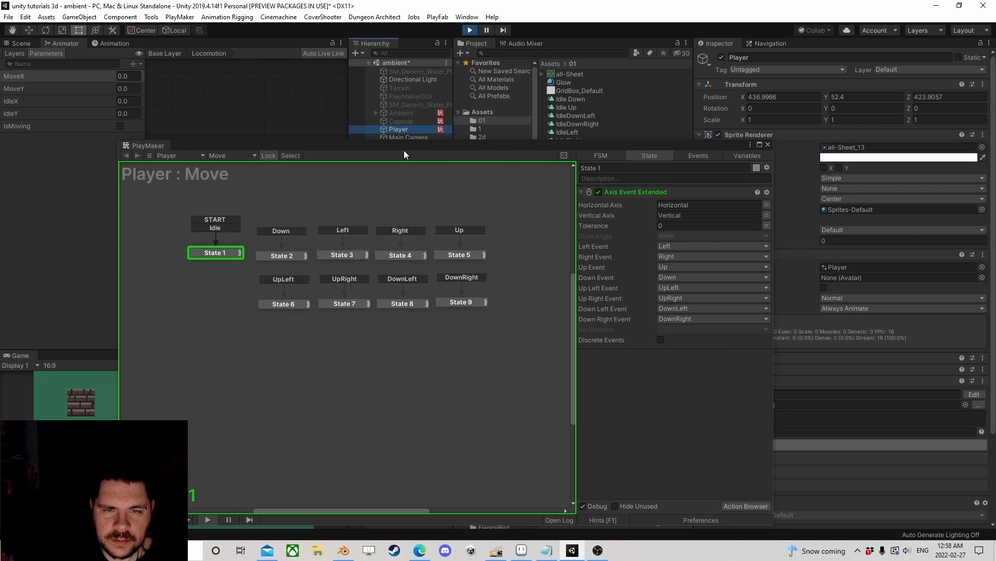
pyautogui.moveTo(404, 151); pyautogui.dragTo(445, 119)
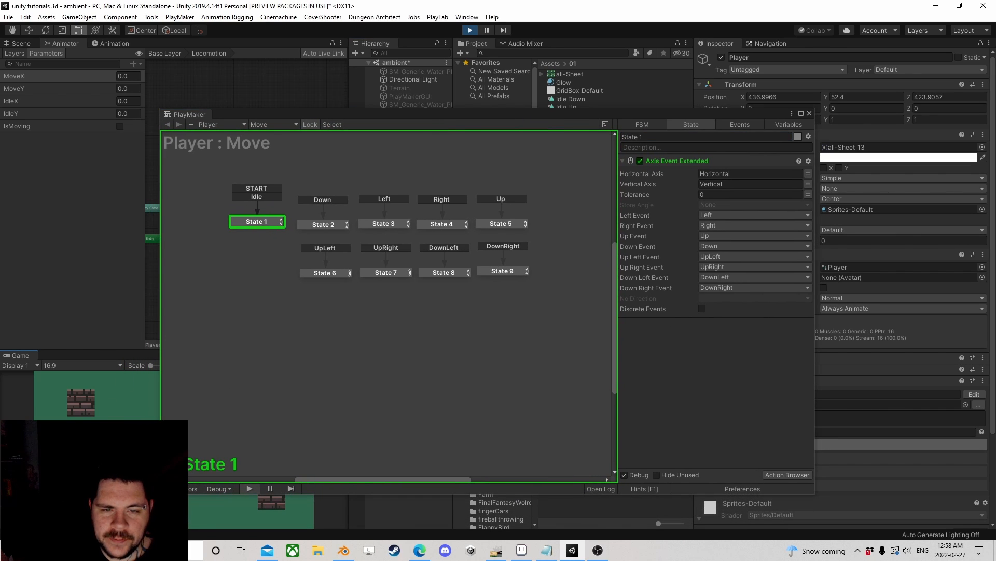
pyautogui.press('Right')
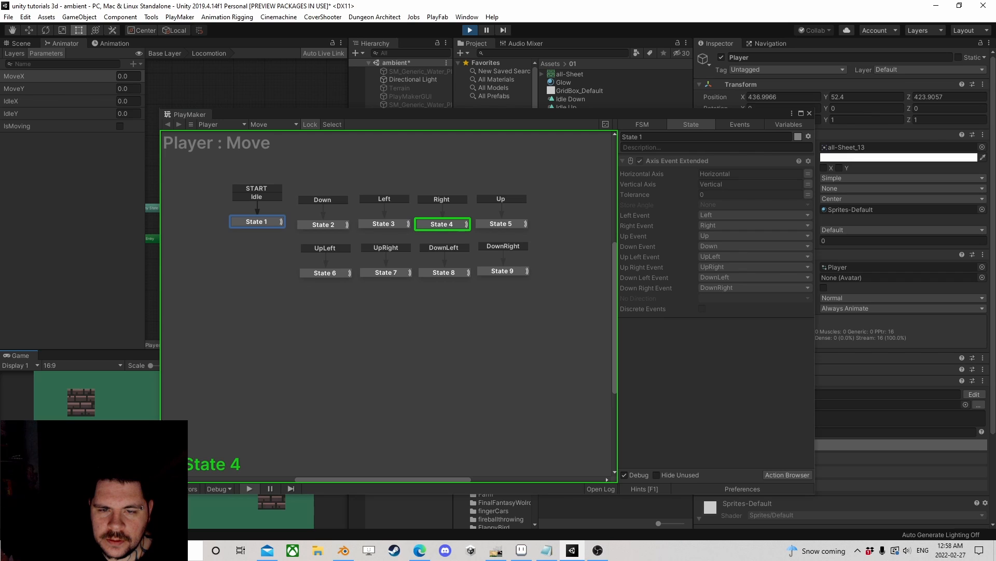
pyautogui.press('Left')
pyautogui.press('Up')
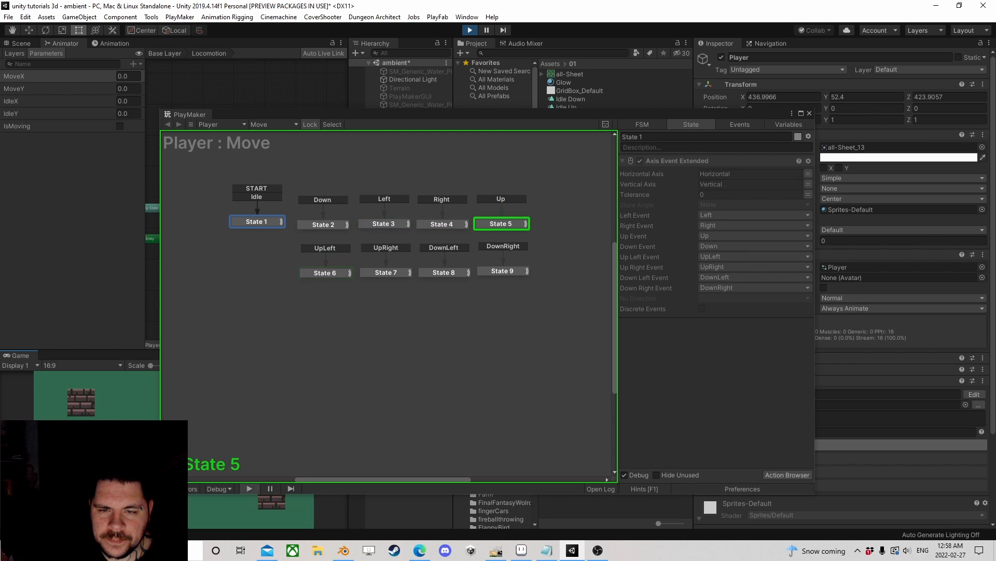
pyautogui.press('Right')
pyautogui.press('Down')
pyautogui.press('Left')
pyautogui.press('Up')
pyautogui.press('Right')
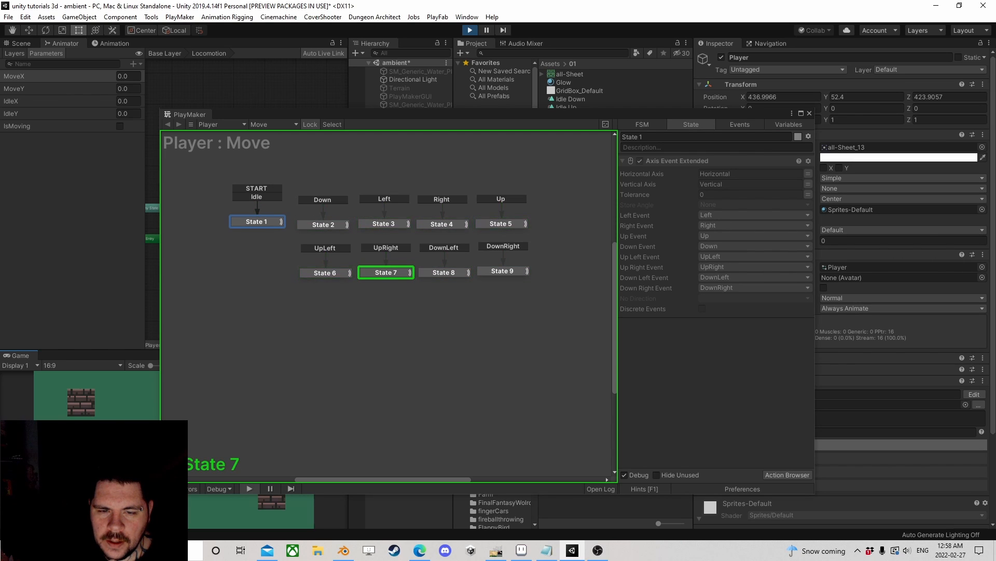
# Test the Player's Move state machine in play mode by triggering the straight and diagonal directions, and stop playback.
pyautogui.press('Left')
pyautogui.press('Up')
pyautogui.press('Right')
pyautogui.press('Down')
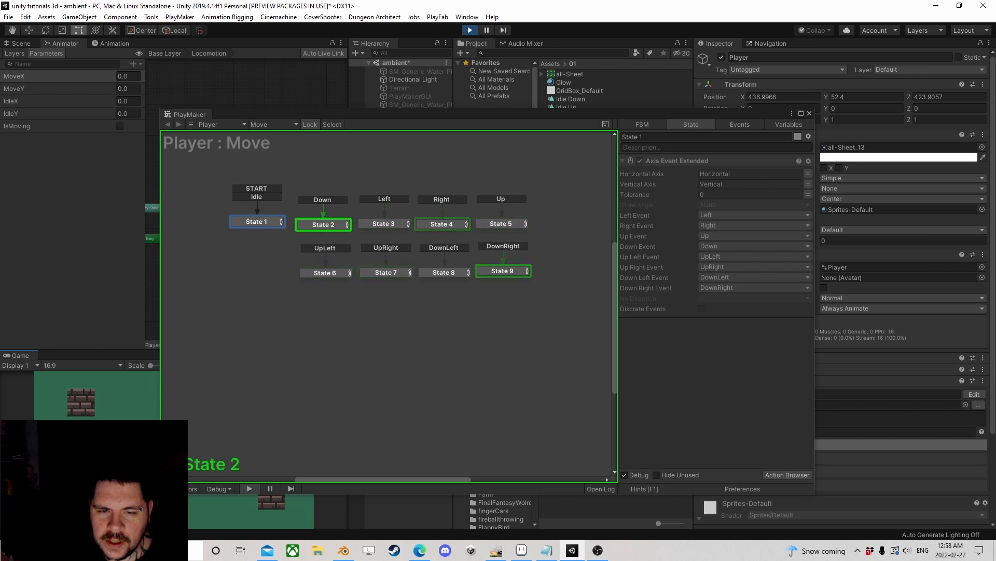
pyautogui.press('Right')
pyautogui.press('Up')
pyautogui.press('Left')
pyautogui.press('Down')
pyautogui.press('Left')
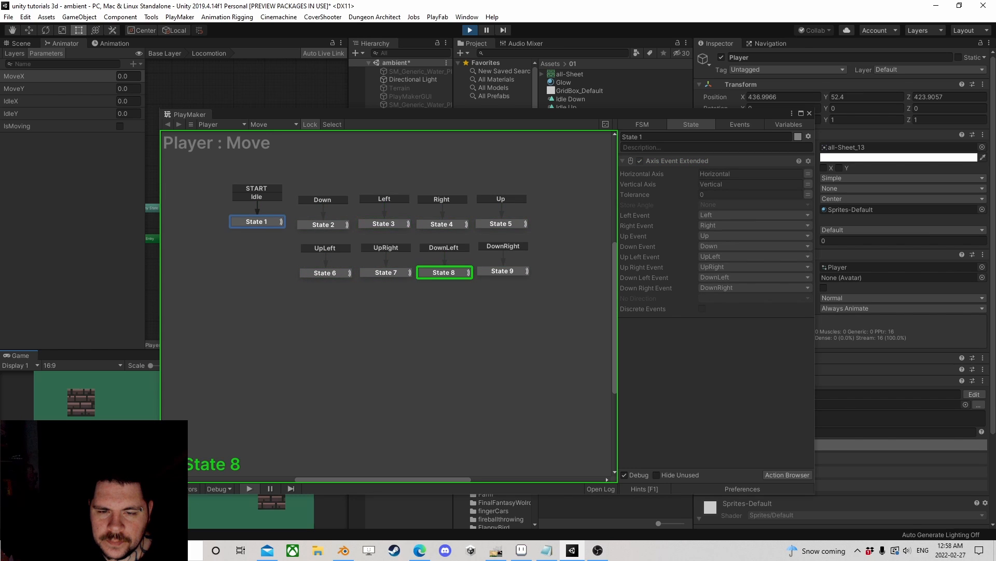
pyautogui.press('Down')
pyautogui.press('Down')
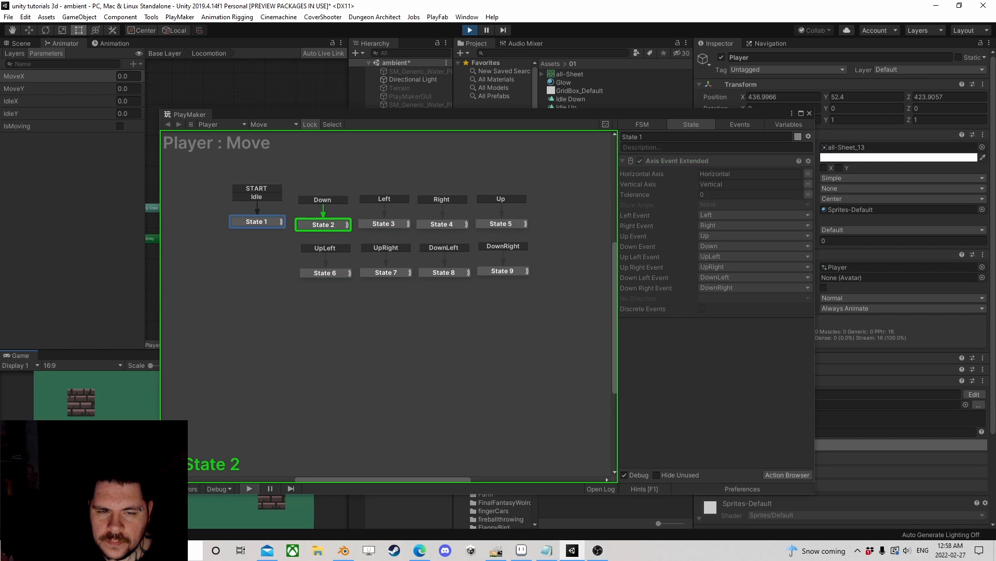
pyautogui.press('Right')
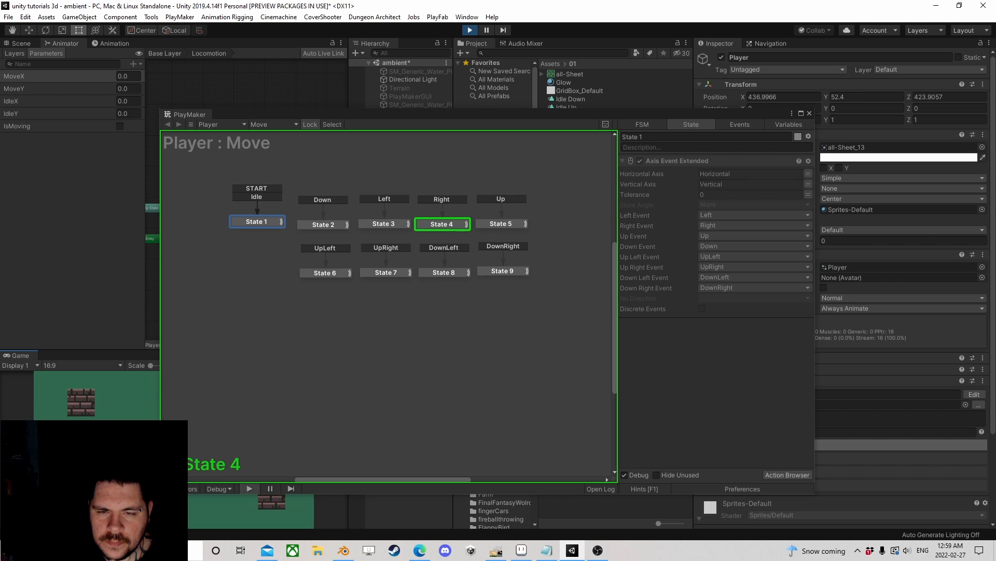
pyautogui.press('Left')
pyautogui.press('Up')
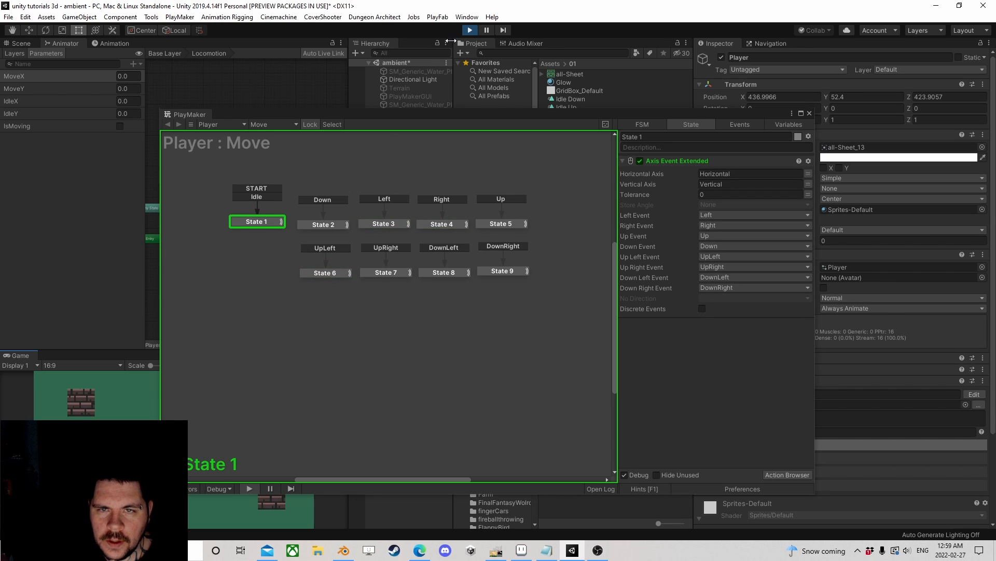
pyautogui.click(471, 32)
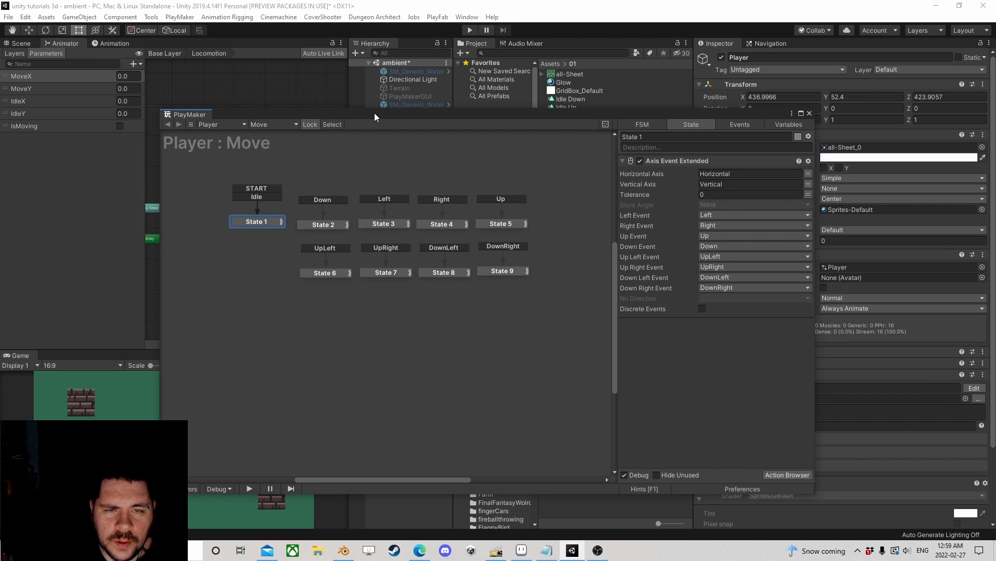
# Add a Set Animator Bool action to State 1 and choose IsMoving as its parameter.
pyautogui.moveTo(374, 113); pyautogui.dragTo(341, 81)
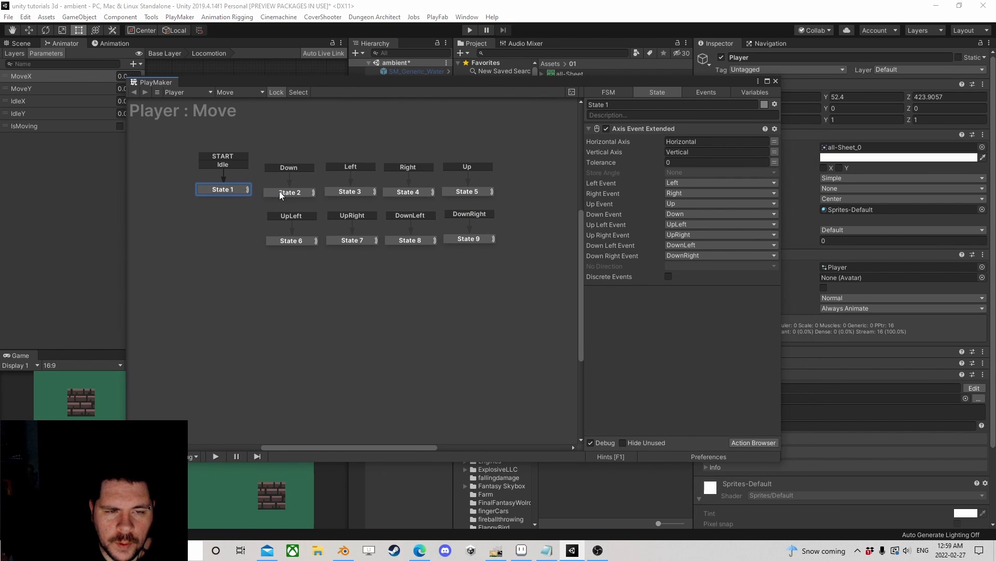
pyautogui.click(742, 441)
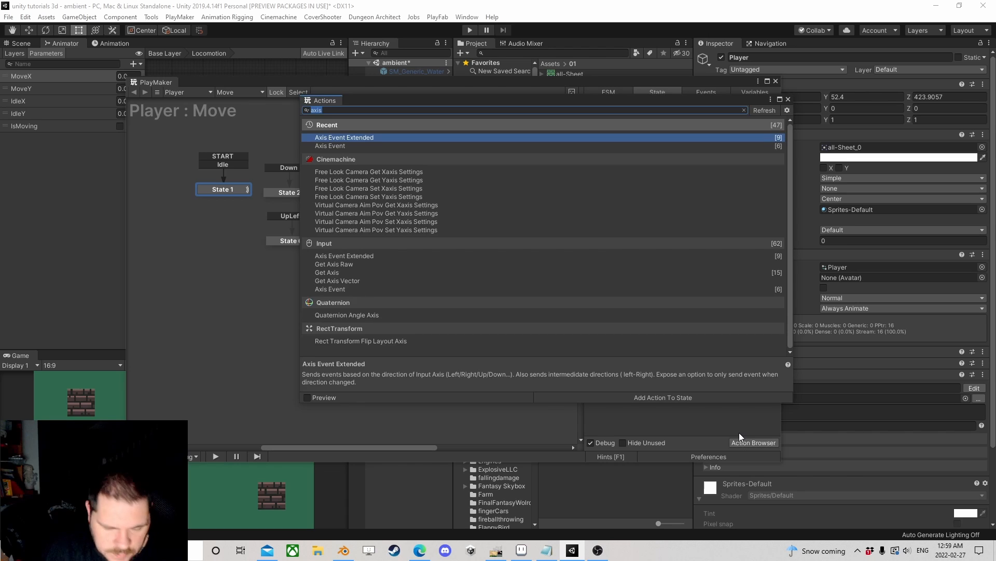
pyautogui.write('set bo')
pyautogui.write('ol')
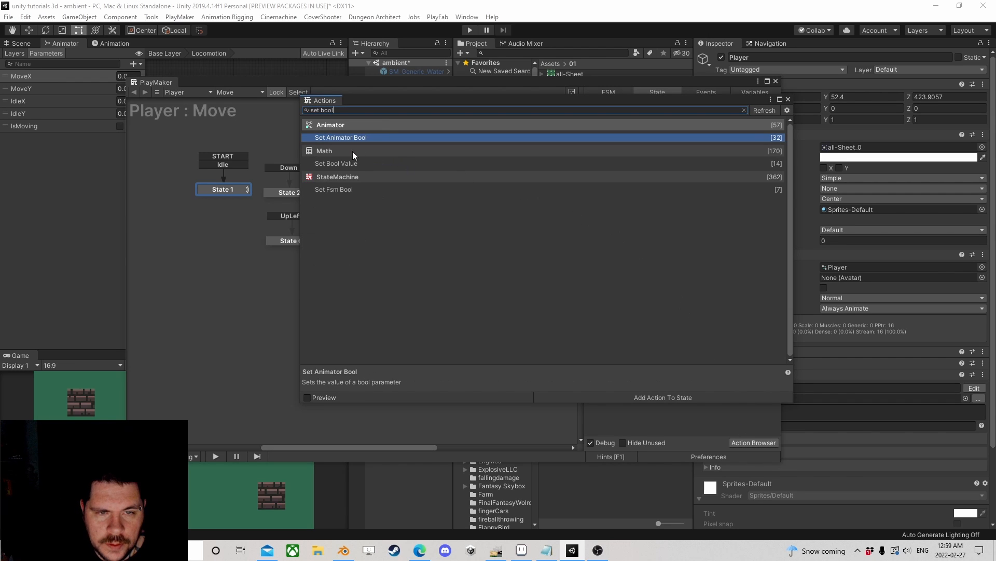
pyautogui.doubleClick(365, 137)
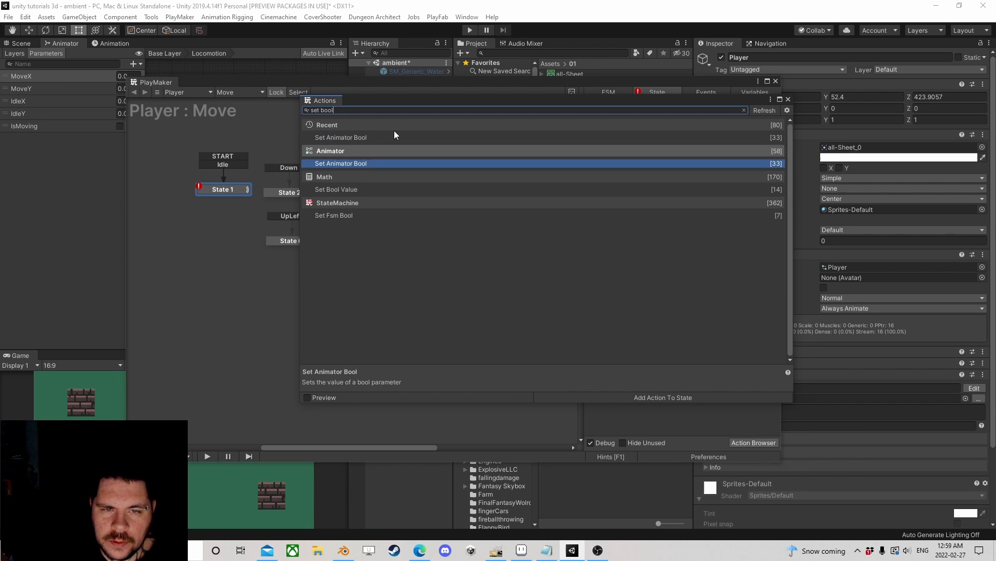
pyautogui.click(788, 99)
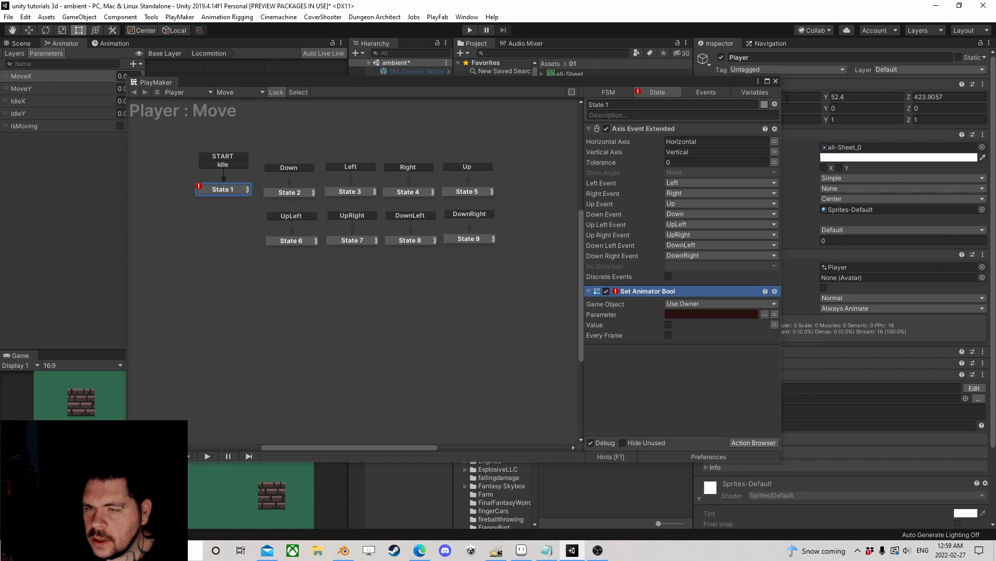
pyautogui.click(764, 314)
pyautogui.click(799, 319)
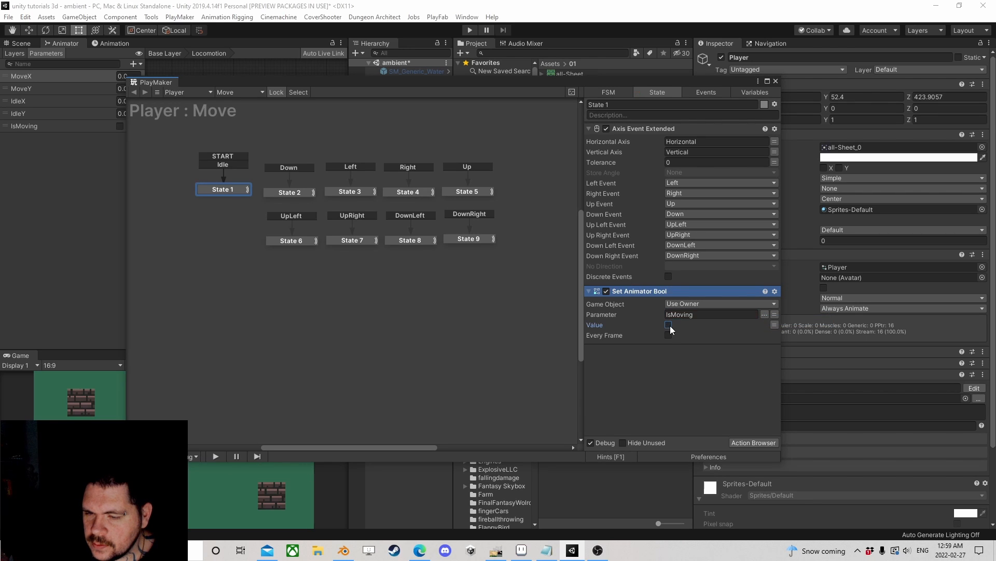
# Copy the Set Animator Bool action from State 1 into State 2 and turn on its Value there.
pyautogui.rightClick(641, 292)
pyautogui.click(688, 363)
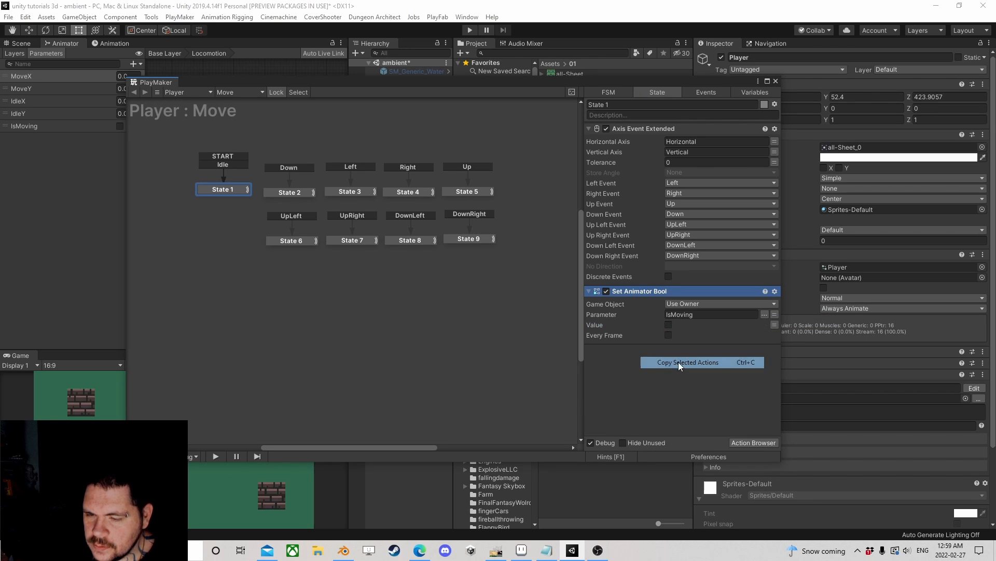
pyautogui.click(287, 192)
pyautogui.rightClick(617, 324)
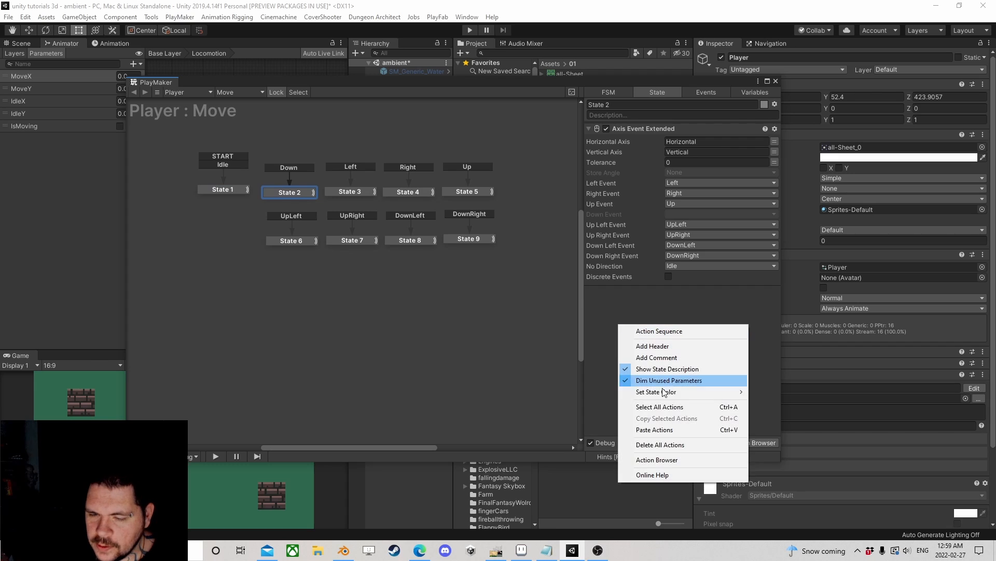
pyautogui.click(690, 429)
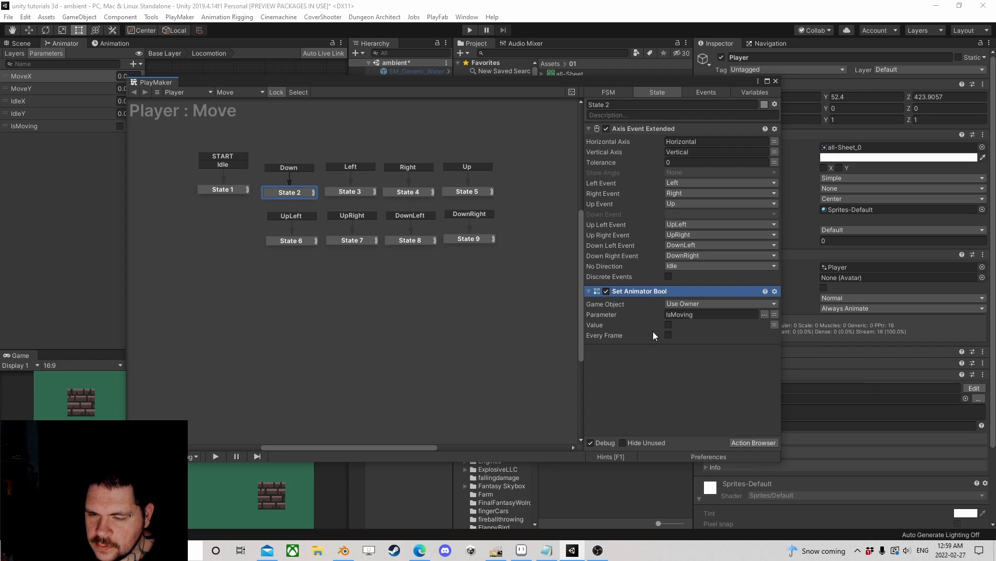
# Copy State 2's Set Animator Bool action with its Value on into States 3, 4 and 5.
pyautogui.rightClick(640, 292)
pyautogui.click(664, 363)
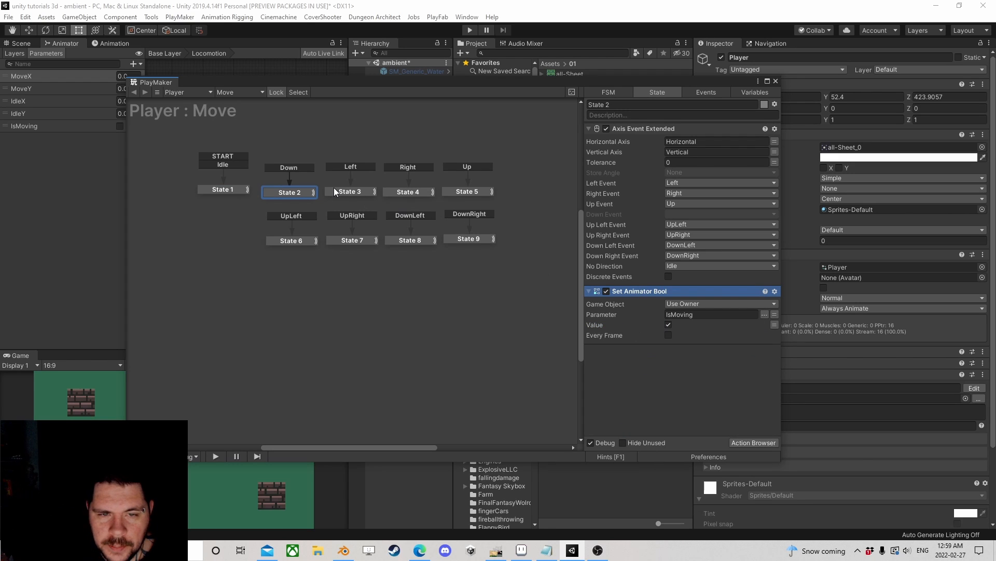
pyautogui.click(348, 191)
pyautogui.rightClick(642, 322)
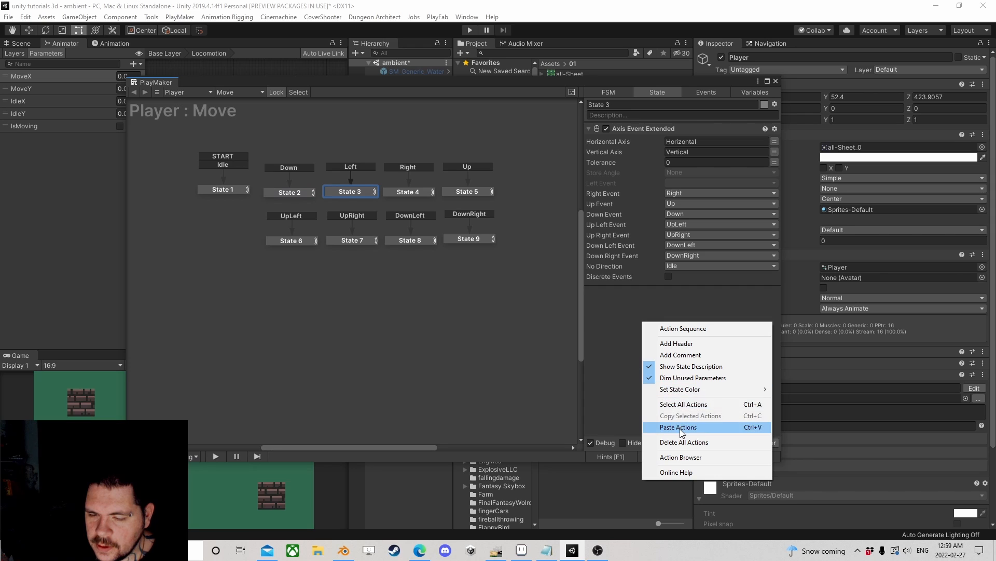
pyautogui.click(680, 428)
pyautogui.click(421, 191)
pyautogui.rightClick(611, 319)
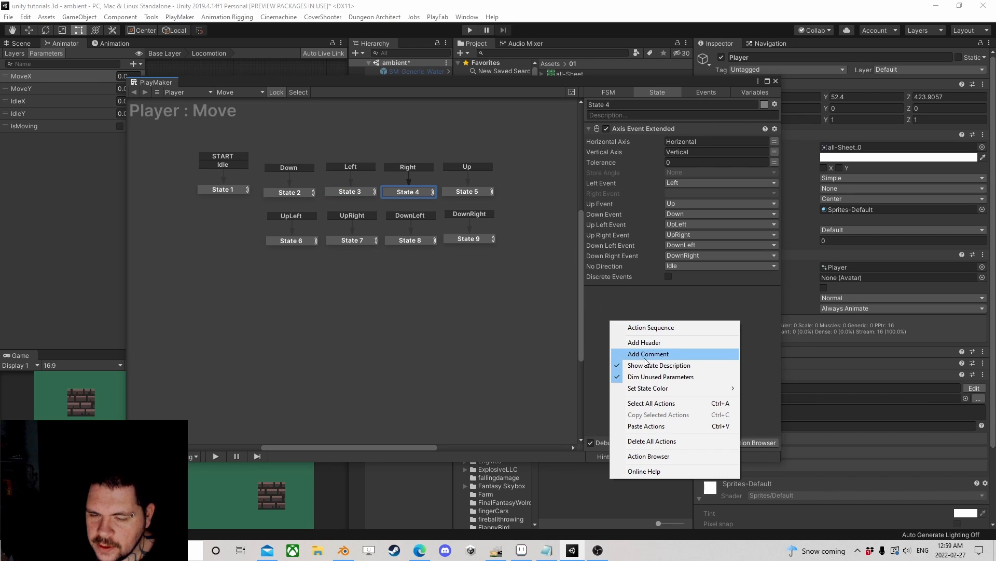
pyautogui.click(670, 427)
pyautogui.click(467, 191)
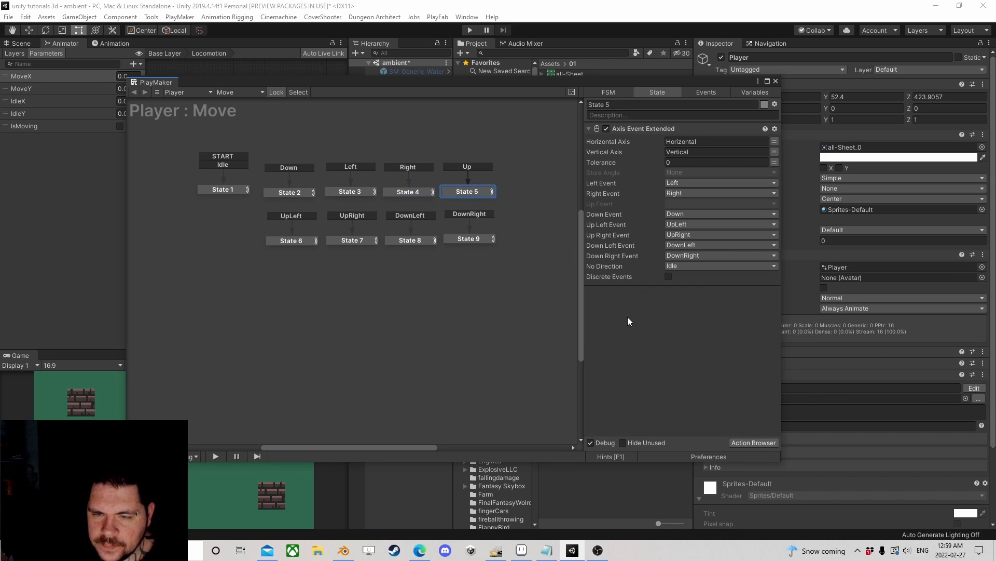
pyautogui.rightClick(630, 317)
pyautogui.click(674, 421)
# Paste the same enabled IsMoving action into the diagonal States 6, 7, 8 and 9.
pyautogui.click(293, 241)
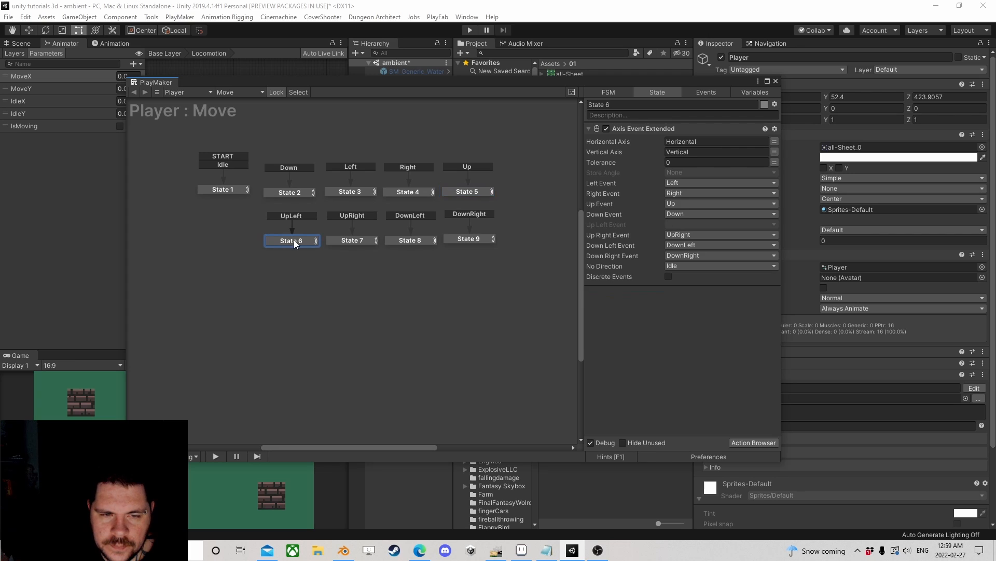
pyautogui.rightClick(614, 319)
pyautogui.click(650, 423)
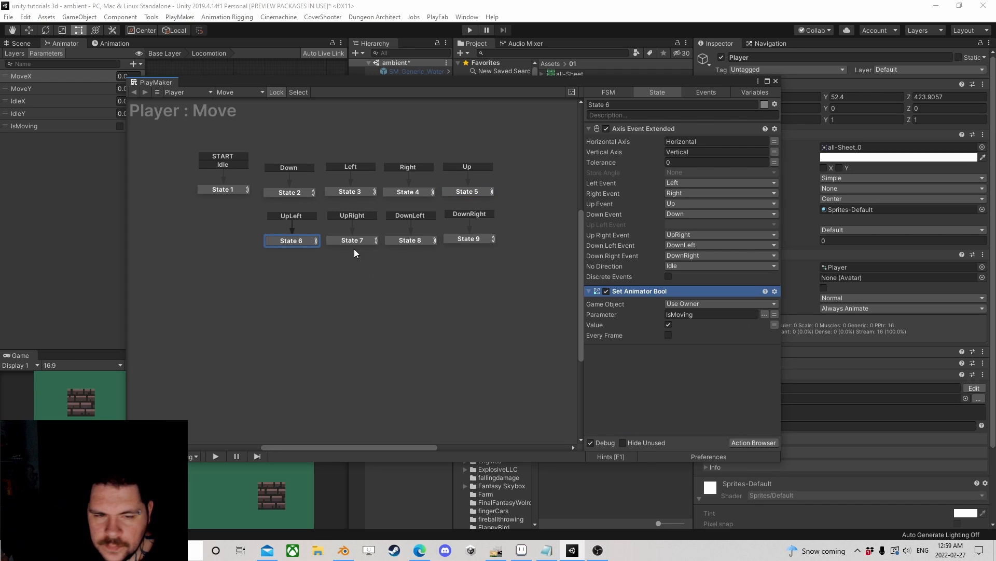
pyautogui.click(353, 242)
pyautogui.rightClick(603, 319)
pyautogui.click(650, 422)
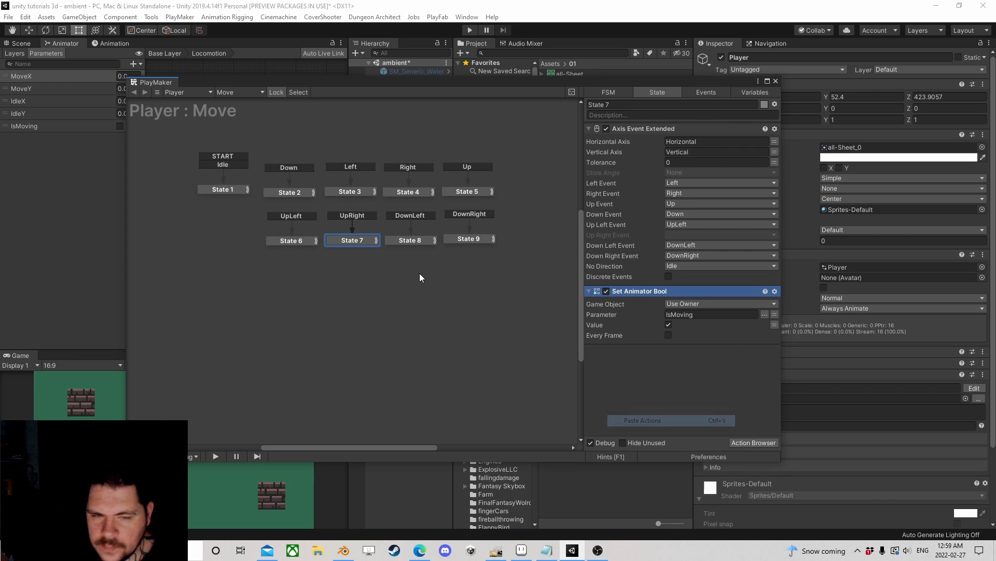
pyautogui.click(409, 241)
pyautogui.rightClick(626, 314)
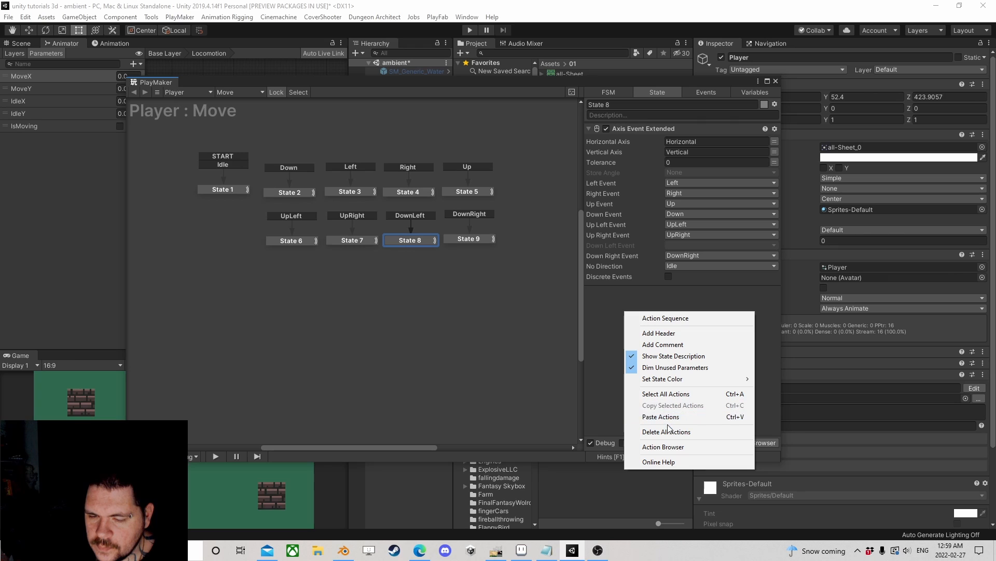
pyautogui.click(655, 416)
pyautogui.click(478, 240)
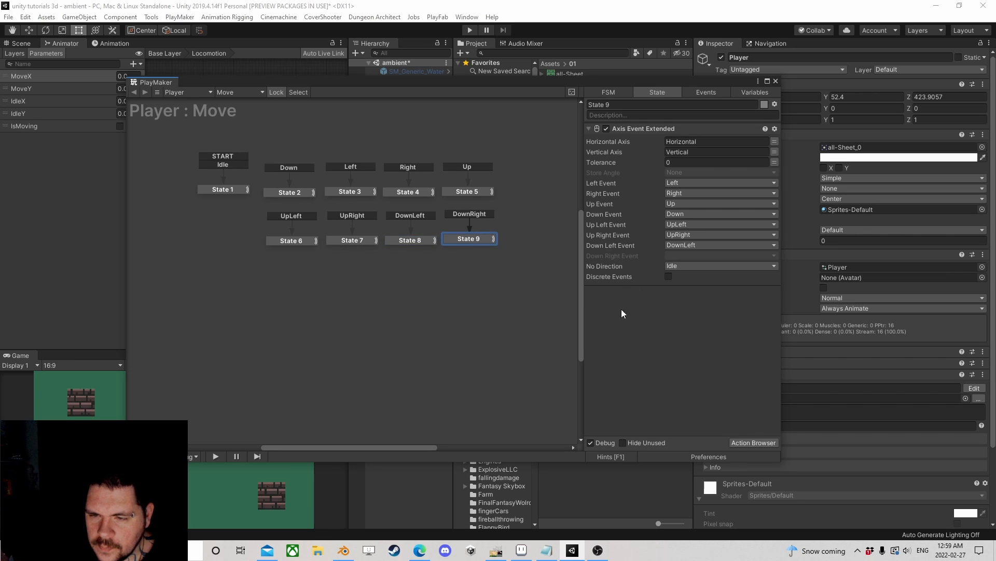
pyautogui.rightClick(608, 323)
pyautogui.click(651, 427)
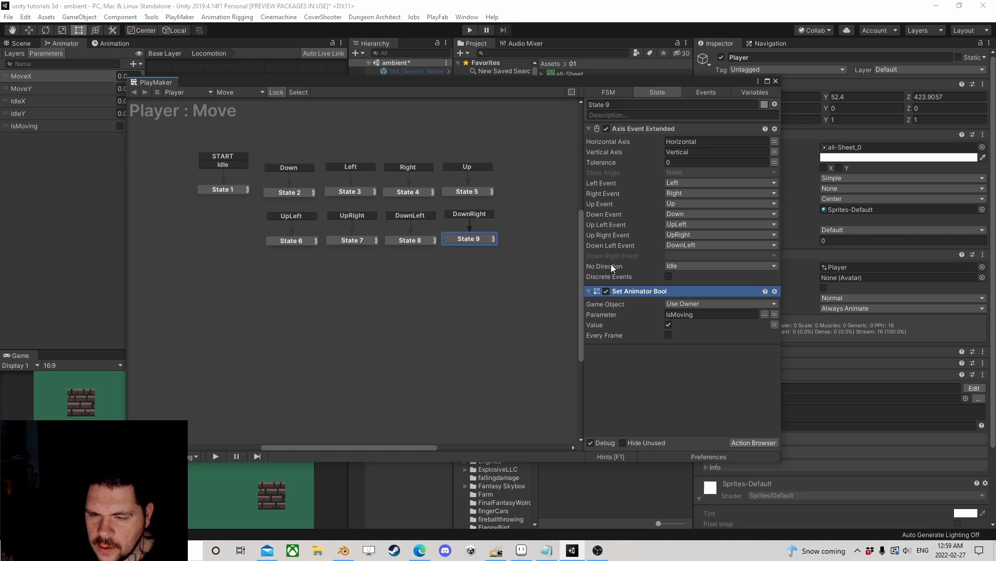
# Turn on Discrete Events in the Axis Event Extended action of the directional states, from State 8 back to State 2.
pyautogui.click(416, 242)
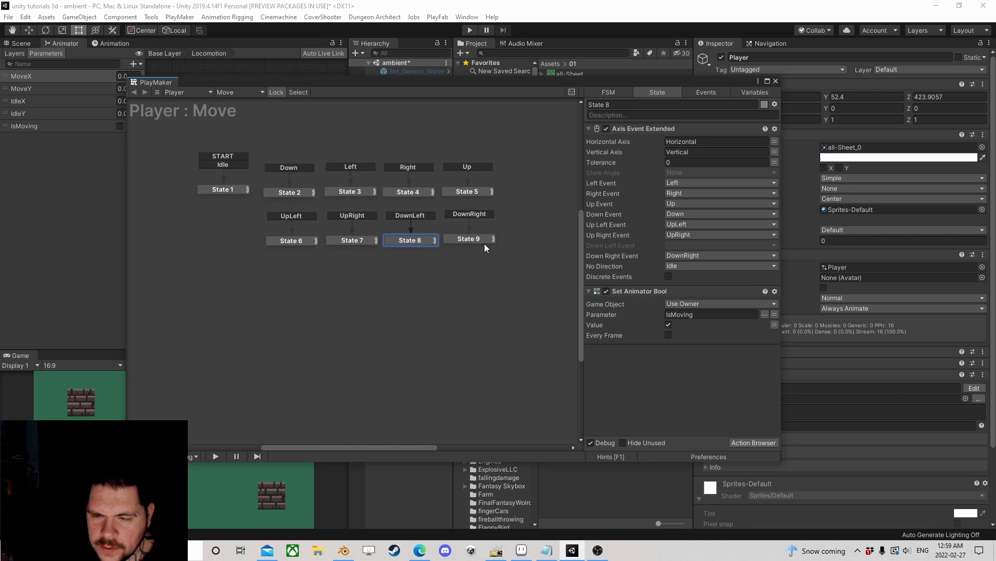
pyautogui.click(668, 277)
pyautogui.click(353, 241)
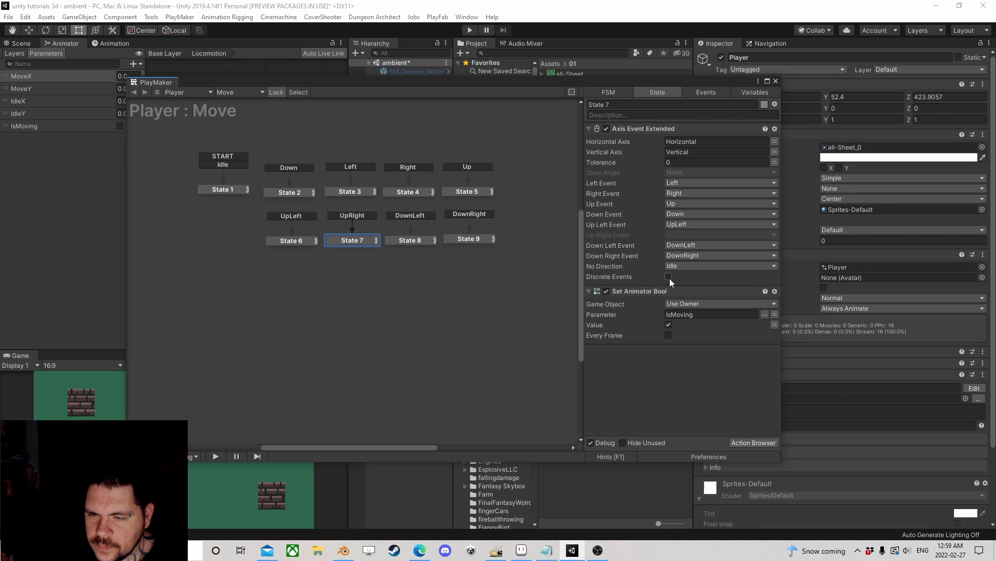
pyautogui.click(288, 240)
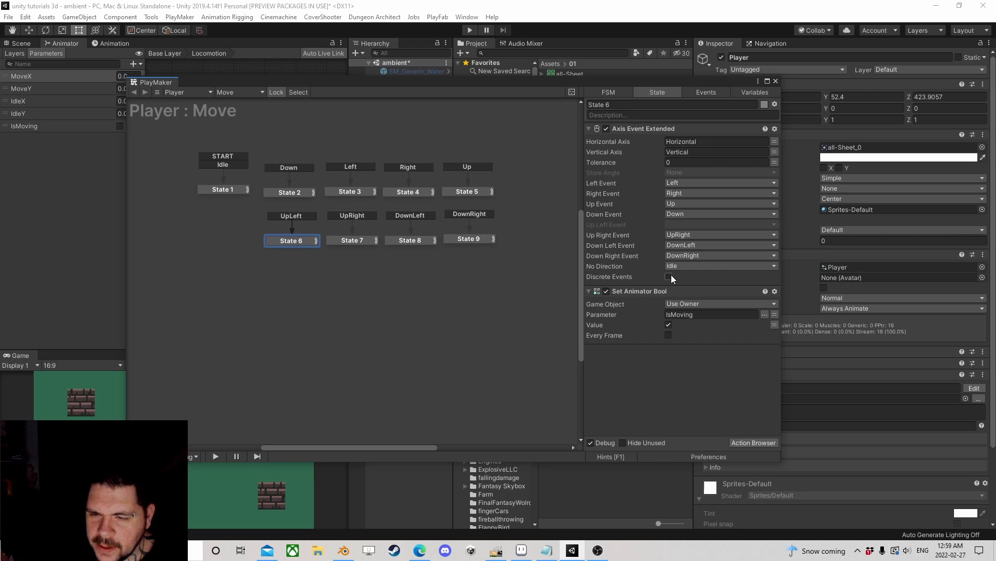
pyautogui.click(476, 191)
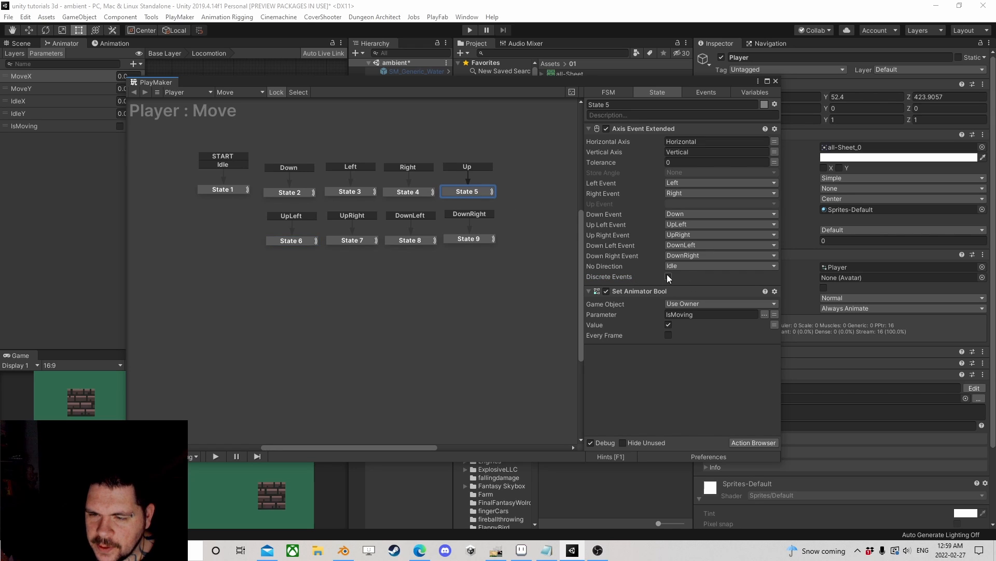
pyautogui.click(419, 195)
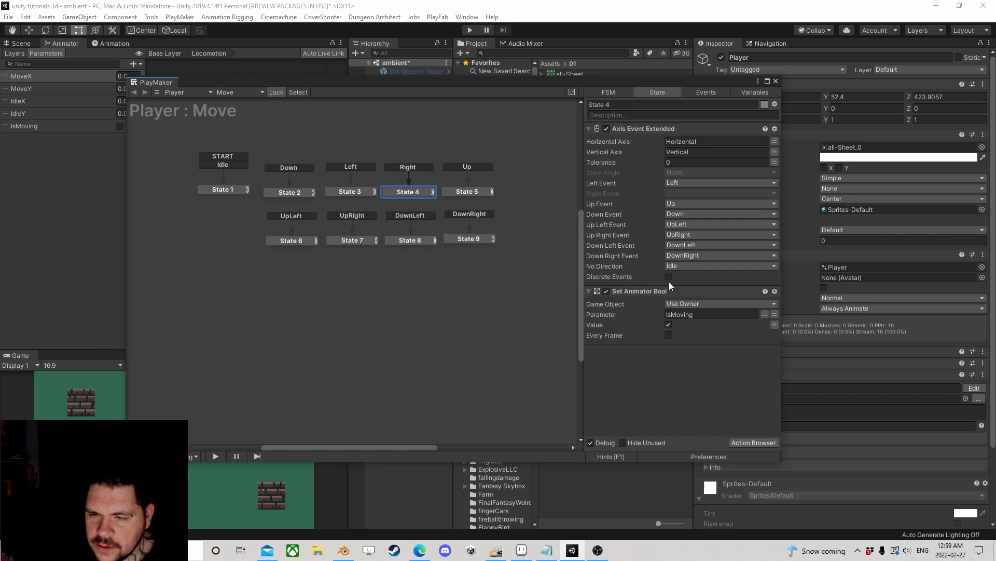
pyautogui.click(369, 192)
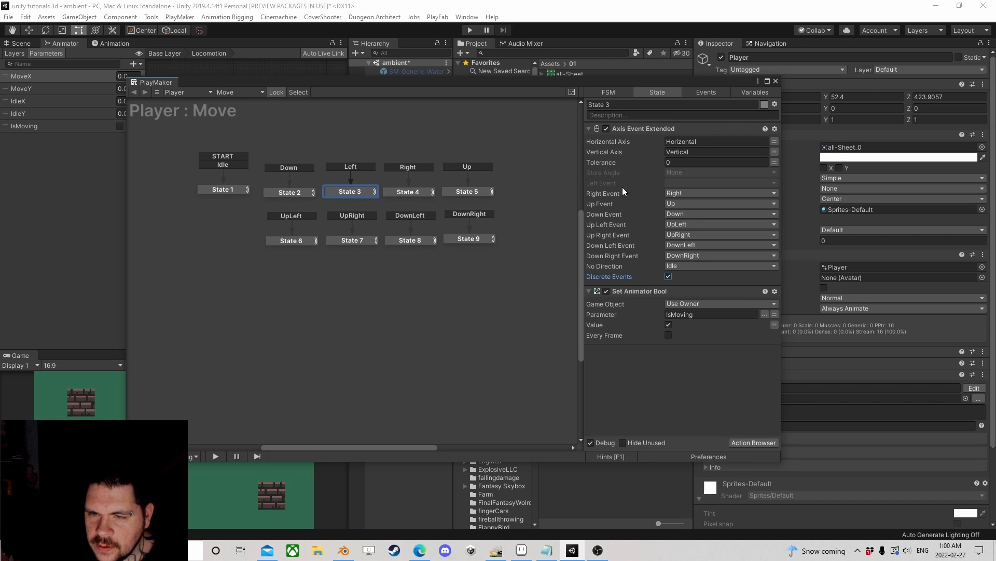
pyautogui.click(290, 193)
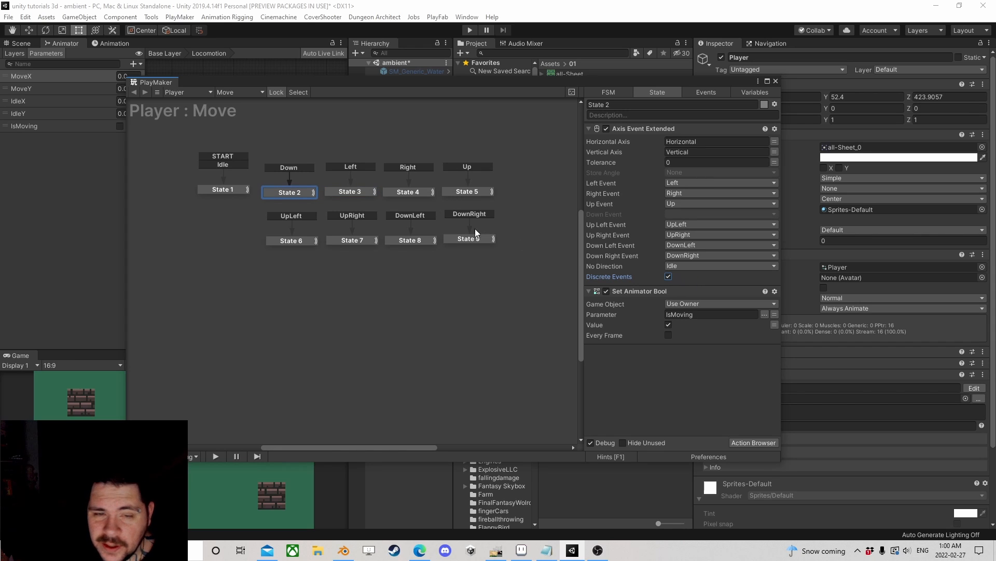
# Add four Set Animator Float actions to State 2, the Down state.
pyautogui.click(221, 190)
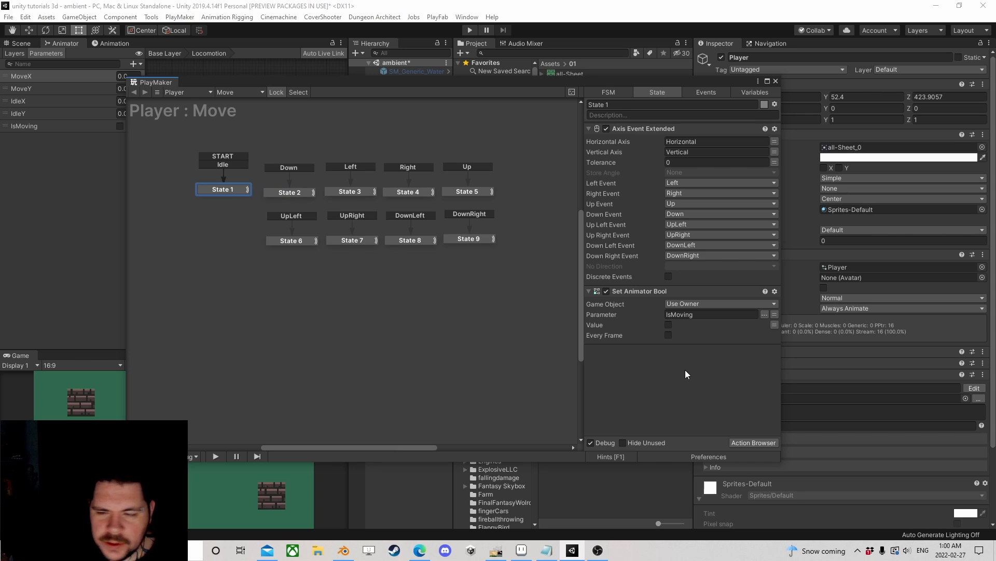
pyautogui.click(315, 199)
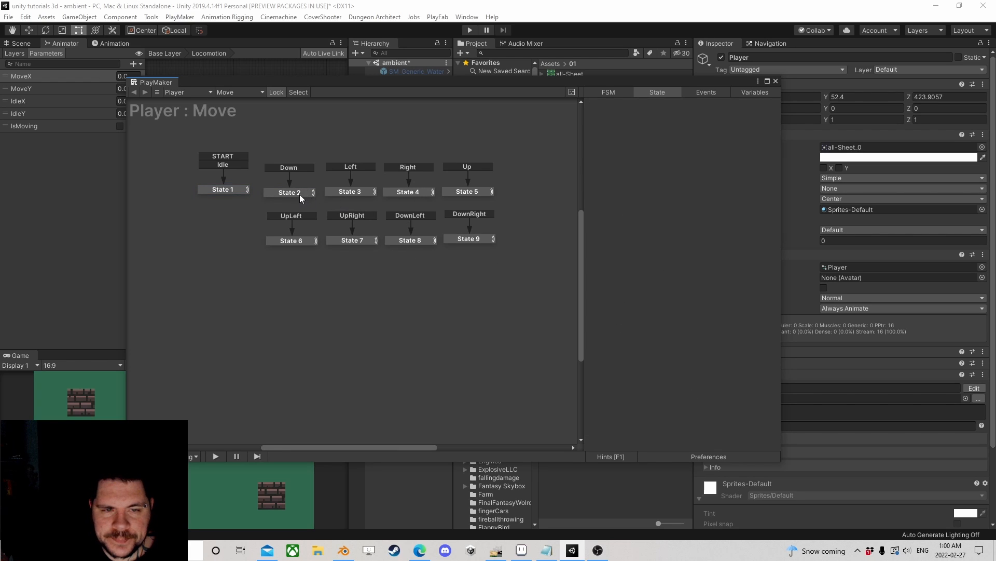
pyautogui.click(300, 193)
pyautogui.click(754, 443)
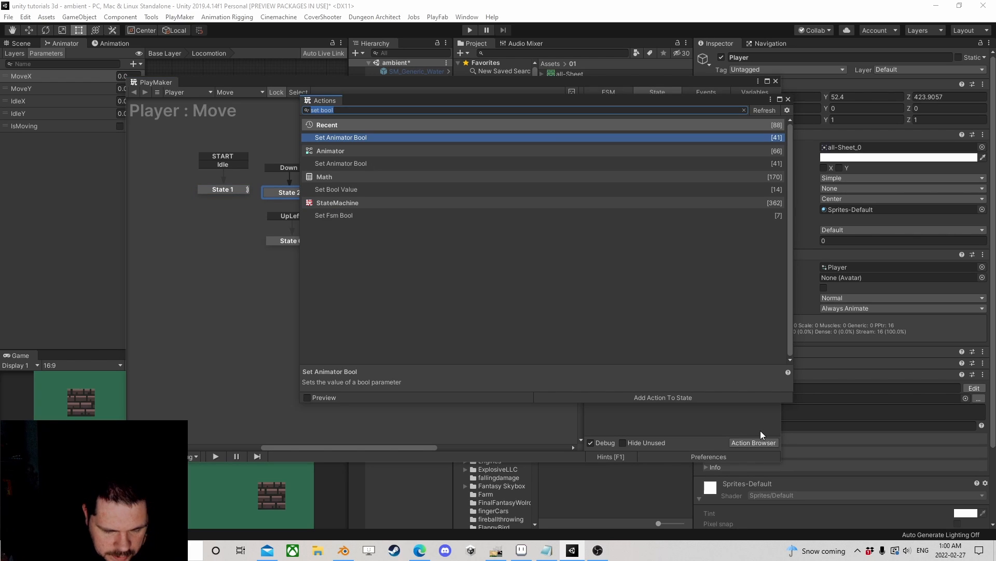
pyautogui.write('set animat')
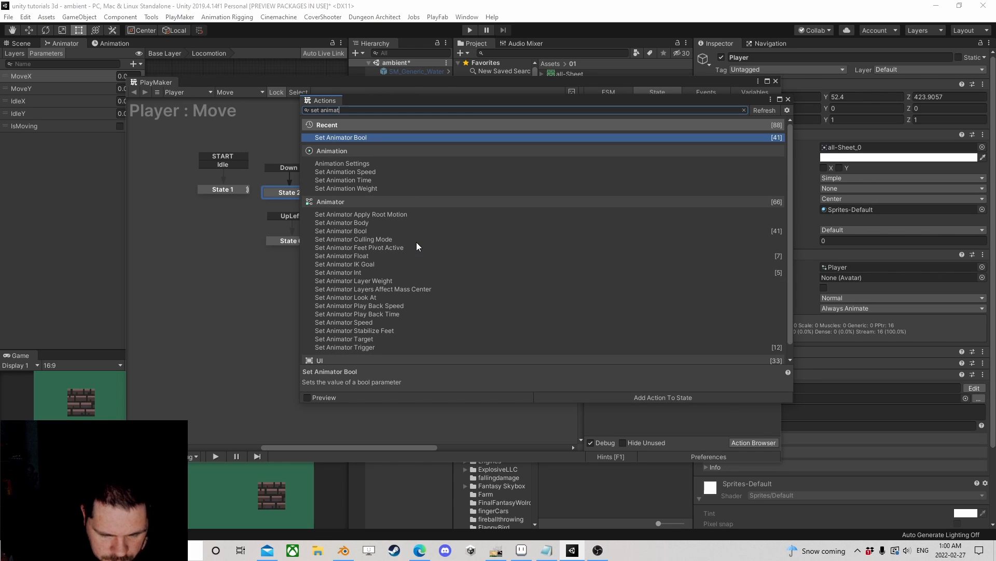
pyautogui.write('or')
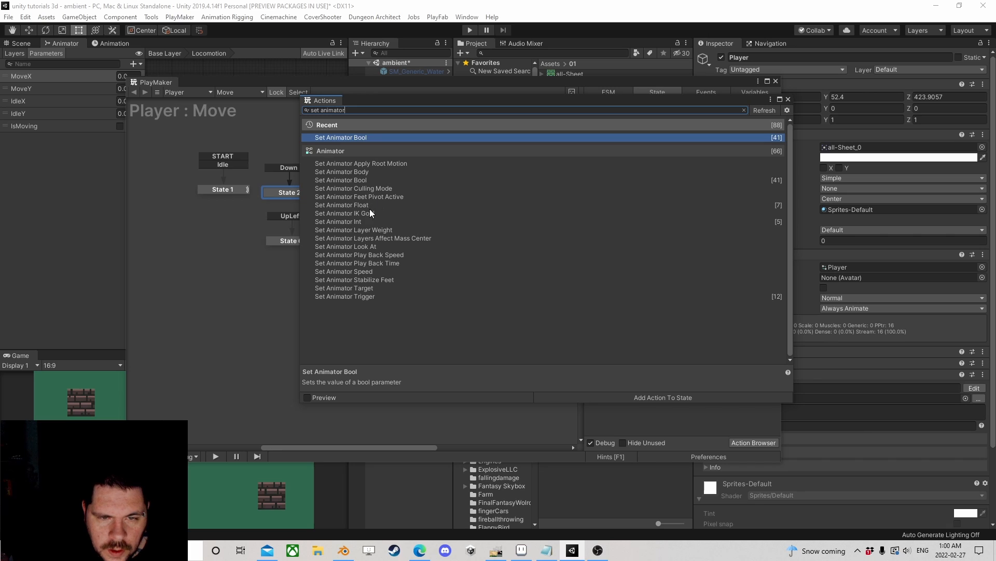
pyautogui.doubleClick(370, 205)
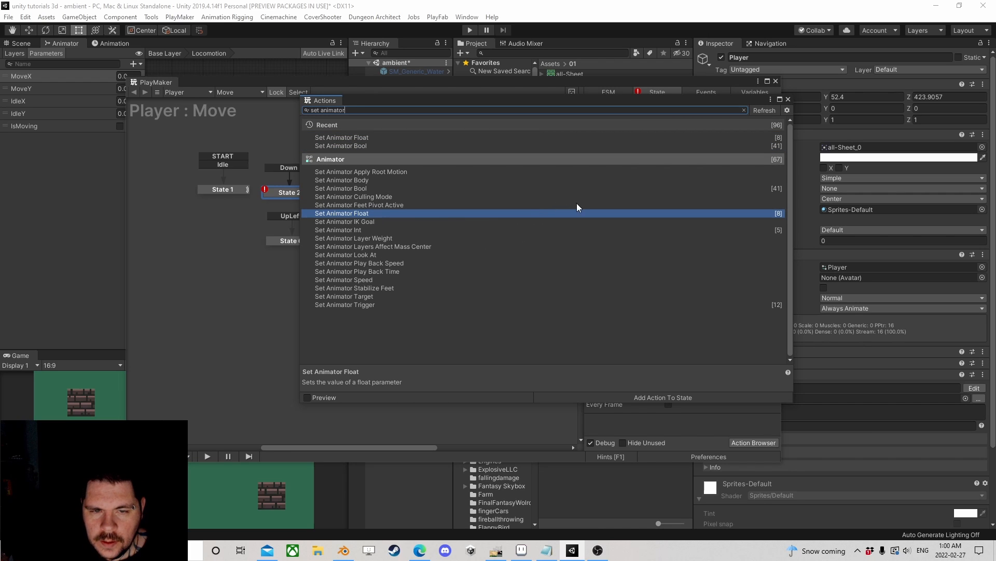
pyautogui.click(788, 99)
# Assign the MoveX parameter to State 2's first Set Animator Float action and MoveY to the second.
pyautogui.scroll(-5, 628, 286)
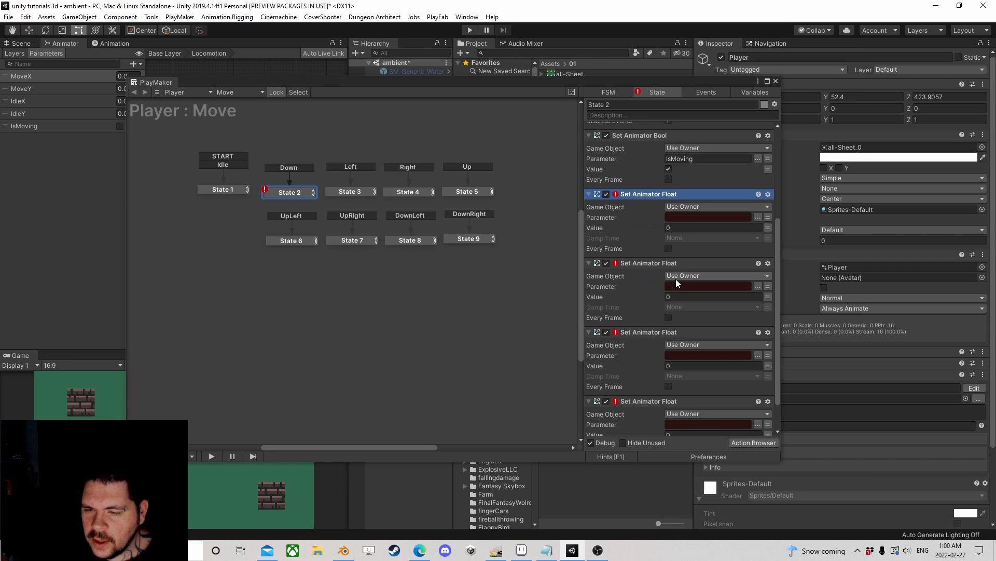
pyautogui.click(758, 218)
pyautogui.click(787, 224)
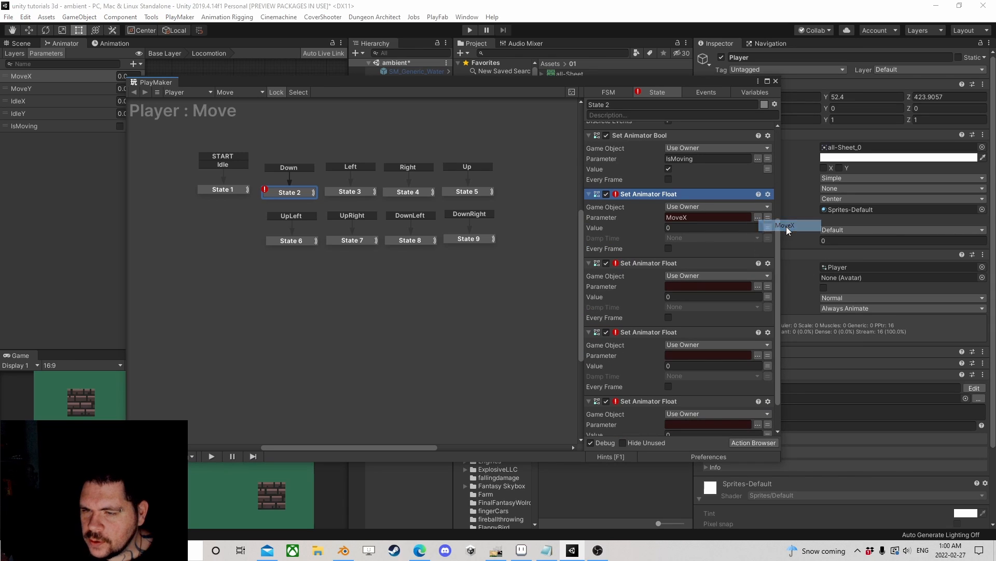
pyautogui.click(759, 286)
pyautogui.click(785, 306)
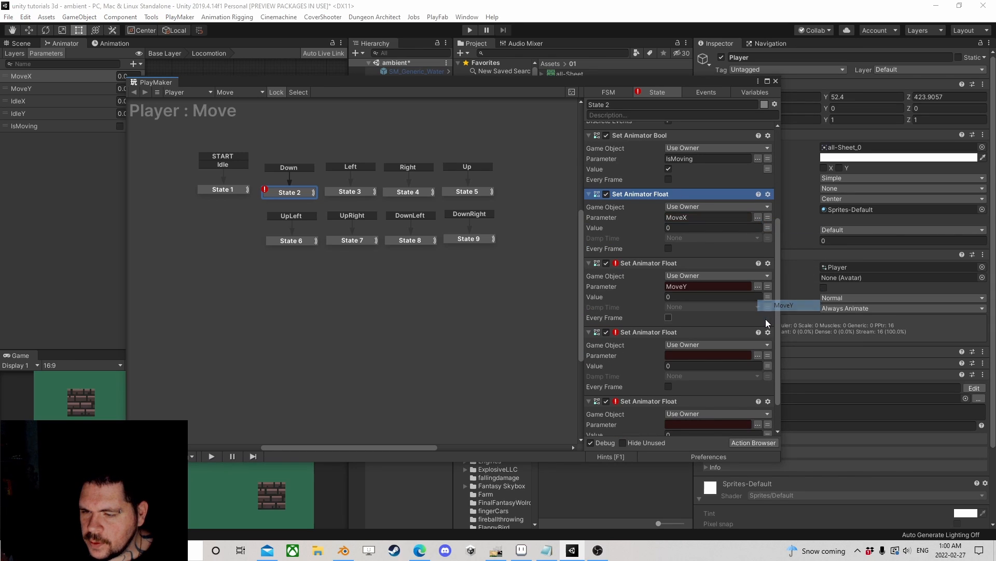
# Assign the IdleX parameter to State 2's third Set Animator Float action and IdleY to the fourth.
pyautogui.click(759, 355)
pyautogui.click(782, 386)
pyautogui.scroll(-2, 742, 387)
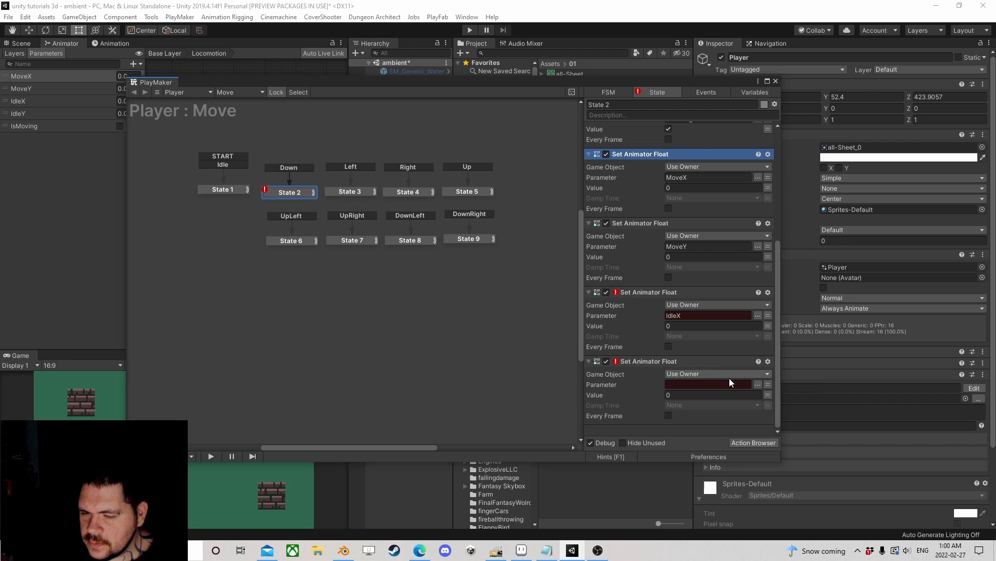
pyautogui.click(758, 384)
pyautogui.click(781, 421)
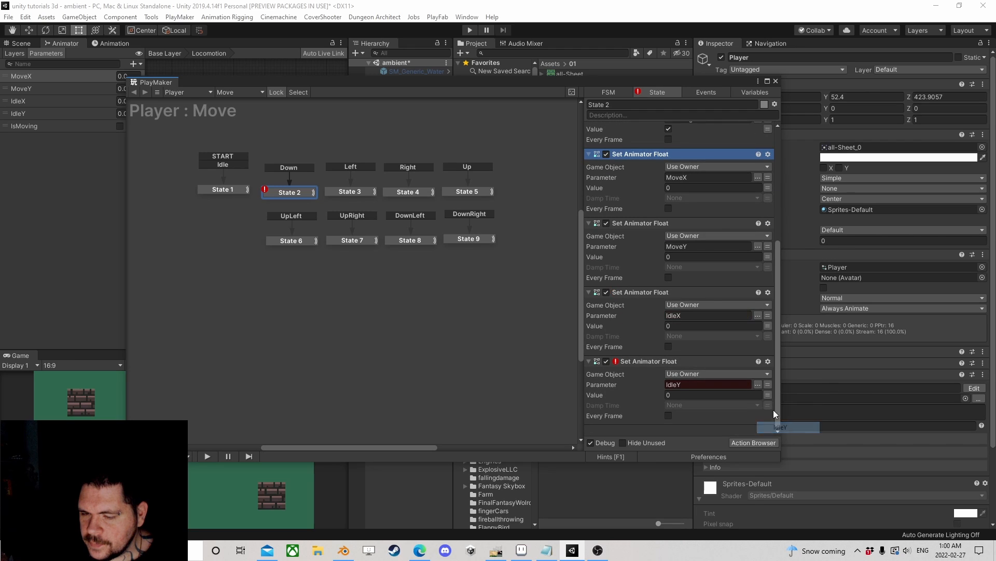
pyautogui.click(749, 316)
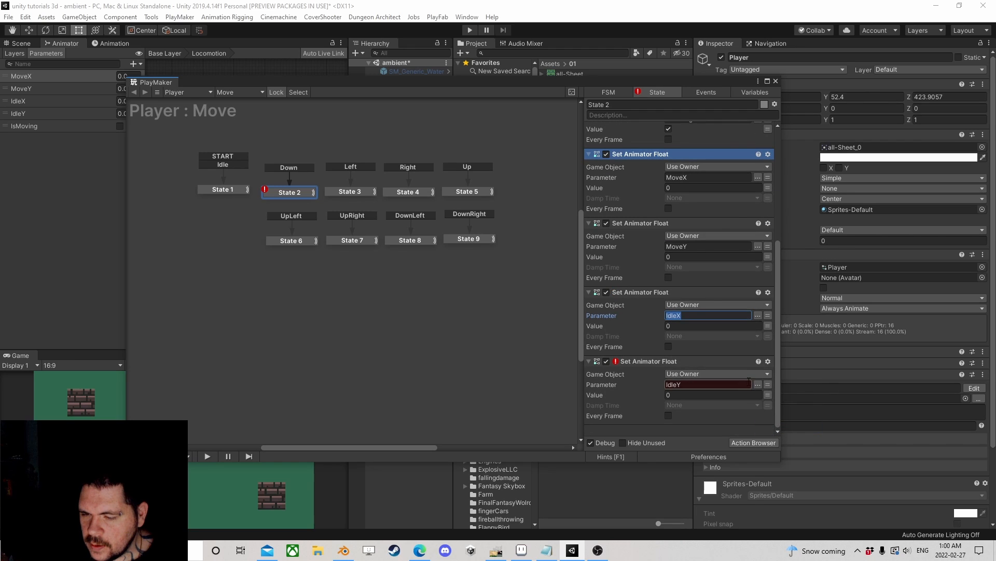
pyautogui.click(758, 315)
pyautogui.click(778, 343)
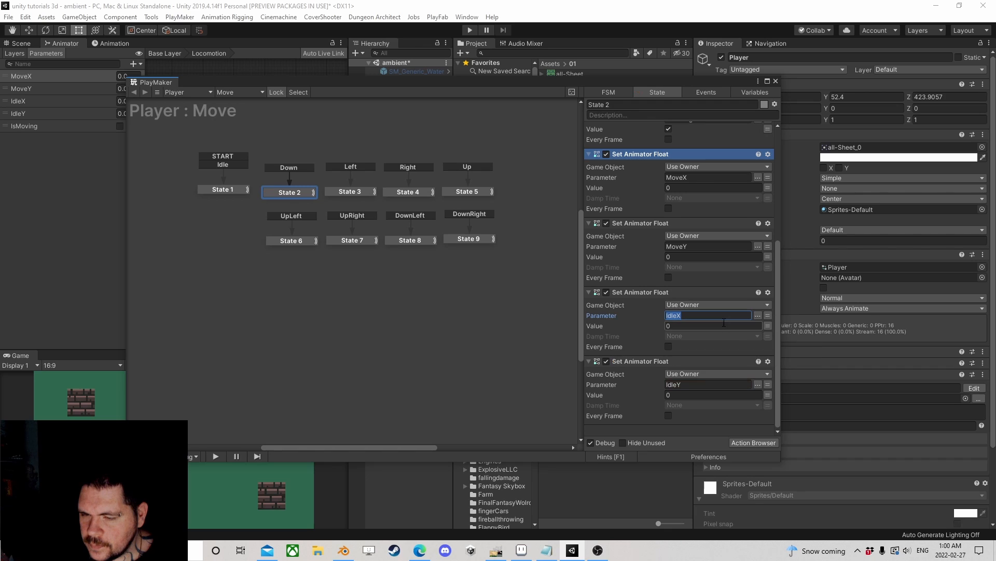
# Set the MoveY and IdleY values in State 2's Set Animator Float actions to -1.
pyautogui.scroll(5, 675, 301)
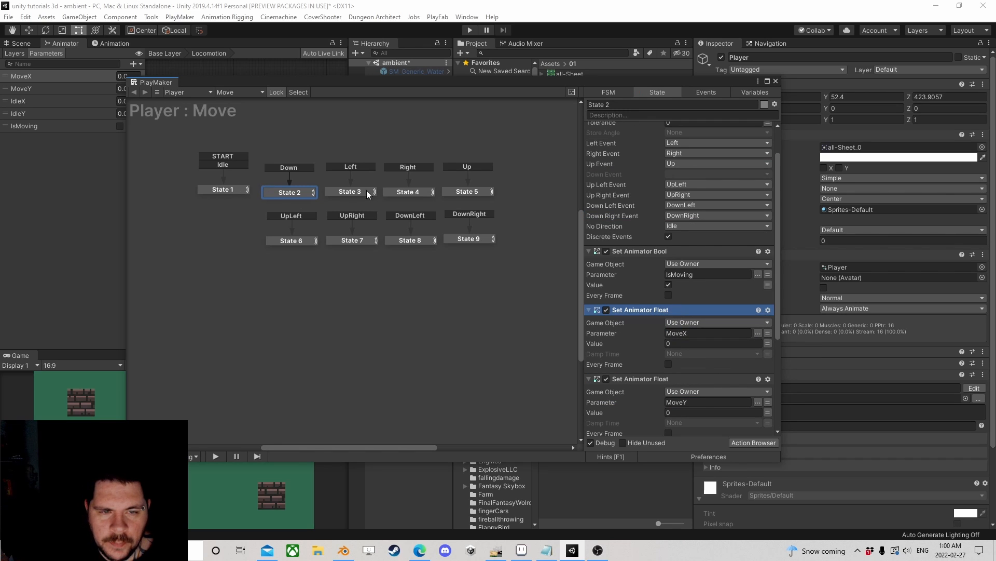
pyautogui.scroll(-1, 697, 295)
pyautogui.scroll(-1, 698, 295)
pyautogui.click(699, 282)
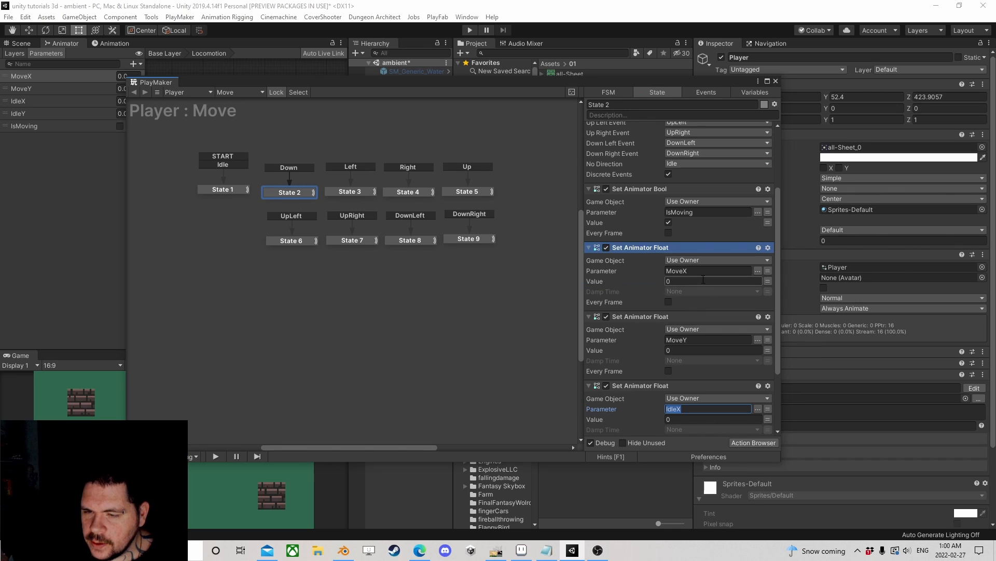
pyautogui.scroll(-2, 682, 290)
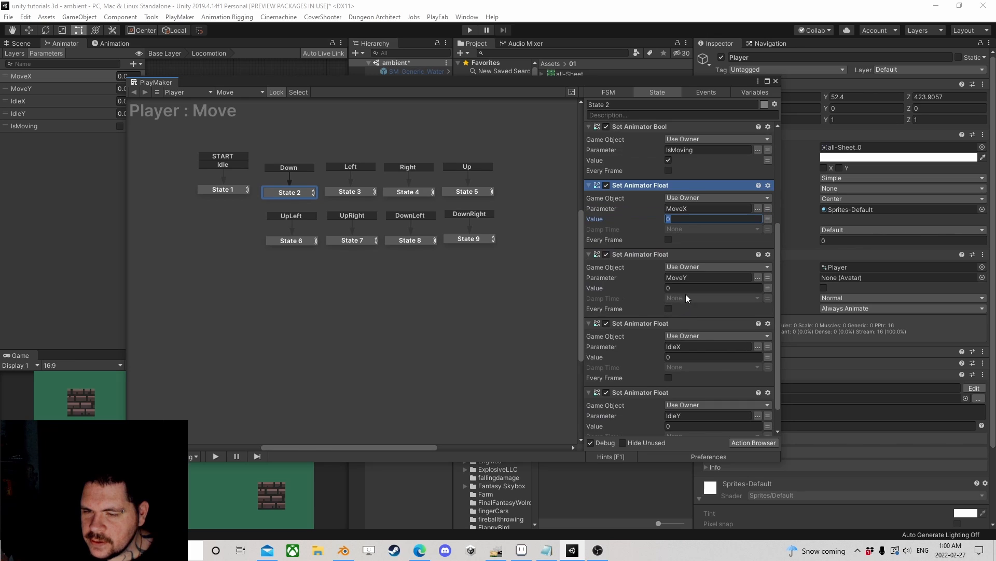
pyautogui.click(686, 289)
pyautogui.write('-')
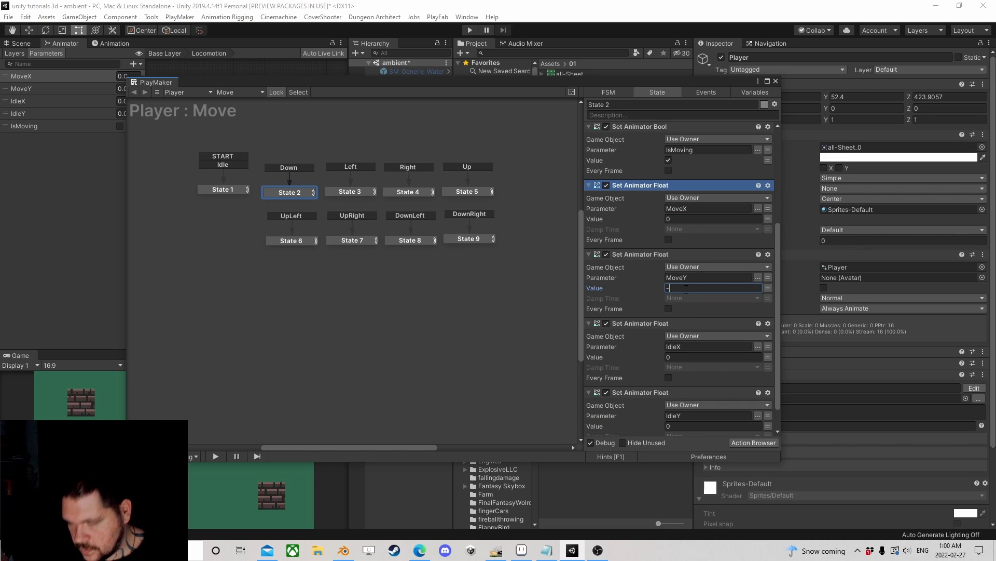
pyautogui.write('1')
pyautogui.scroll(-1, 688, 317)
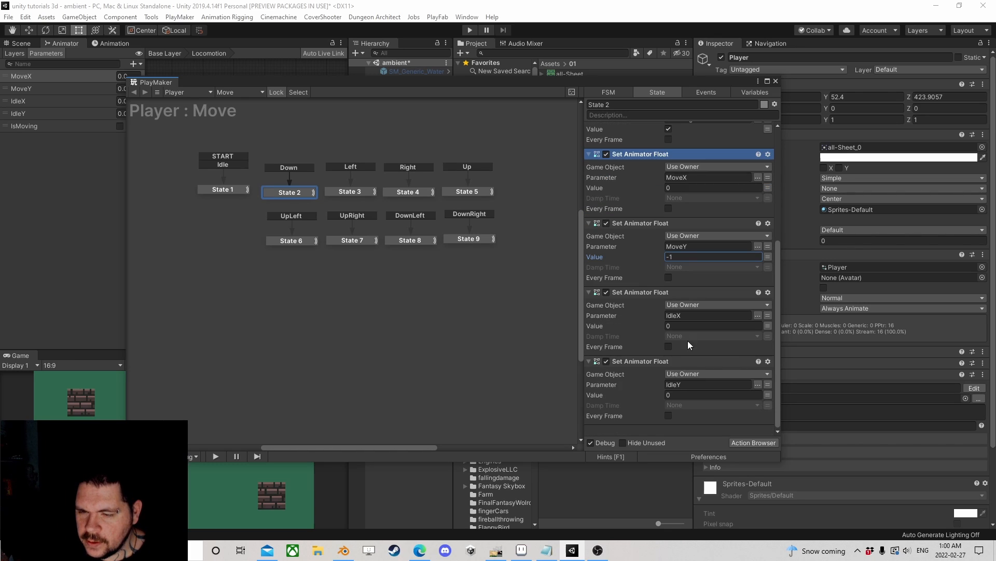
pyautogui.click(681, 394)
pyautogui.write('-1')
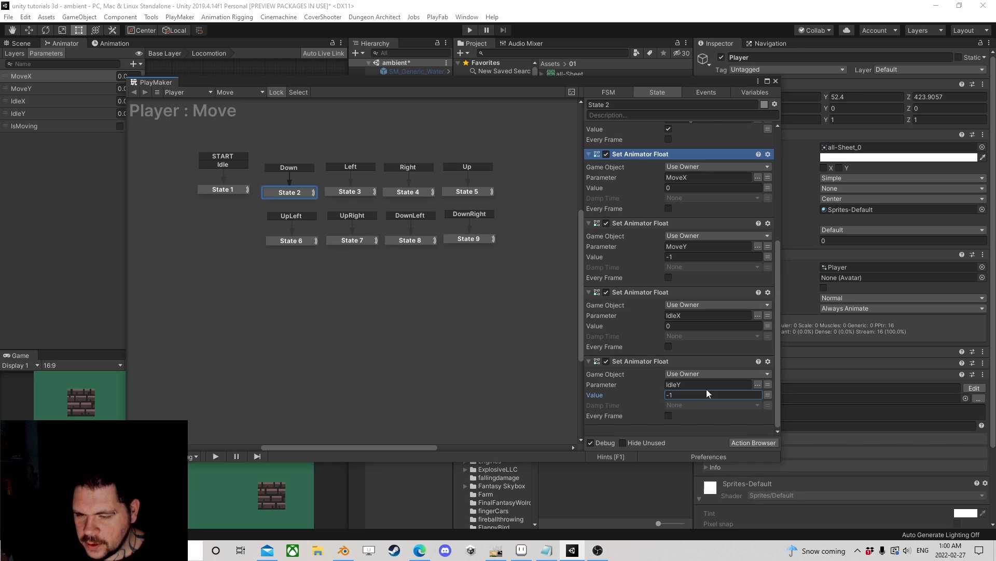
# Copy all four Set Animator Float actions from State 2 into State 3, the Left state.
pyautogui.keyDown('shift'); pyautogui.click(642, 361); pyautogui.keyUp('shift')
pyautogui.rightClick(641, 362)
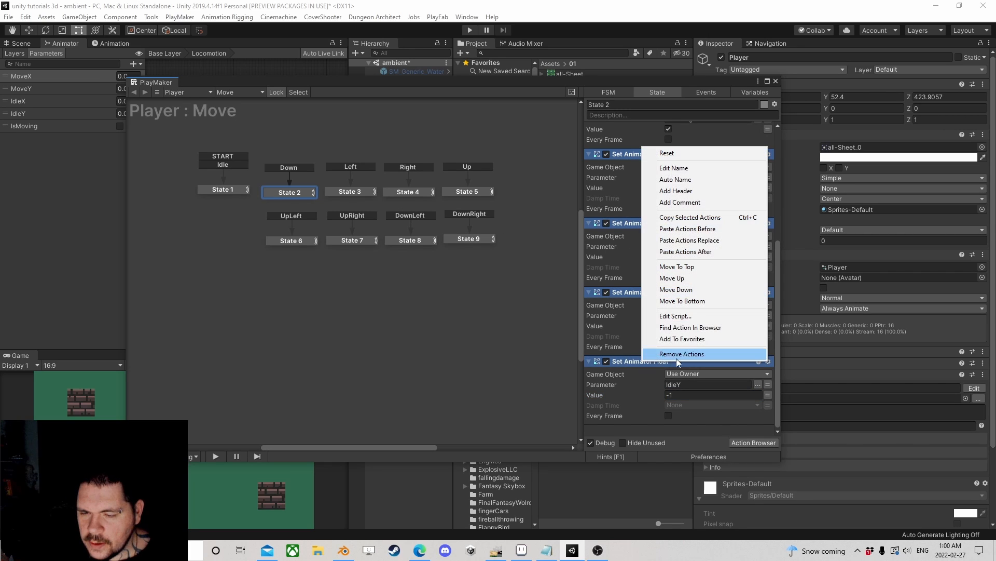
pyautogui.click(690, 217)
pyautogui.click(350, 191)
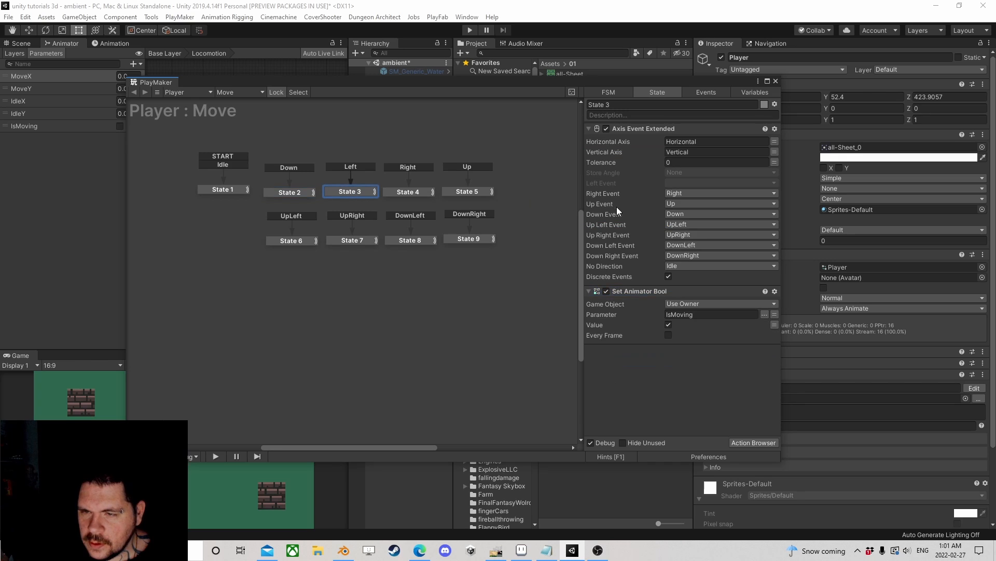
pyautogui.rightClick(642, 386)
pyautogui.click(677, 331)
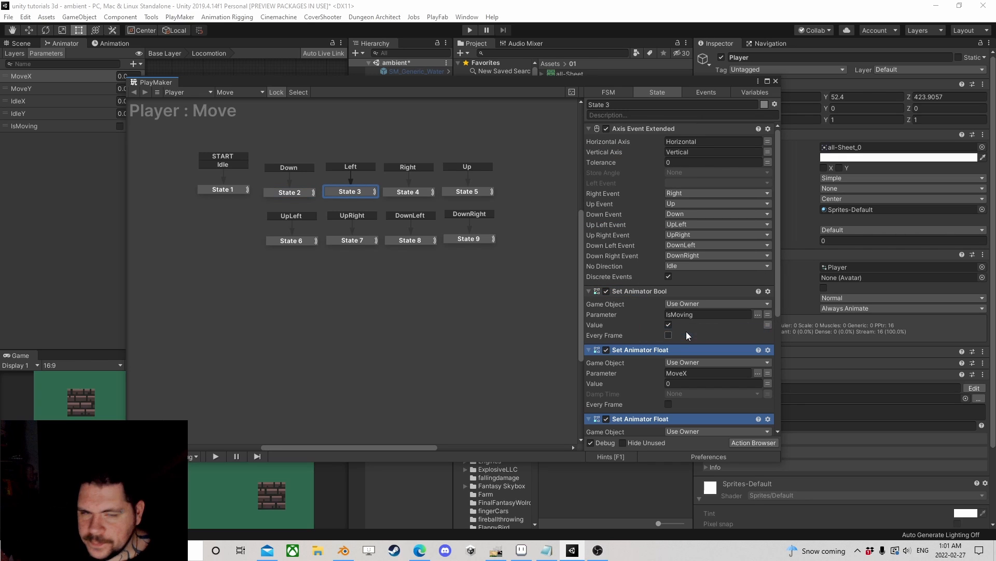
# Set State 3's MoveY value to 0 and its MoveX value to -1.
pyautogui.scroll(-2, 594, 266)
pyautogui.scroll(-3, 669, 270)
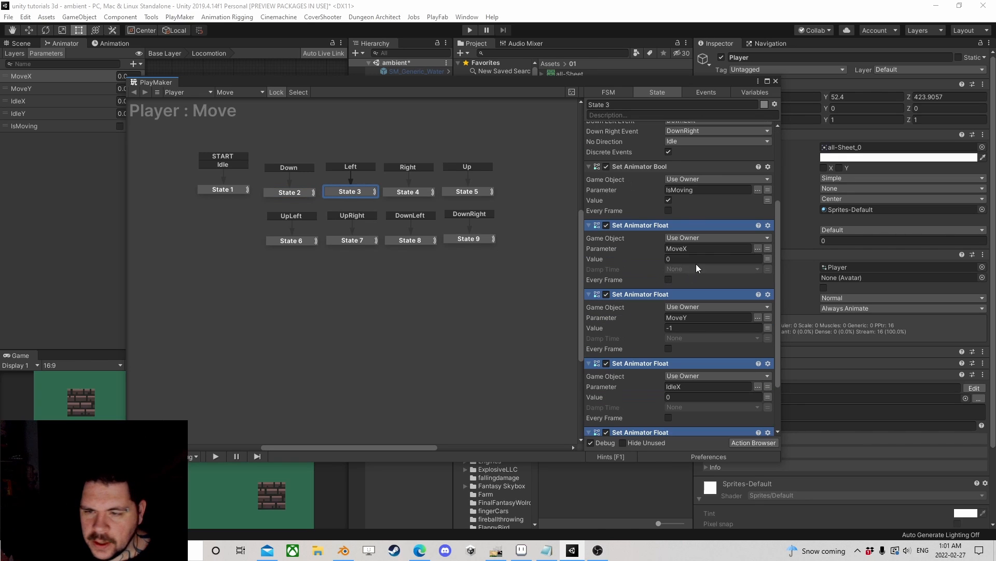
pyautogui.scroll(-2, 696, 272)
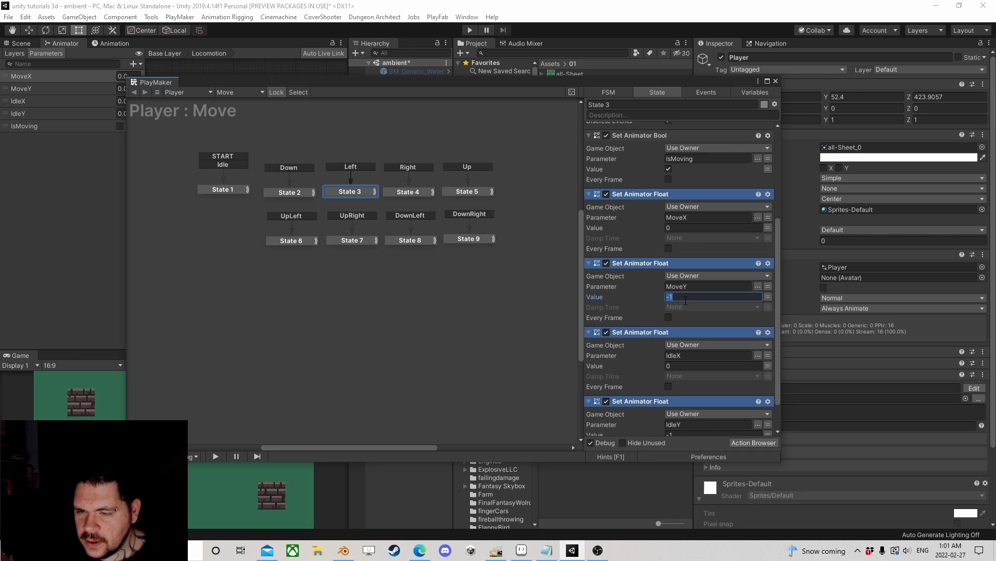
pyautogui.write('0')
pyautogui.click(693, 228)
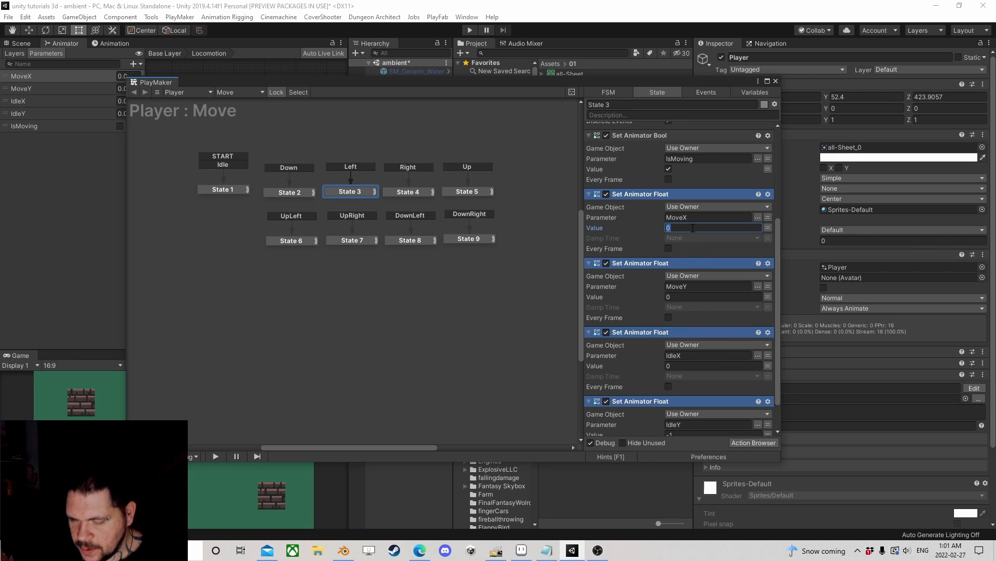
pyautogui.write('-1')
# Set State 3's IdleY value to 0 and its IdleX value to -1.
pyautogui.scroll(-2, 708, 300)
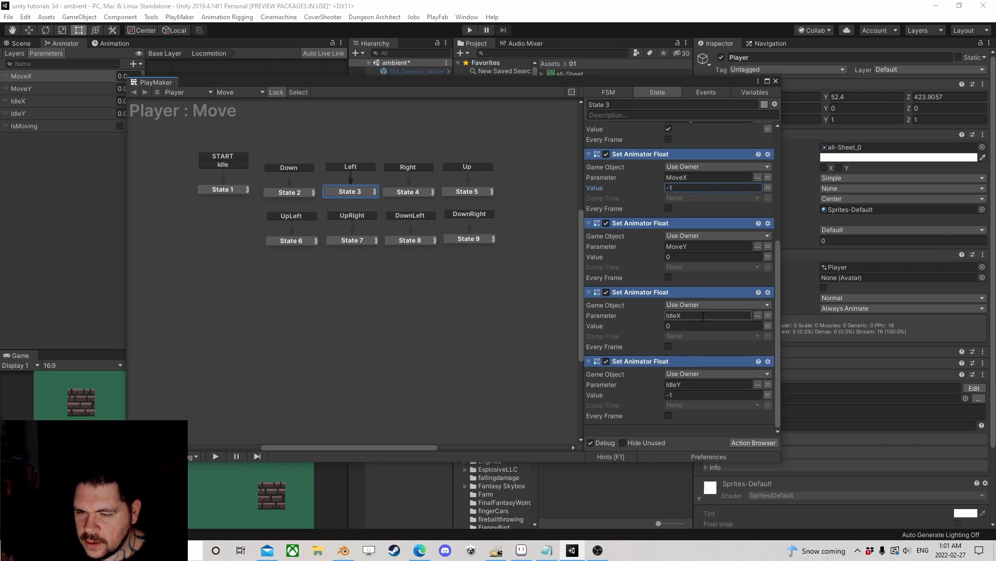
pyautogui.click(690, 394)
pyautogui.write('0')
pyautogui.click(691, 326)
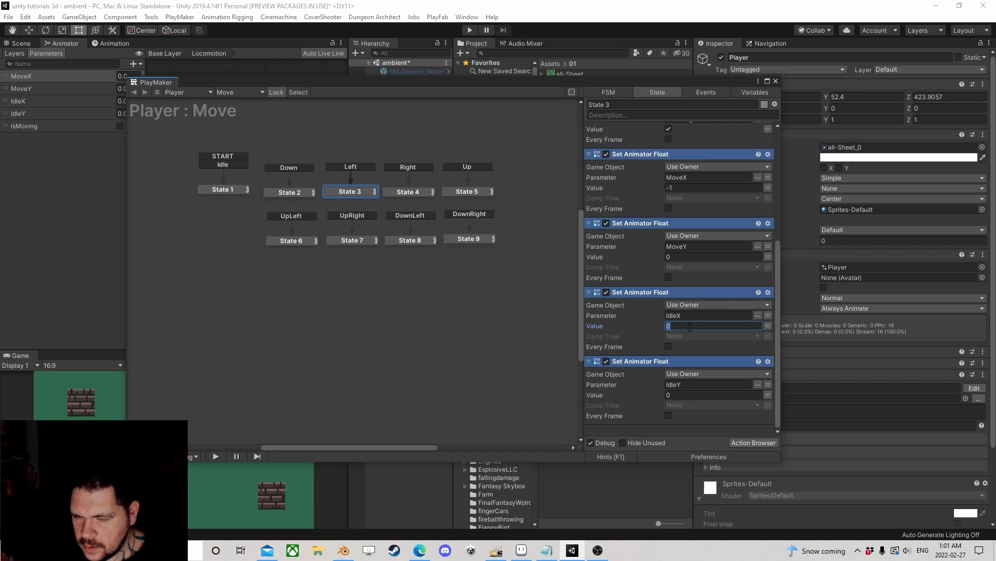
pyautogui.write('-1')
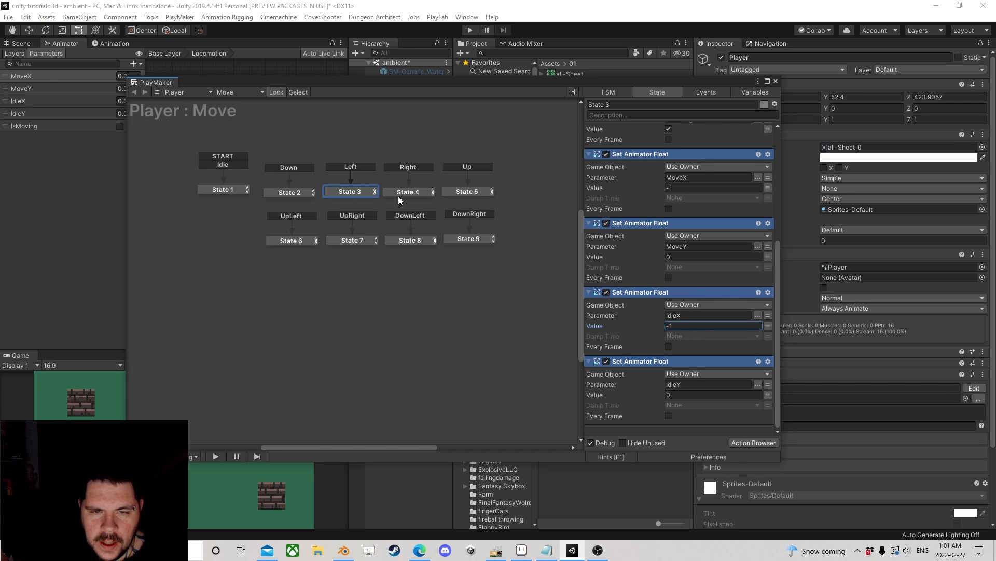
# Paste the four copied Set Animator Float actions into State 4, the Right state.
pyautogui.click(409, 192)
pyautogui.rightClick(625, 367)
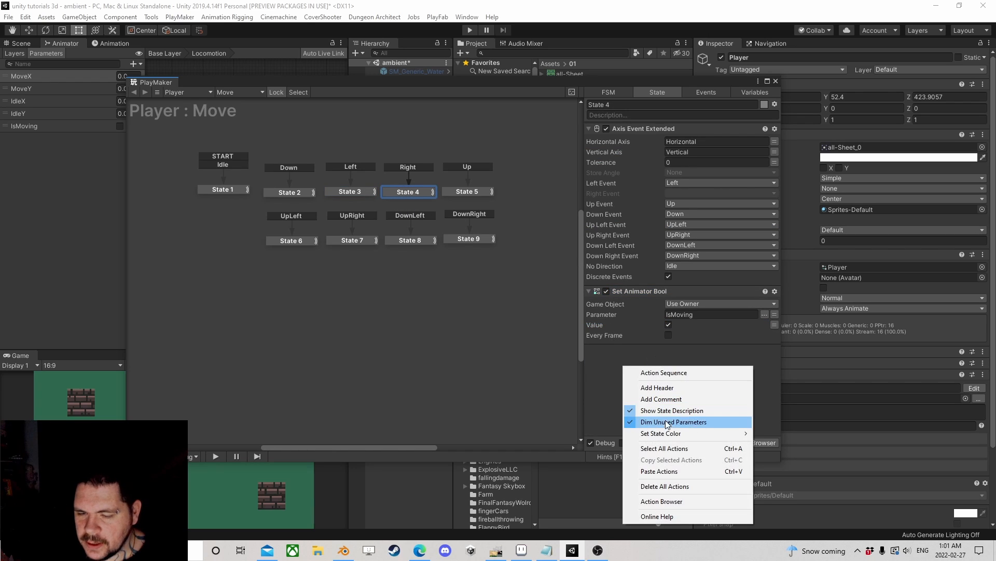
pyautogui.click(654, 470)
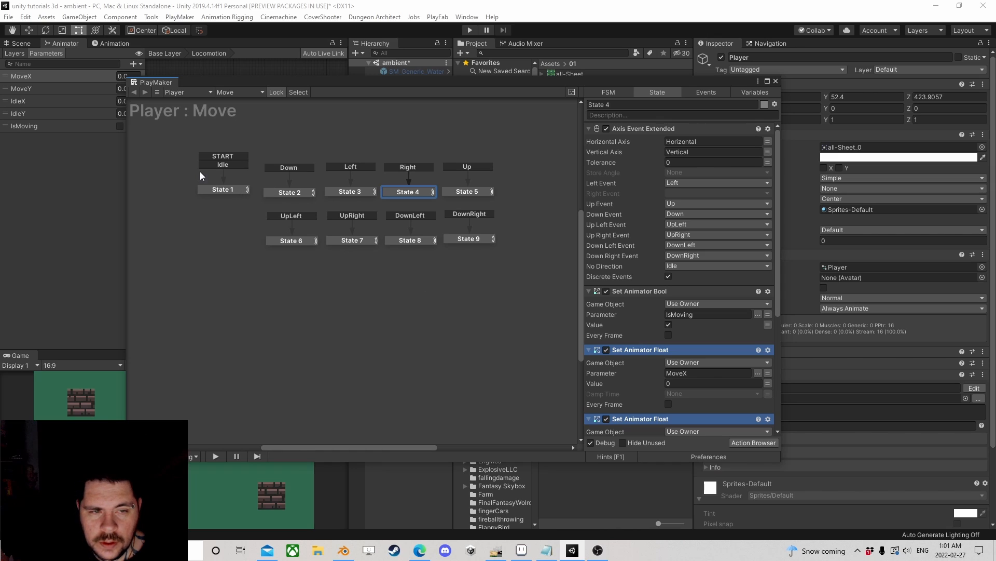
# Set State 4's MoveX value to 1 and its MoveY value to 0.
pyautogui.scroll(-3, 680, 324)
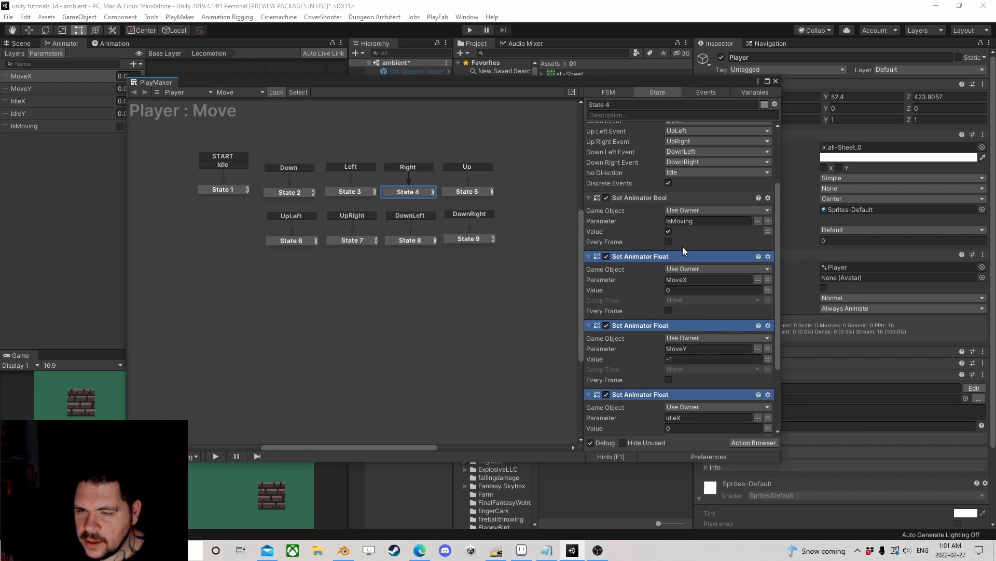
pyautogui.click(685, 289)
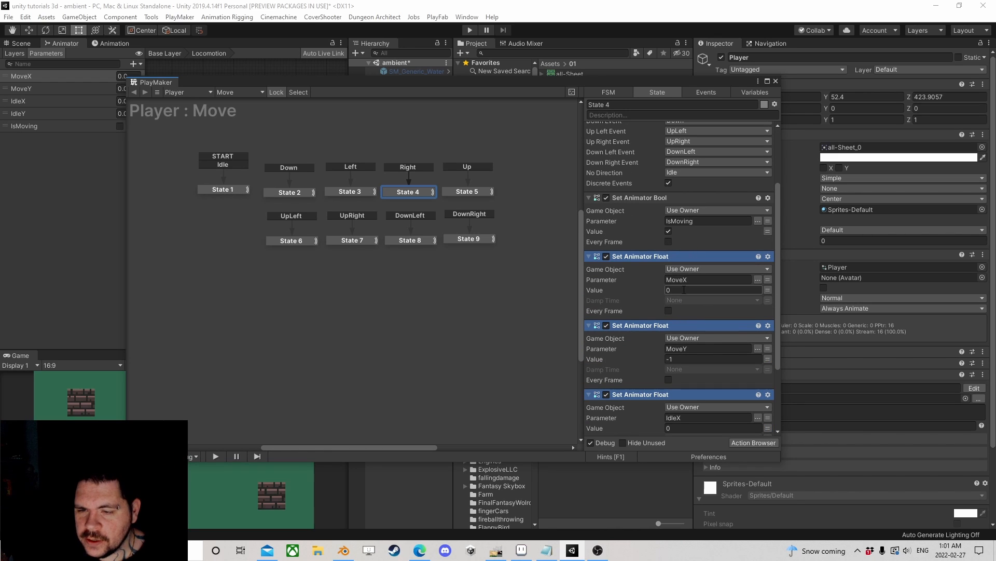
pyautogui.write('1')
pyautogui.click(690, 359)
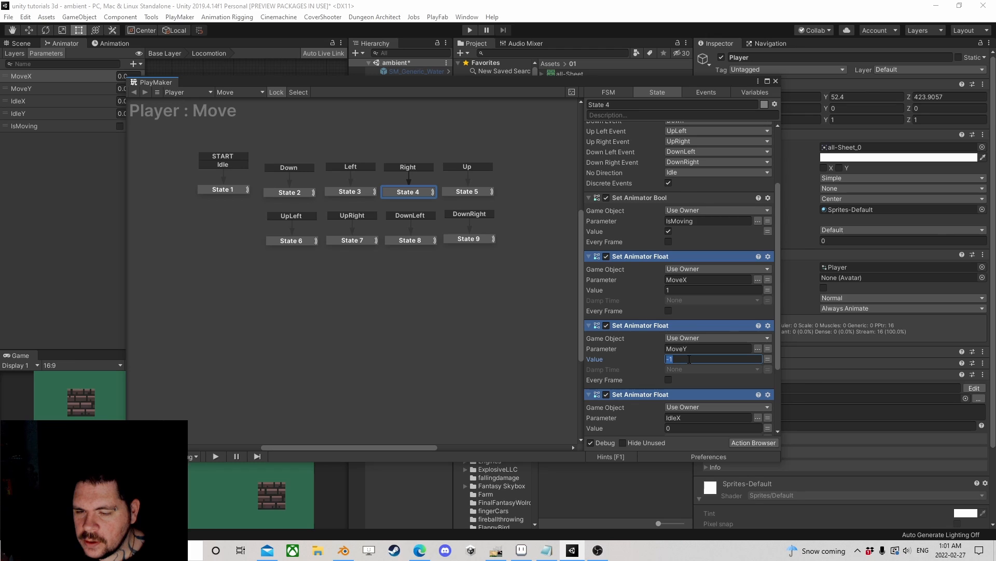
pyautogui.write('0')
# Set State 4's IdleY value to 0 and its IdleX value to 1.
pyautogui.scroll(-2, 688, 353)
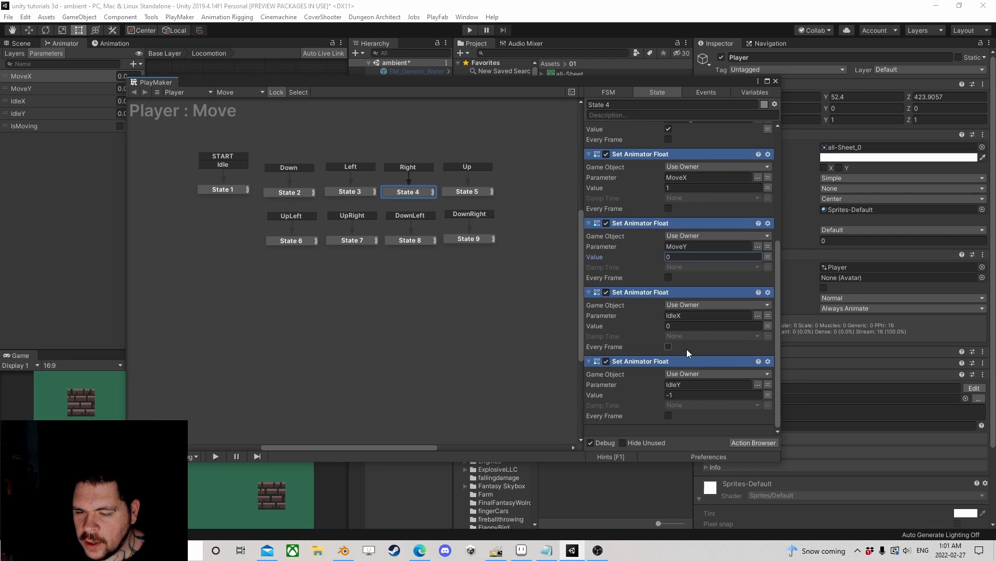
pyautogui.click(687, 394)
pyautogui.write('0')
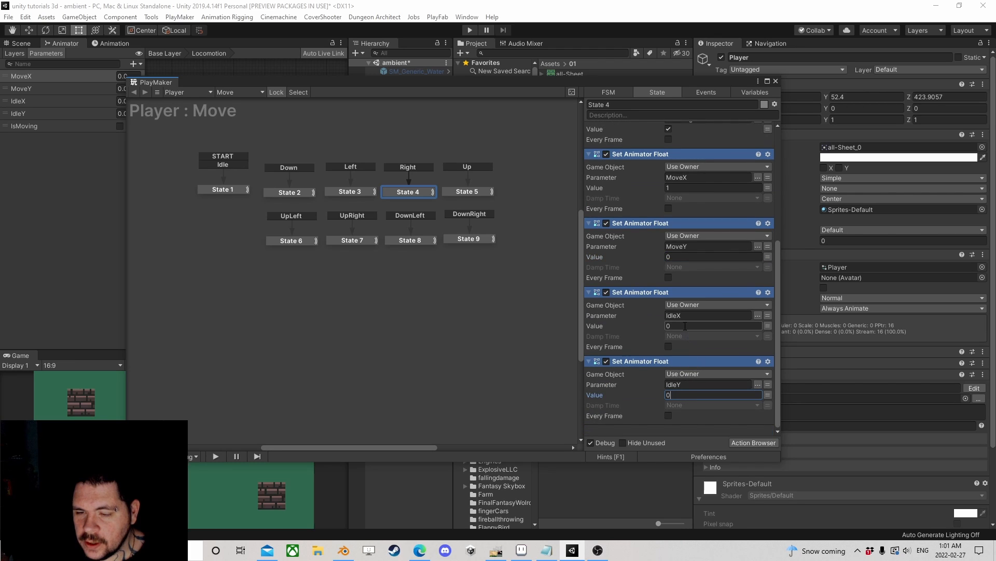
pyautogui.click(684, 325)
pyautogui.write('-1')
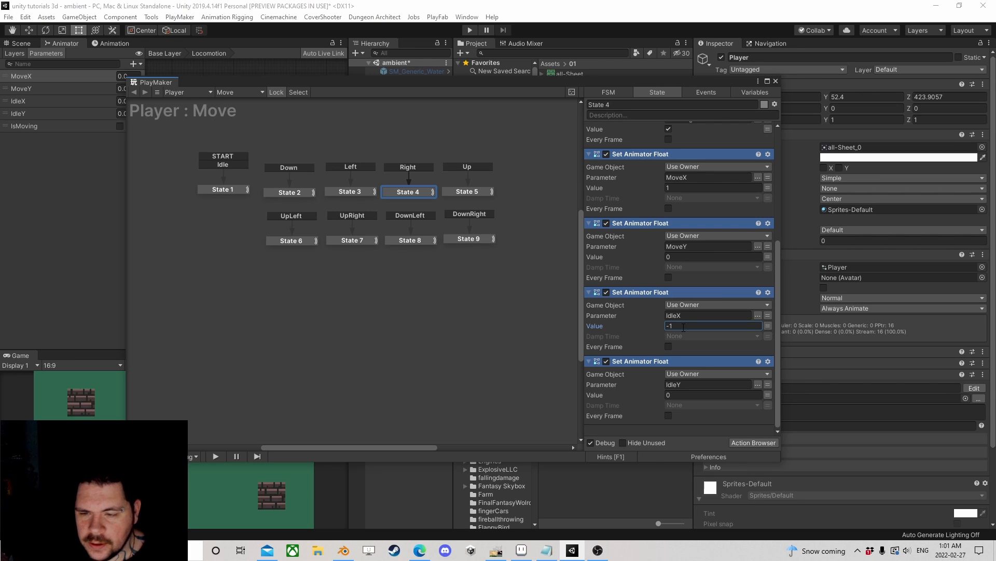
pyautogui.write('1')
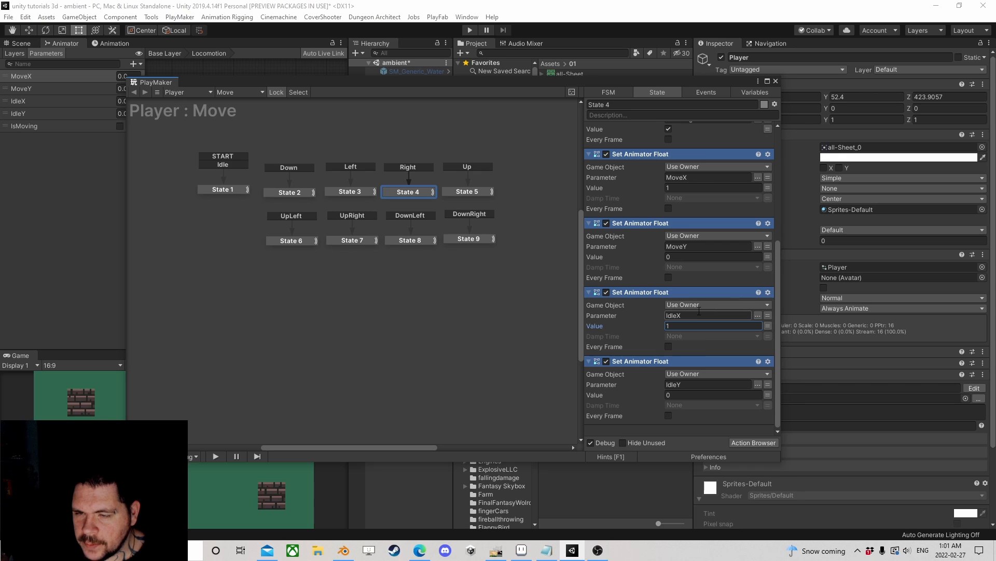
pyautogui.scroll(1, 699, 315)
pyautogui.scroll(-1, 699, 310)
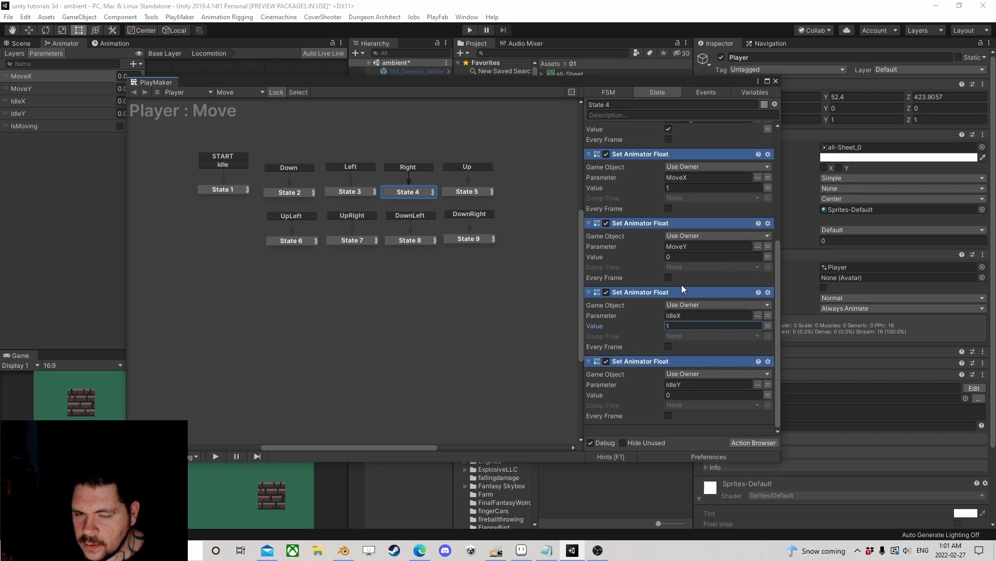
# Paste the four copied Set Animator Float actions into State 5, the Up state.
pyautogui.click(462, 193)
pyautogui.rightClick(638, 358)
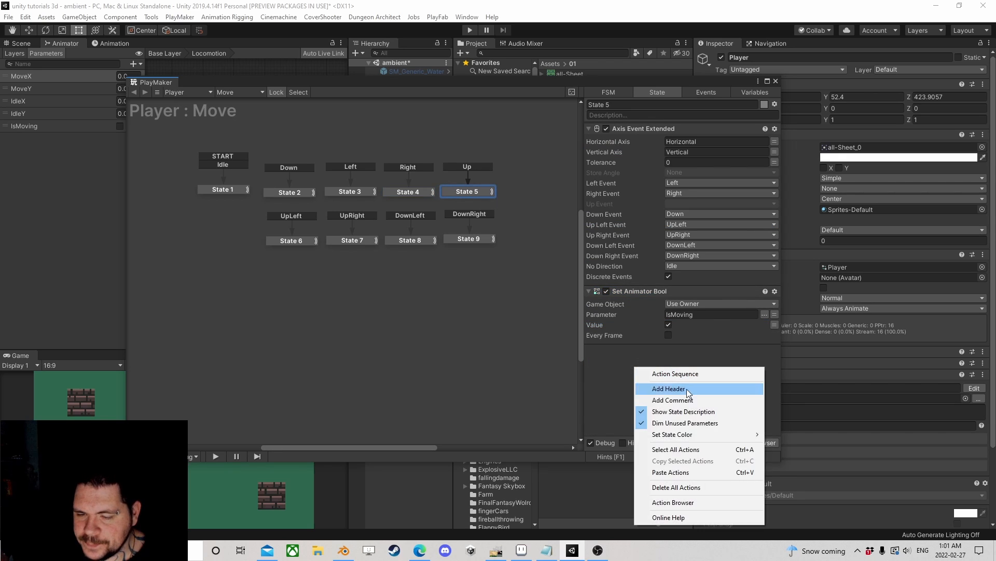
pyautogui.click(669, 485)
# Set State 5's MoveY value to 1 and its IdleY value to 1.
pyautogui.scroll(-5, 672, 276)
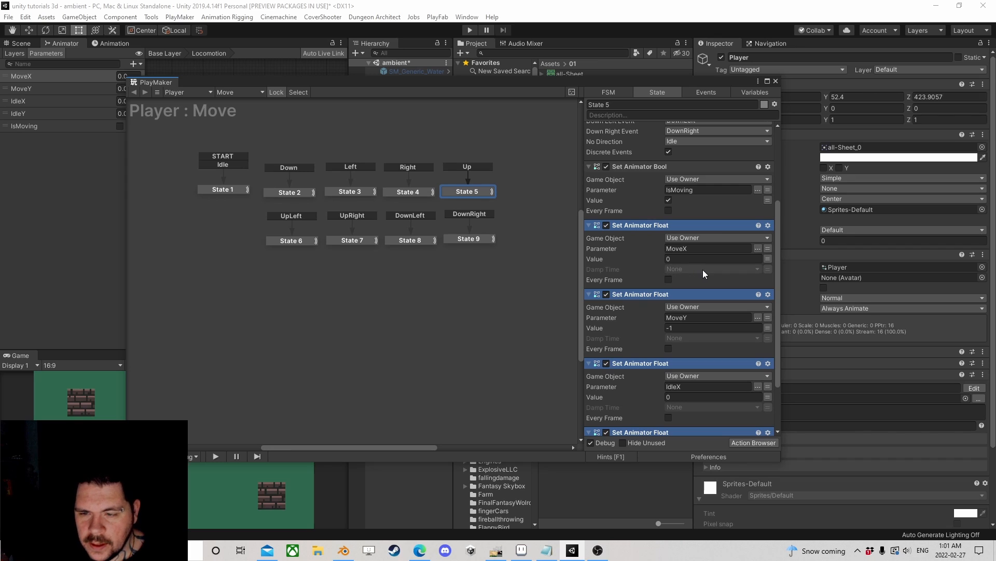
pyautogui.click(691, 327)
pyautogui.write('1')
pyautogui.scroll(-1, 691, 359)
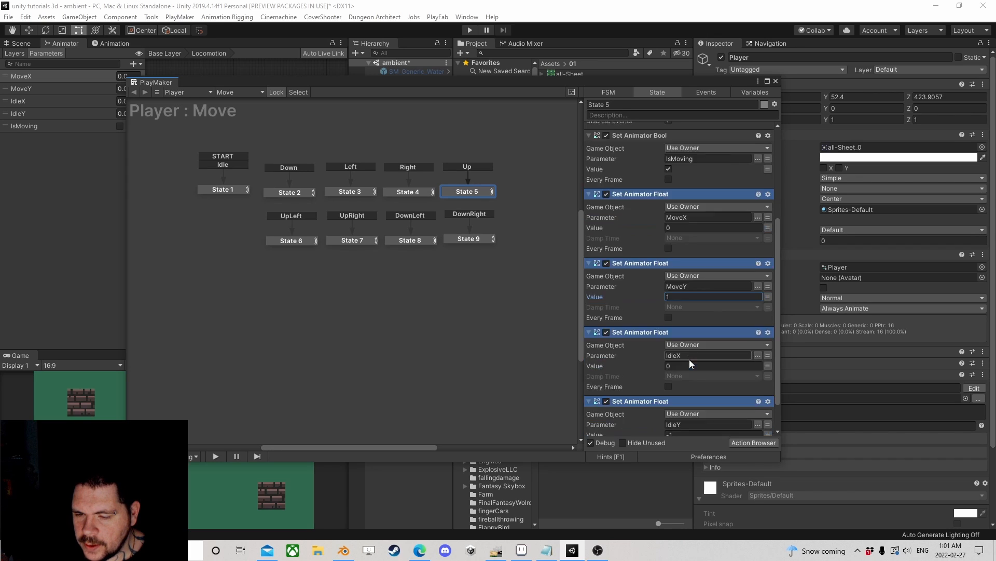
pyautogui.scroll(-1, 690, 363)
pyautogui.click(693, 395)
pyautogui.write('1')
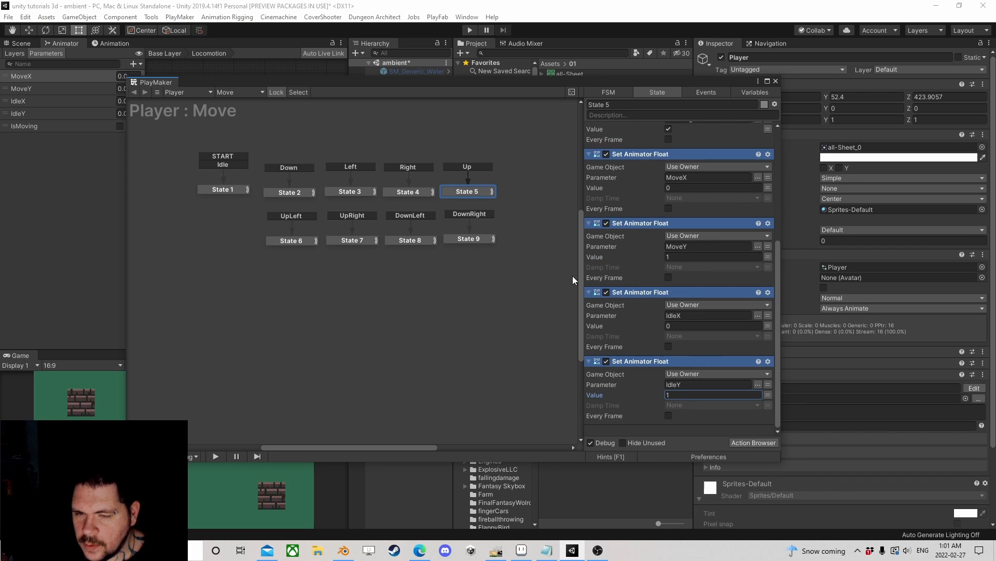
# Paste the four copied Set Animator Float actions into State 6, the UpLeft state.
pyautogui.click(293, 241)
pyautogui.rightClick(652, 363)
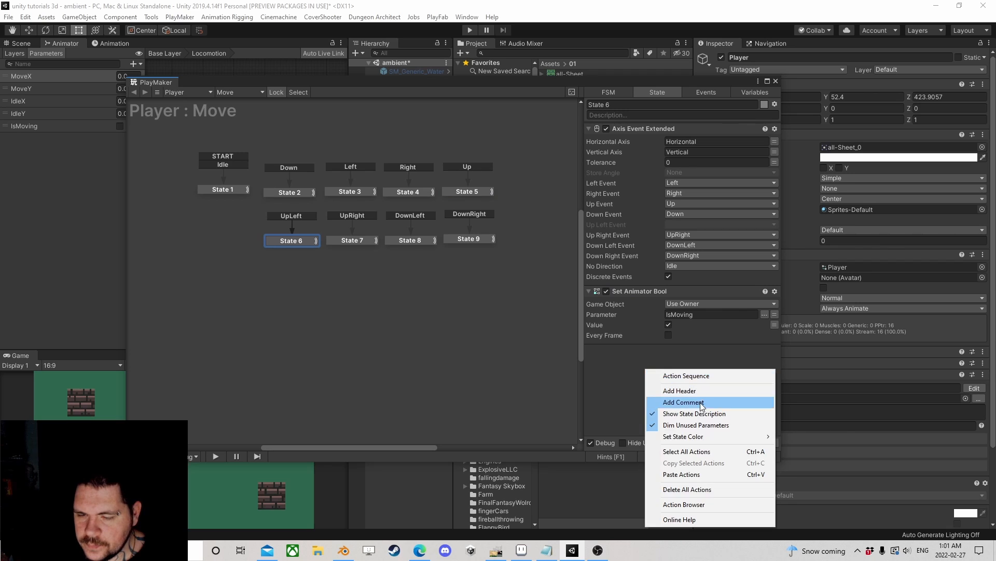
pyautogui.click(681, 474)
# Set State 6's MoveX value to -1 and its MoveY value to 1.
pyautogui.scroll(-2, 666, 311)
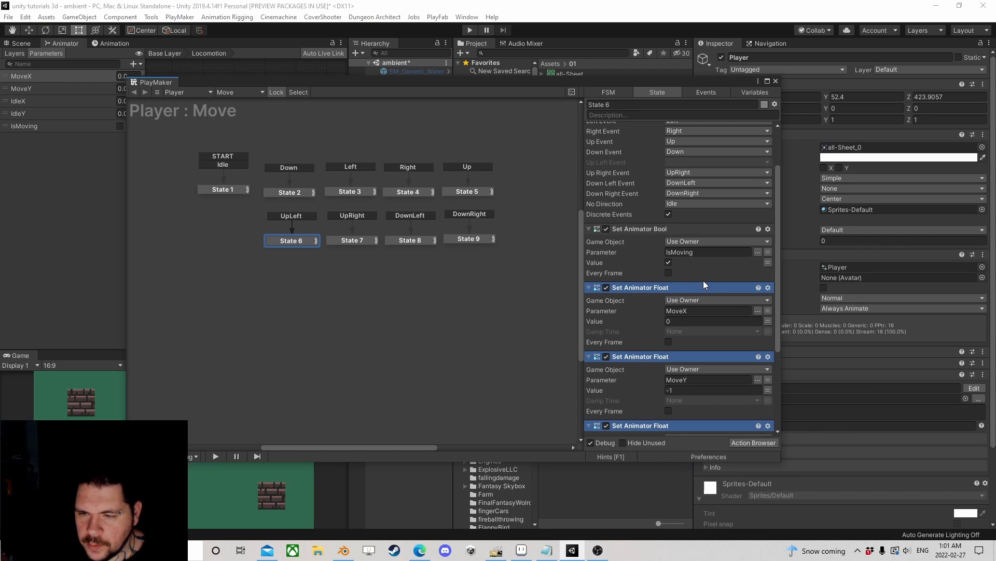
pyautogui.scroll(-1, 679, 292)
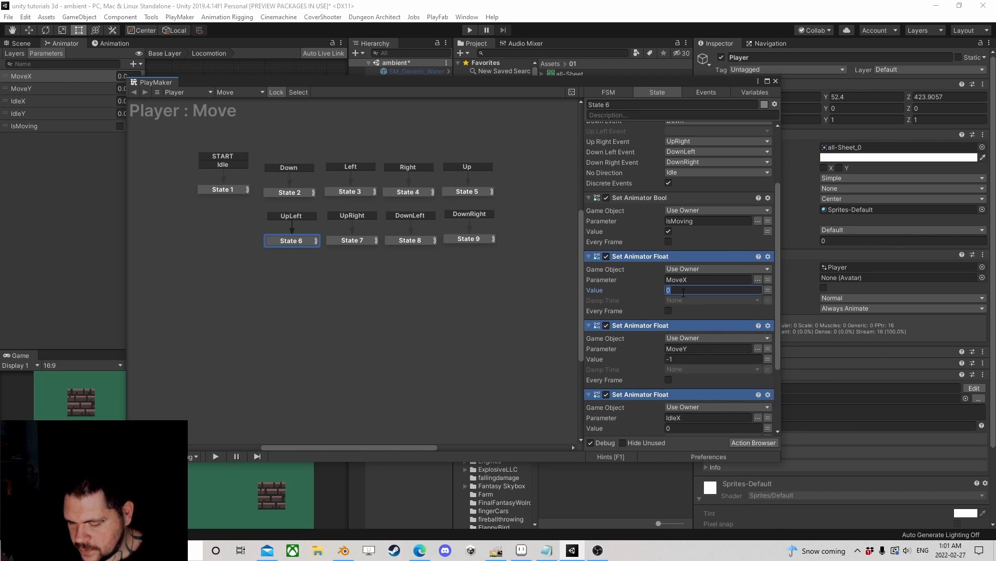
pyautogui.write('-1')
pyautogui.click(688, 359)
pyautogui.write('1')
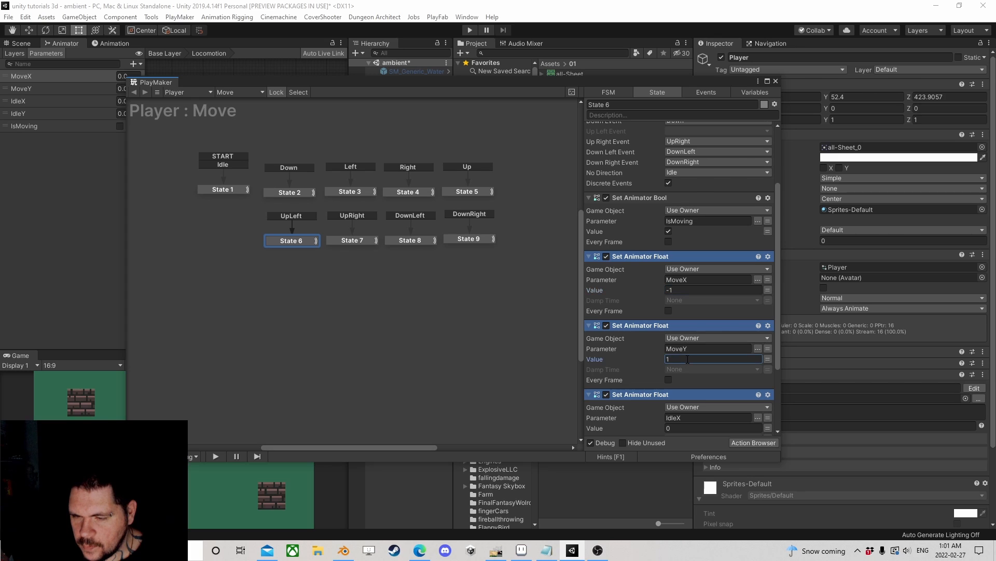
# Set State 6's IdleX value to -1 and its IdleY value to 1.
pyautogui.scroll(-3, 688, 343)
pyautogui.click(691, 334)
pyautogui.write('-')
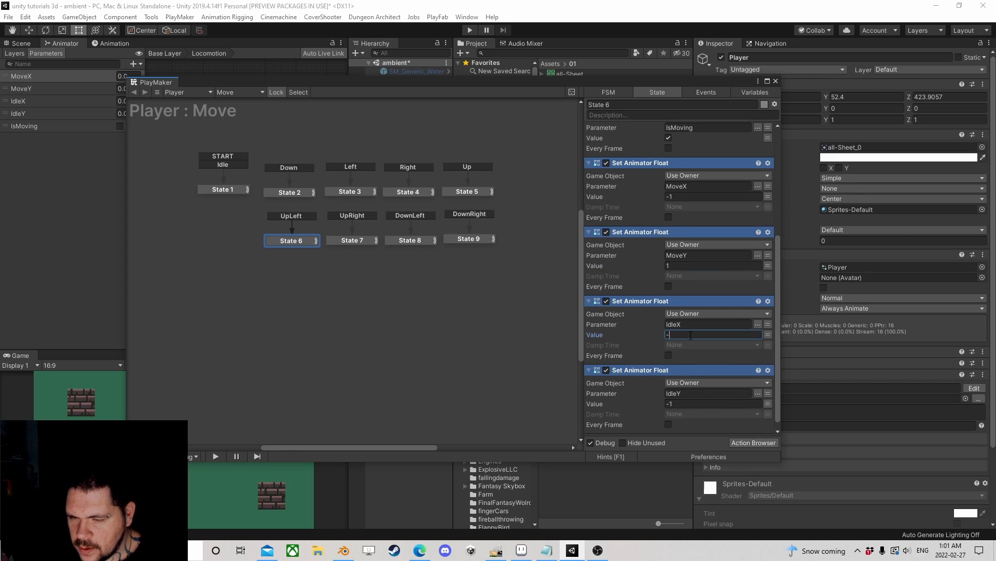
pyautogui.write('1')
pyautogui.scroll(-1, 689, 331)
pyautogui.click(679, 394)
pyautogui.write('1')
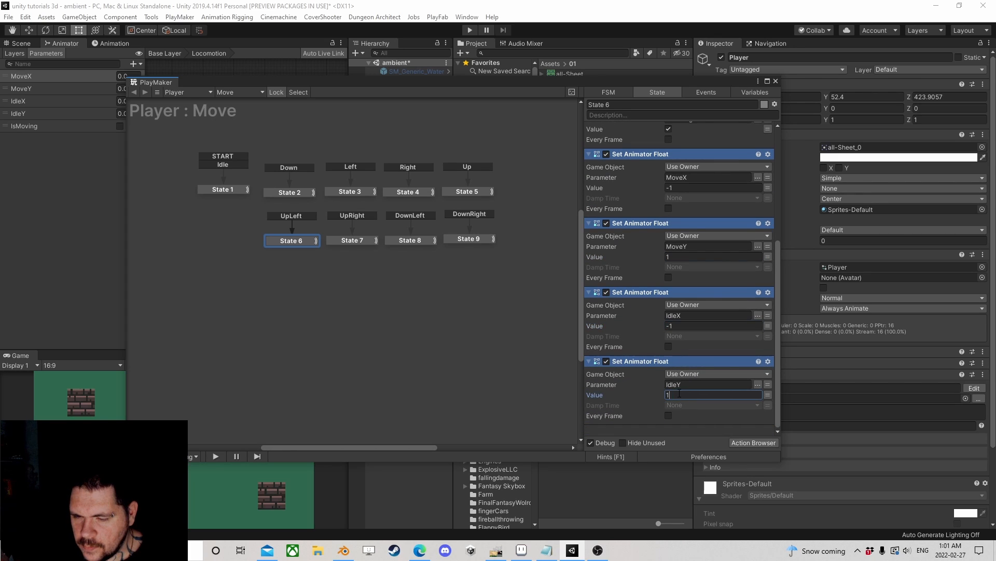
# Paste the four copied Set Animator Float actions into State 7, the UpRight state.
pyautogui.click(349, 241)
pyautogui.rightClick(612, 364)
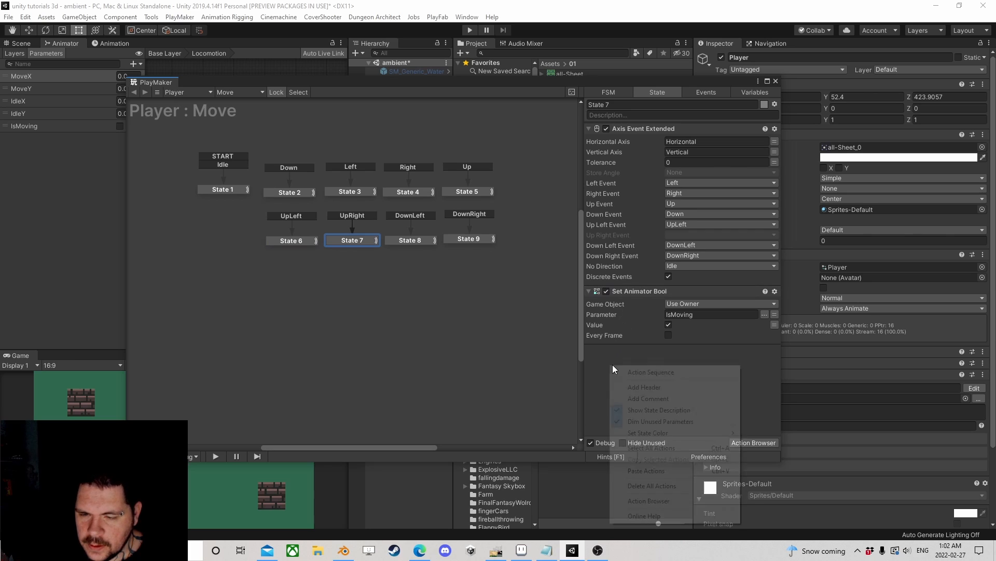
pyautogui.click(646, 471)
# Set State 7's MoveX and MoveY values both to 1.
pyautogui.scroll(-3, 677, 349)
pyautogui.click(673, 289)
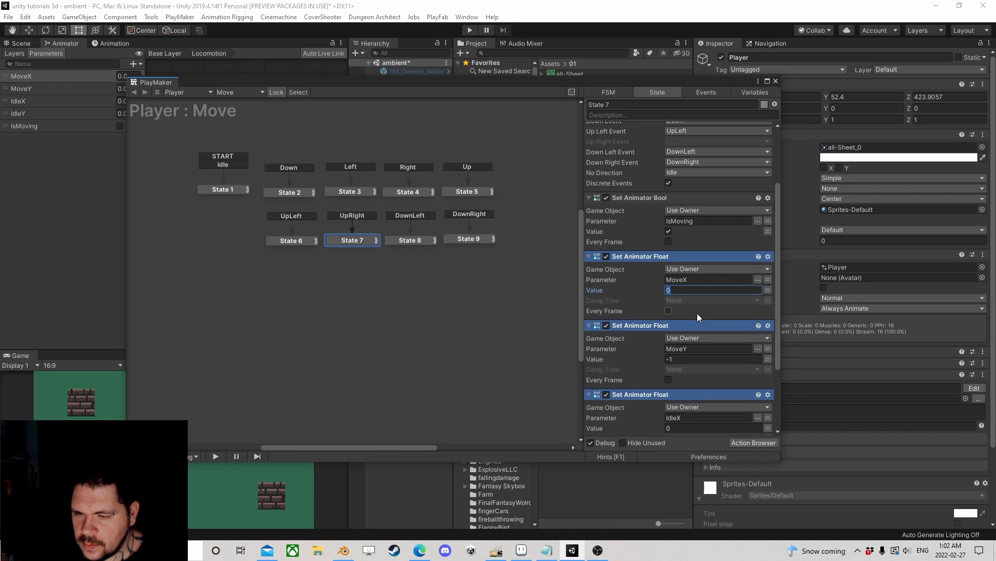
pyautogui.write('1')
pyautogui.click(687, 359)
pyautogui.write('1')
# Set State 7's IdleX and IdleY values both to 1.
pyautogui.scroll(-3, 693, 335)
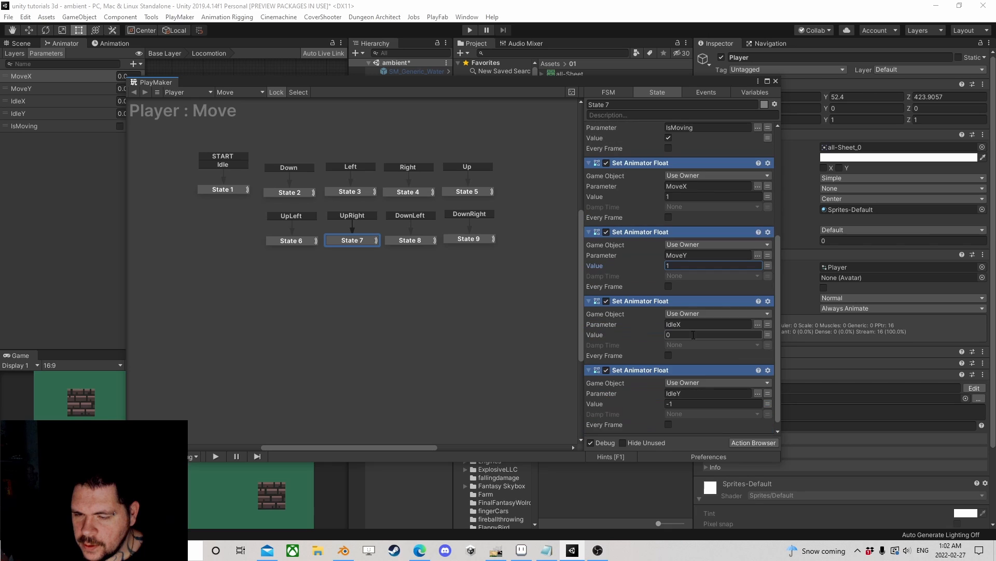
pyautogui.click(693, 334)
pyautogui.write('1')
pyautogui.click(691, 404)
pyautogui.write('1')
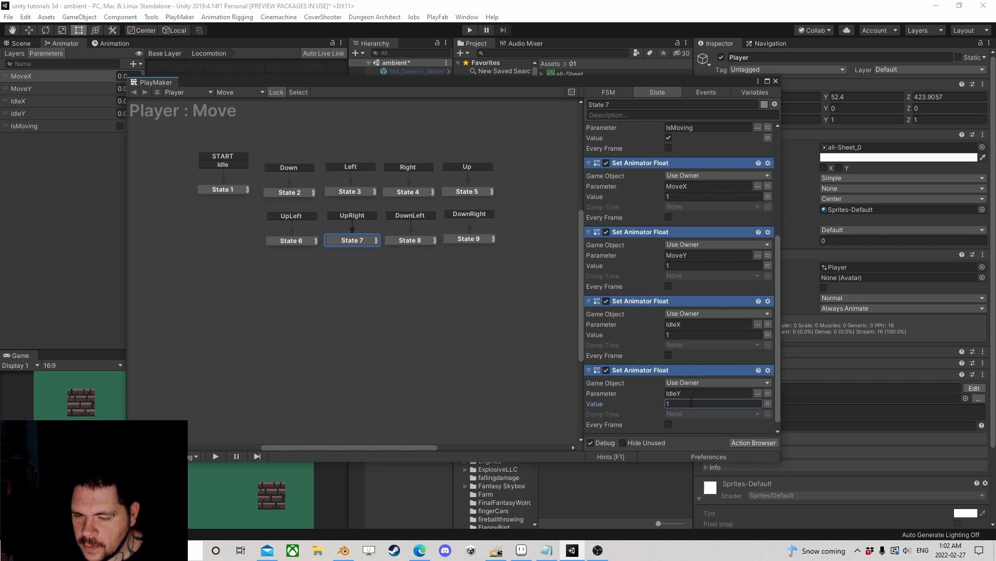
# Paste the four copied Set Animator Float actions into State 8, the DownLeft state.
pyautogui.click(422, 238)
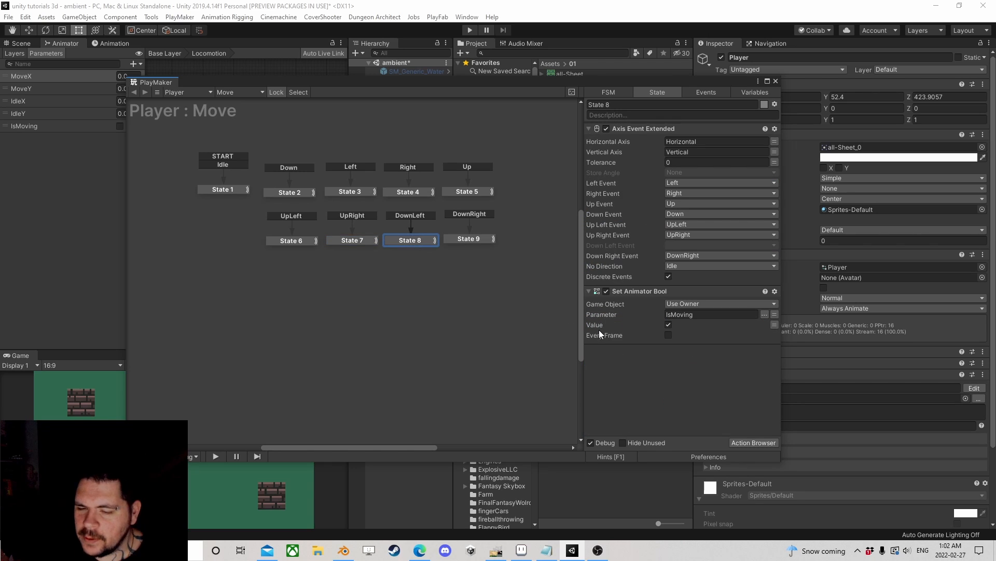
pyautogui.rightClick(613, 354)
pyautogui.click(653, 458)
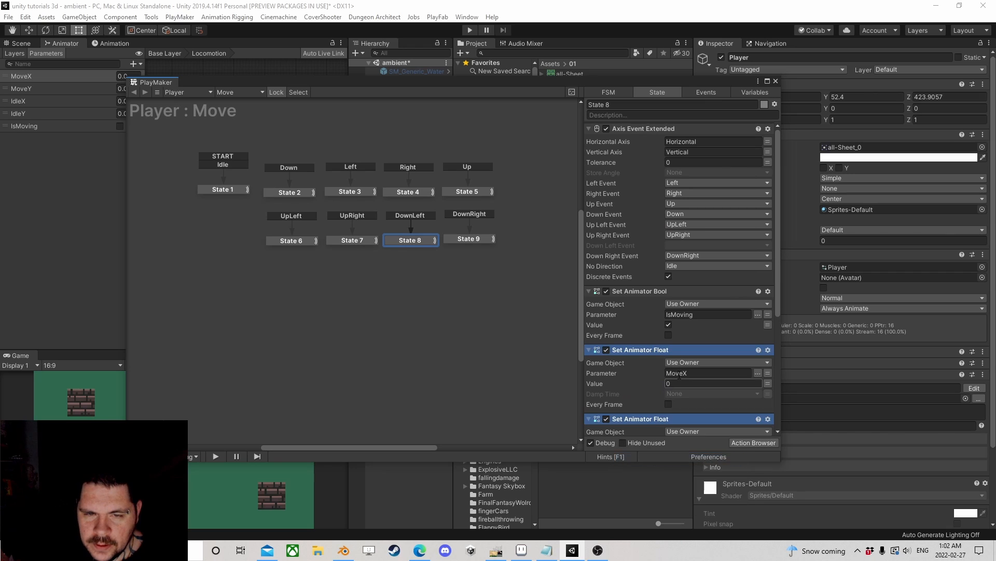
# Set State 8's MoveX value to -1 and its IdleX value to -1.
pyautogui.scroll(-3, 695, 303)
pyautogui.click(684, 290)
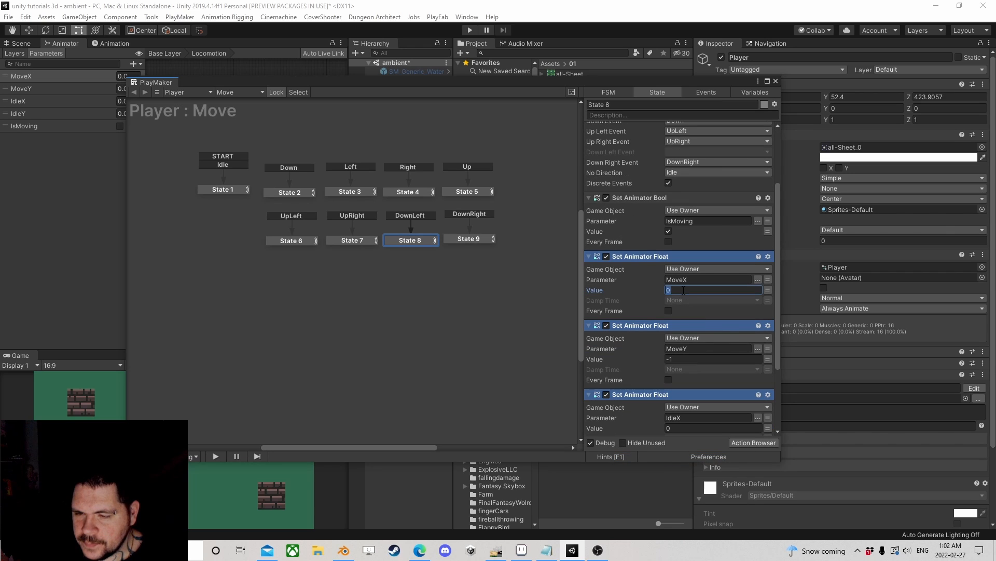
pyautogui.write('-1')
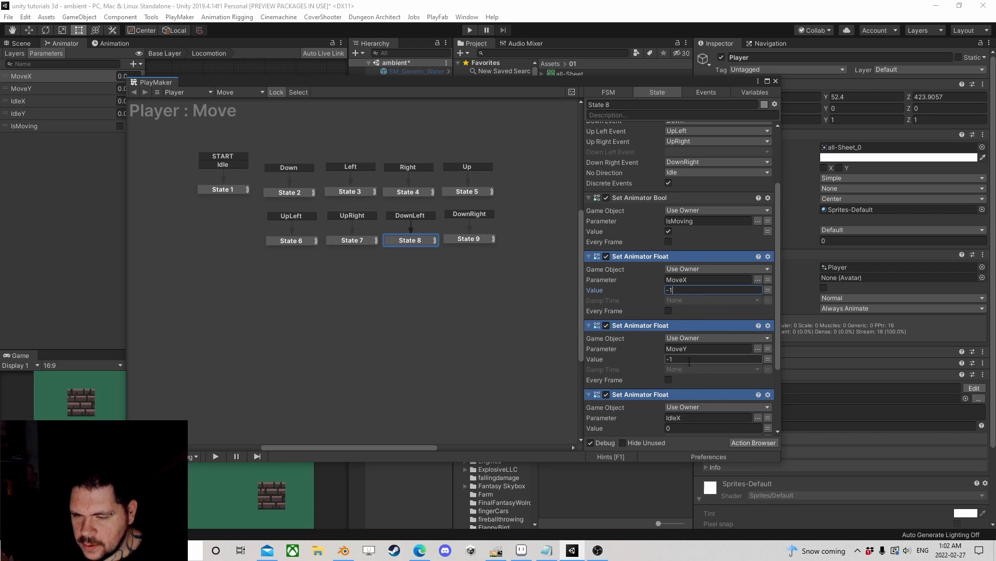
pyautogui.scroll(-2, 685, 362)
pyautogui.click(684, 364)
pyautogui.write('-1')
pyautogui.scroll(-1, 688, 361)
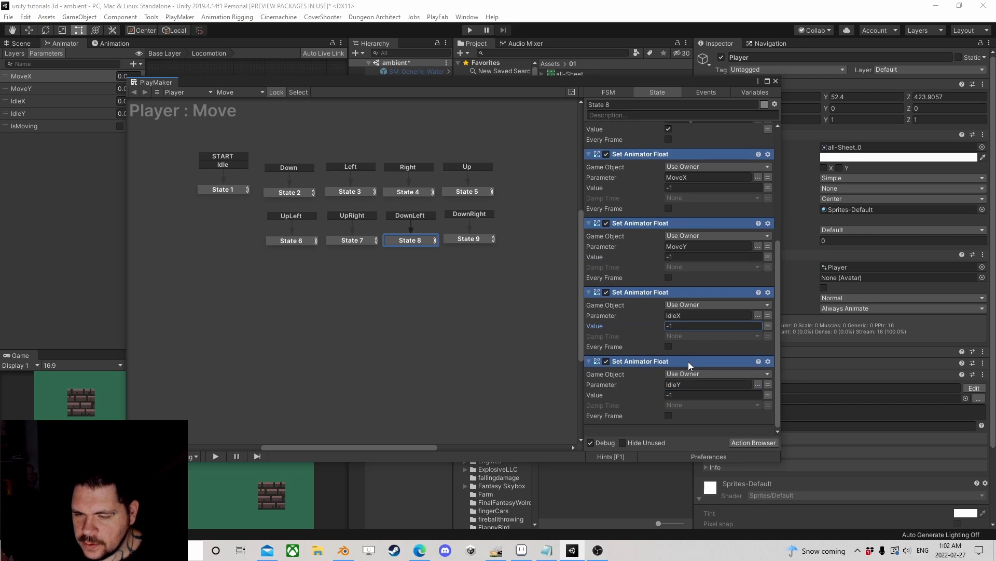
# Paste the four copied Set Animator Float actions into State 9, the DownRight state.
pyautogui.click(469, 238)
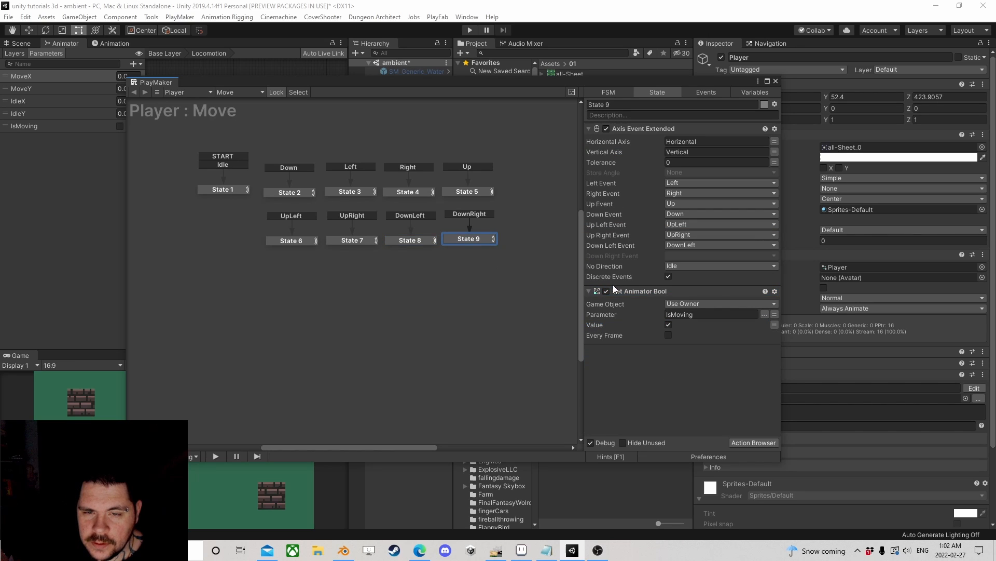
pyautogui.rightClick(621, 366)
pyautogui.click(644, 465)
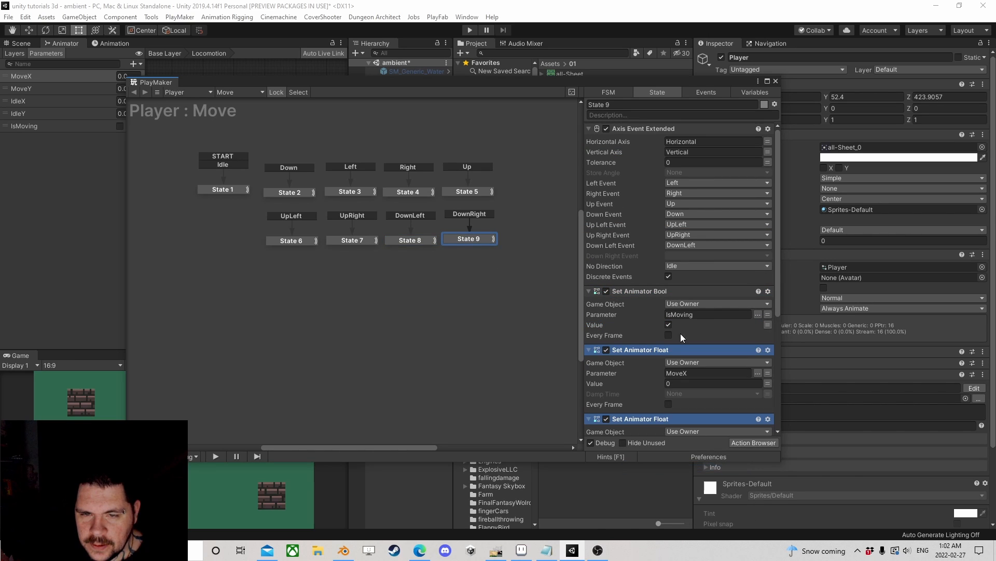
# Set State 9's MoveX value to 1 and its IdleX value to 1.
pyautogui.scroll(-2, 684, 312)
pyautogui.click(695, 289)
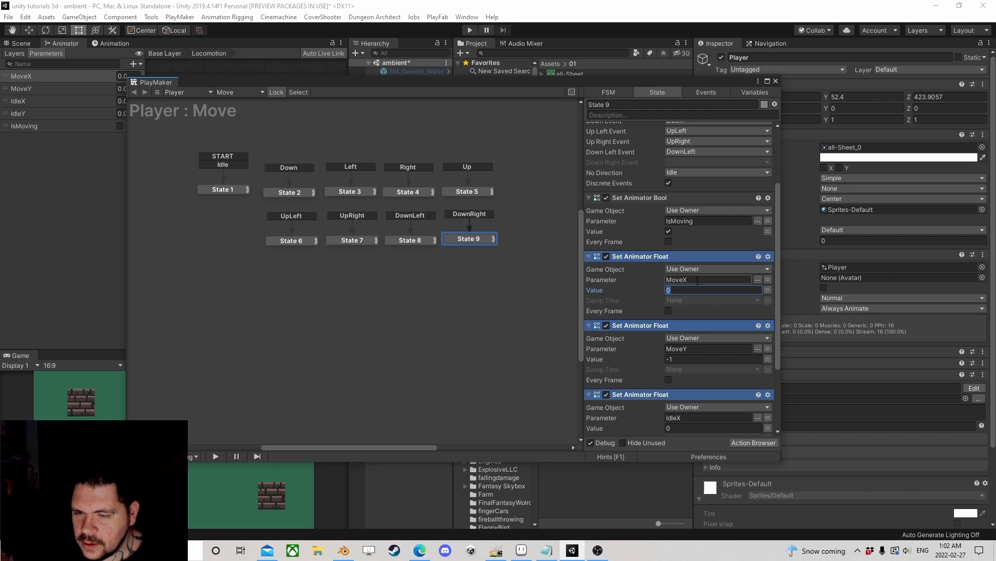
pyautogui.write('1')
pyautogui.scroll(-2, 691, 350)
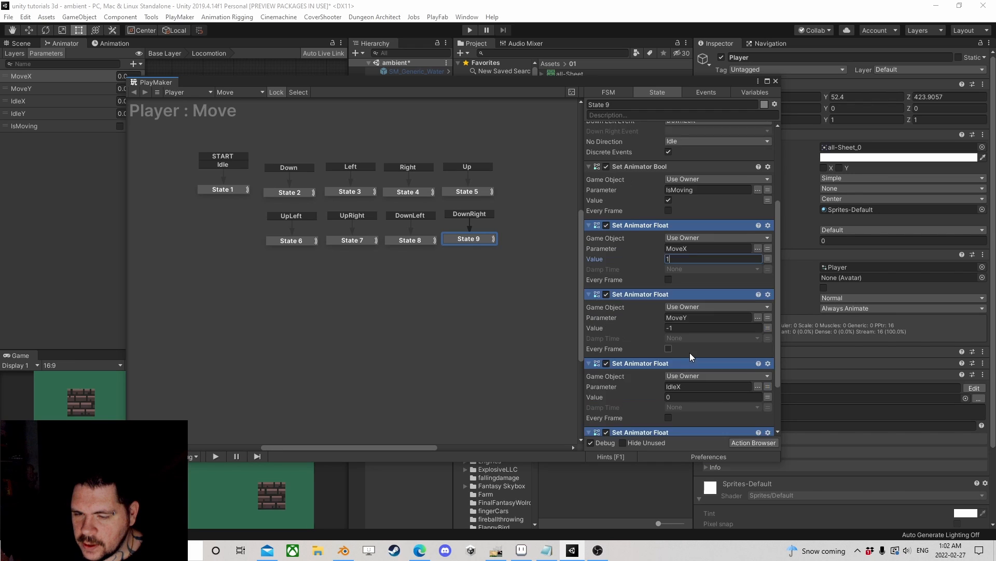
pyautogui.click(684, 366)
pyautogui.write('1')
pyautogui.scroll(-2, 685, 356)
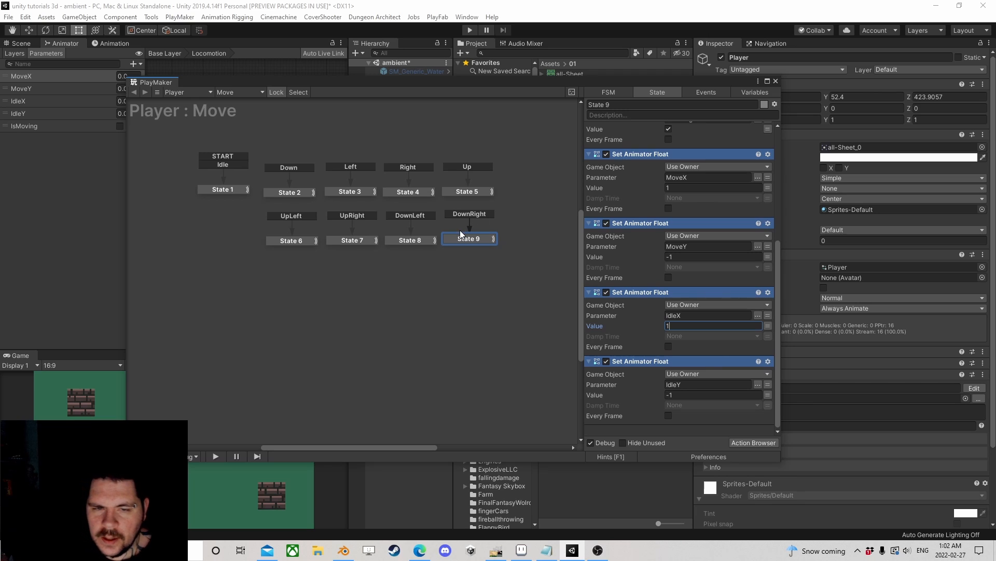
# Close the PlayMaker editor and enlarge the Game view in height and width.
pyautogui.click(776, 81)
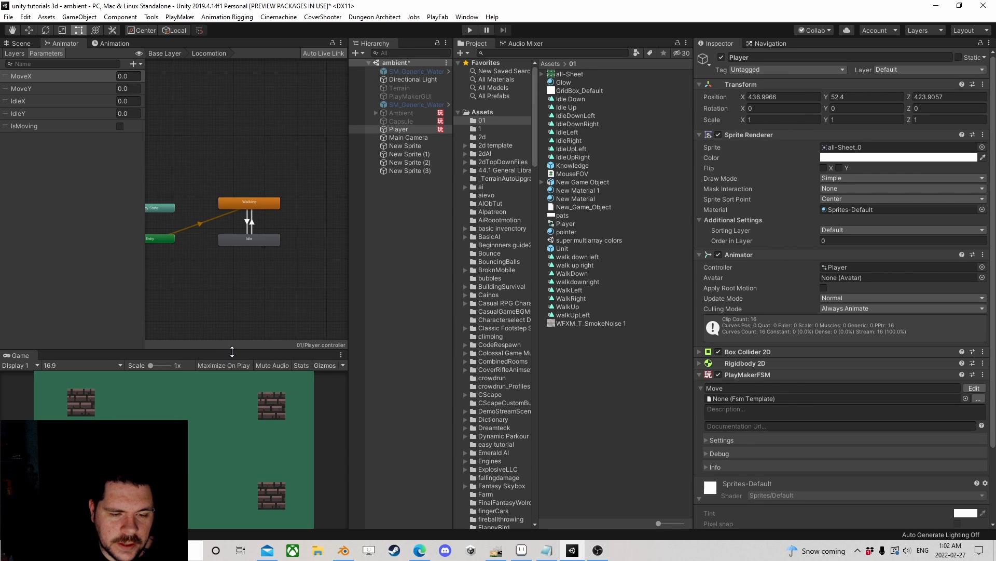
pyautogui.moveTo(234, 349); pyautogui.dragTo(218, 67)
pyautogui.moveTo(347, 243); pyautogui.dragTo(539, 248)
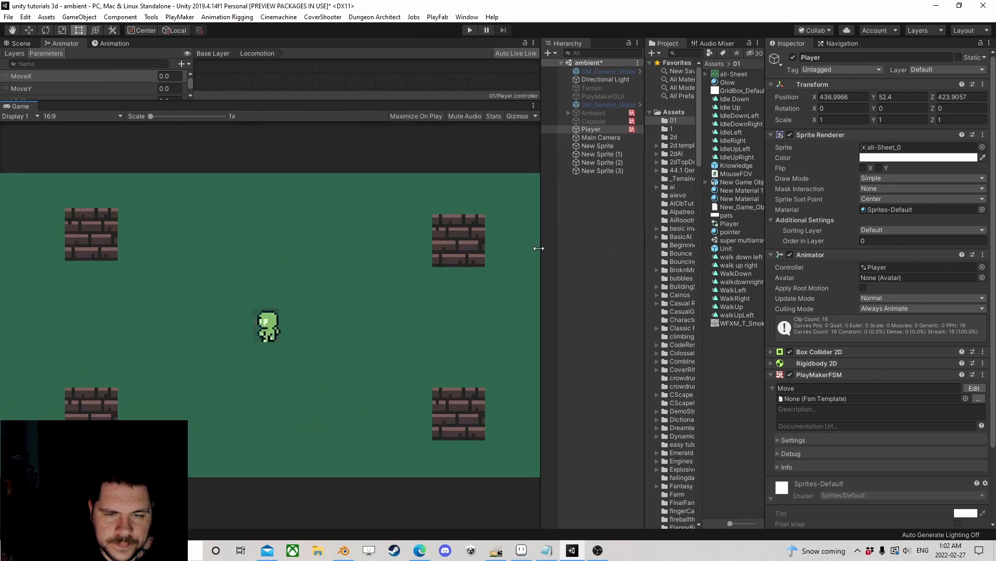
# Run the game and steer the Player right, left, up and down to test the directional animations.
pyautogui.click(470, 31)
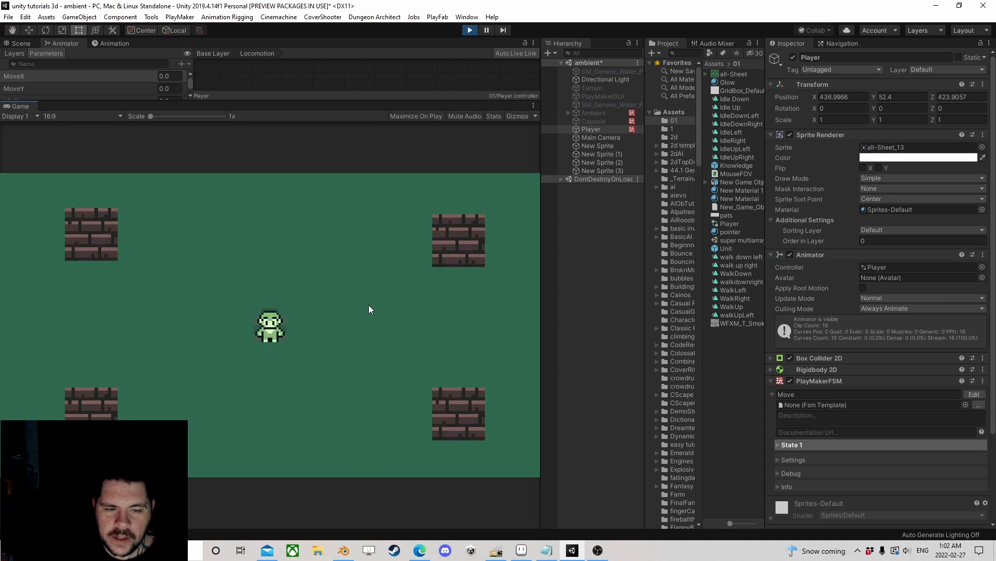
pyautogui.press('d')
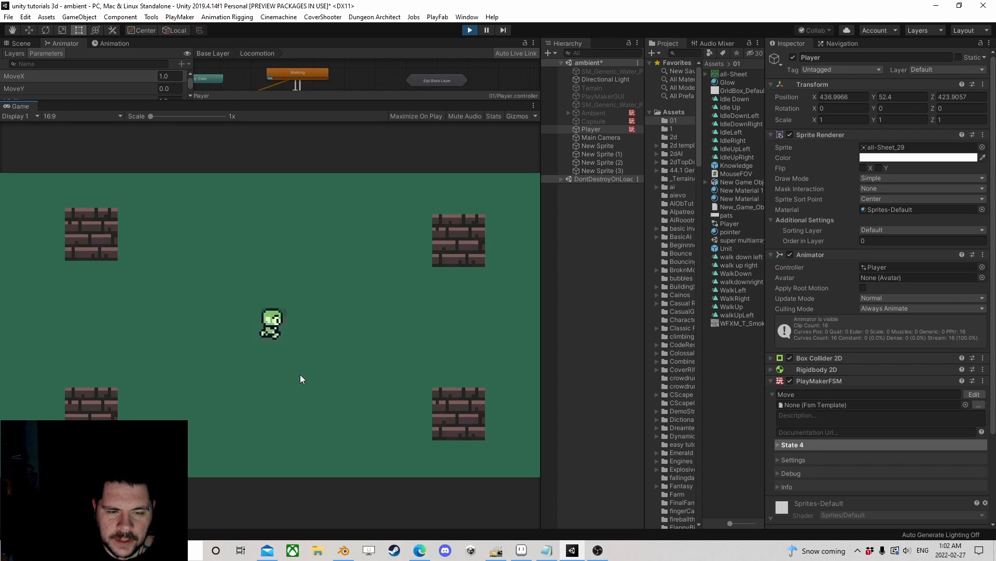
pyautogui.press('a')
pyautogui.press('w')
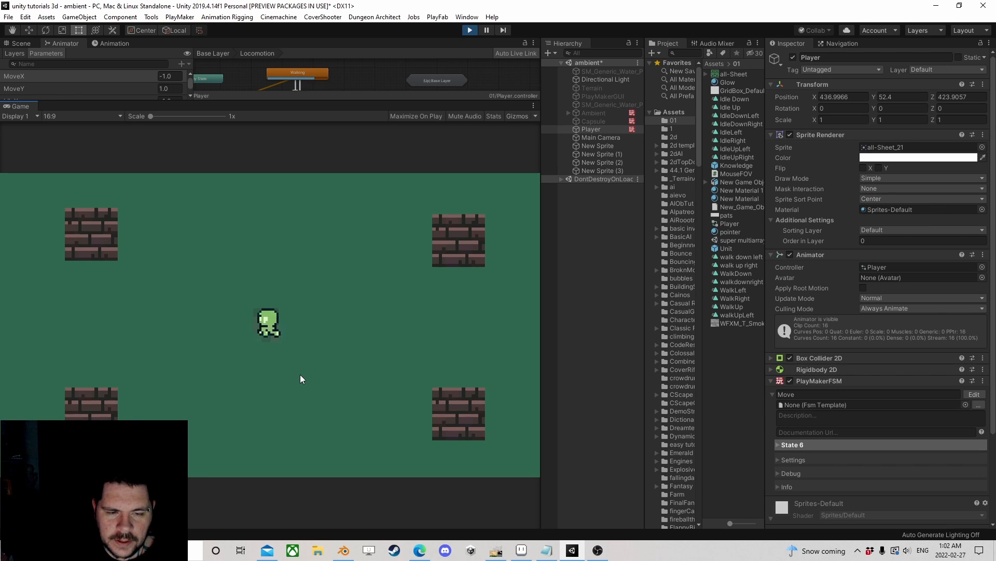
pyautogui.press('s')
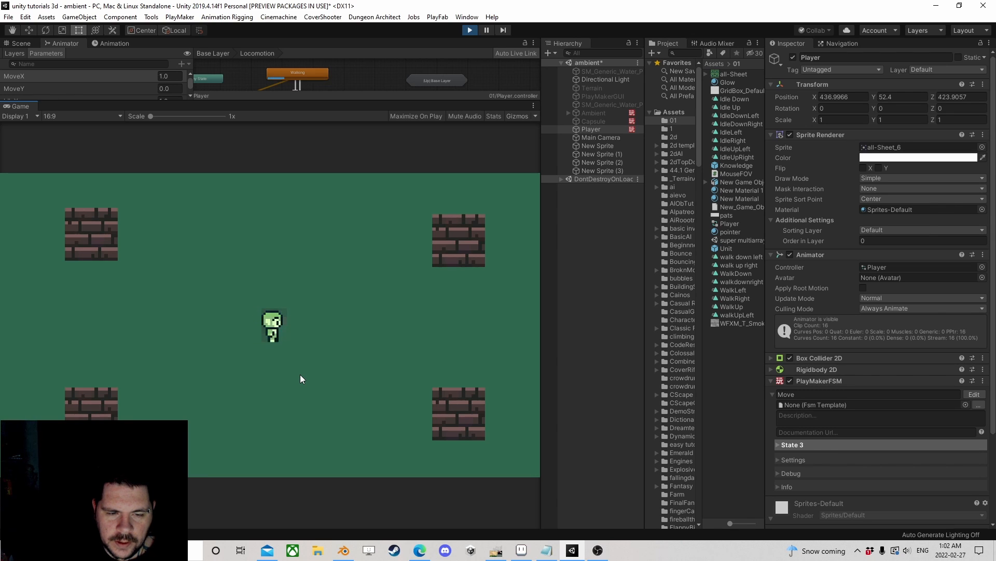
# Stop the game, shrink the Game view's height, and open the Player's Move state machine for editing.
pyautogui.click(469, 30)
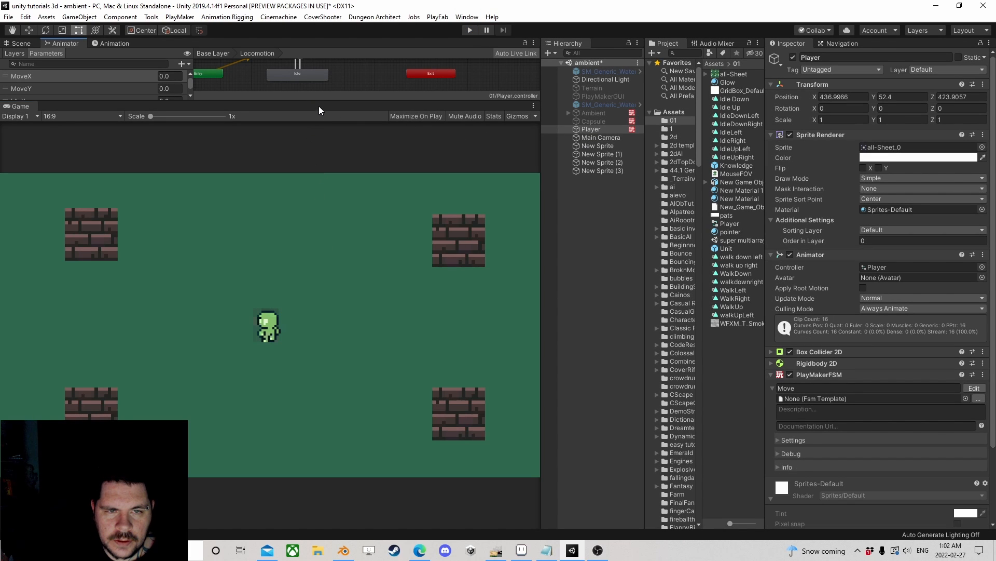
pyautogui.moveTo(318, 104); pyautogui.dragTo(318, 266)
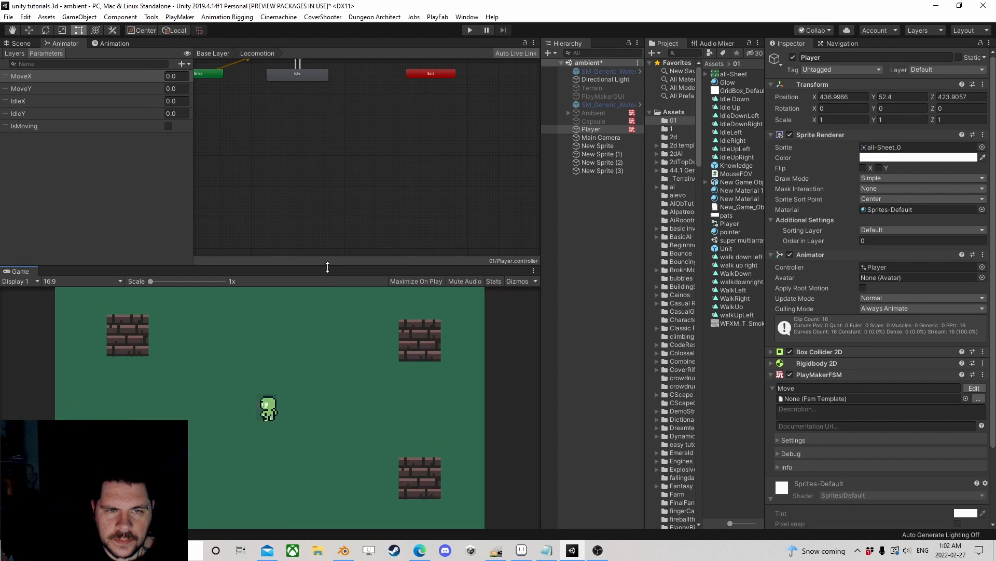
pyautogui.click(590, 130)
pyautogui.click(974, 388)
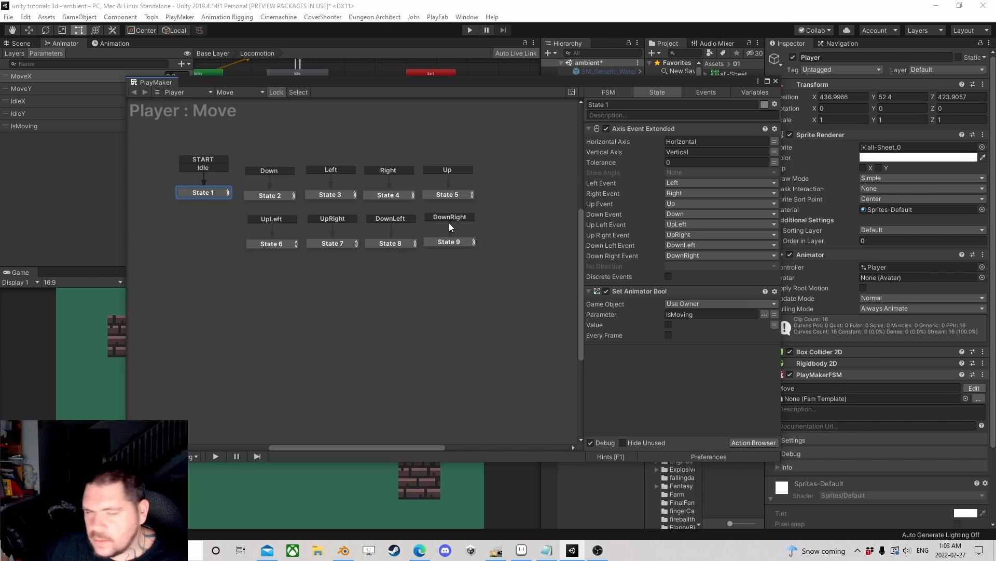
# Examine the actions of State 1, the Idle state, and State 2, the Down state.
pyautogui.click(214, 192)
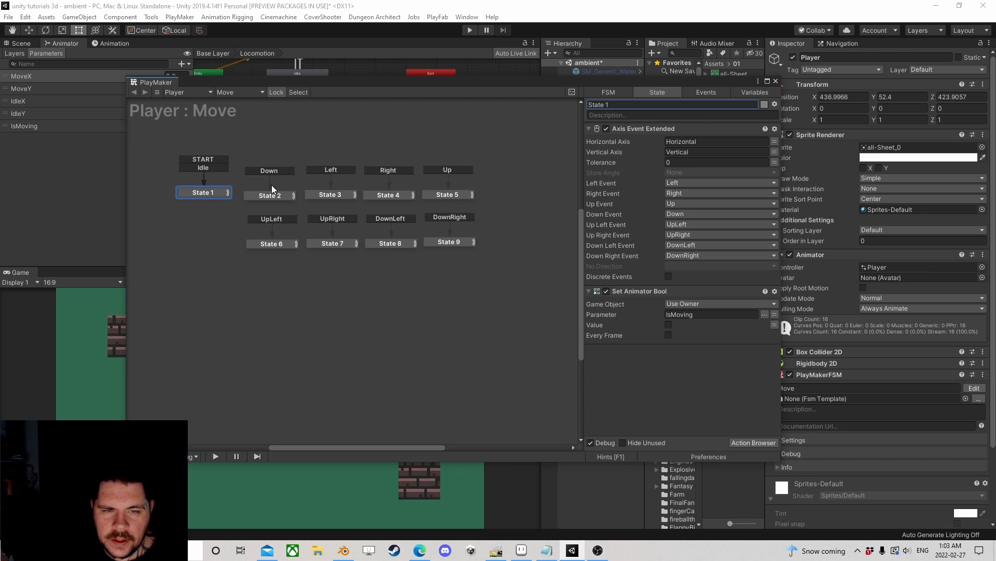
pyautogui.click(262, 197)
pyautogui.scroll(-5, 708, 276)
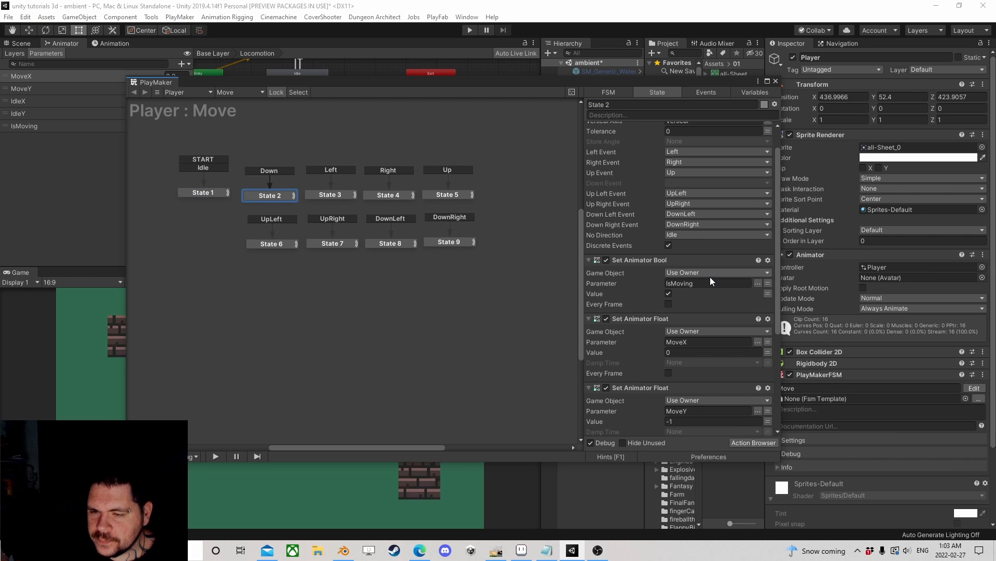
pyautogui.scroll(-4, 713, 279)
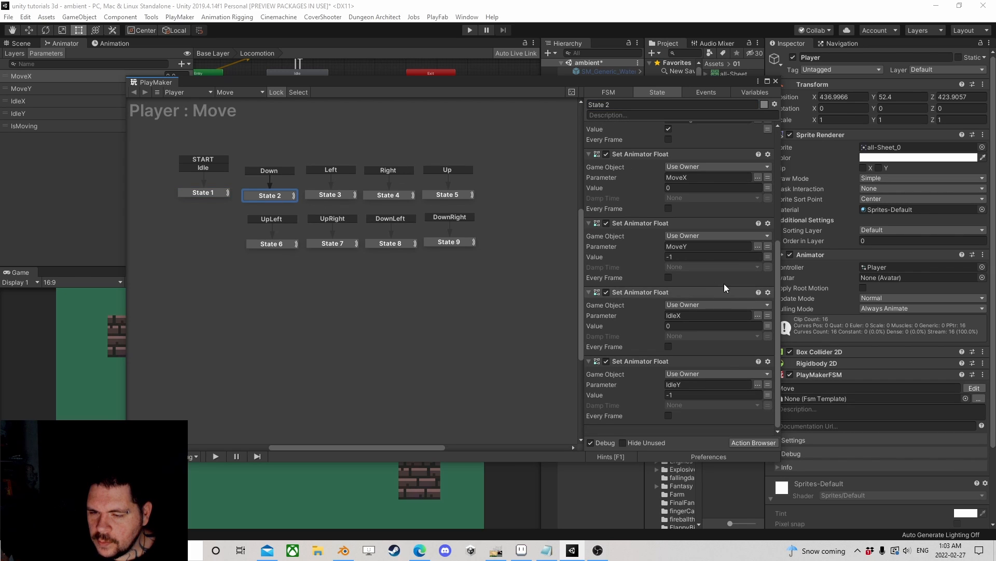
pyautogui.scroll(6, 722, 280)
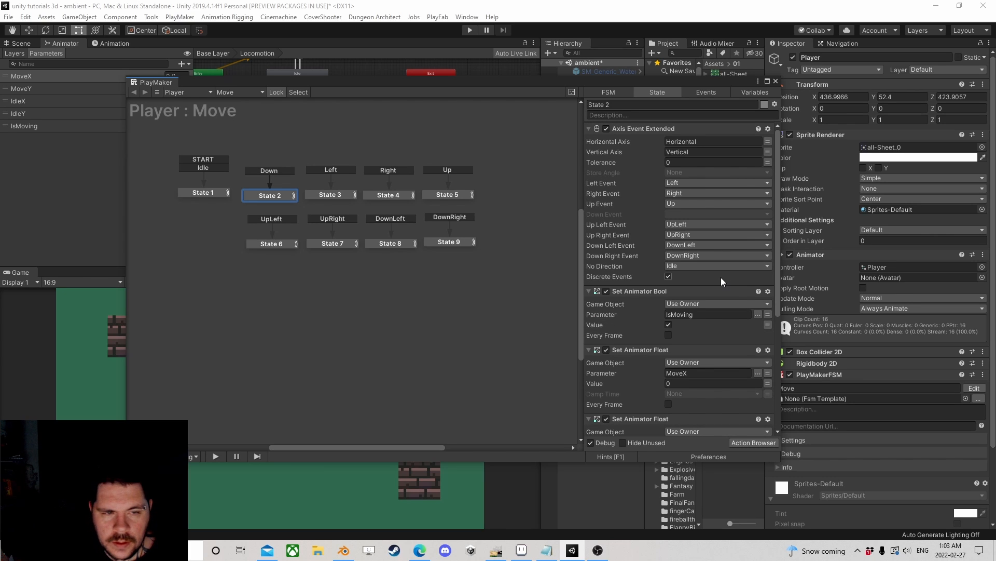
pyautogui.scroll(-4, 721, 277)
pyautogui.scroll(4, 721, 277)
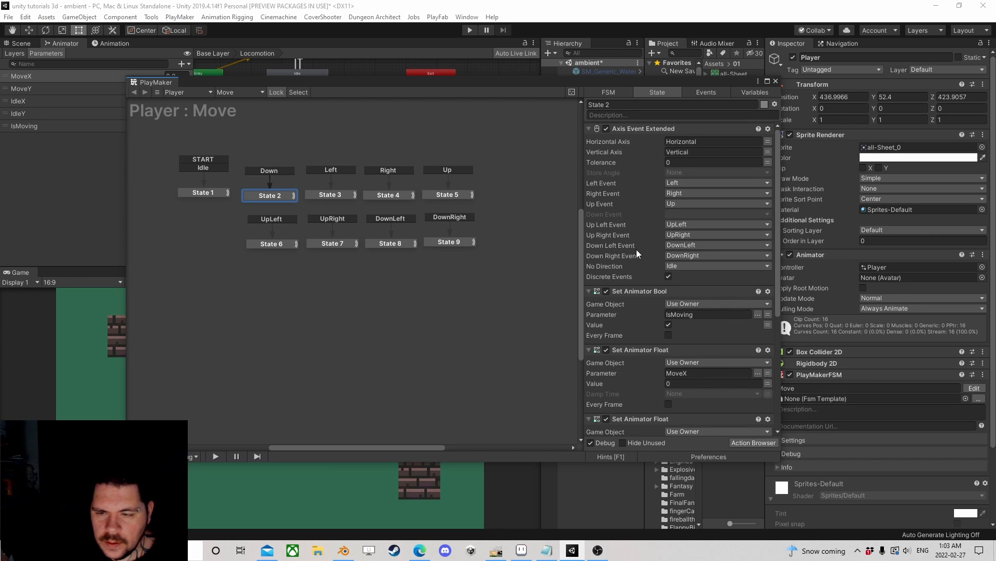
pyautogui.scroll(-3, 638, 249)
pyautogui.click(204, 194)
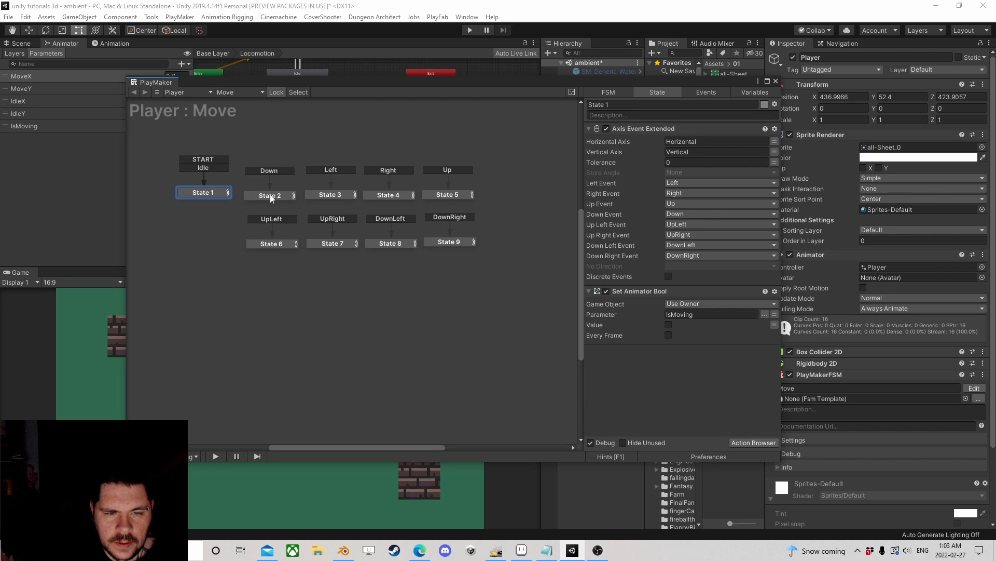
pyautogui.click(327, 244)
# Add the Physics Set Velocity action and the Physics2D Set Velocity 2d action to State 2, the Down state.
pyautogui.click(263, 199)
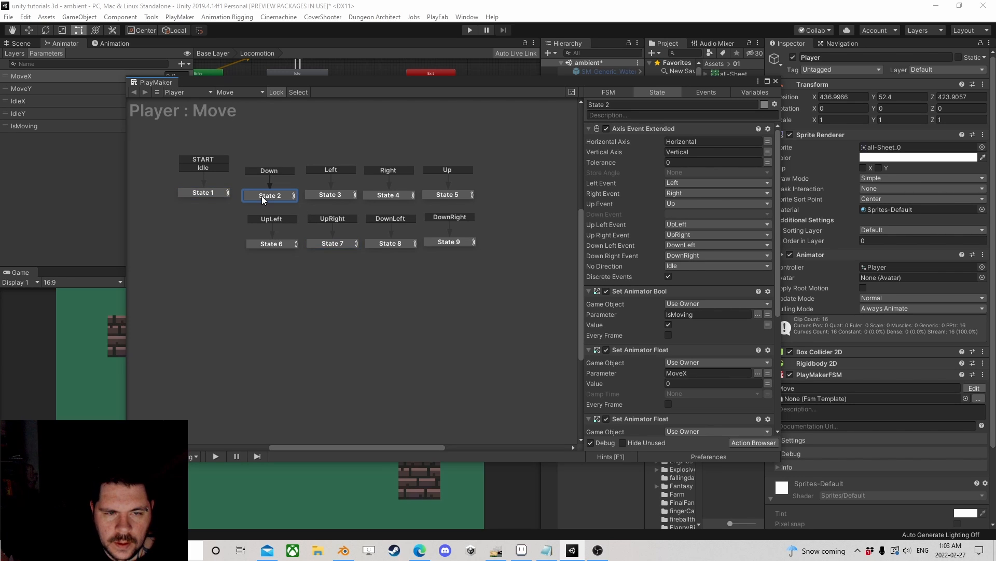
pyautogui.click(753, 442)
pyautogui.write('s')
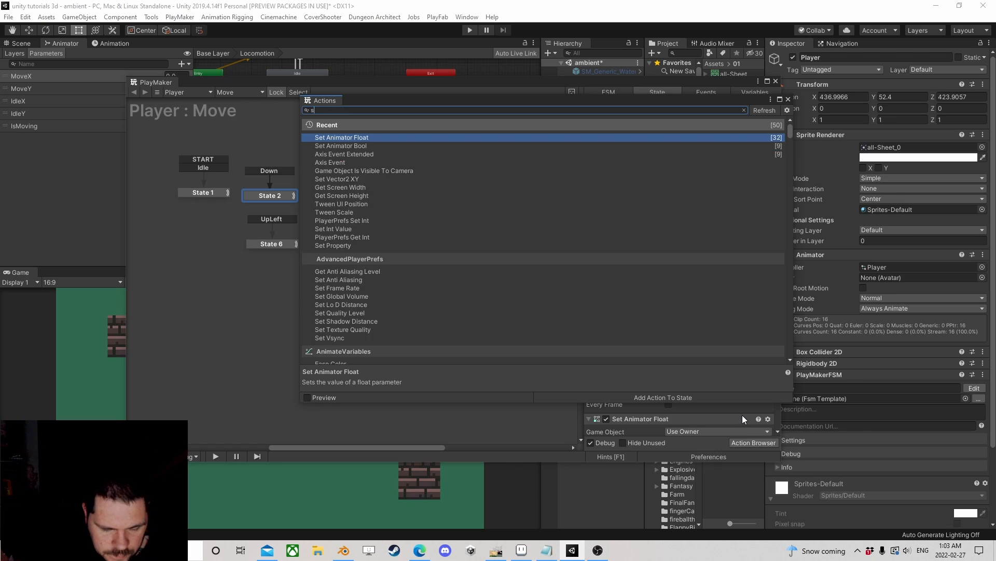
pyautogui.write('et vel')
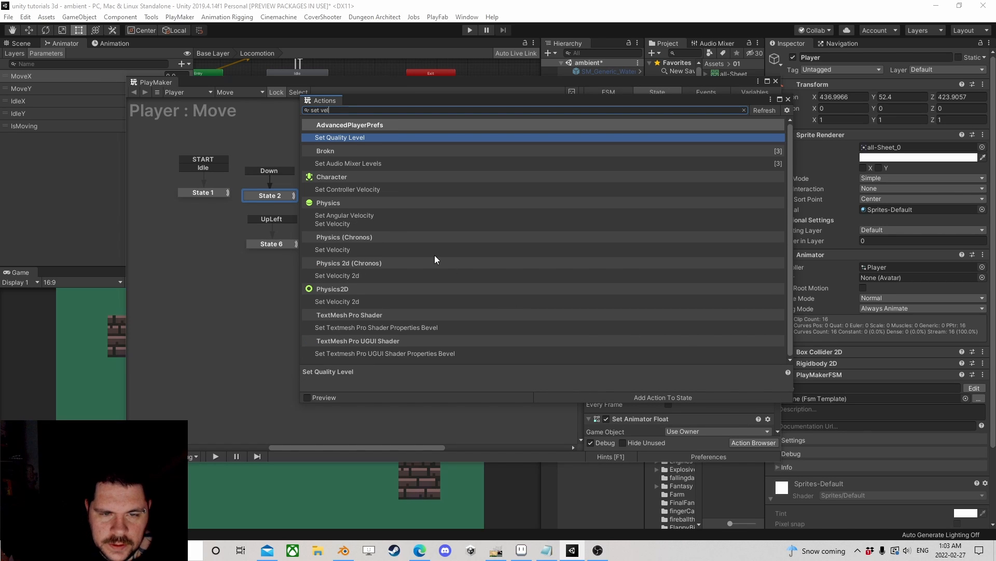
pyautogui.doubleClick(340, 223)
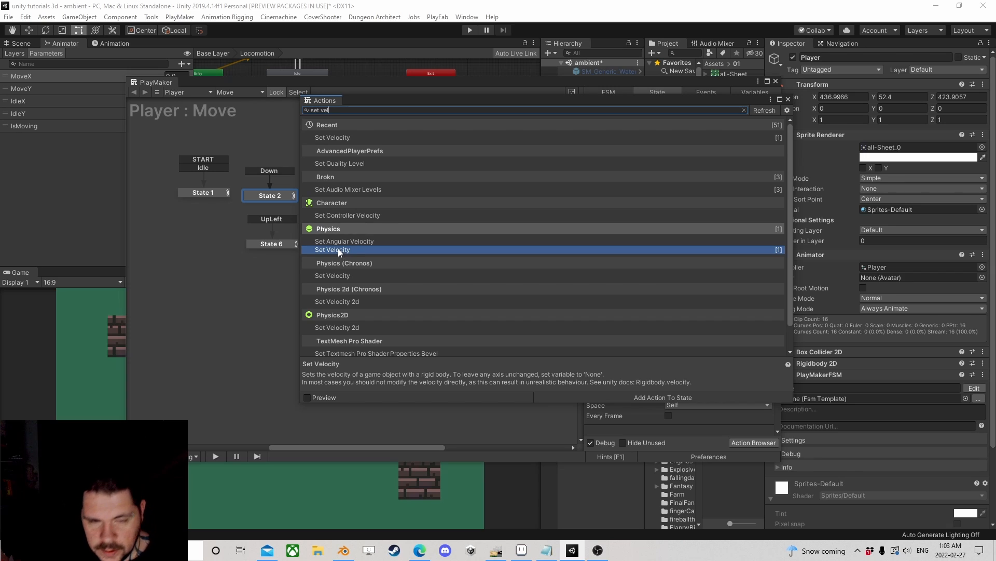
pyautogui.scroll(-1, 357, 259)
pyautogui.click(337, 300)
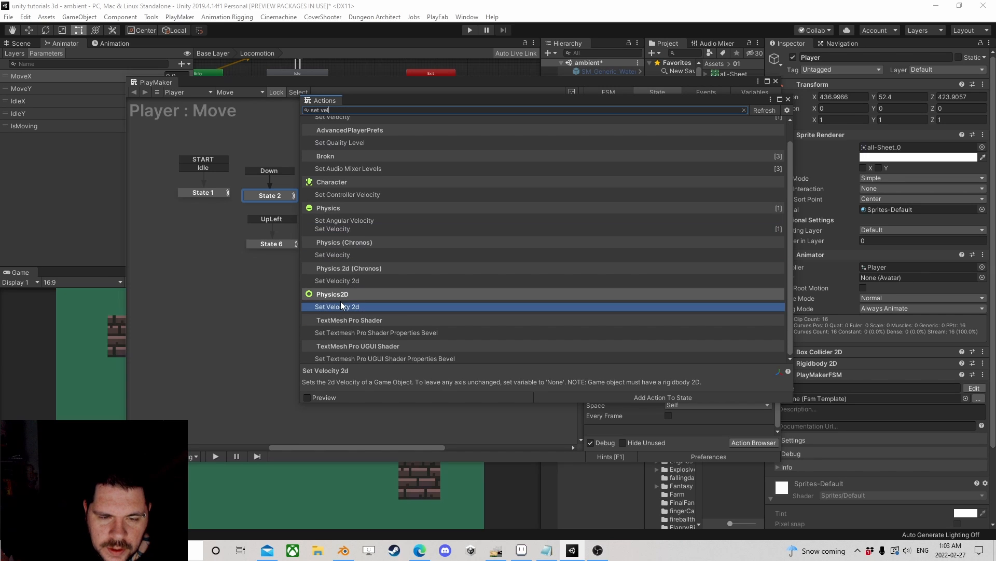
pyautogui.doubleClick(342, 307)
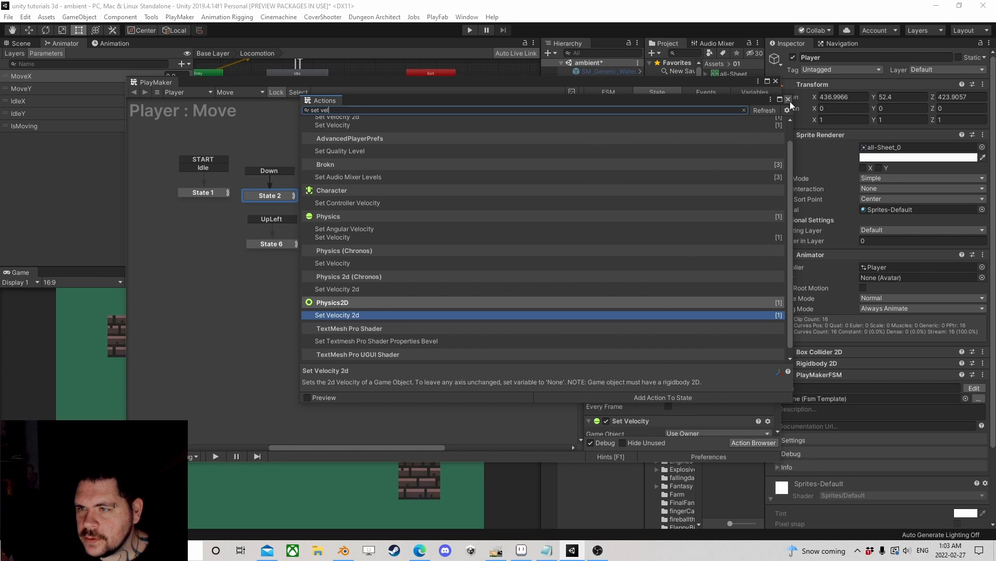
pyautogui.click(789, 99)
# Delete the Physics Set Velocity action from State 2, keeping only Set Velocity 2d.
pyautogui.scroll(-3, 642, 341)
pyautogui.click(642, 341)
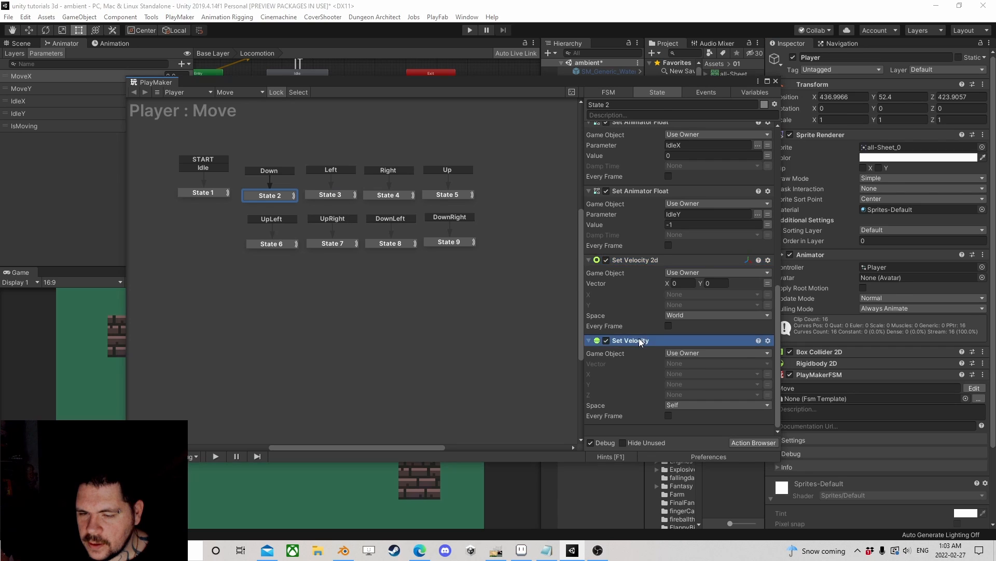
pyautogui.press('Delete')
# Set the Y vector of State 2's Set Velocity 2d action to -1 and enable Every Frame.
pyautogui.click(708, 373)
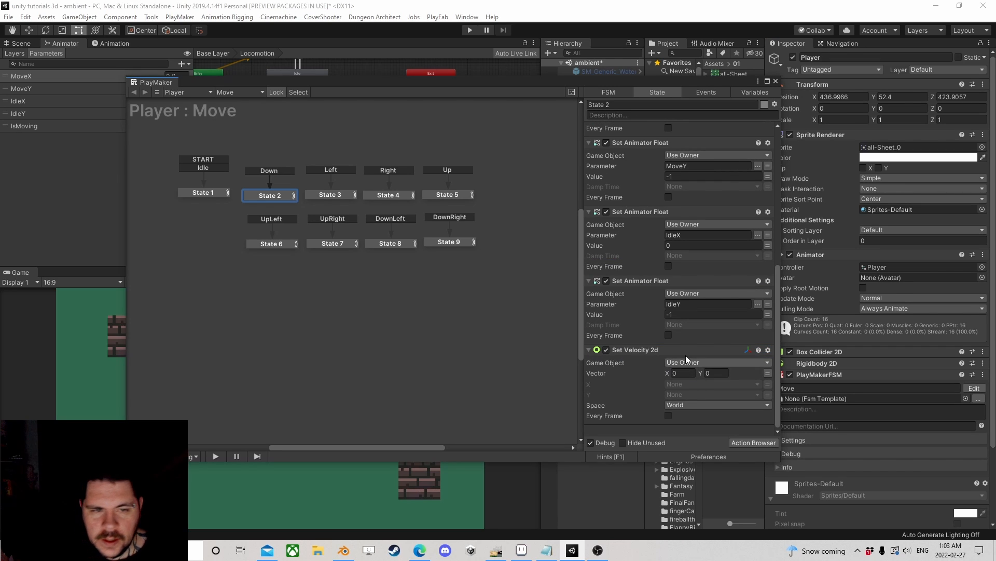
pyautogui.press('Tab')
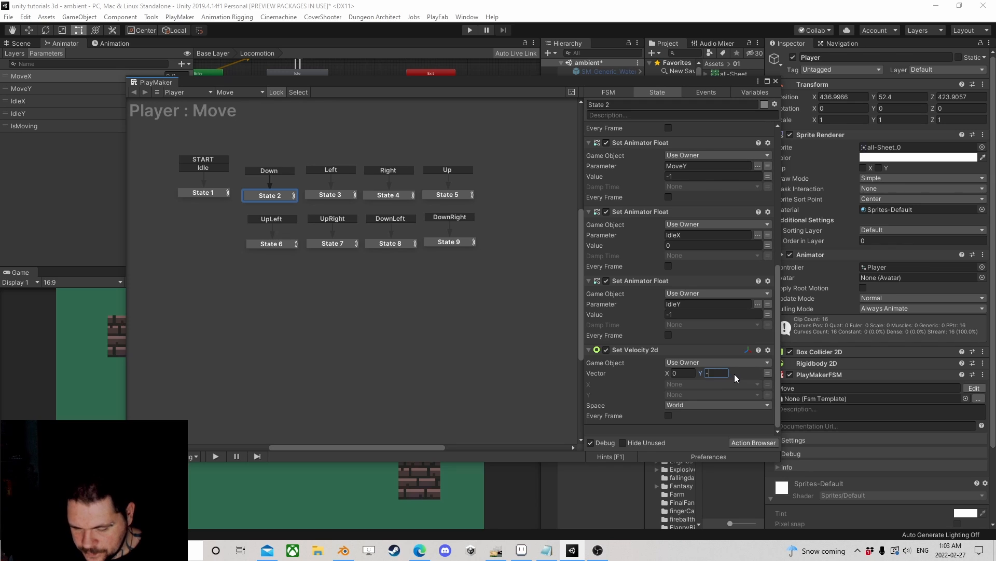
pyautogui.click(668, 416)
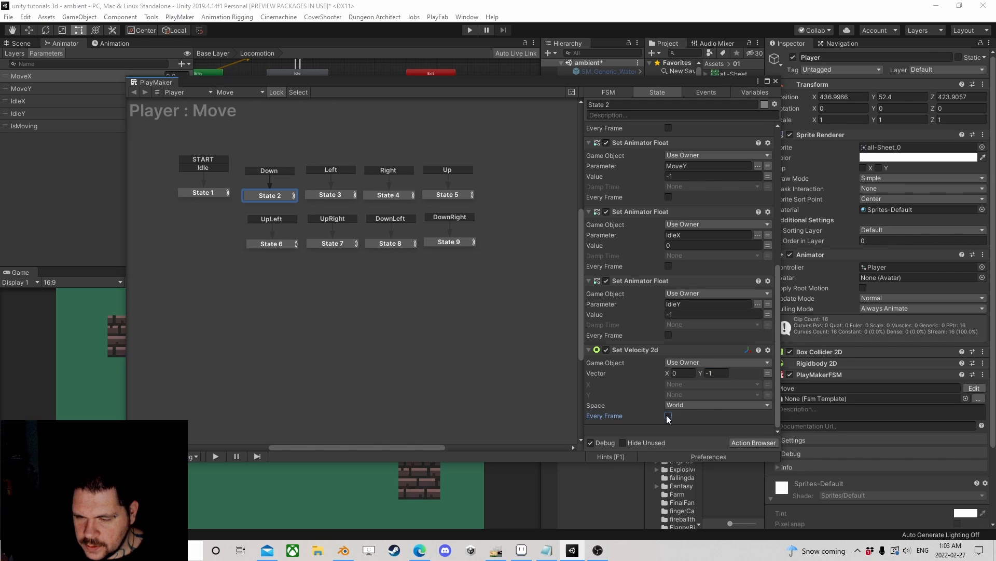
# Copy the Set Velocity 2d action from State 2 and paste it into State 3, the Left state.
pyautogui.rightClick(642, 351)
pyautogui.click(630, 350)
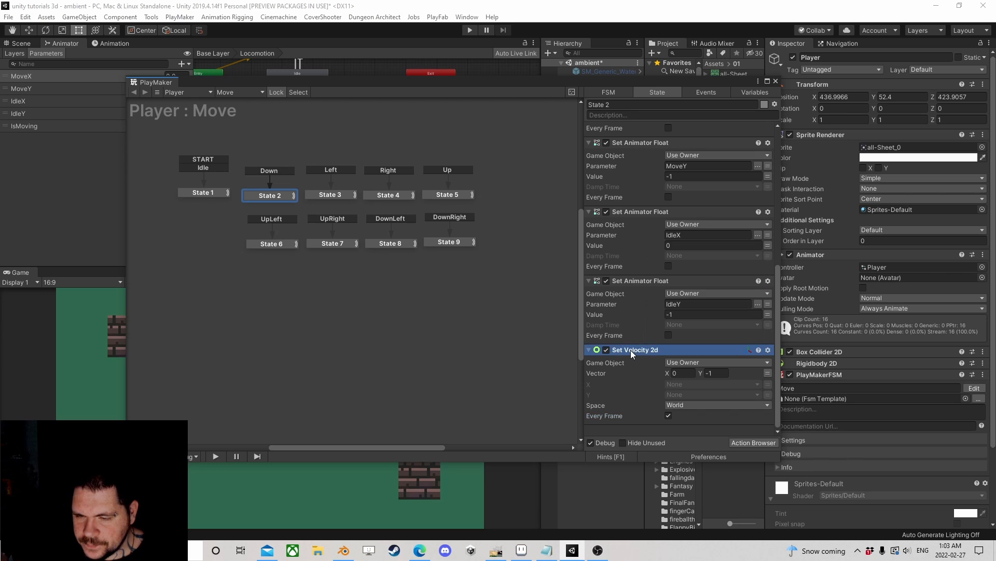
pyautogui.rightClick(648, 350)
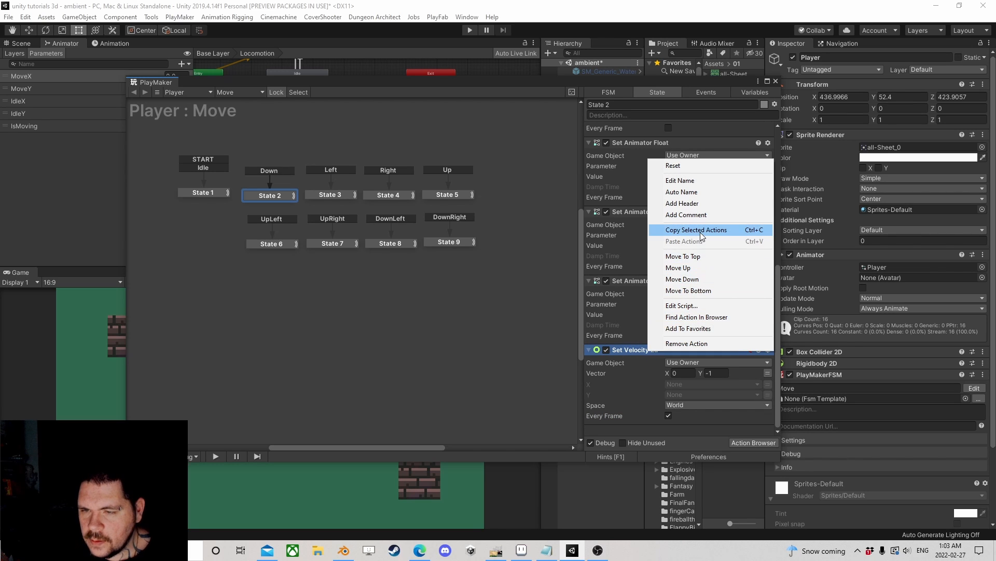
pyautogui.click(700, 232)
pyautogui.click(333, 194)
pyautogui.scroll(-5, 674, 363)
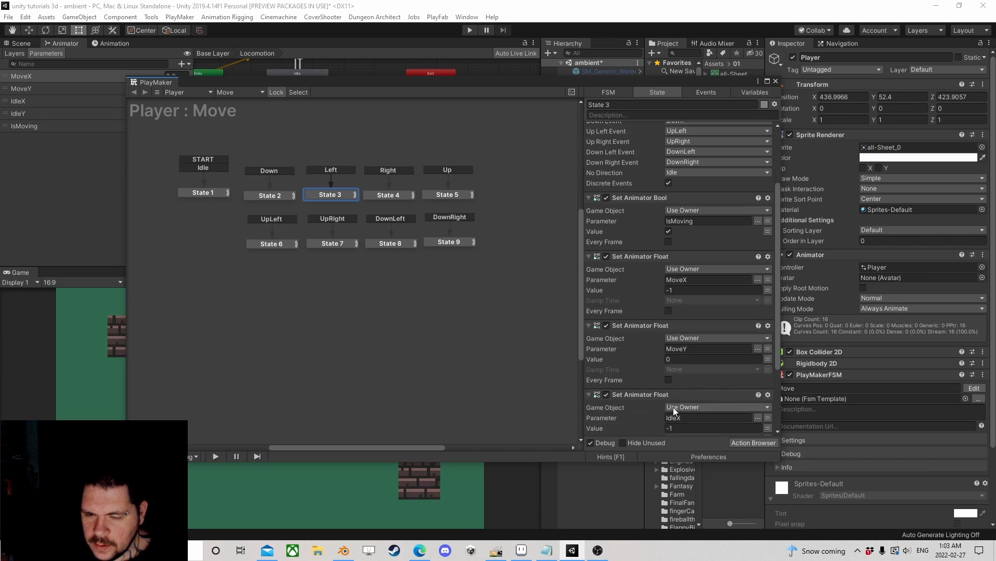
pyautogui.rightClick(669, 423)
pyautogui.click(677, 376)
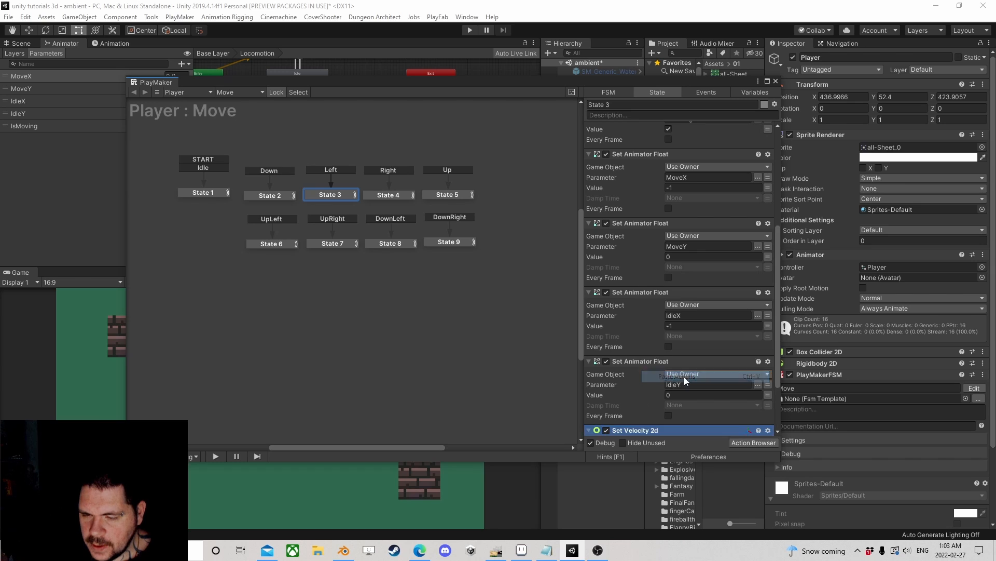
# Set the vector of State 3's Set Velocity 2d action to X -1 and Y 0.
pyautogui.click(707, 373)
pyautogui.moveTo(702, 373); pyautogui.dragTo(686, 374)
pyautogui.write('0')
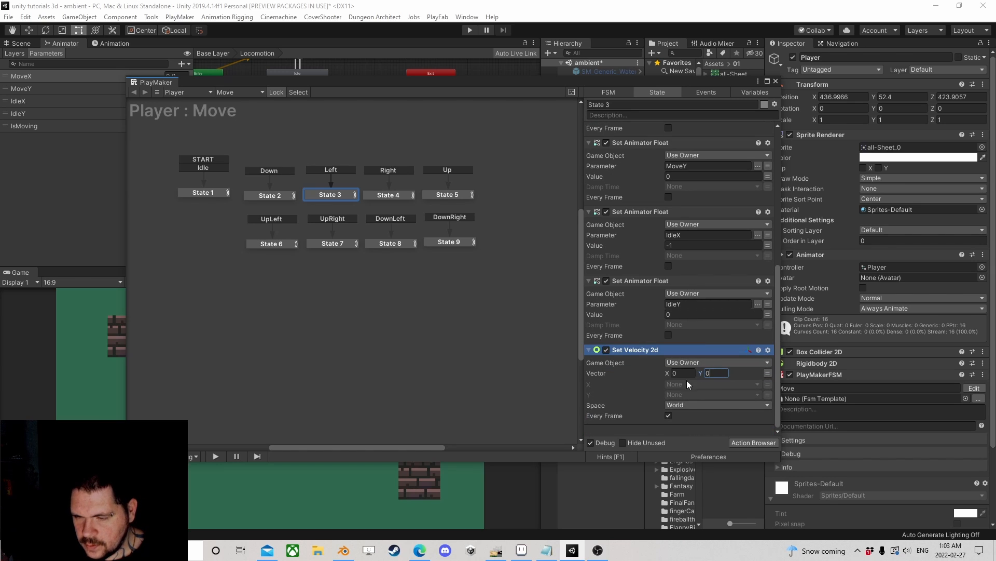
pyautogui.click(683, 370)
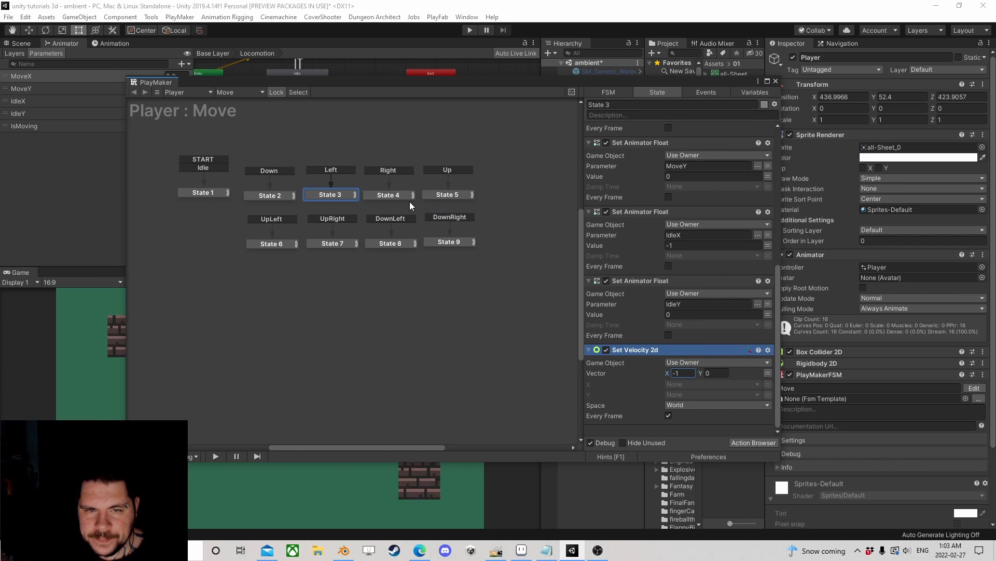
# Paste the Set Velocity 2d action into State 4, the Right state, and set its vector to X 1, Y 0.
pyautogui.click(389, 195)
pyautogui.rightClick(662, 426)
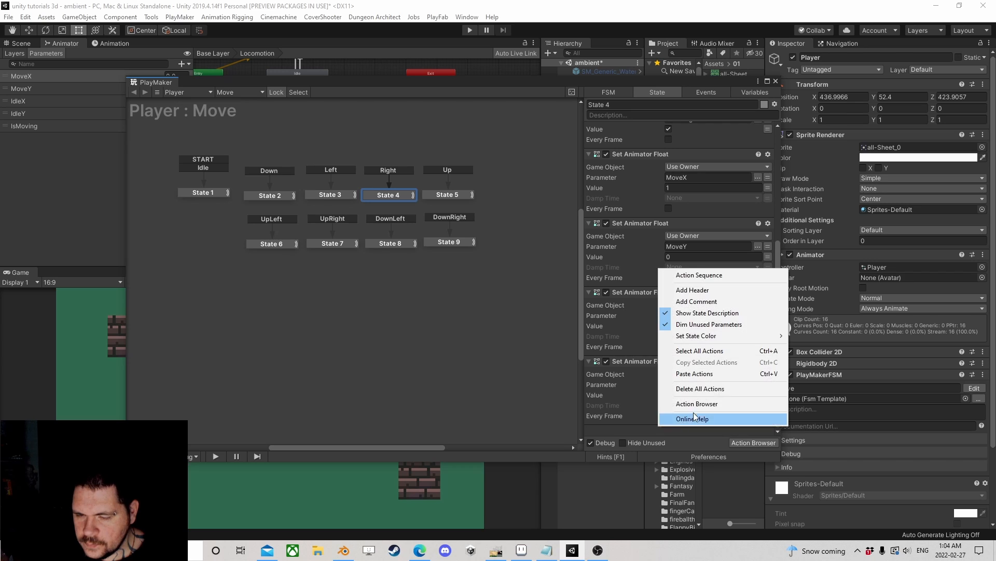
pyautogui.click(695, 373)
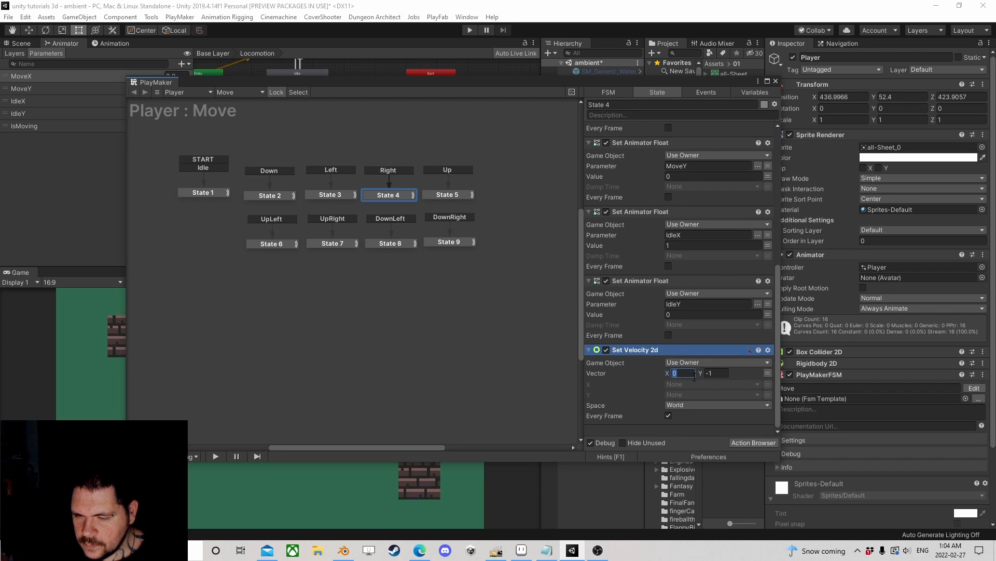
pyautogui.write('1')
pyautogui.press('Tab')
pyautogui.write('0')
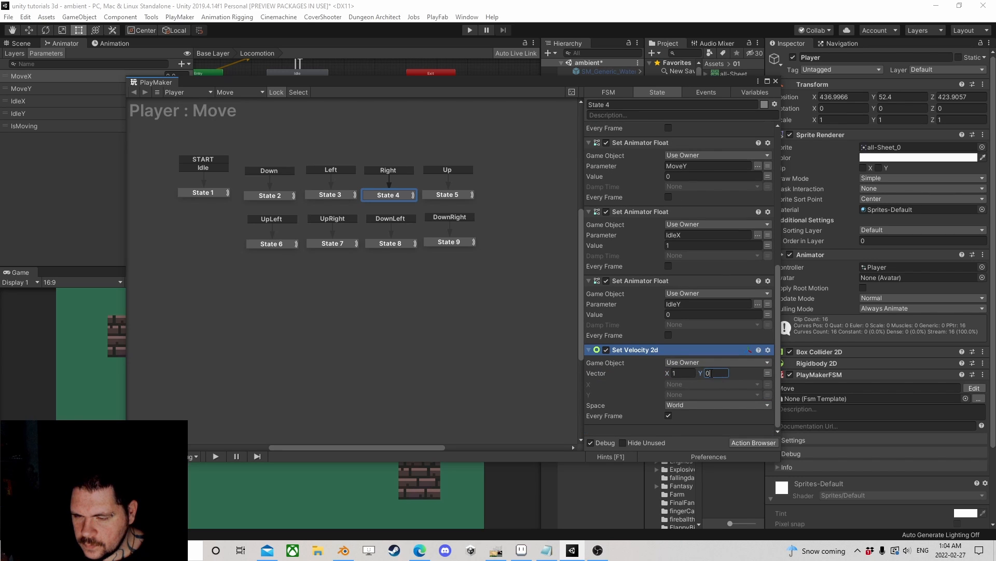
# Paste the Set Velocity 2d action into State 5, the Up state, and set its Y vector to 1.
pyautogui.click(459, 195)
pyautogui.rightClick(644, 428)
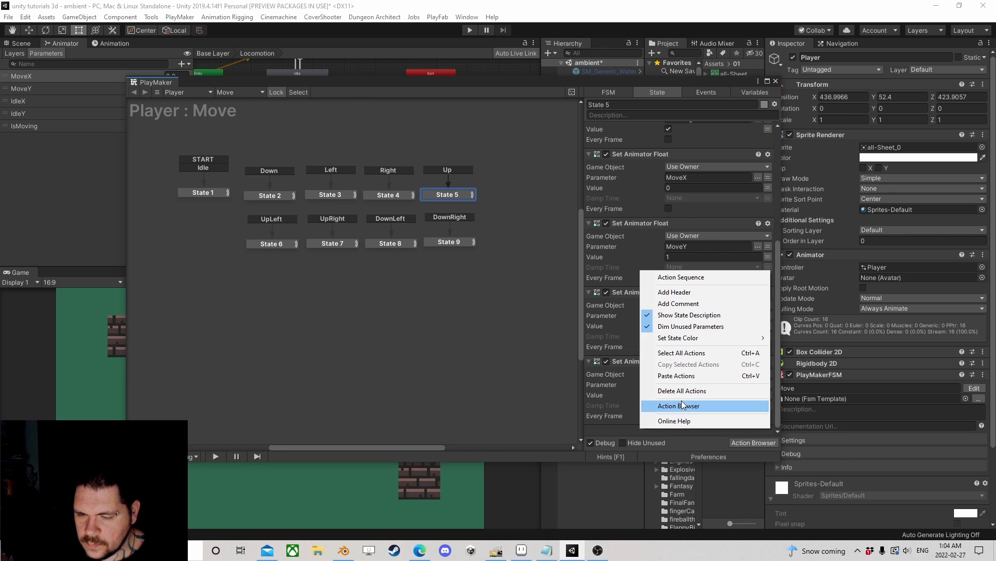
pyautogui.click(684, 380)
pyautogui.click(710, 373)
pyautogui.write('1')
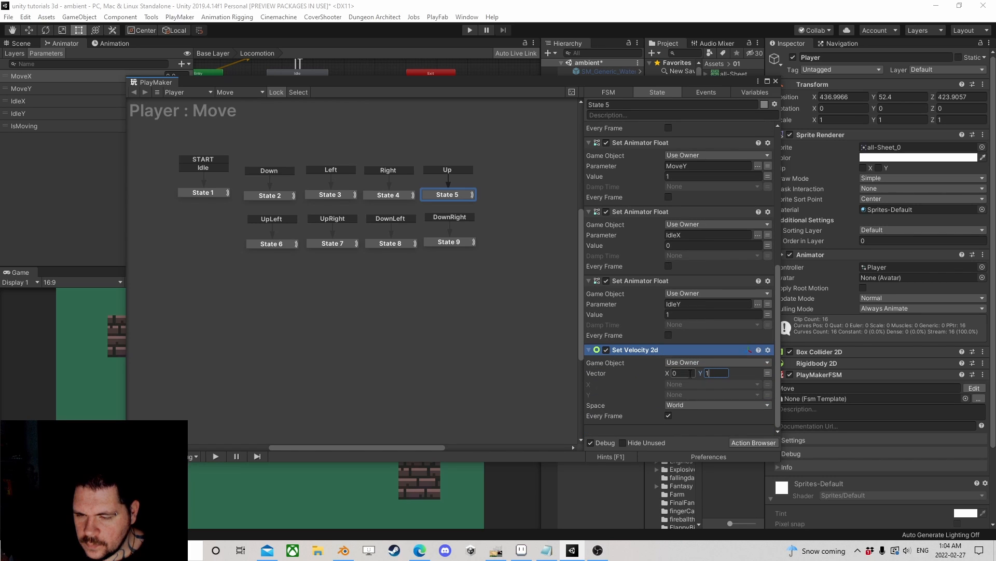
# Paste the Set Velocity 2d action into State 6, the UpLeft state, and set its vector to X -0.7, Y 0.7.
pyautogui.click(267, 244)
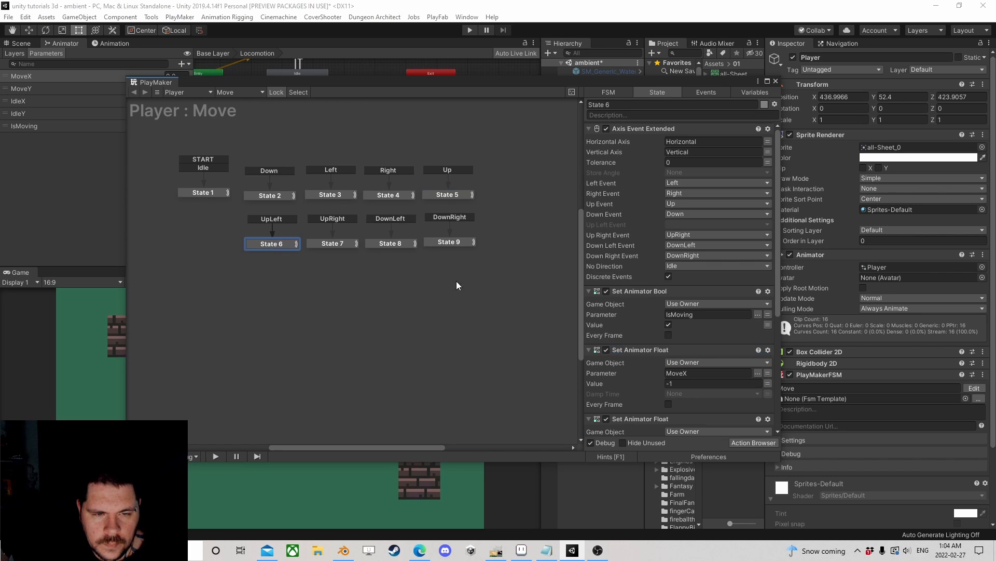
pyautogui.scroll(-3, 678, 363)
pyautogui.rightClick(627, 427)
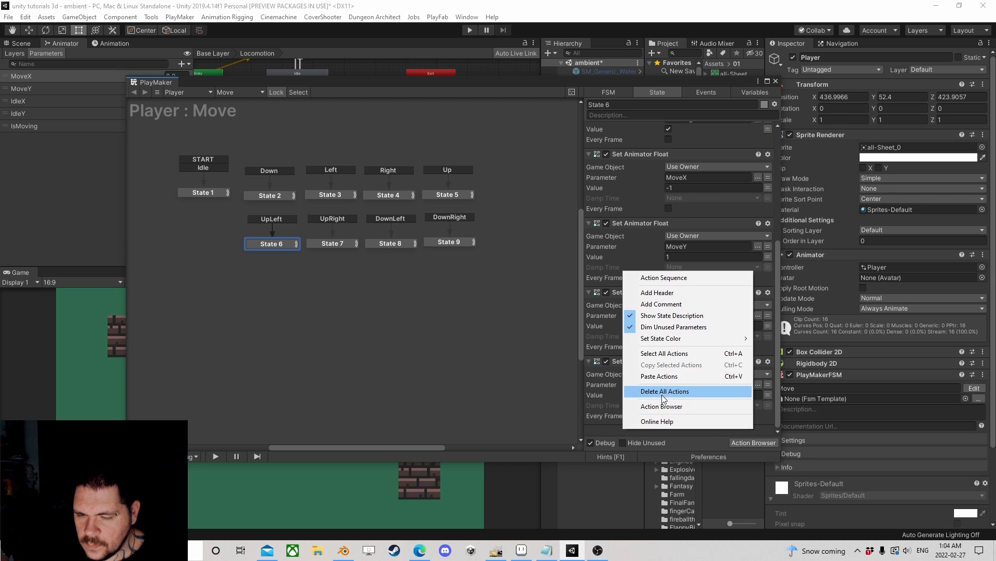
pyautogui.click(662, 377)
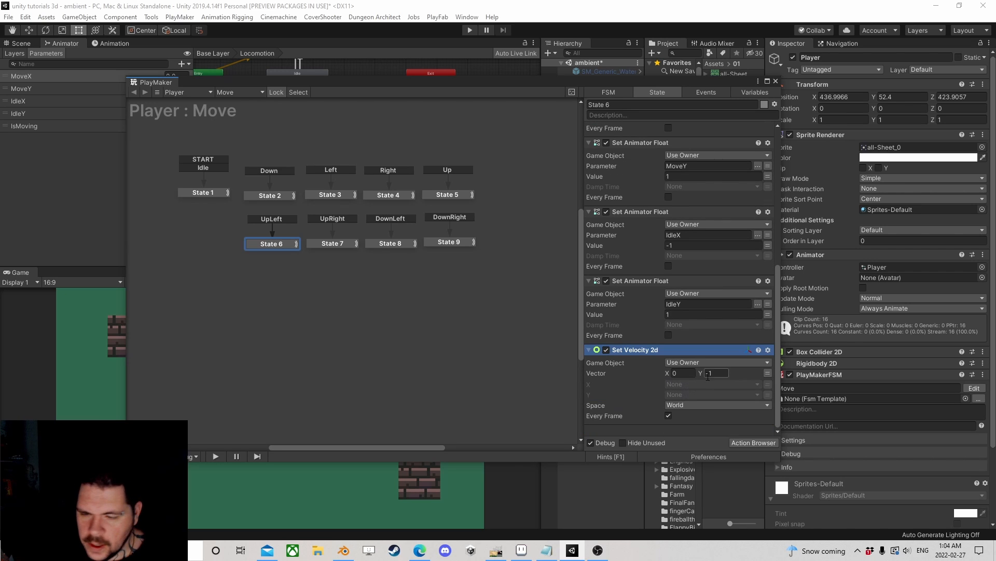
pyautogui.write('0.7')
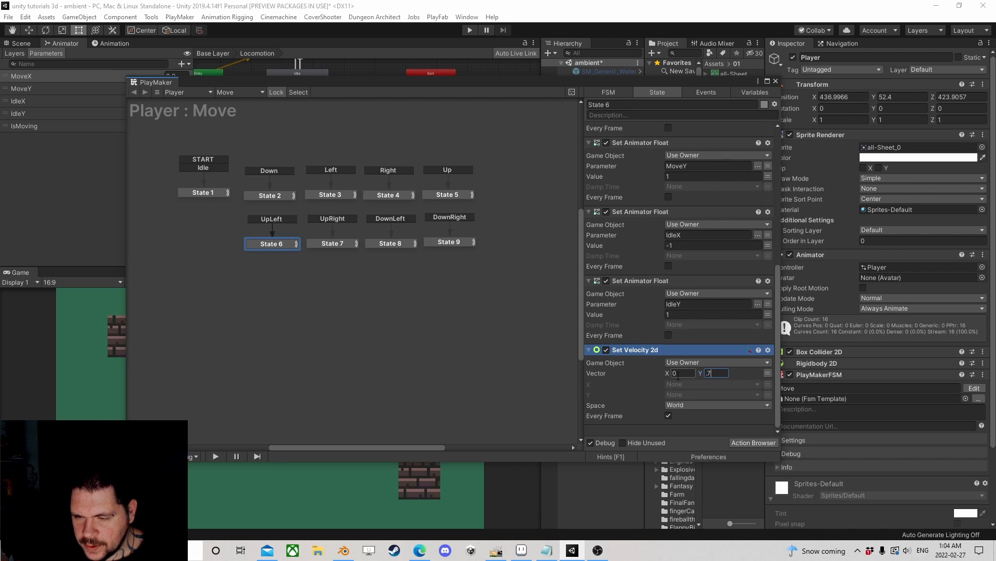
pyautogui.click(674, 374)
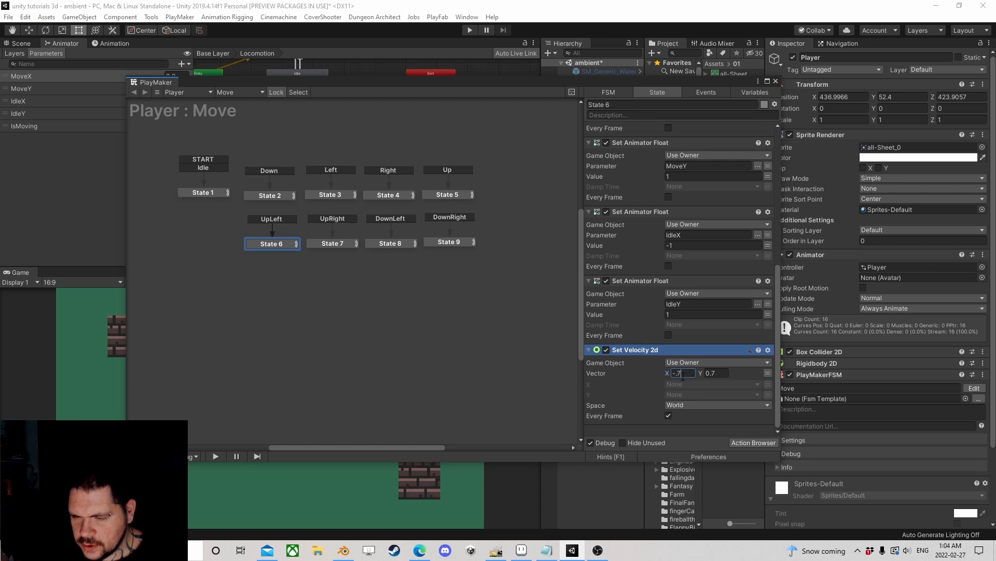
# Paste the Set Velocity 2d action into State 7, the UpRight state, and set its vector to X 0.7, Y 0.7.
pyautogui.press('Return')
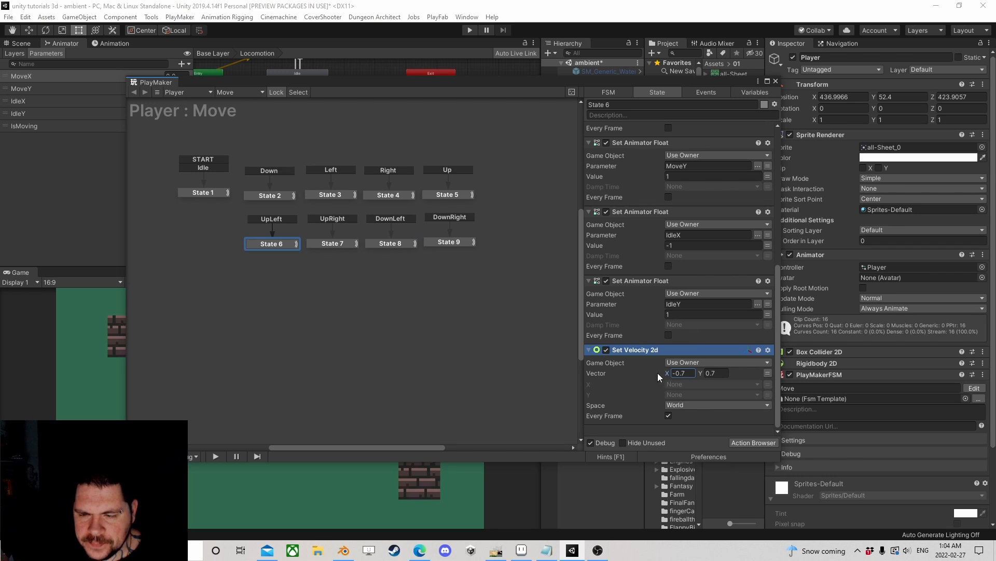
pyautogui.click(336, 246)
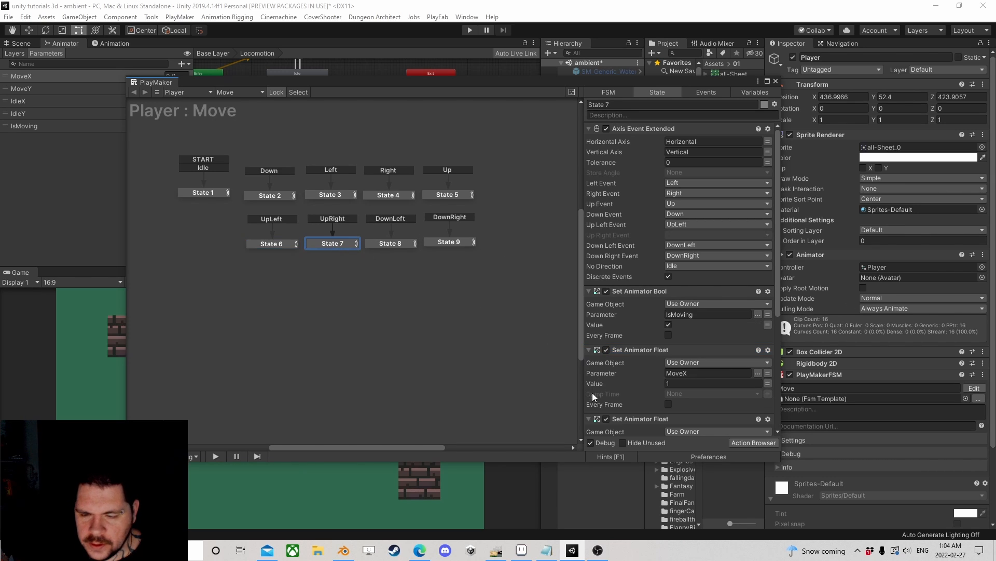
pyautogui.scroll(-2, 592, 393)
pyautogui.rightClick(606, 431)
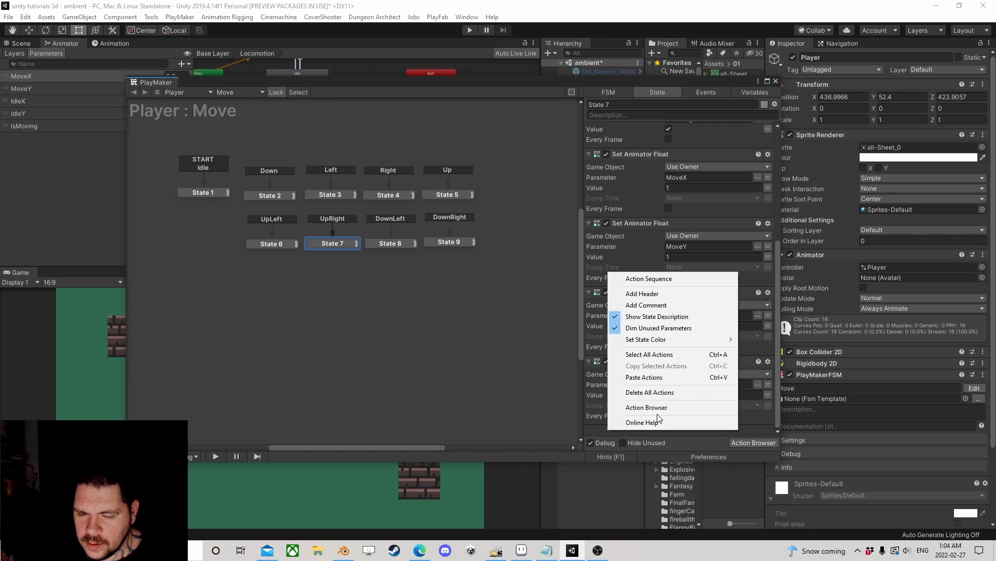
pyautogui.click(661, 381)
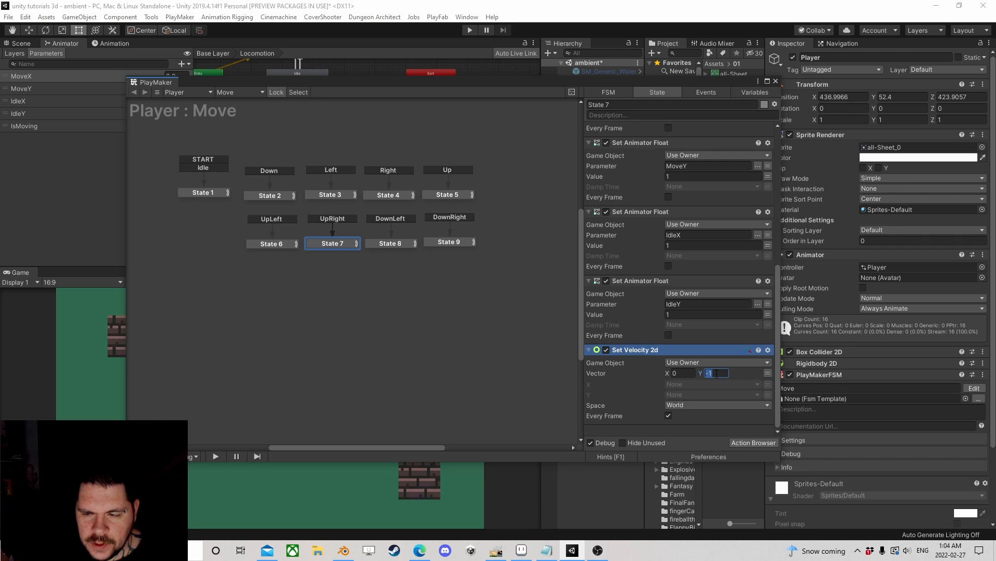
pyautogui.write('1')
pyautogui.click(687, 374)
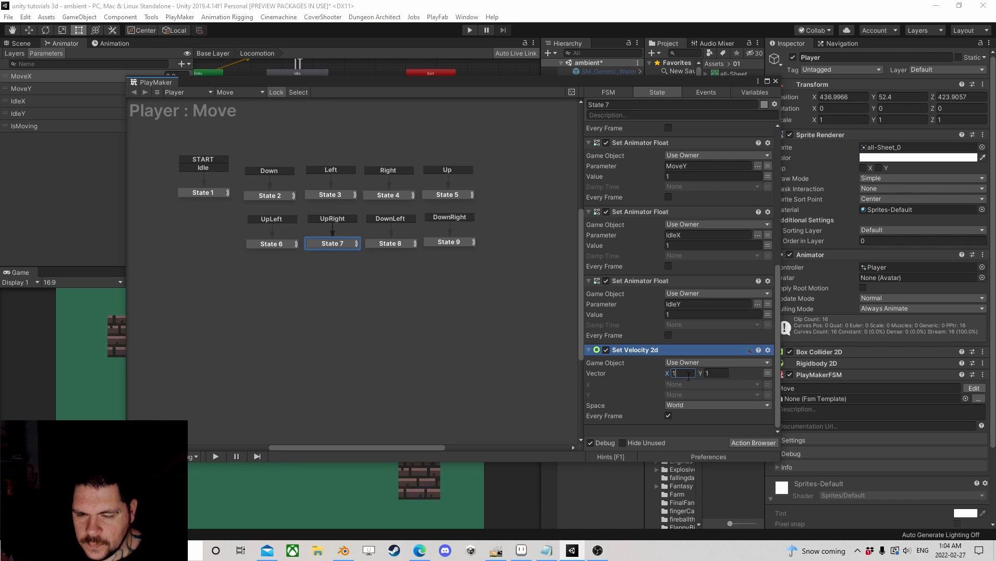
pyautogui.write('0.7')
pyautogui.click(709, 373)
pyautogui.write('0.7')
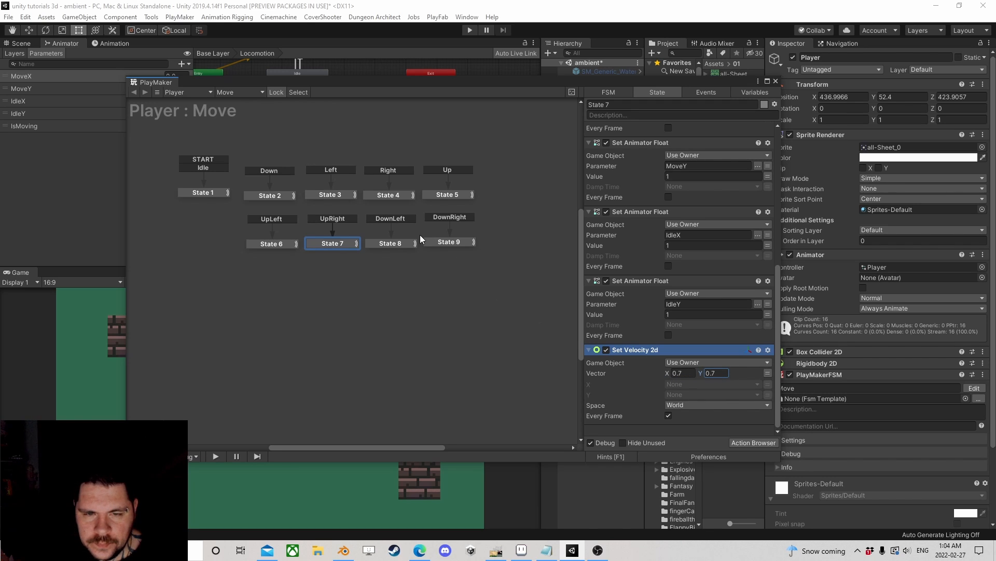
# Paste the Set Velocity 2d action into State 8, the DownLeft state, and set its vector to X -0.7, Y -0.7.
pyautogui.click(383, 245)
pyautogui.scroll(-2, 622, 327)
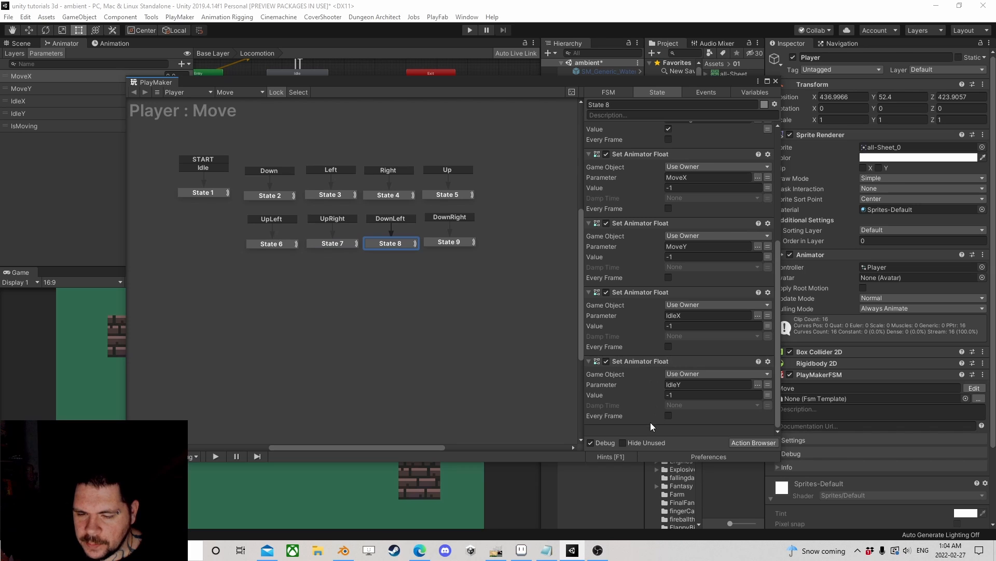
pyautogui.rightClick(636, 433)
pyautogui.click(671, 375)
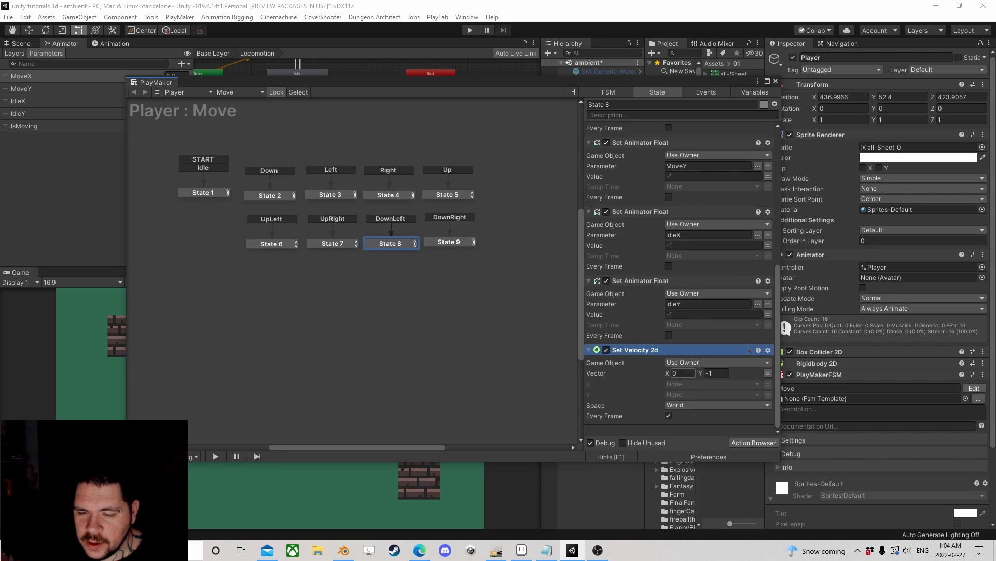
pyautogui.click(719, 371)
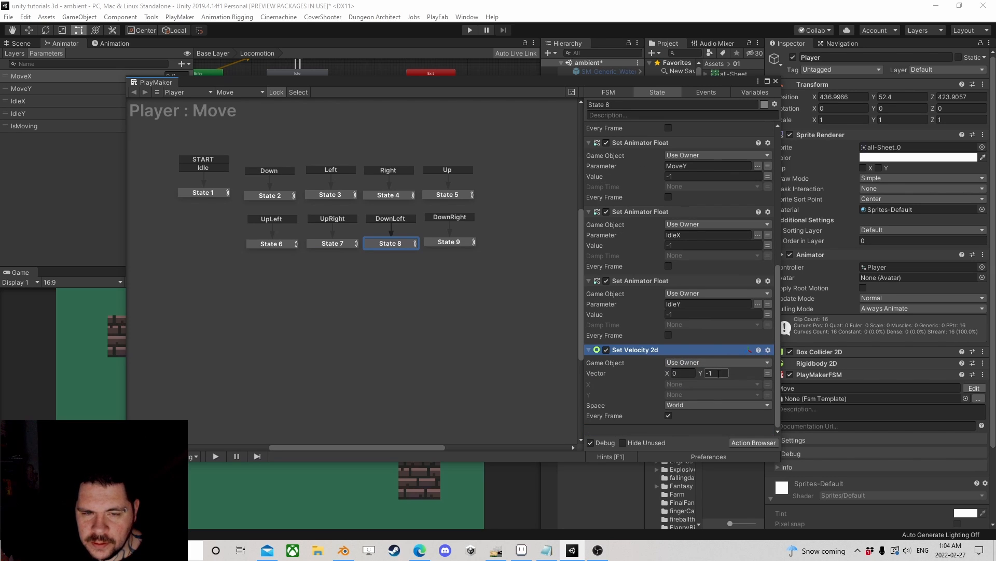
pyautogui.click(683, 372)
pyautogui.press('Tab')
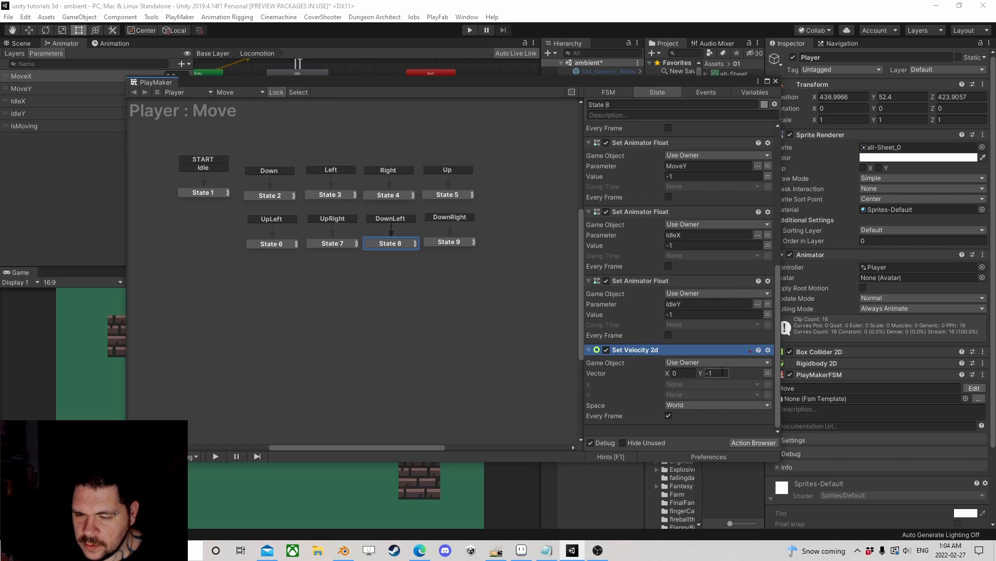
pyautogui.click(686, 374)
pyautogui.write('-0.7')
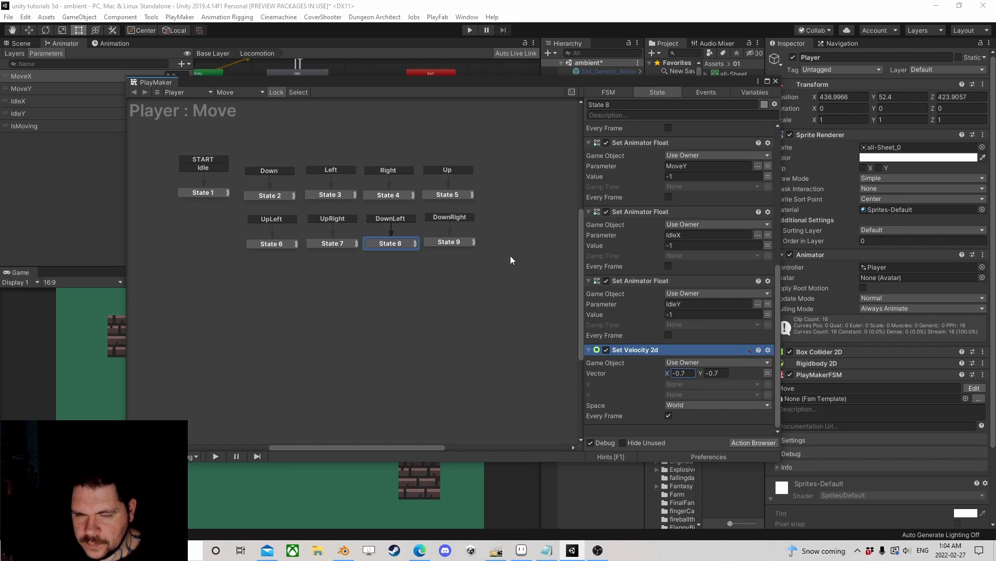
# Paste the Set Velocity 2d action into State 9, the DownRight state, and set its vector to X 0.7, Y -0.7.
pyautogui.click(442, 241)
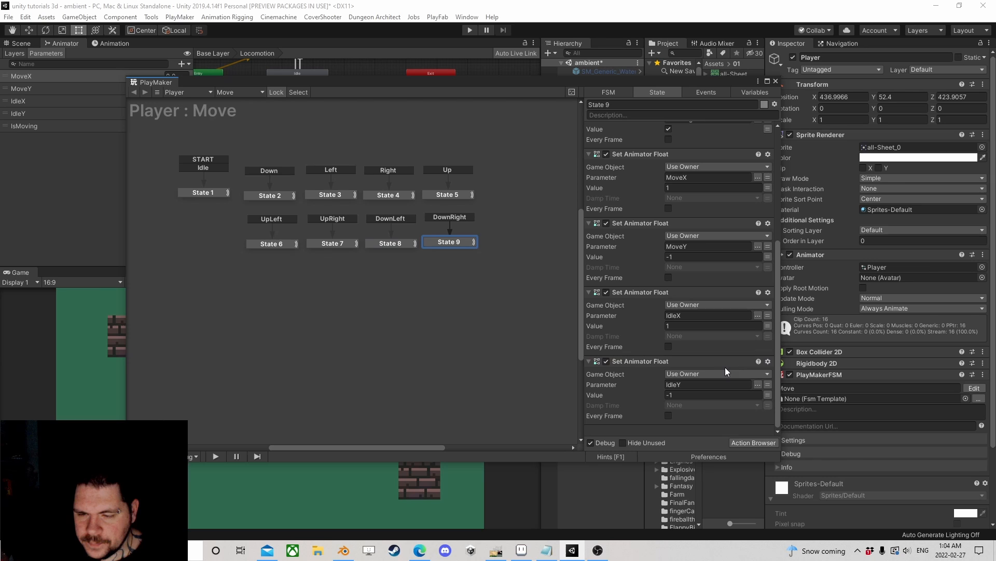
pyautogui.rightClick(653, 429)
pyautogui.click(697, 376)
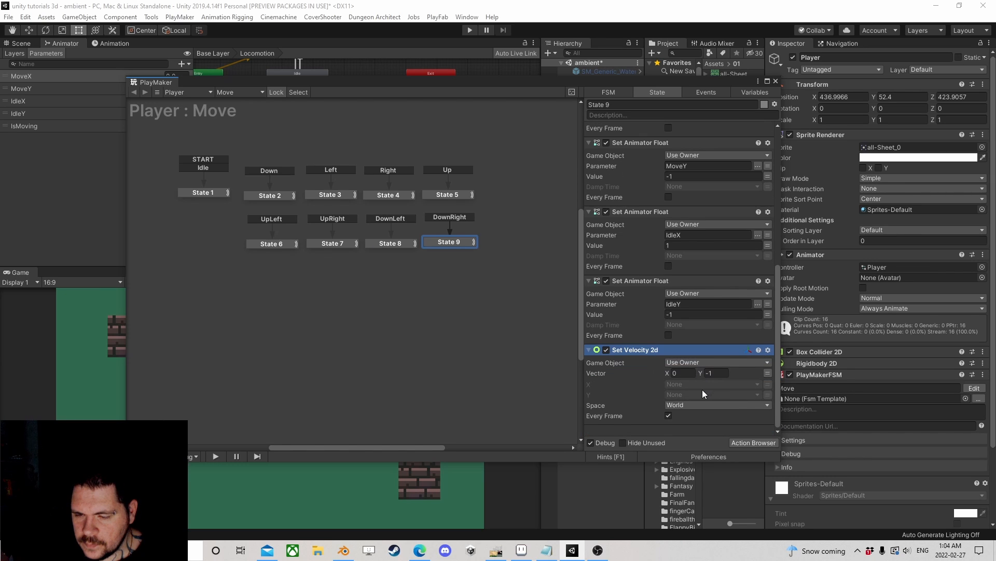
pyautogui.click(687, 373)
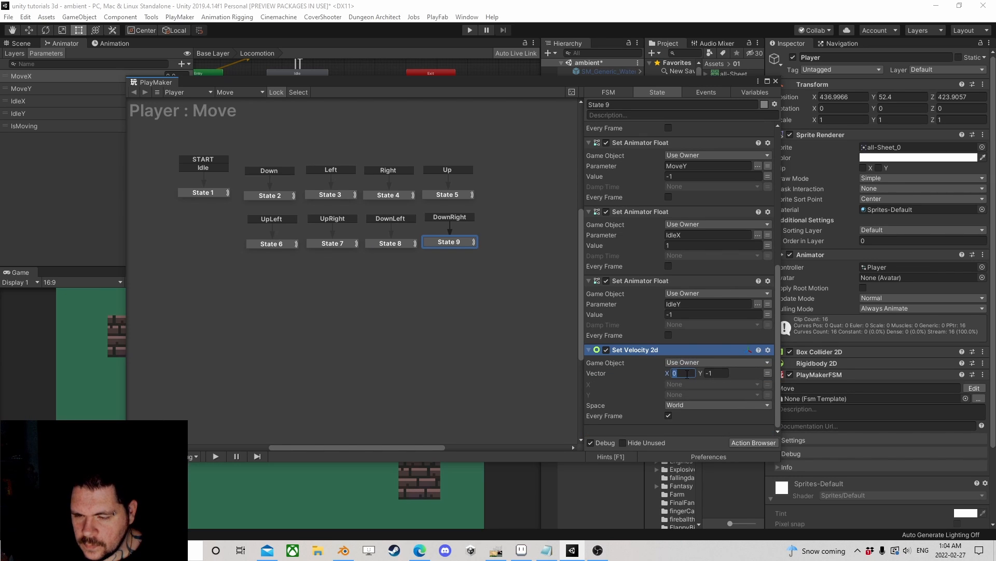
pyautogui.write('0.7')
pyautogui.click(710, 373)
pyautogui.write('-')
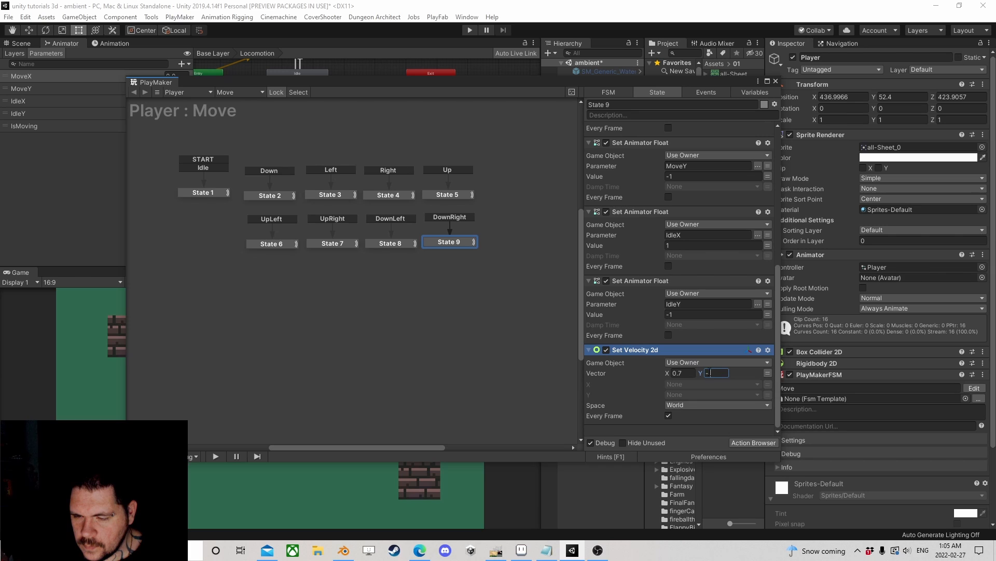
pyautogui.write('0.7')
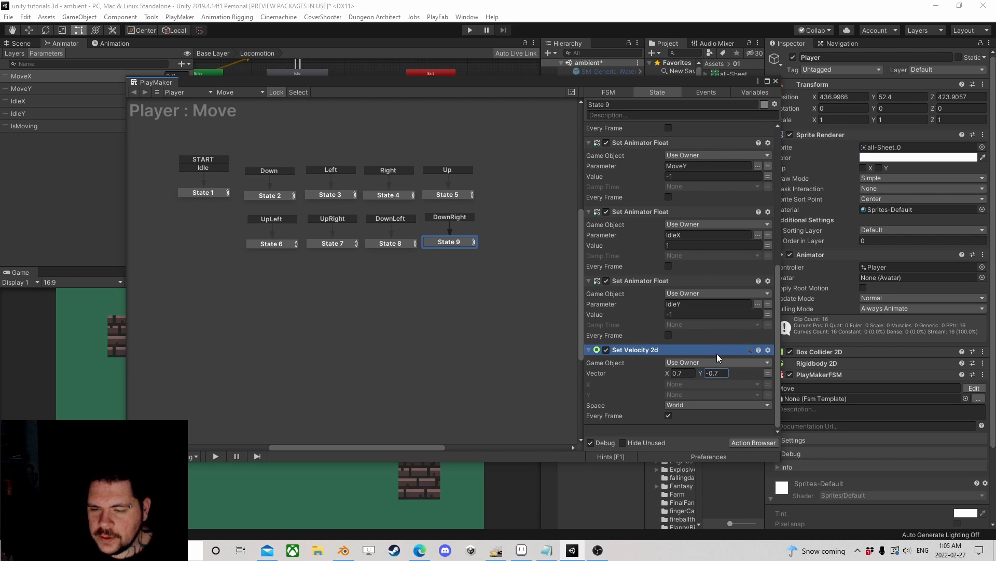
# Close the PlayMaker editor and play-test the scene by walking the Player right and left, and end play mode.
pyautogui.scroll(2, 690, 276)
pyautogui.click(775, 81)
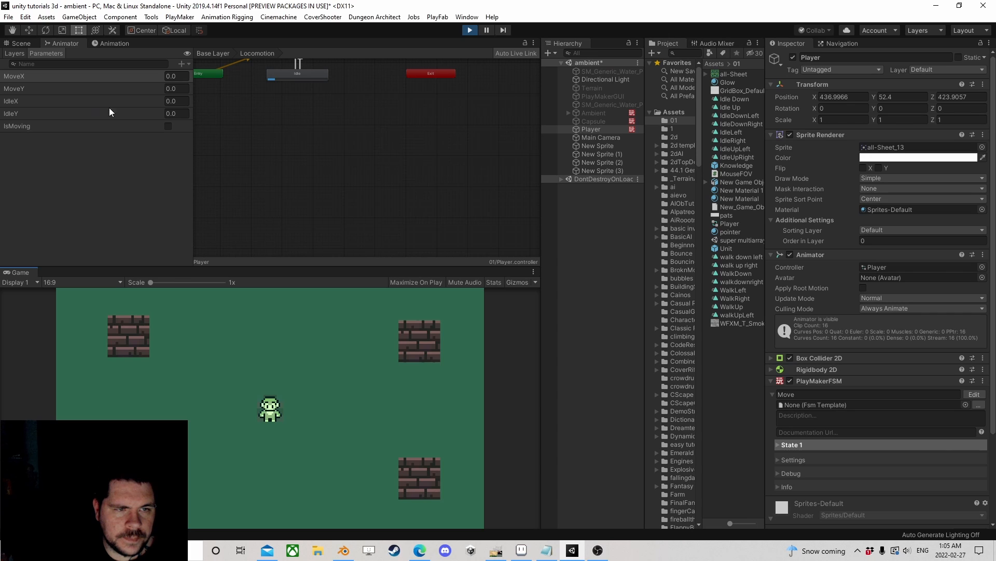
pyautogui.press('d')
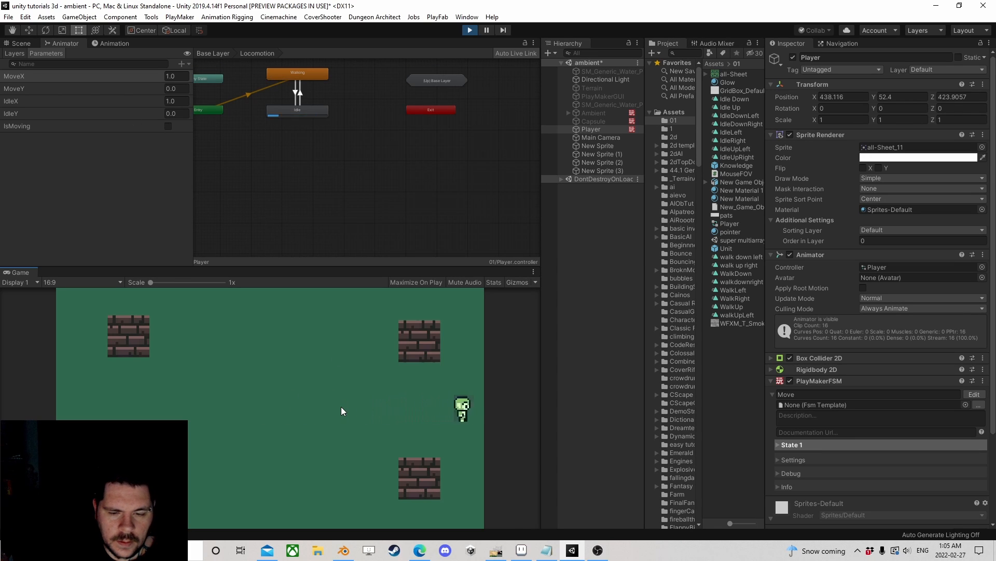
pyautogui.press('a')
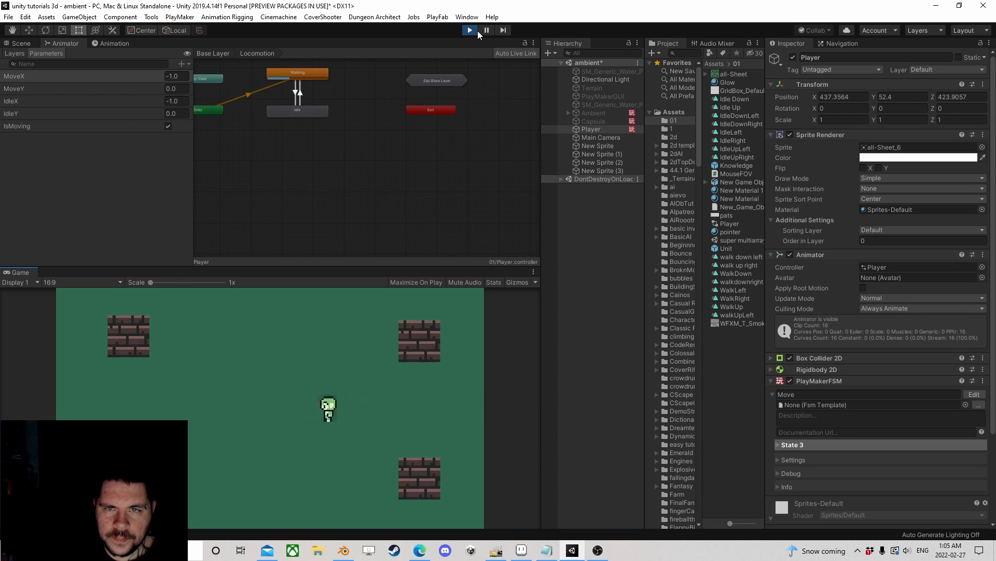
pyautogui.click(476, 32)
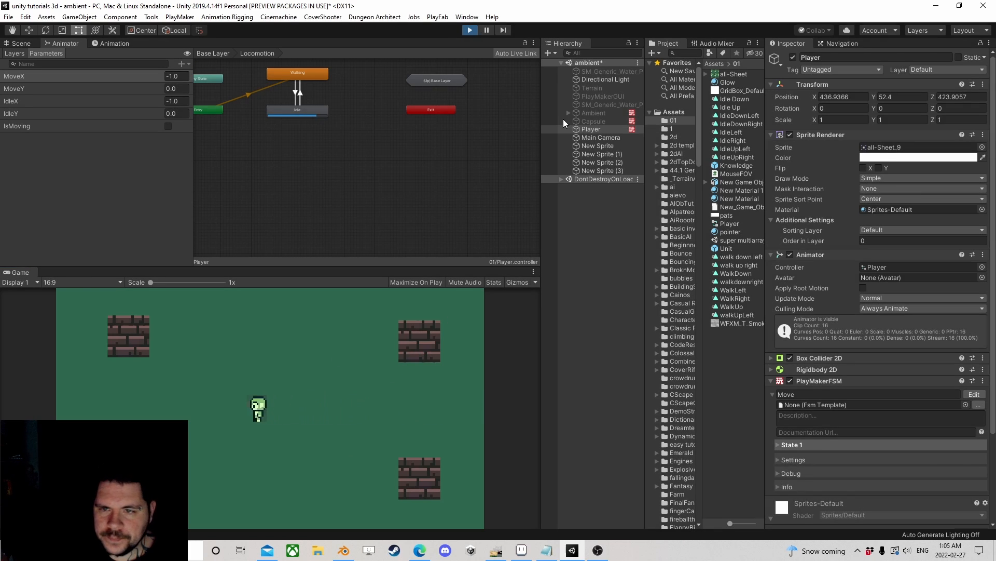
# Reopen the Player's Move FSM and copy the Set Velocity 2d action from State 9 into State 1, the Idle state.
pyautogui.click(974, 389)
pyautogui.click(457, 243)
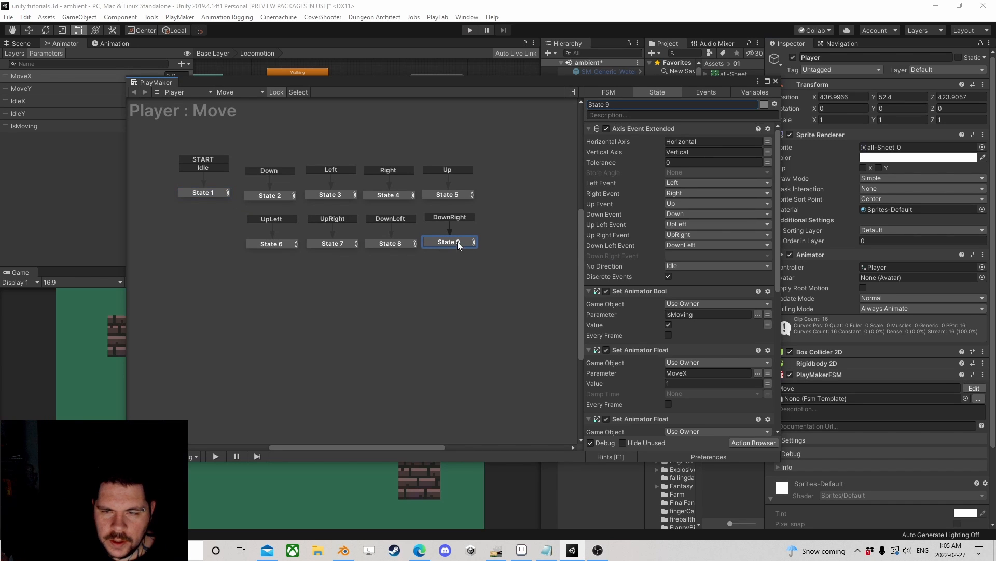
pyautogui.scroll(-5, 643, 343)
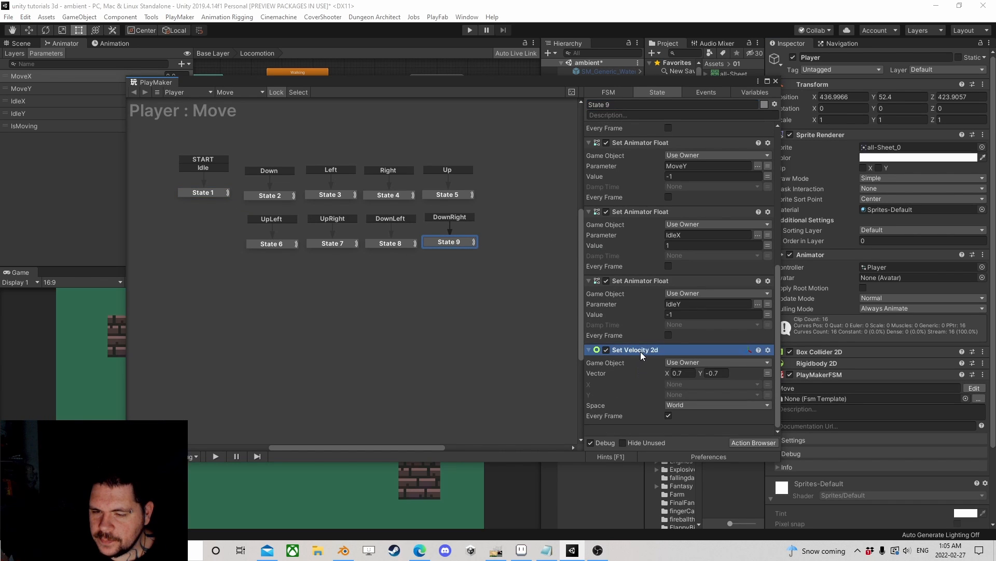
pyautogui.rightClick(640, 350)
pyautogui.click(693, 230)
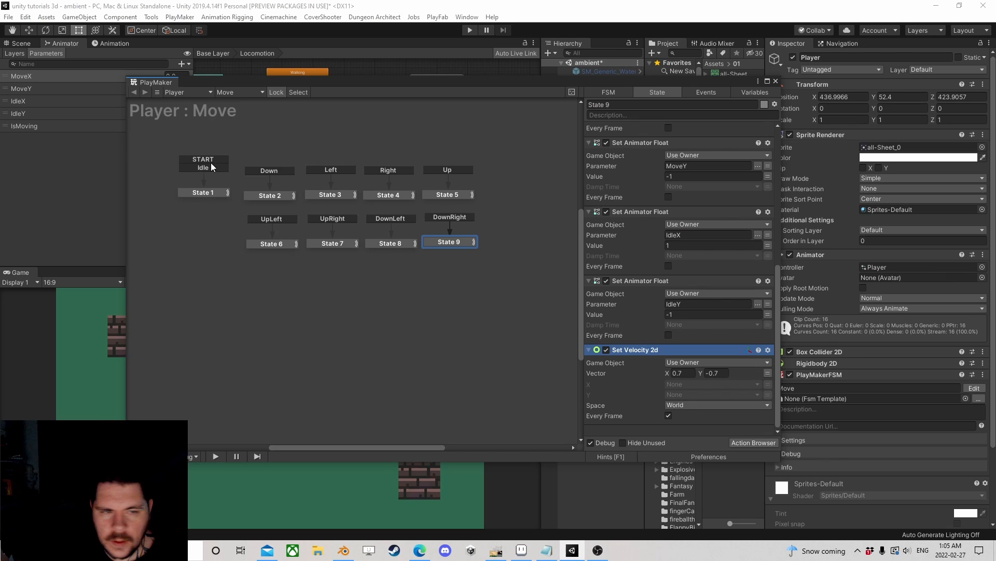
pyautogui.click(205, 193)
pyautogui.rightClick(630, 356)
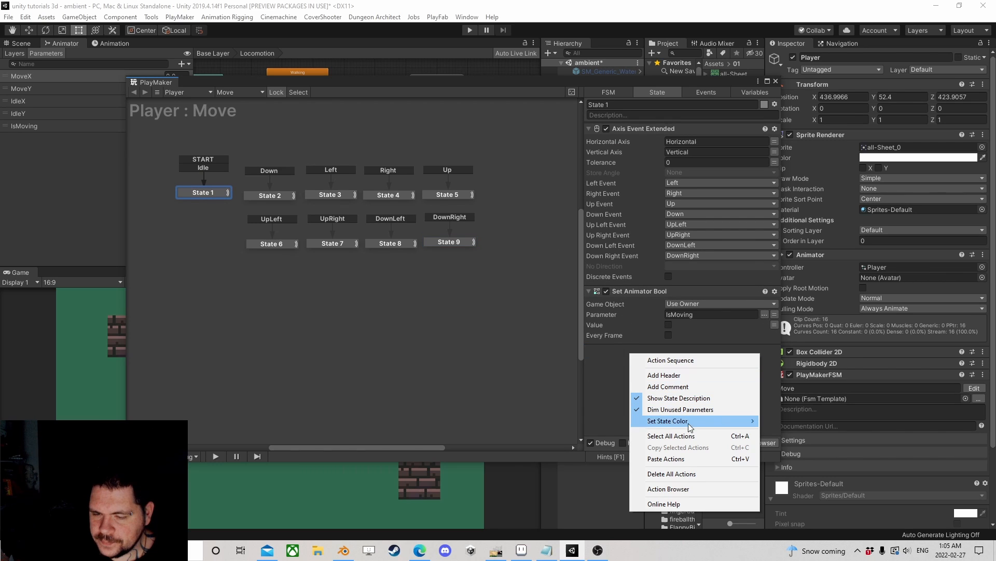
pyautogui.click(668, 459)
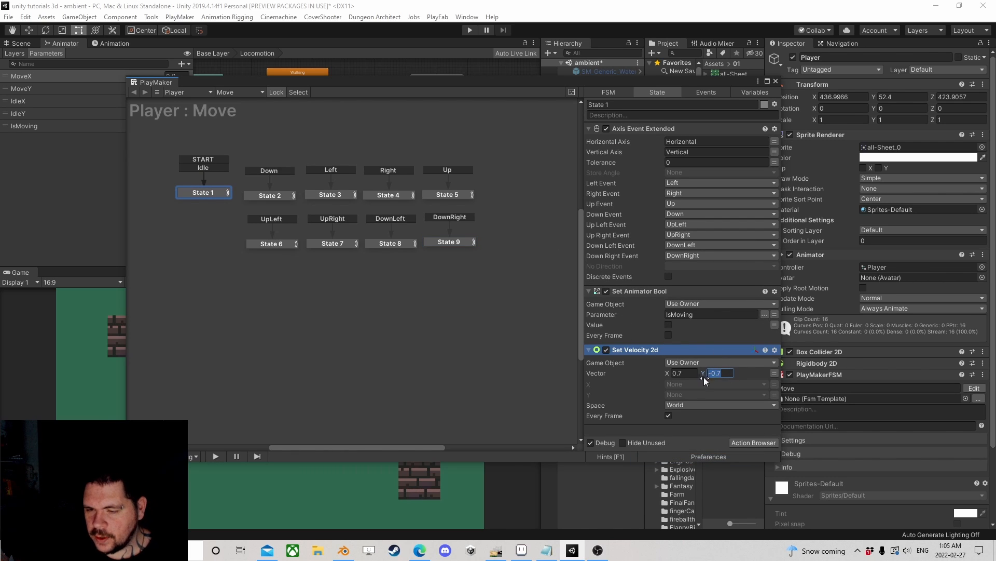
# Set State 1's Set Velocity 2d vector to X 0, Y 0, turn off Every Frame, and move the action above Set Animator Bool.
pyautogui.click(686, 373)
pyautogui.click(670, 415)
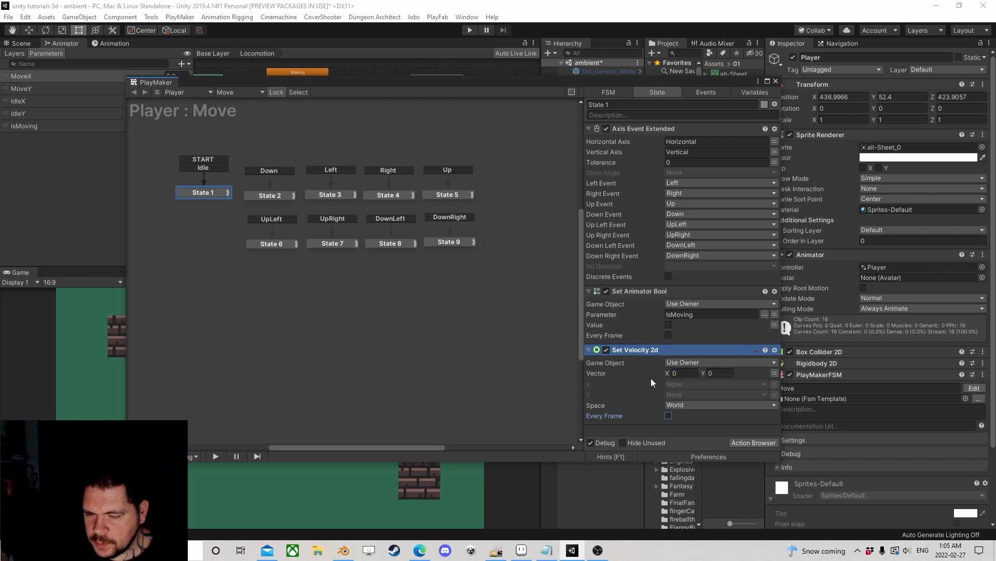
pyautogui.moveTo(638, 350); pyautogui.dragTo(658, 294)
# Play-test the scene again, walking the Player horizontally, vertically and diagonally to check its movement, animations and stopping.
pyautogui.click(470, 30)
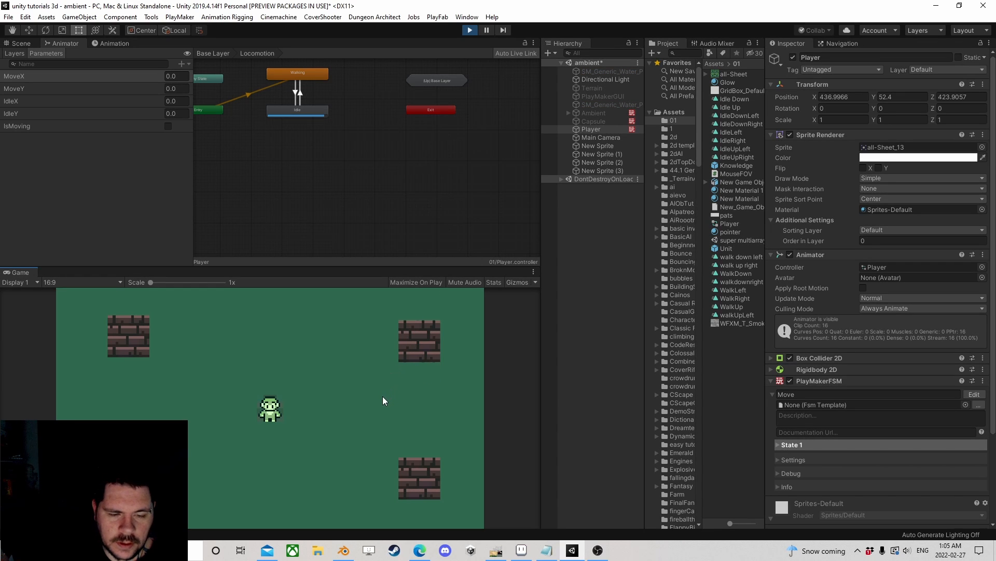
pyautogui.press('Left')
pyautogui.press('Right')
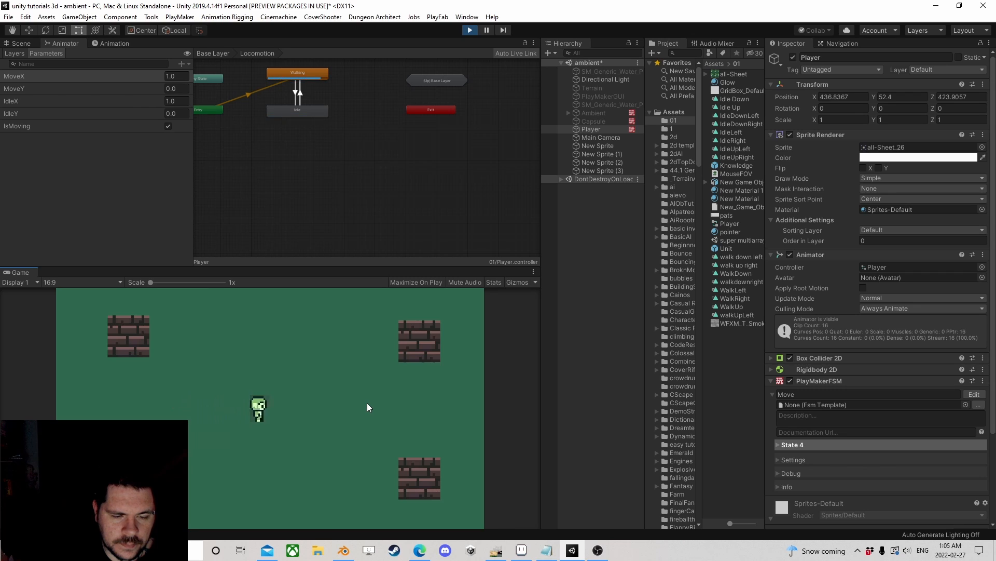
pyautogui.press('Right')
pyautogui.press('Left')
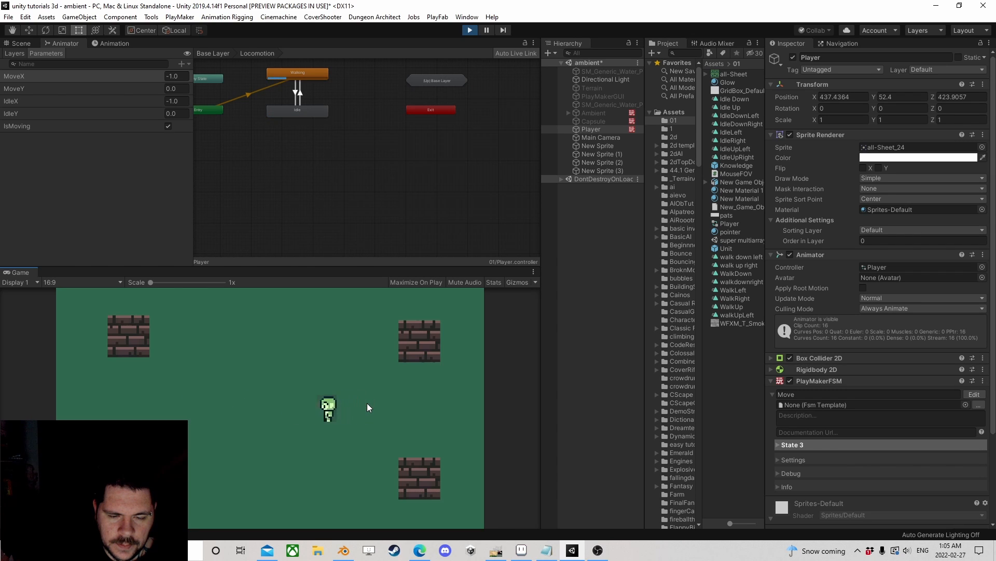
pyautogui.press('Up')
pyautogui.press('Left')
pyautogui.press('Down')
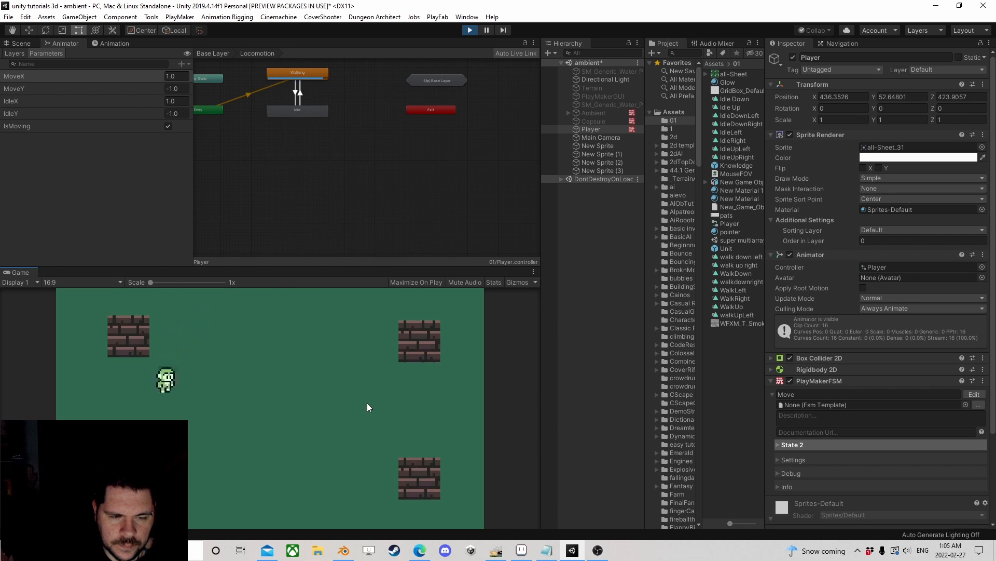
pyautogui.press('Right')
pyautogui.press('Up')
pyautogui.press('Left')
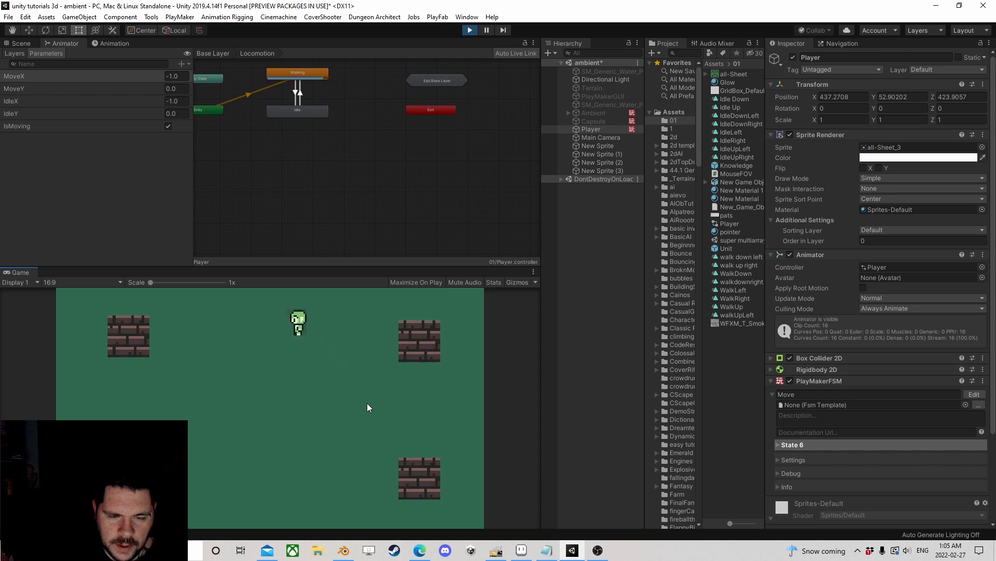
pyautogui.press('Down')
pyautogui.press('Right')
pyautogui.press('Up')
pyautogui.press('Left')
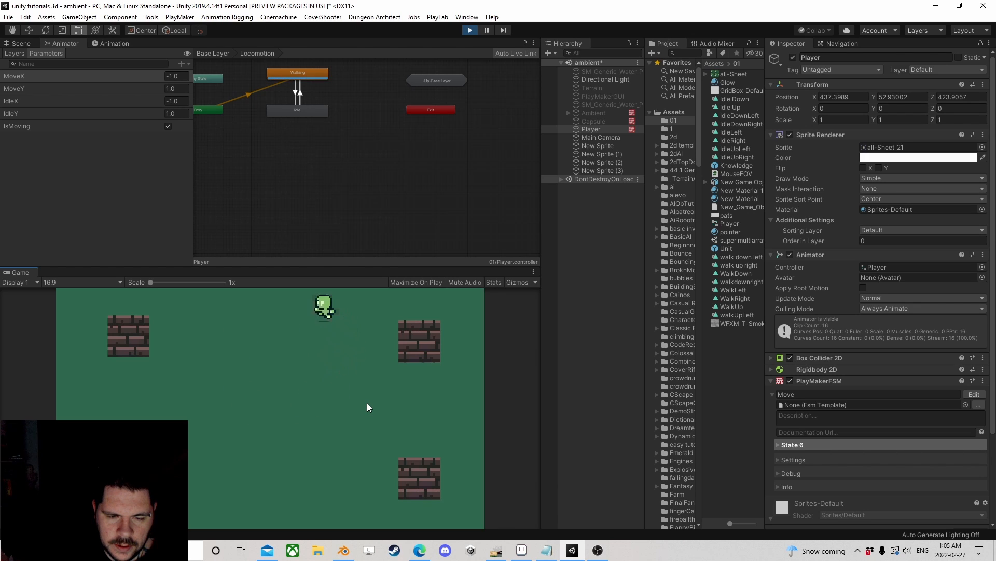
pyautogui.press('Down')
pyautogui.press('Left')
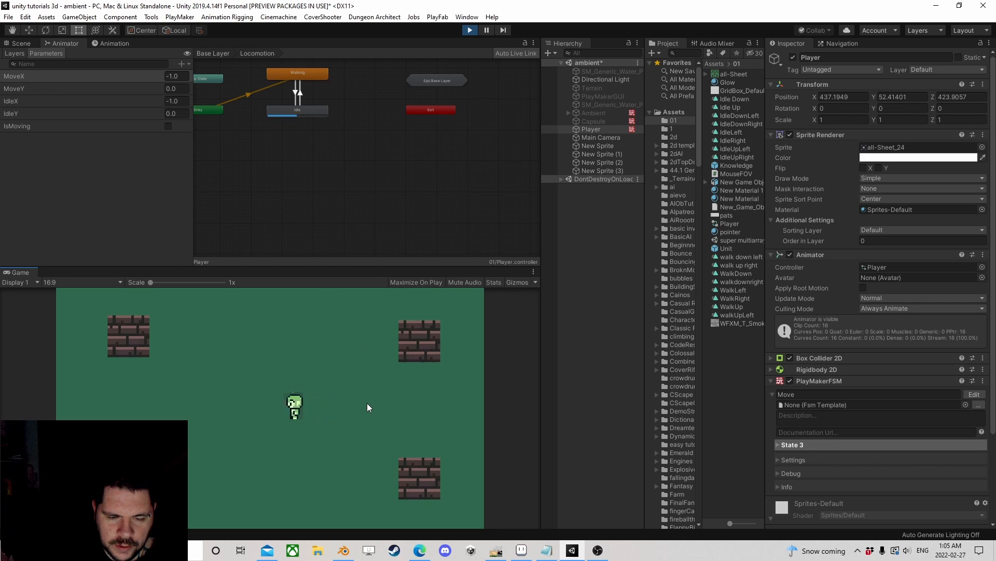
pyautogui.press('Right')
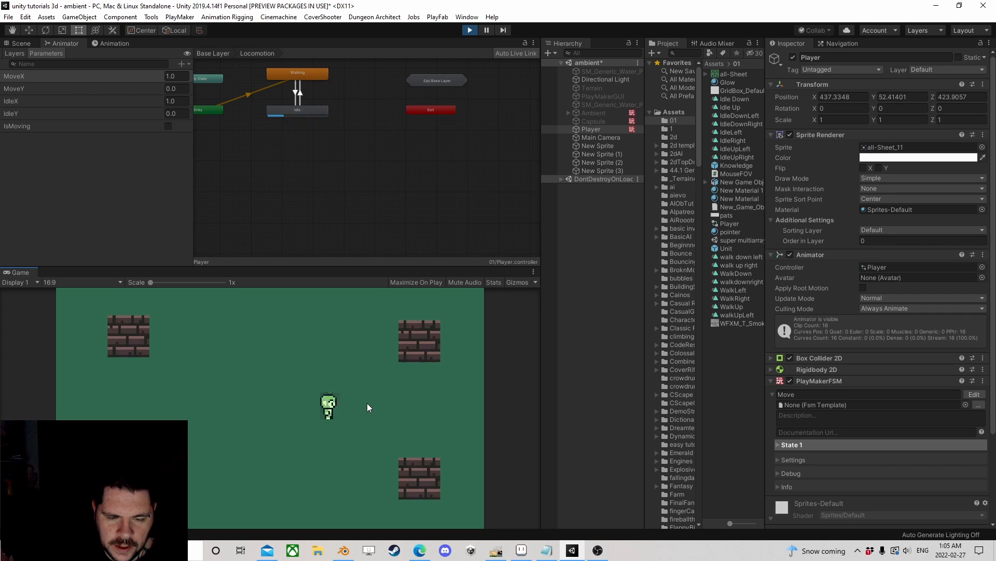
pyautogui.press('w')
pyautogui.press('d')
pyautogui.press('a')
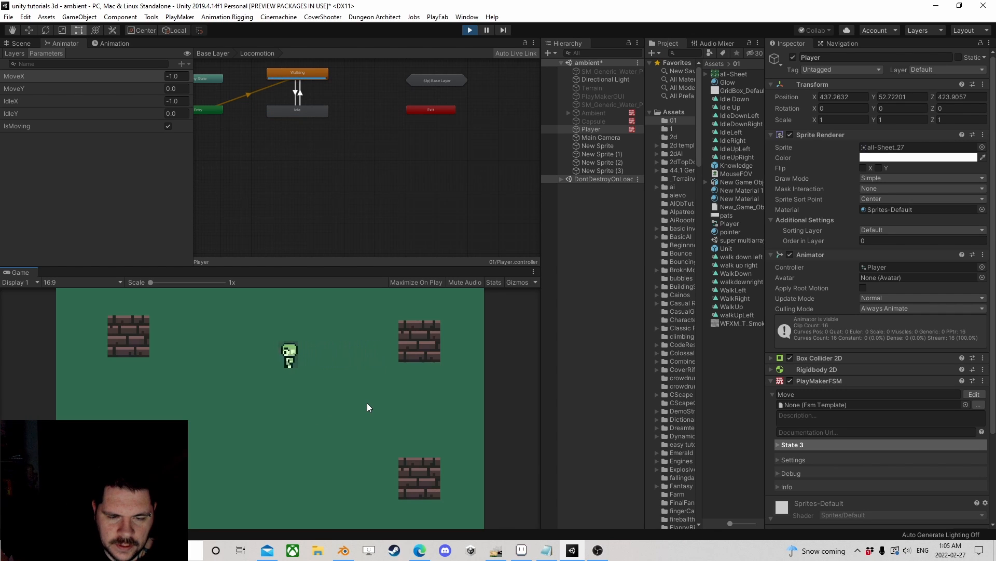
# Walk the Player around the scene in all eight directions to check its movement, animations and stopping, and end play mode.
pyautogui.press('w')
pyautogui.press('d')
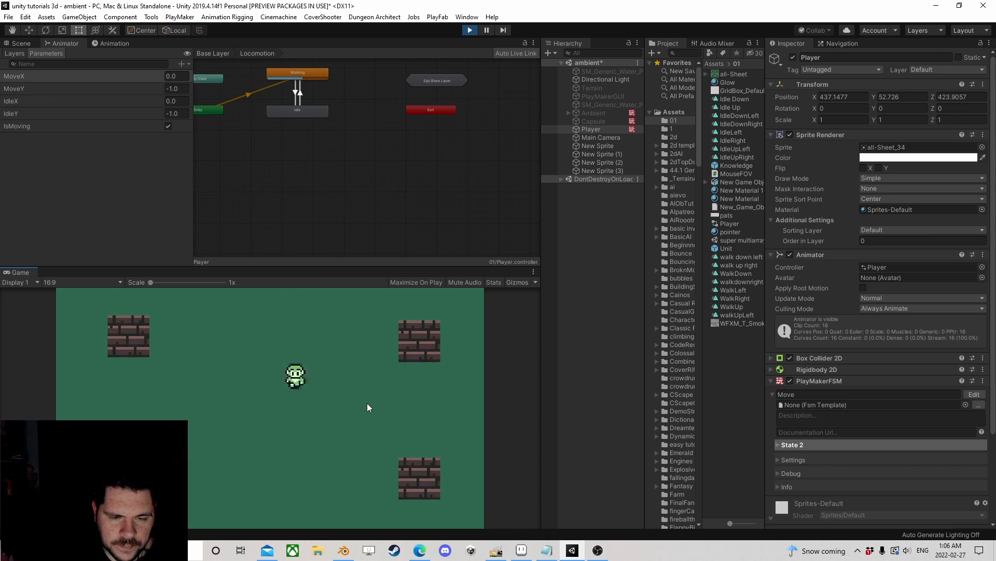
pyautogui.press('d')
pyautogui.press('s')
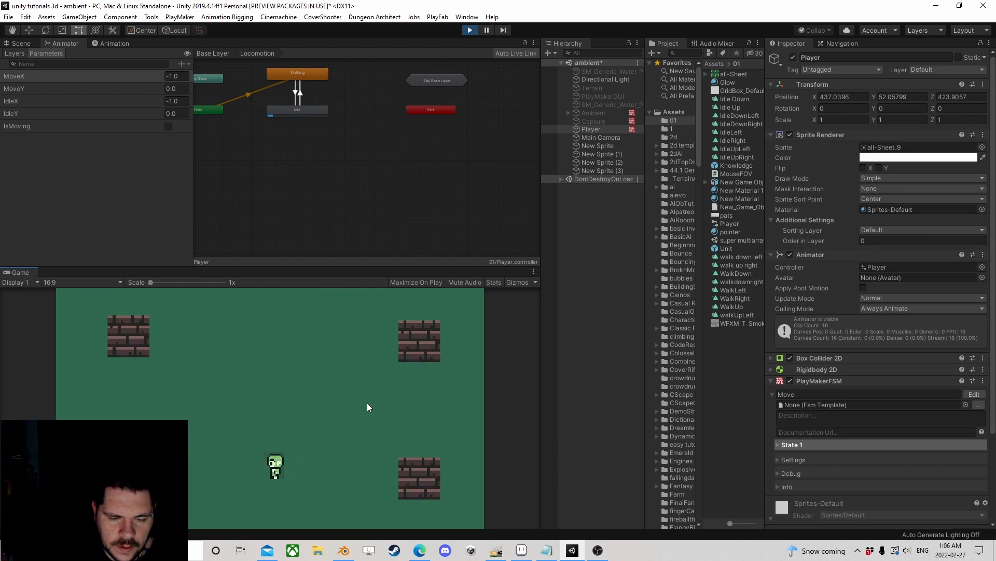
pyautogui.press('a')
pyautogui.press('w')
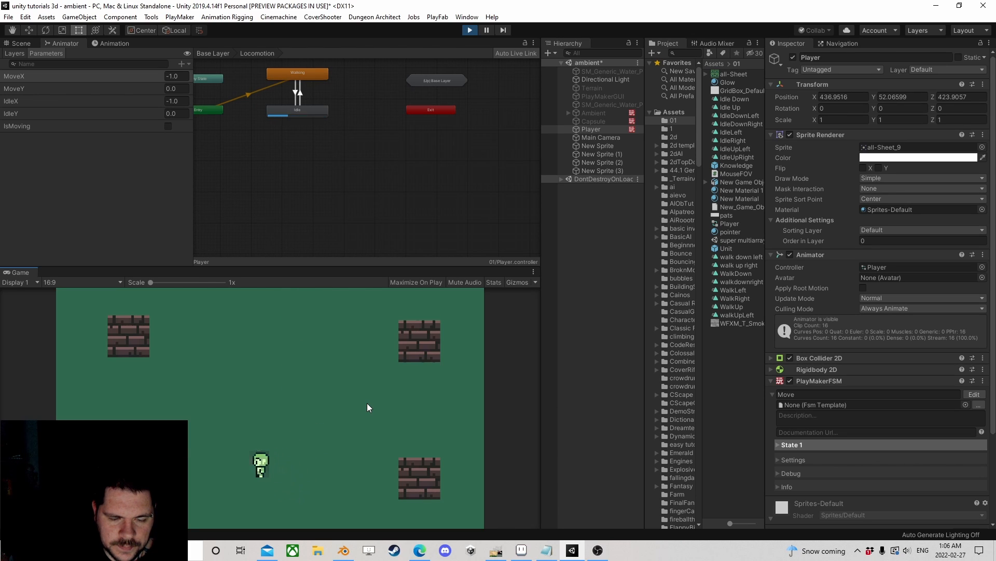
pyautogui.press('w')
pyautogui.press('d')
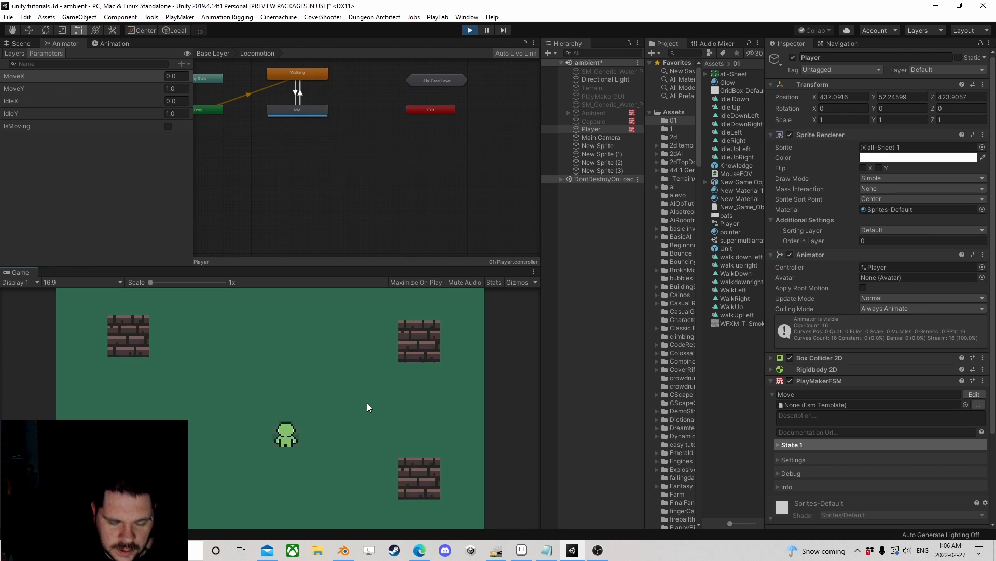
pyautogui.press('w')
pyautogui.press('d')
pyautogui.press('w')
pyautogui.press('a')
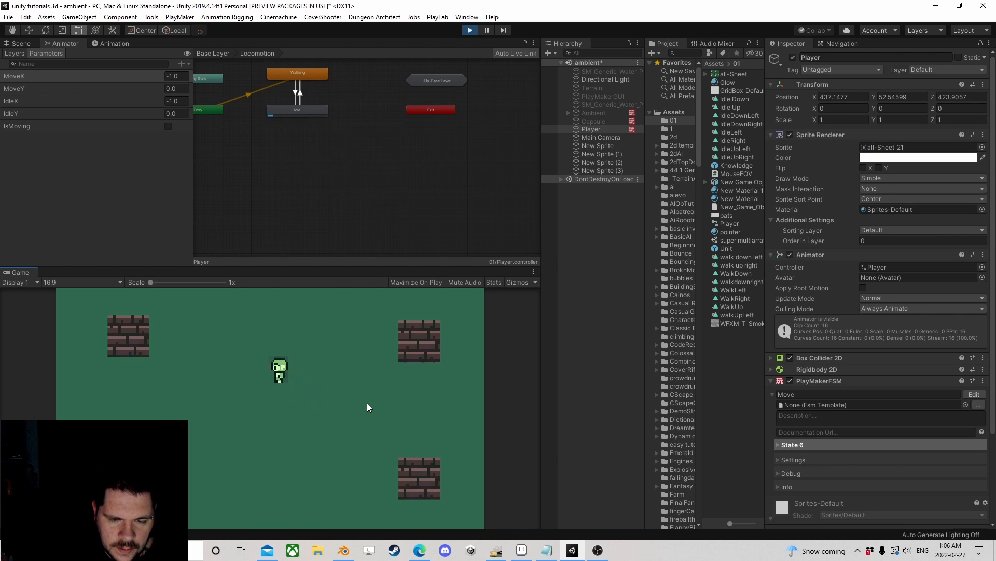
pyautogui.press('w')
pyautogui.press('a')
pyautogui.press('a')
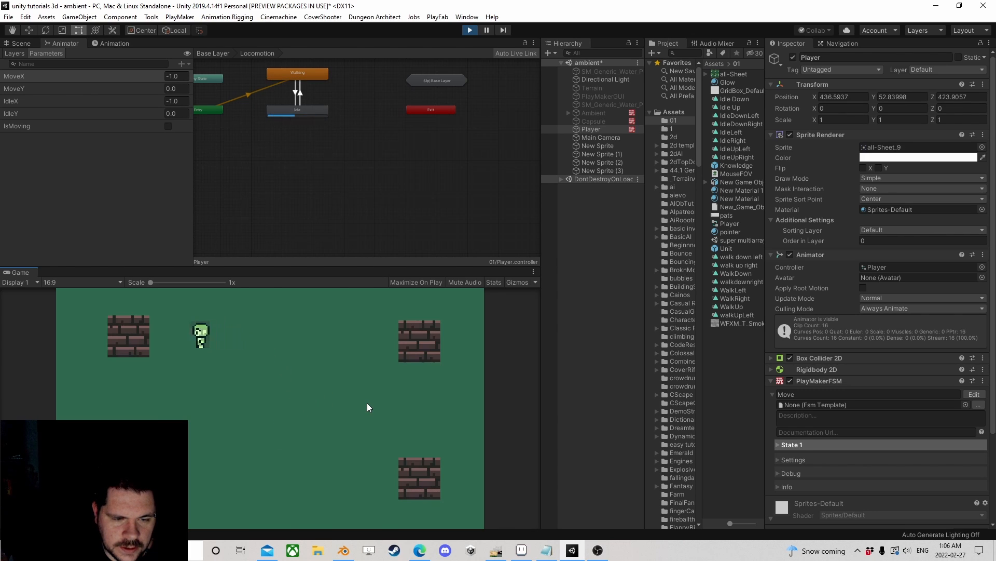
pyautogui.press('s')
pyautogui.press('d')
pyautogui.press('a')
pyautogui.press('w')
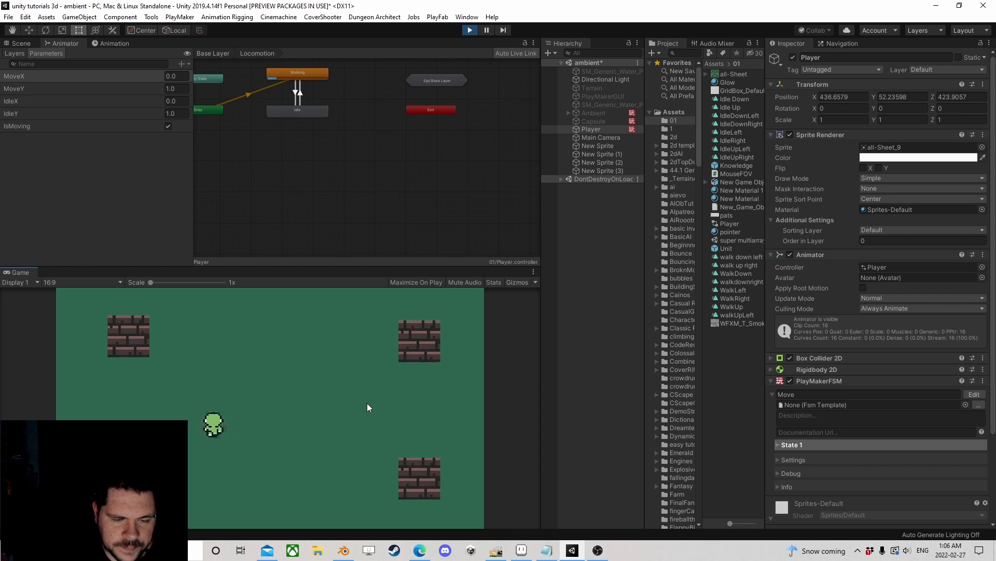
pyautogui.press('d')
pyautogui.press('w')
pyautogui.press('a')
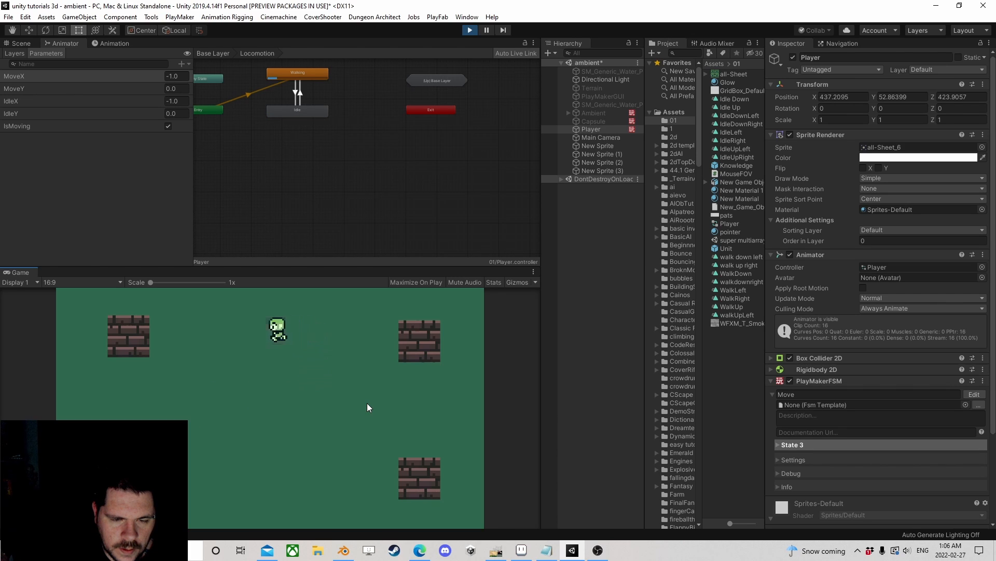
pyautogui.press('a')
pyautogui.press('s')
pyautogui.press('d')
pyautogui.press('s')
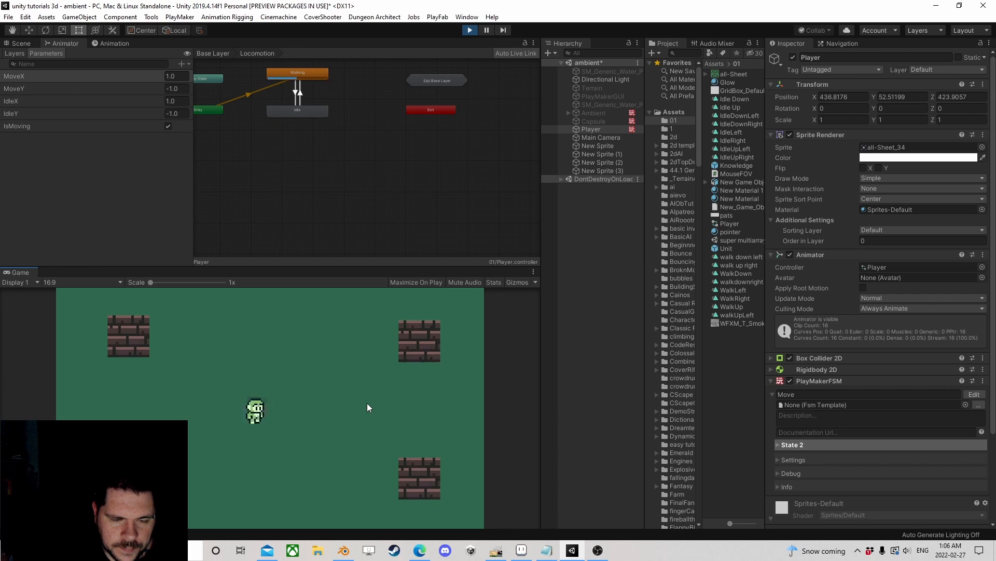
pyautogui.press('a')
pyautogui.press('s')
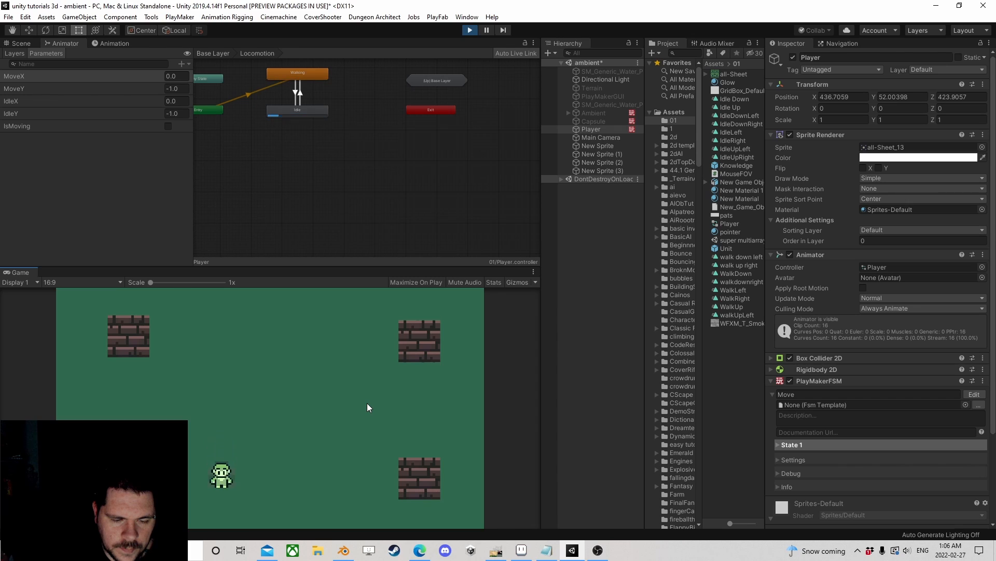
pyautogui.press('w')
pyautogui.press('d')
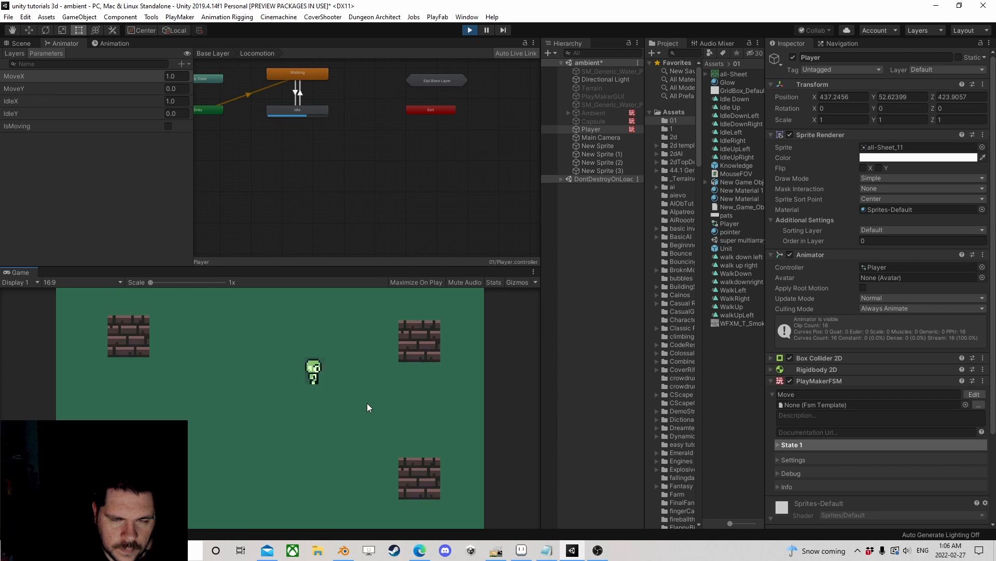
pyautogui.press('a')
pyautogui.press('w')
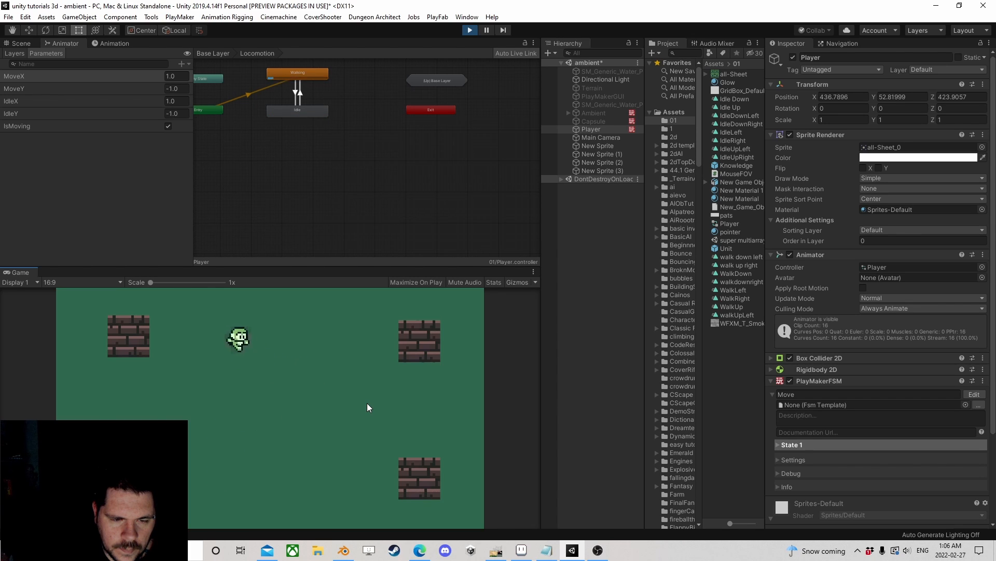
pyautogui.press('d')
pyautogui.press('s')
pyautogui.press('d')
pyautogui.press('s')
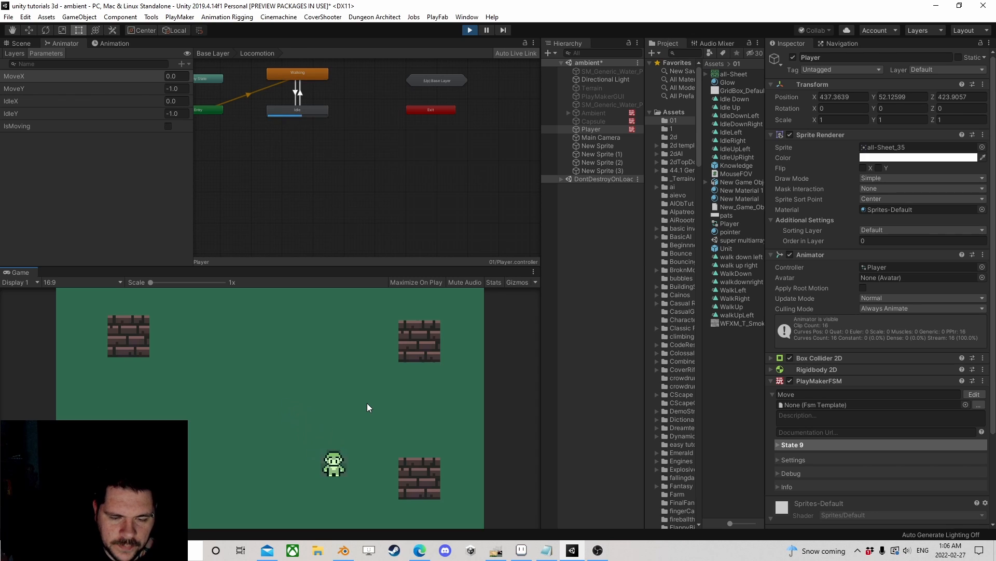
pyautogui.press('w')
pyautogui.press('a')
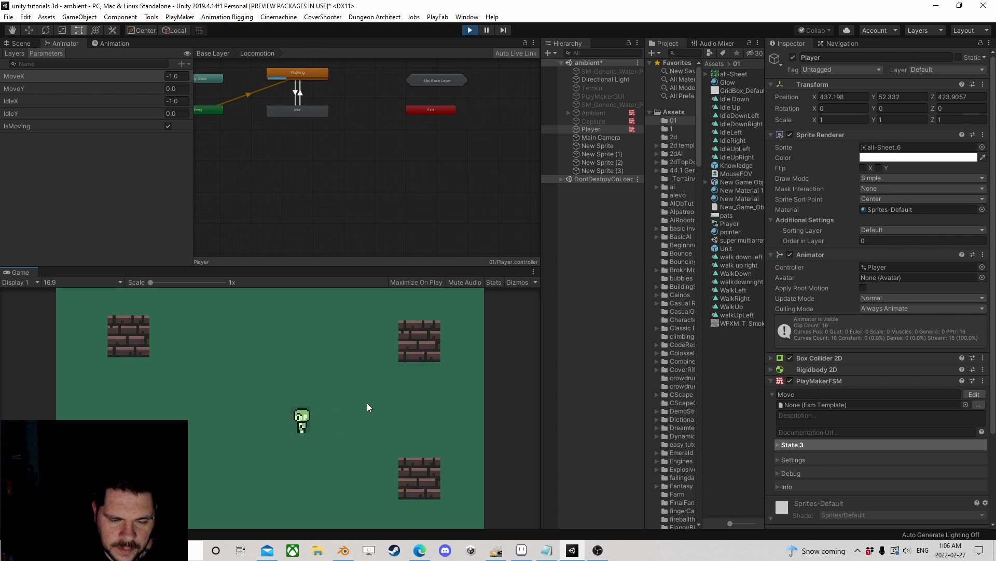
pyautogui.press('w')
pyautogui.press('d')
pyautogui.press('s')
pyautogui.press('a')
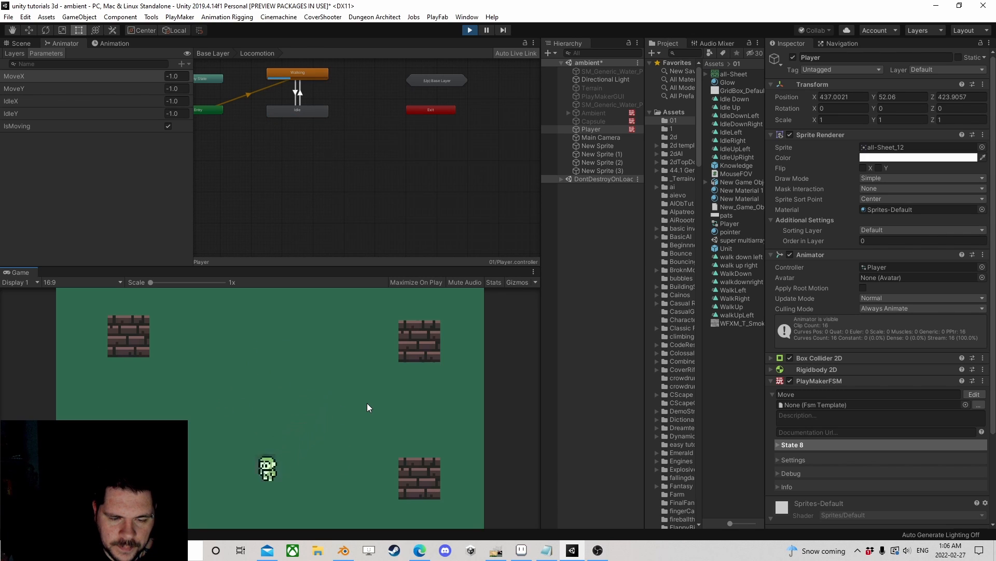
pyautogui.press('w')
pyautogui.press('d')
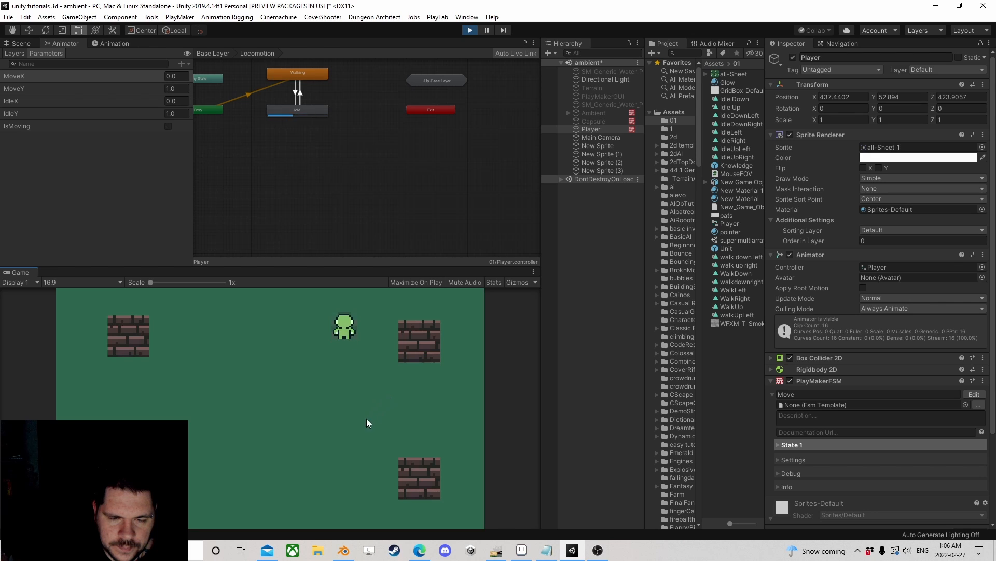
pyautogui.click(470, 30)
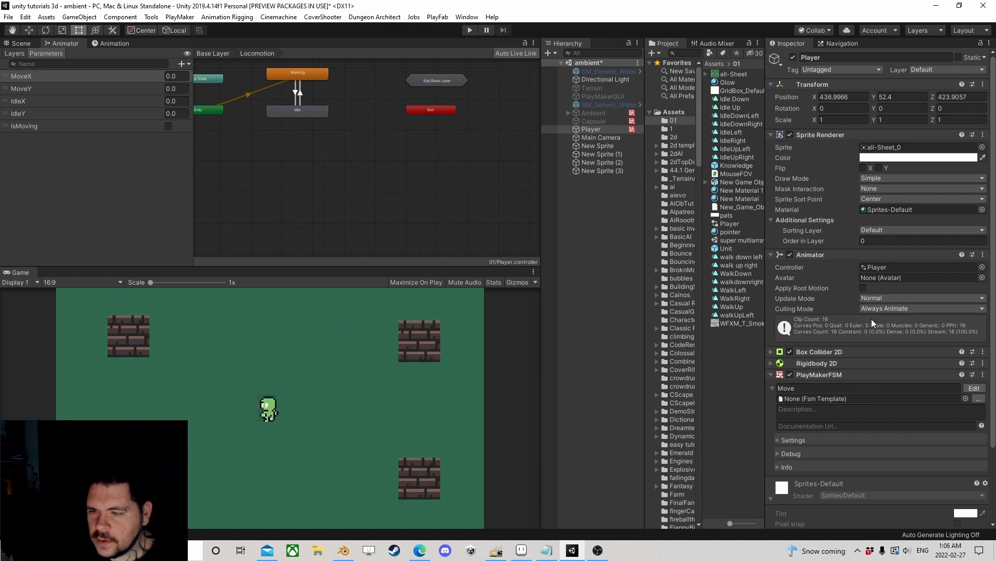
# Open the Player's Move FSM and play-test with it in view, walking in several directions to watch the active states, and end play mode.
pyautogui.scroll(-3, 926, 384)
pyautogui.click(974, 299)
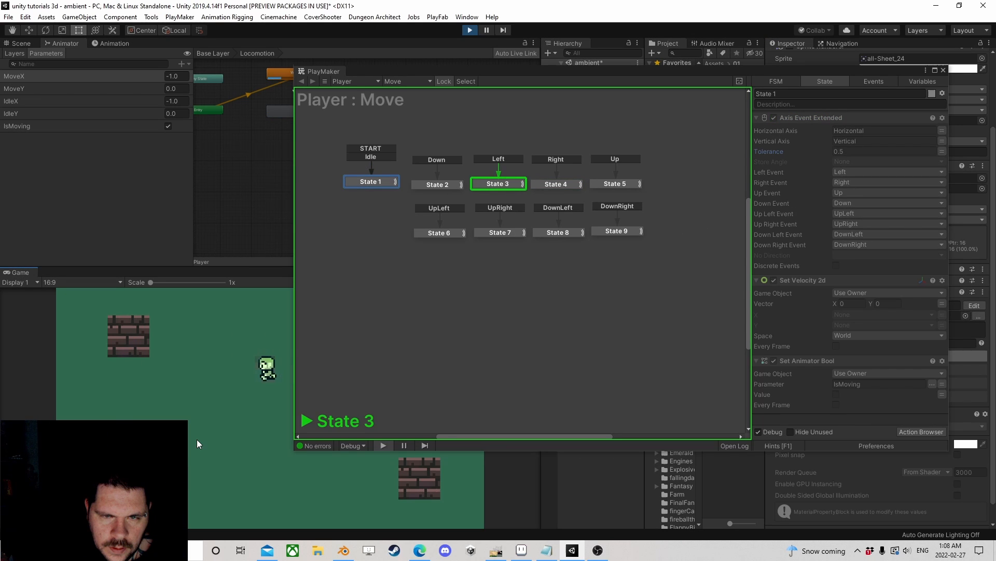
pyautogui.press('Left')
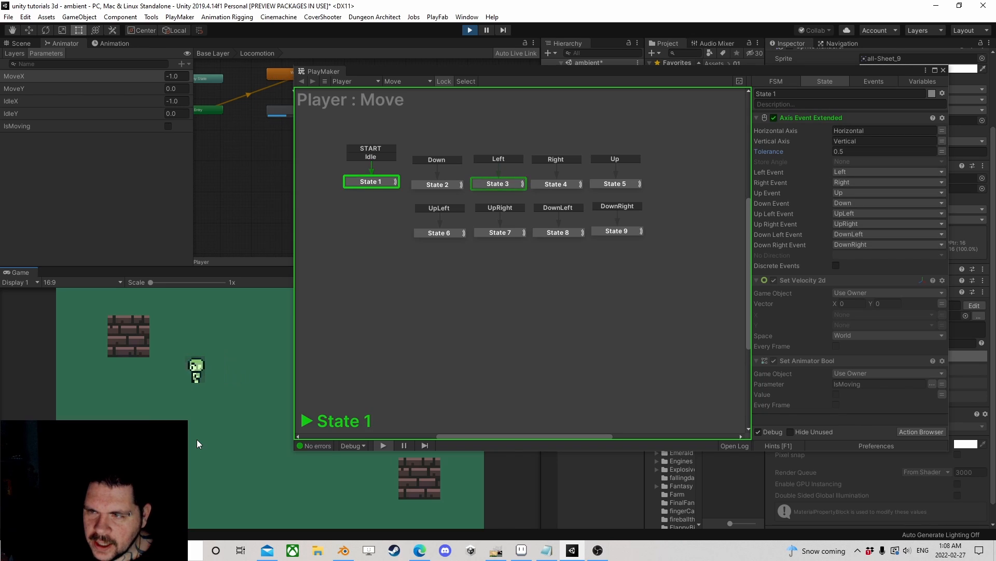
pyautogui.press('Down')
pyautogui.press('Right')
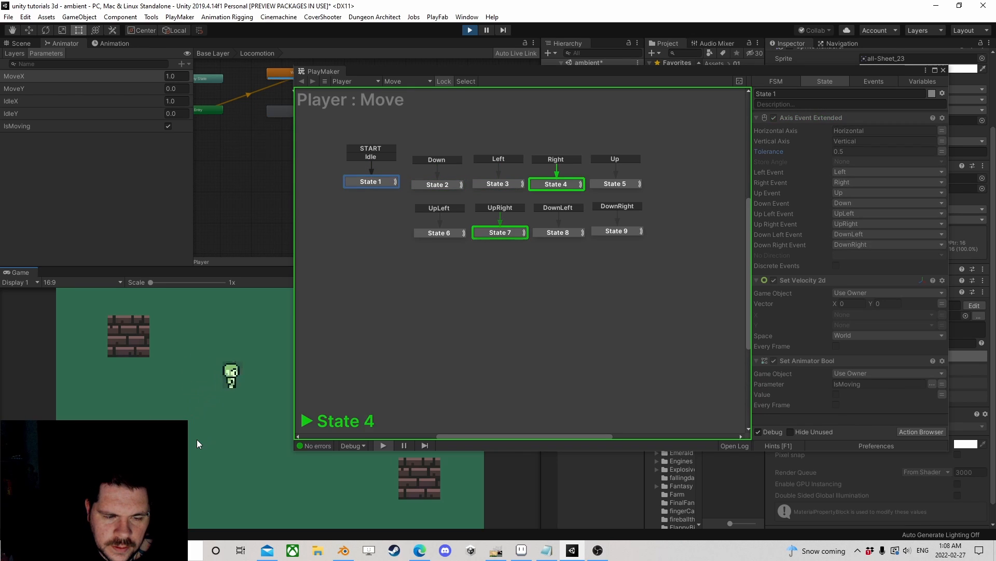
pyautogui.press('Left')
pyautogui.press('Down')
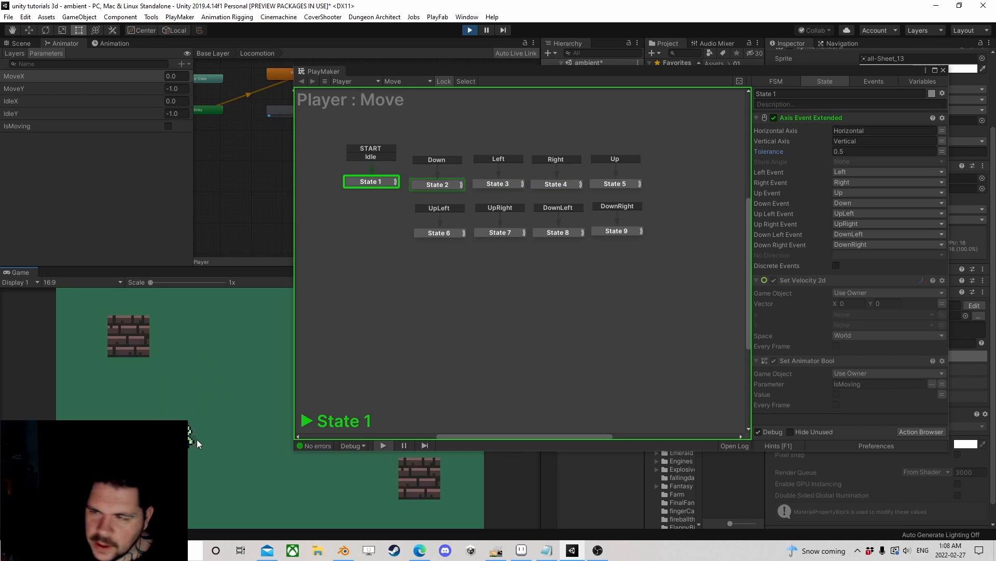
pyautogui.press('Right')
pyautogui.press('Up')
pyautogui.press('Left')
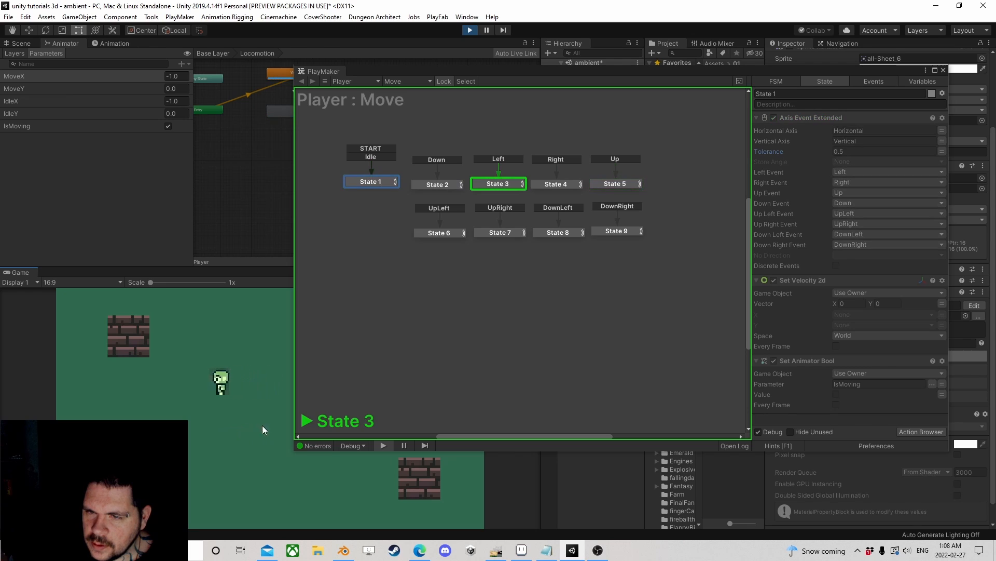
pyautogui.hotkey('Down', 'Right')
pyautogui.hotkey('Up', 'Left')
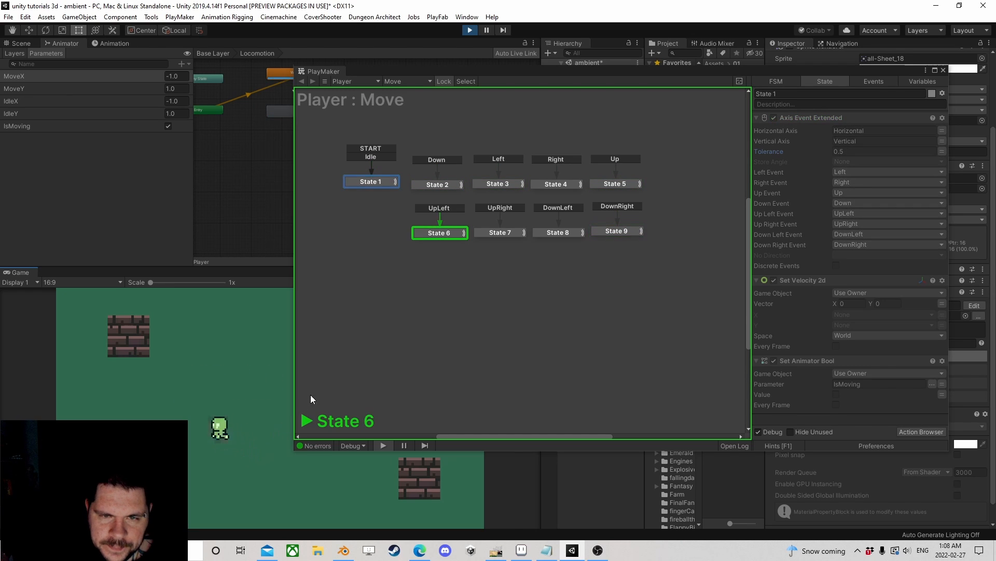
pyautogui.press('Up')
pyautogui.click(469, 31)
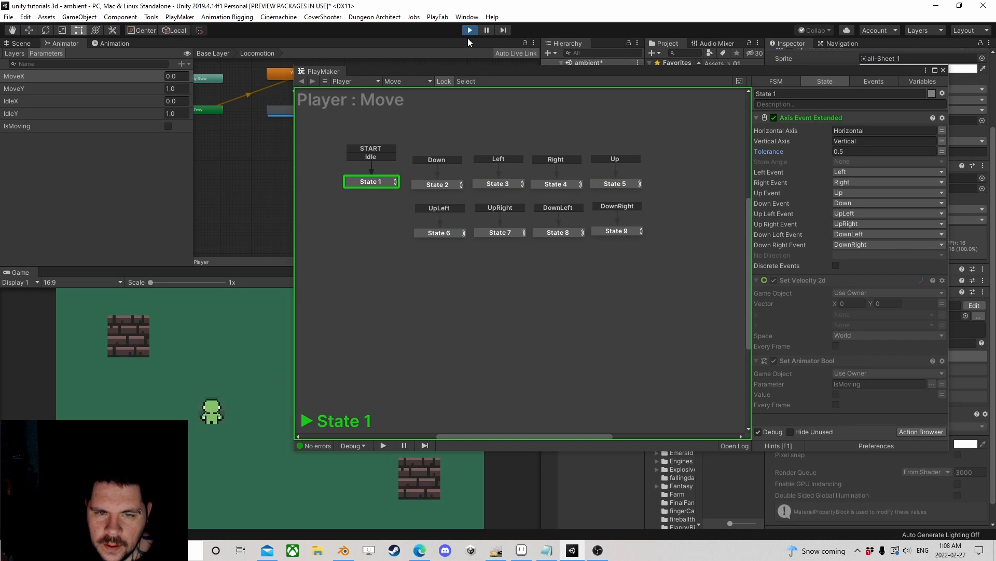
# Shift the PlayMaker editor aside and open the script of State 1's Axis Event Extended action in the code editor.
pyautogui.moveTo(751, 70); pyautogui.dragTo(671, 79)
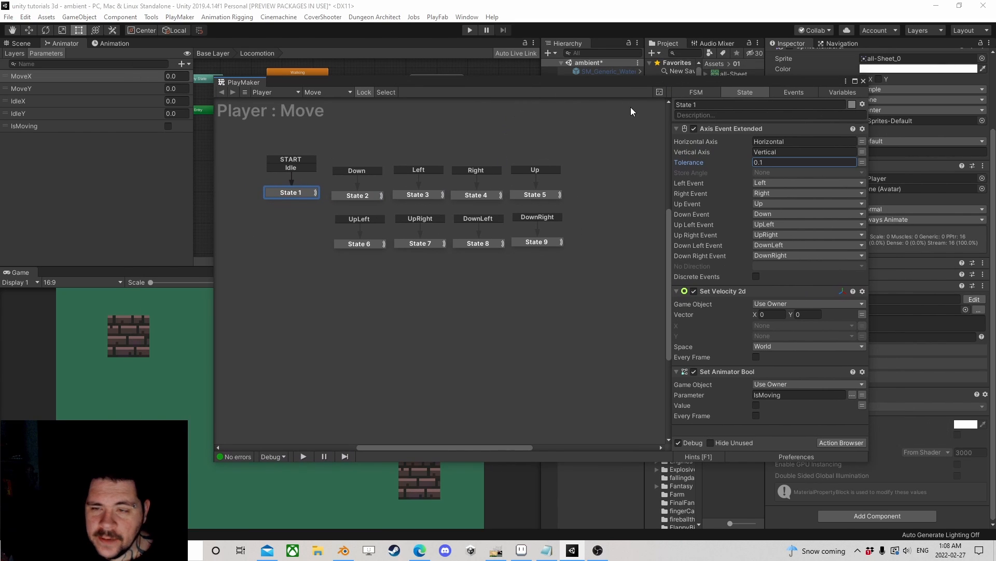
pyautogui.rightClick(739, 130)
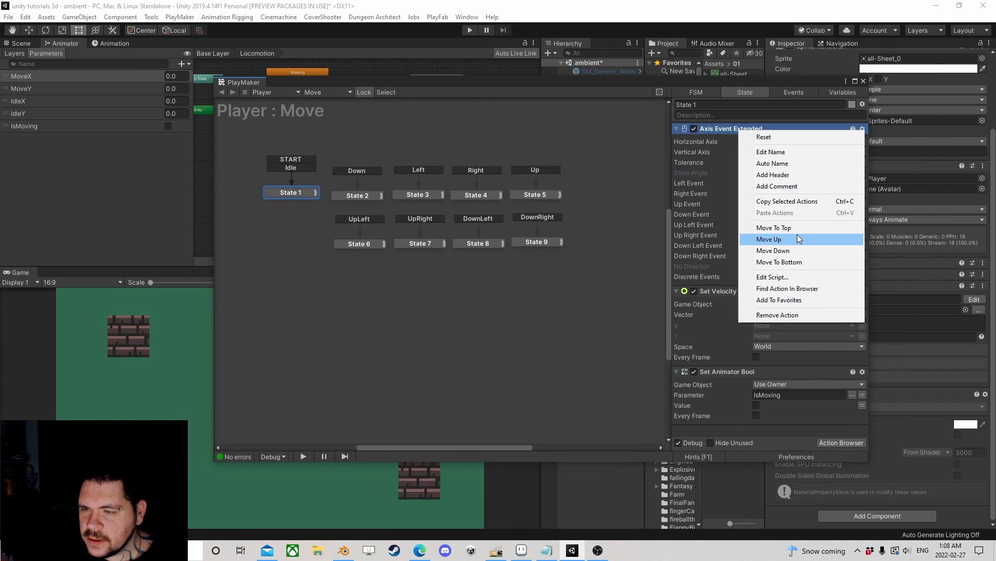
pyautogui.click(779, 278)
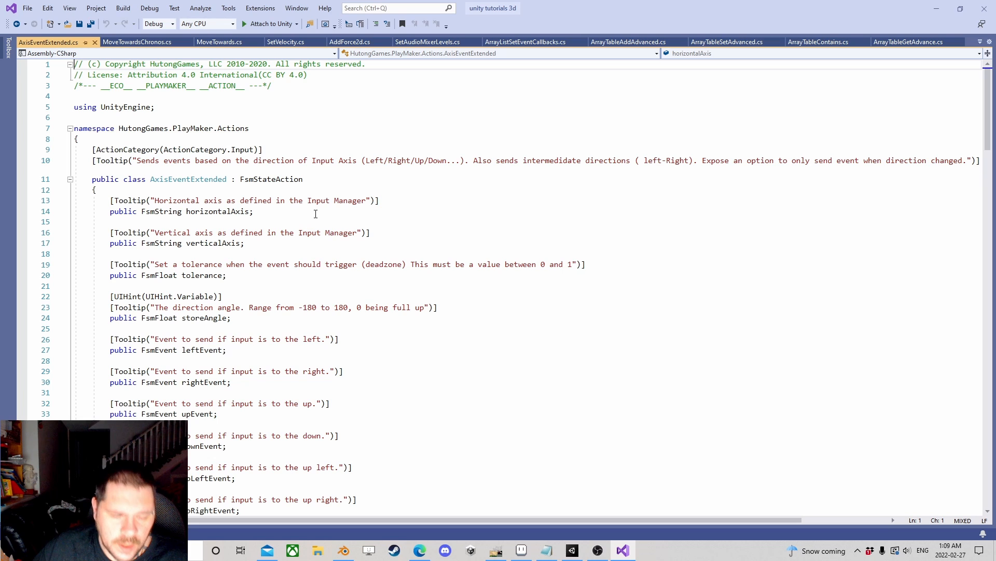
# Examine how AxisEventExtended.cs determines the direction in OnEnter, OnUpdate and GetCurrentDirection and applies the tolerance to each event.
pyautogui.scroll(-20, 279, 340)
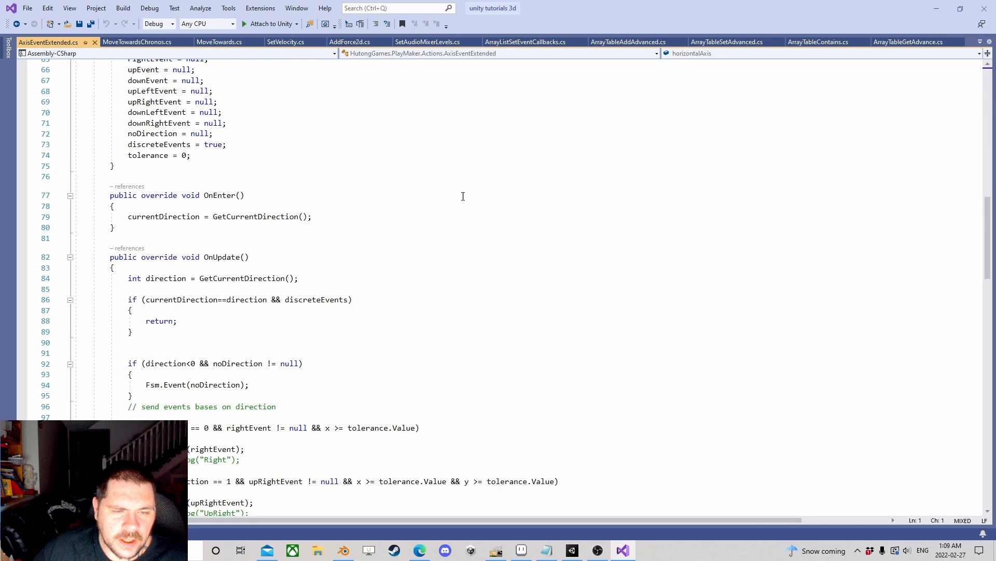
pyautogui.scroll(-5, 272, 207)
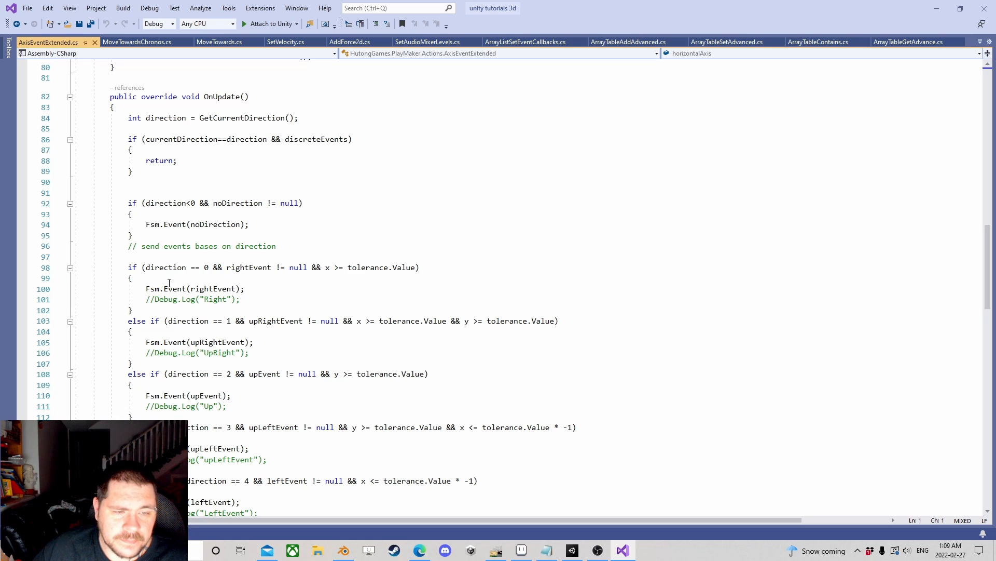
pyautogui.click(178, 267)
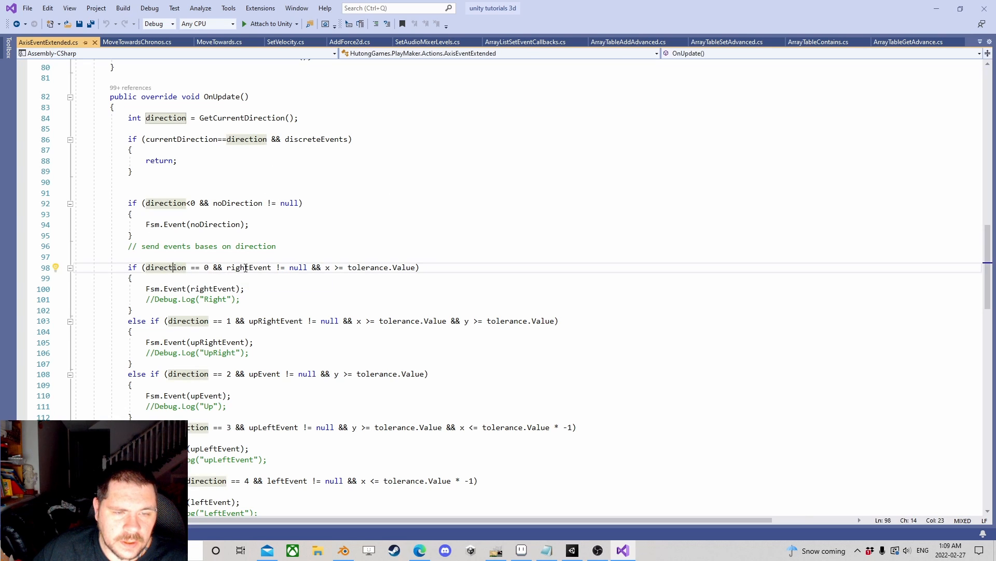
pyautogui.scroll(3, 239, 220)
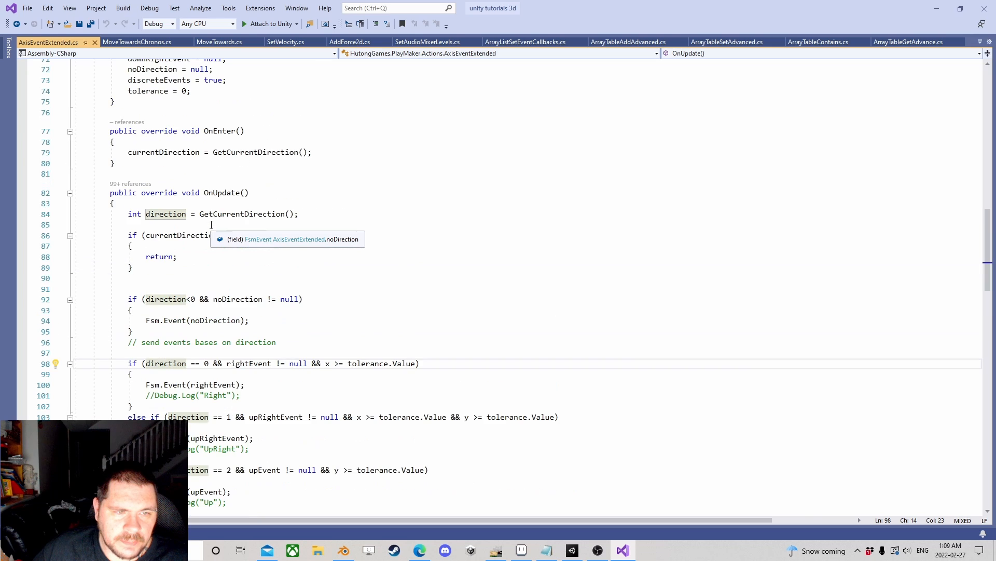
pyautogui.click(246, 214)
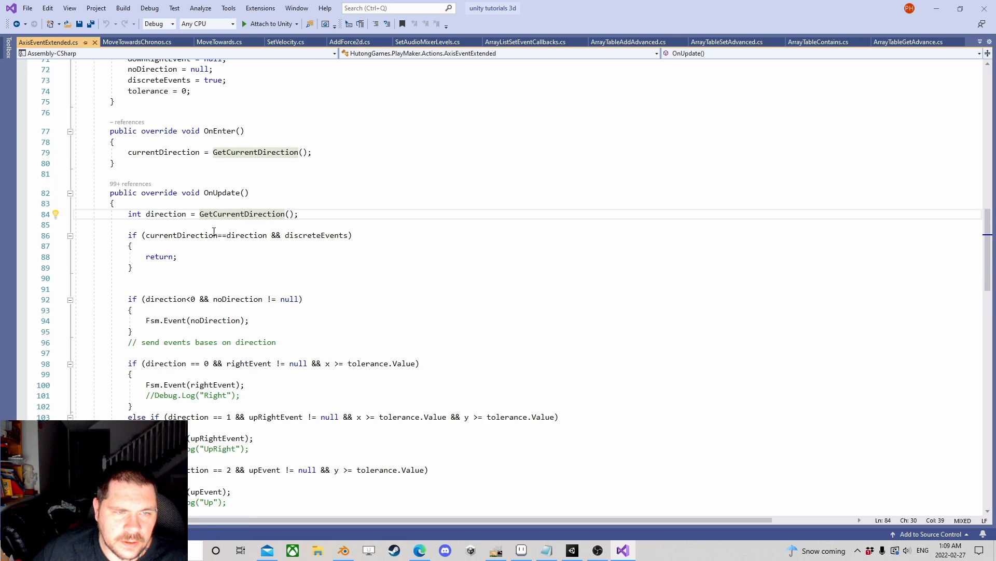
pyautogui.click(185, 158)
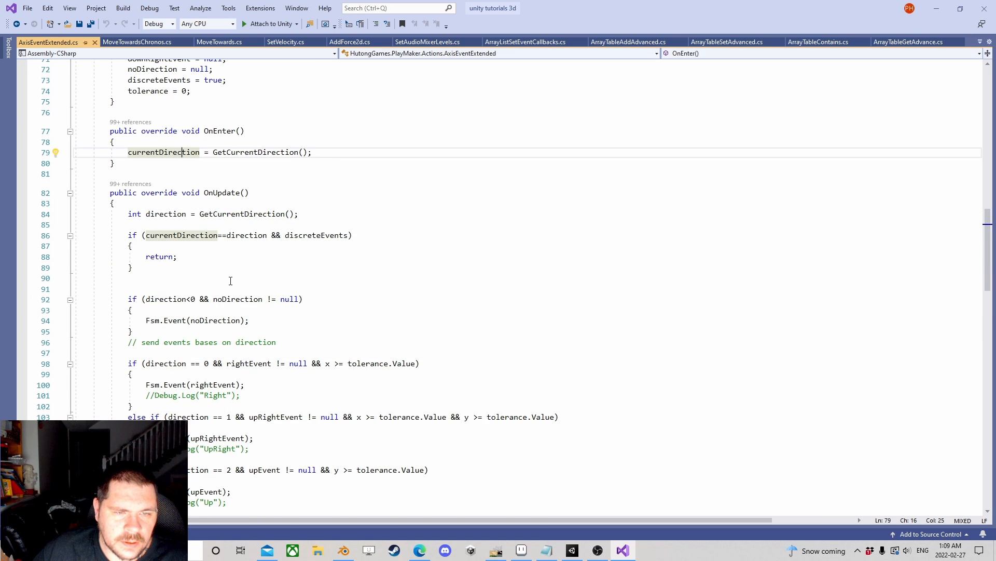
pyautogui.scroll(4, 231, 281)
pyautogui.scroll(-20, 231, 276)
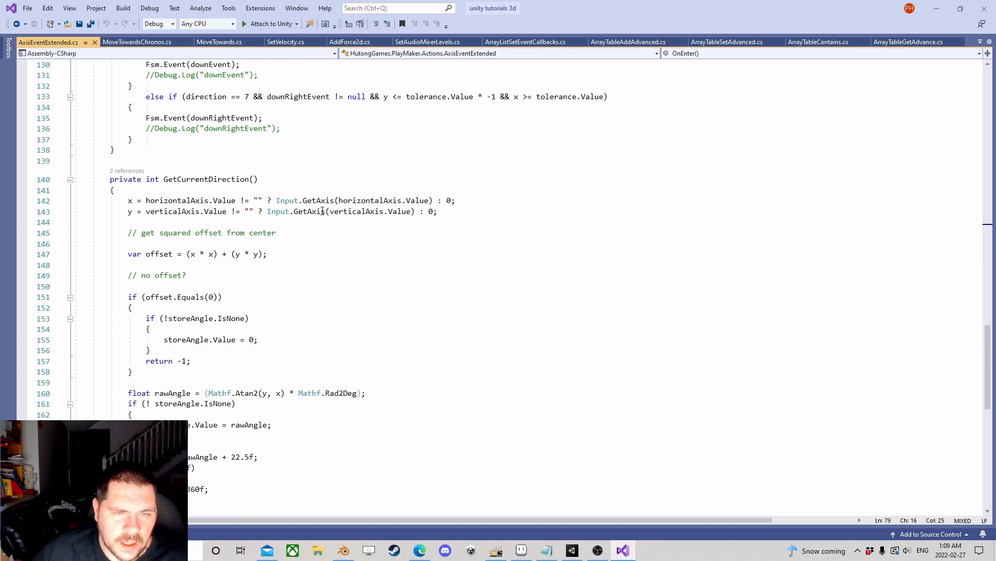
pyautogui.scroll(20, 106, 283)
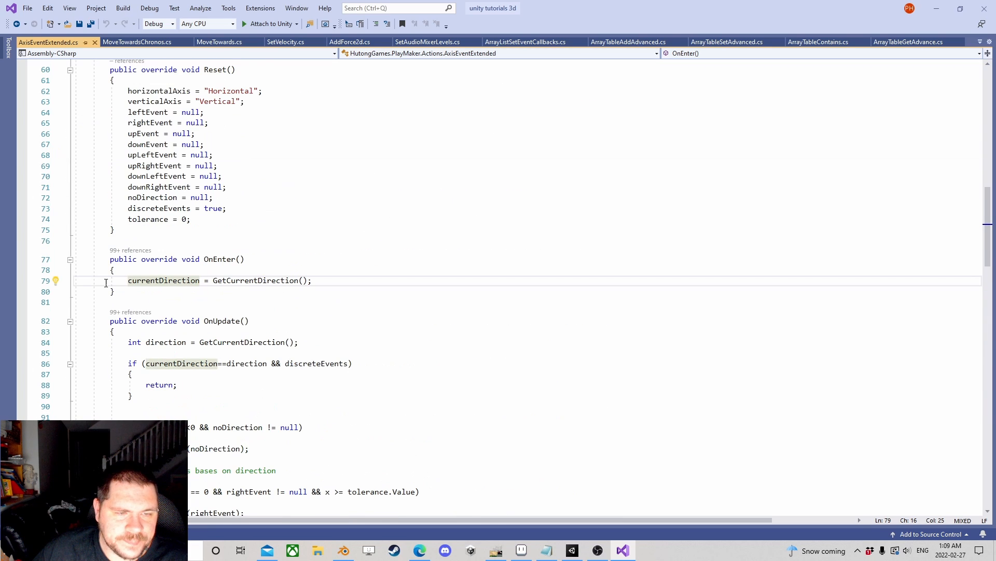
# Collapse the OnUpdate and OnEnter methods and examine how GetCurrentDirection reads the two axes and works out the angle.
pyautogui.click(70, 321)
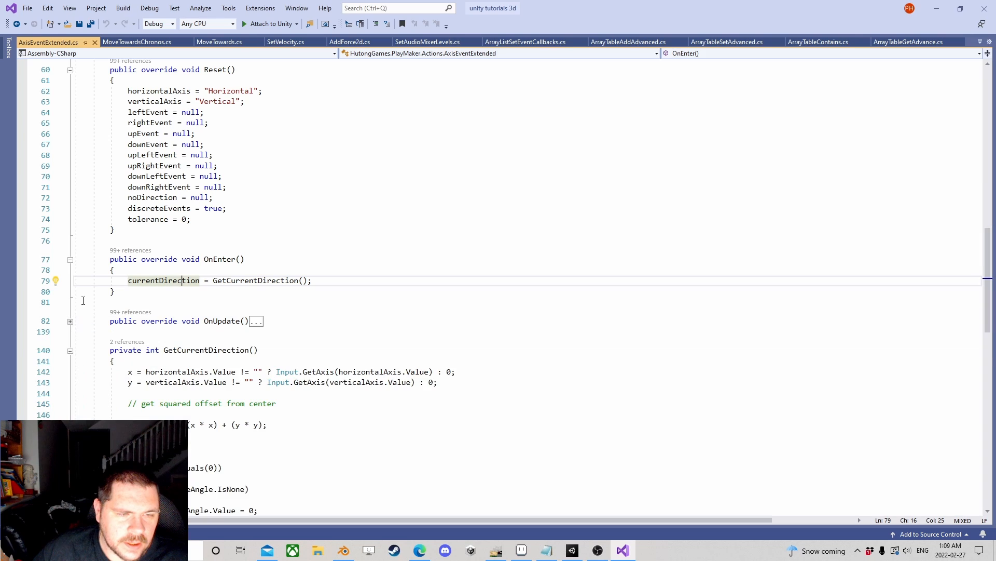
pyautogui.click(70, 259)
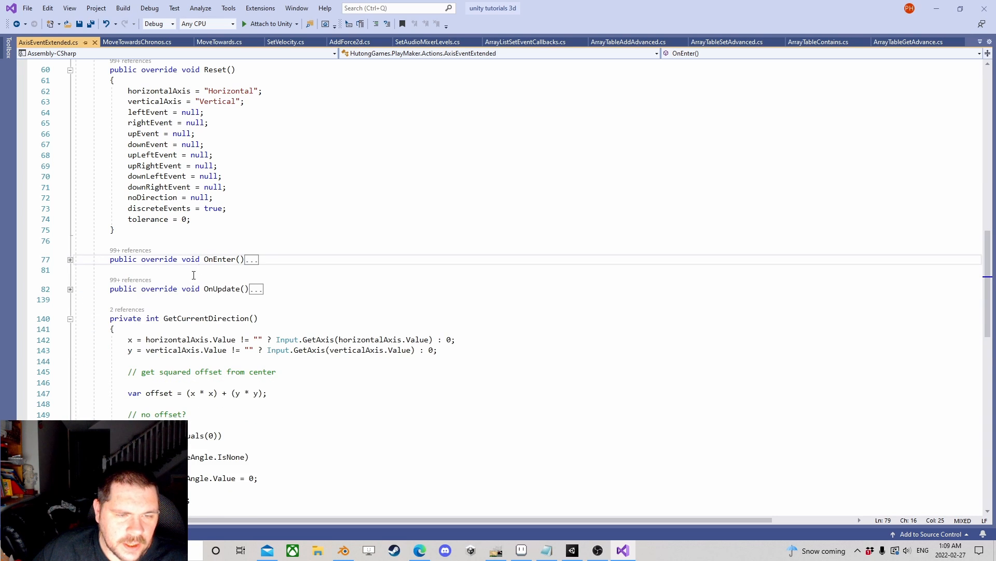
pyautogui.click(69, 320)
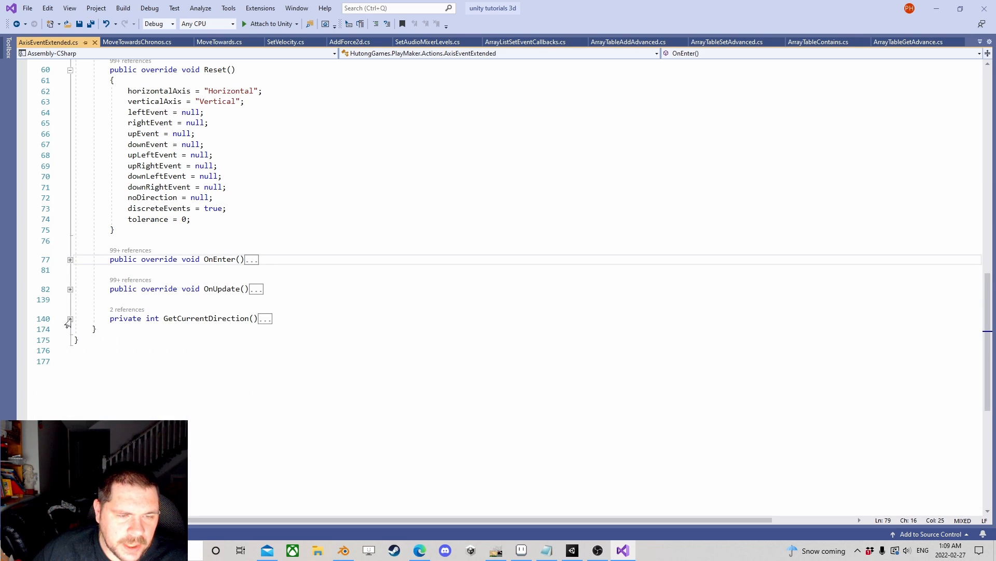
pyautogui.click(70, 319)
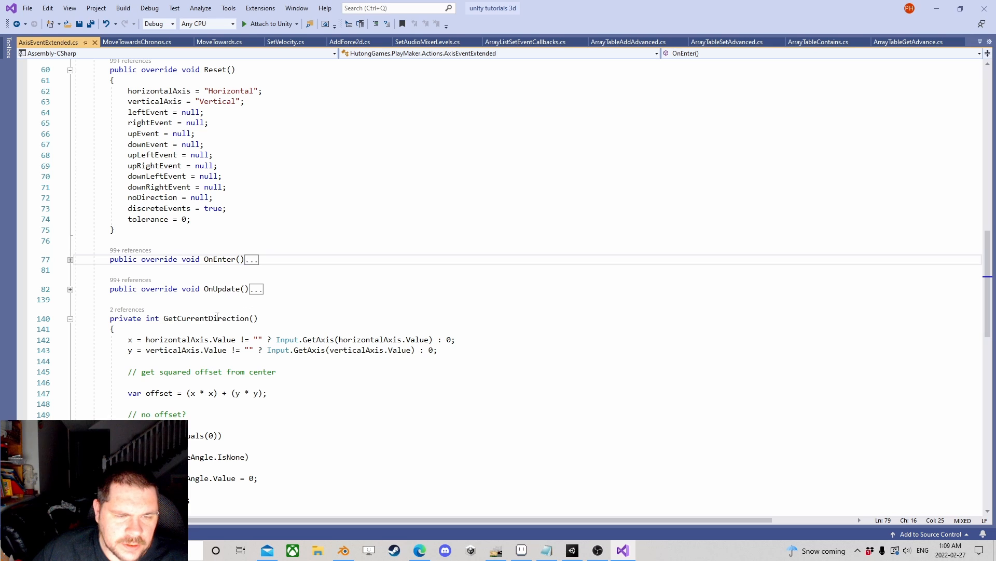
pyautogui.scroll(-4, 146, 317)
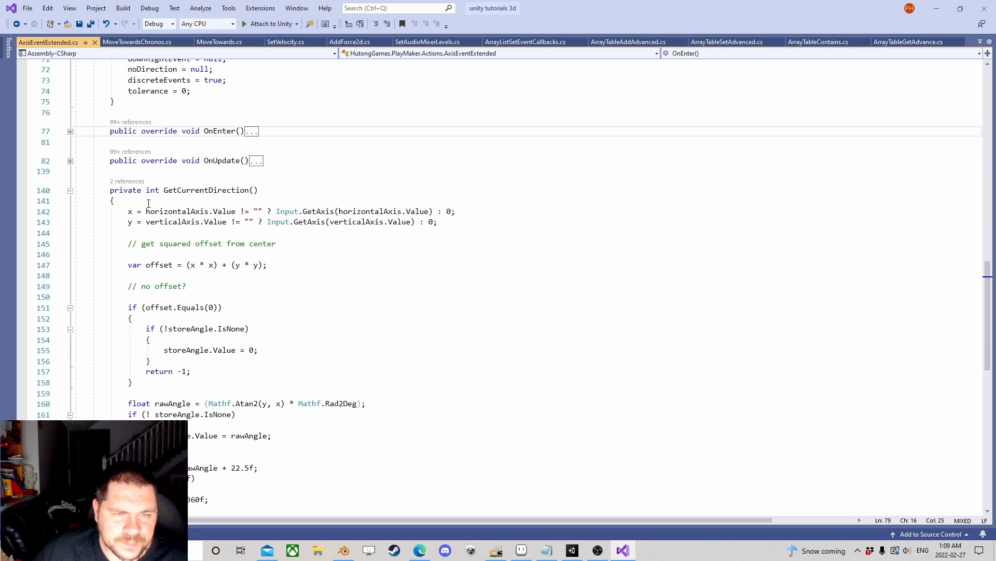
pyautogui.scroll(-3, 149, 203)
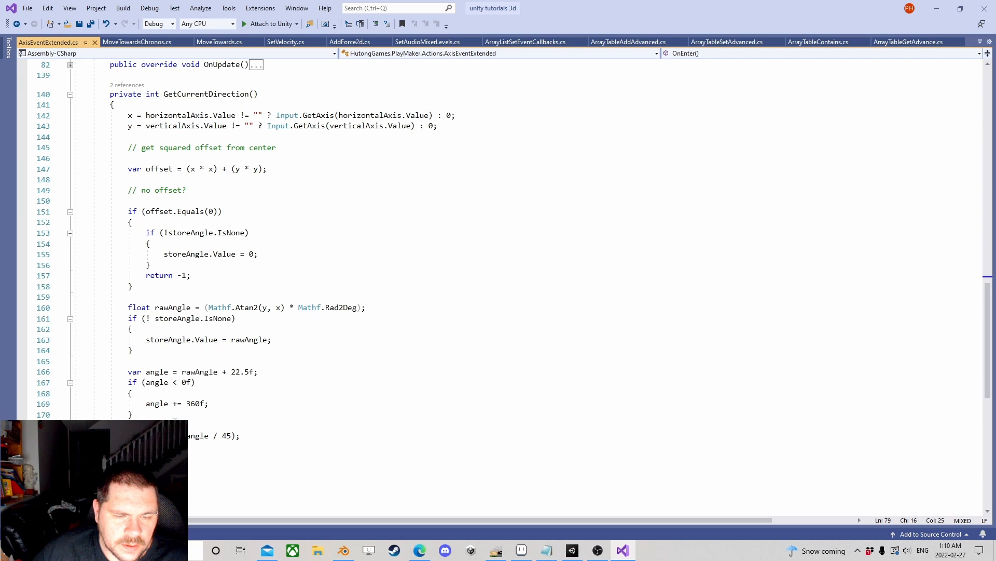
pyautogui.scroll(2, 221, 300)
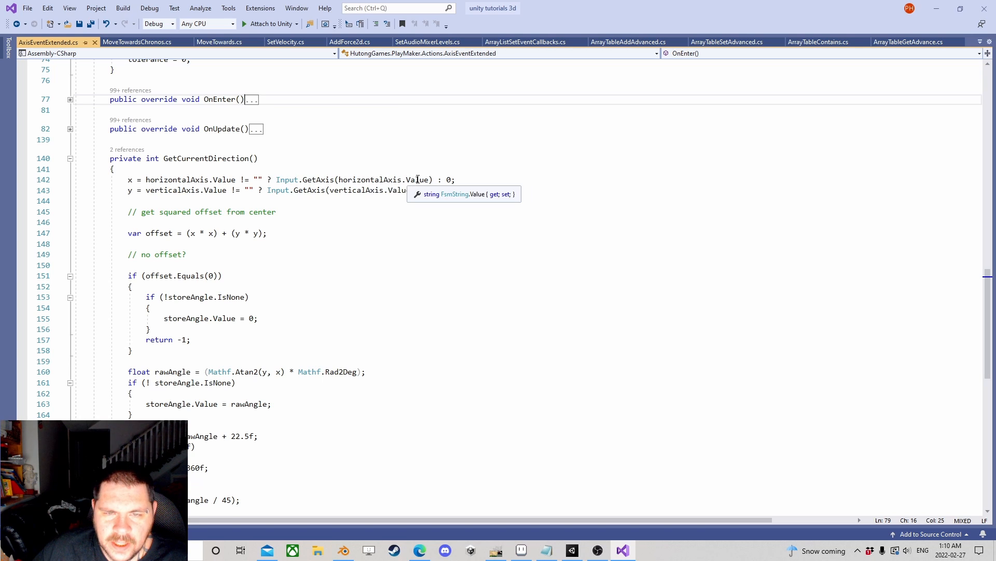
pyautogui.click(222, 179)
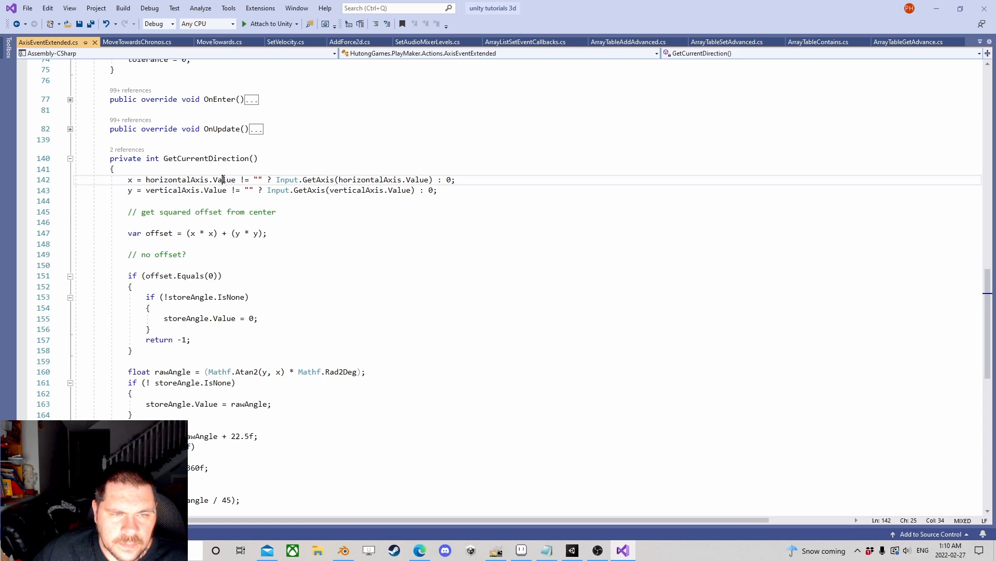
pyautogui.click(181, 180)
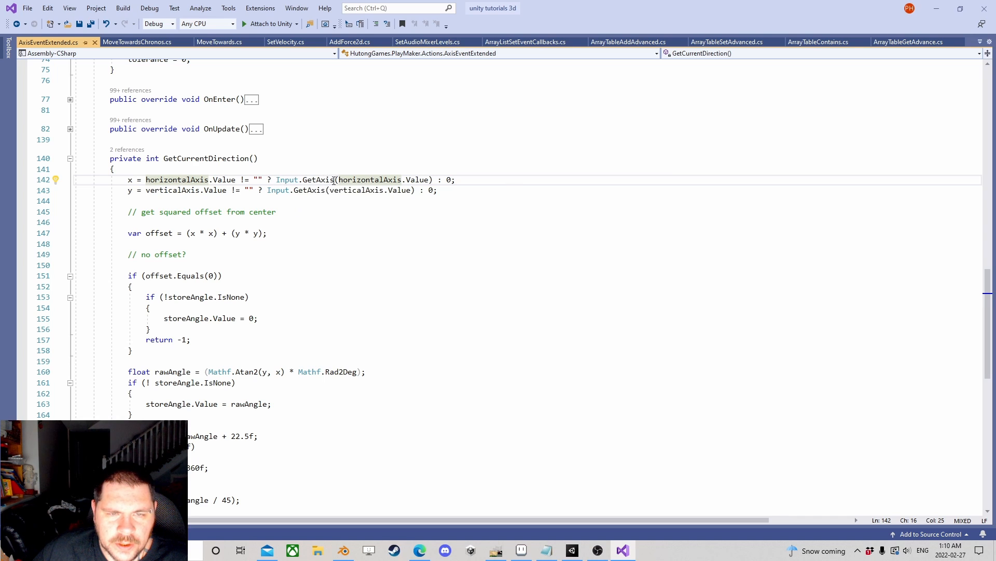
# Replace Input.GetAxis with Input.GetAxisRaw in both the x and y assignments of GetCurrentDirection.
pyautogui.doubleClick(315, 179)
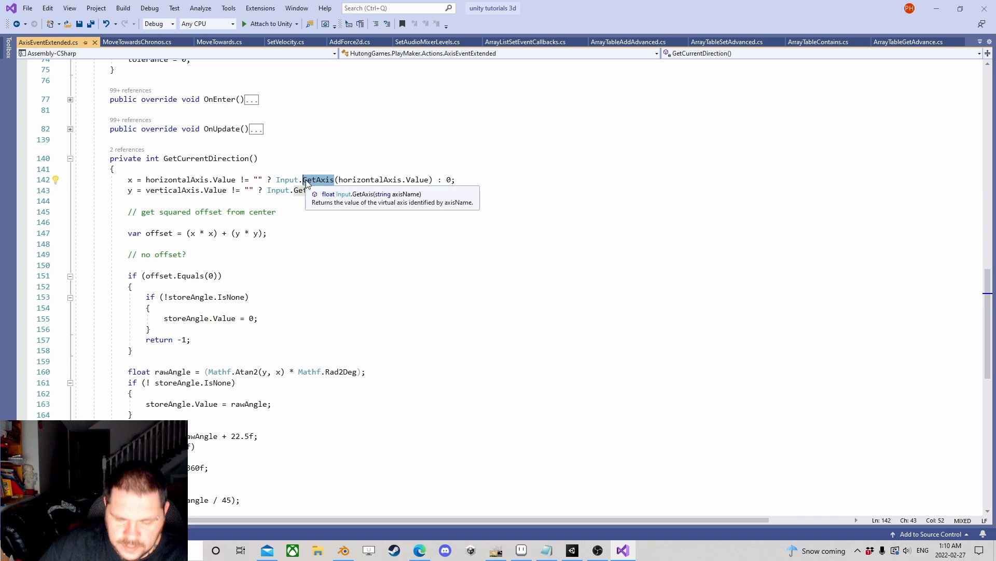
pyautogui.press('BackSpace')
pyautogui.press('BackSpace')
pyautogui.write('.get')
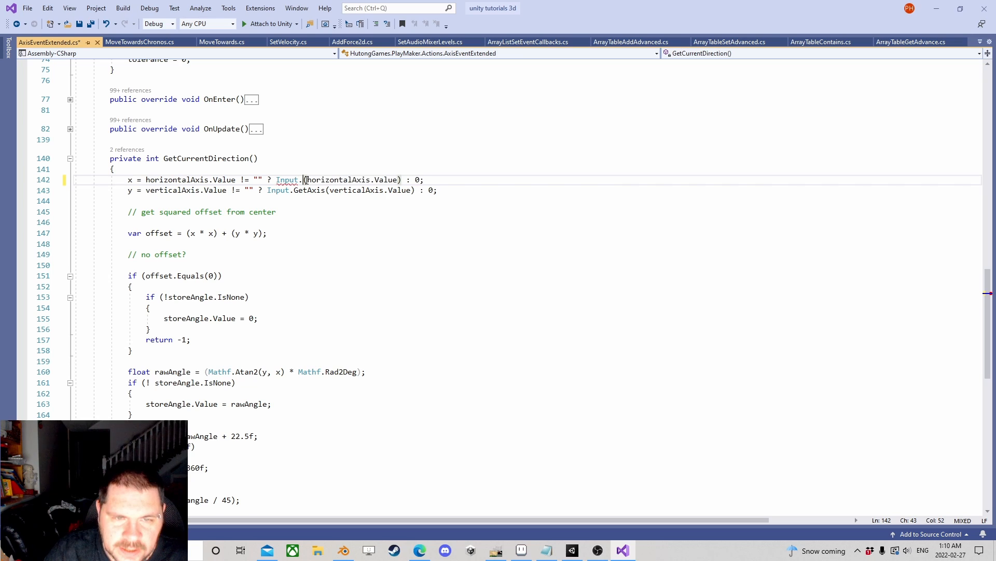
pyautogui.press('Down')
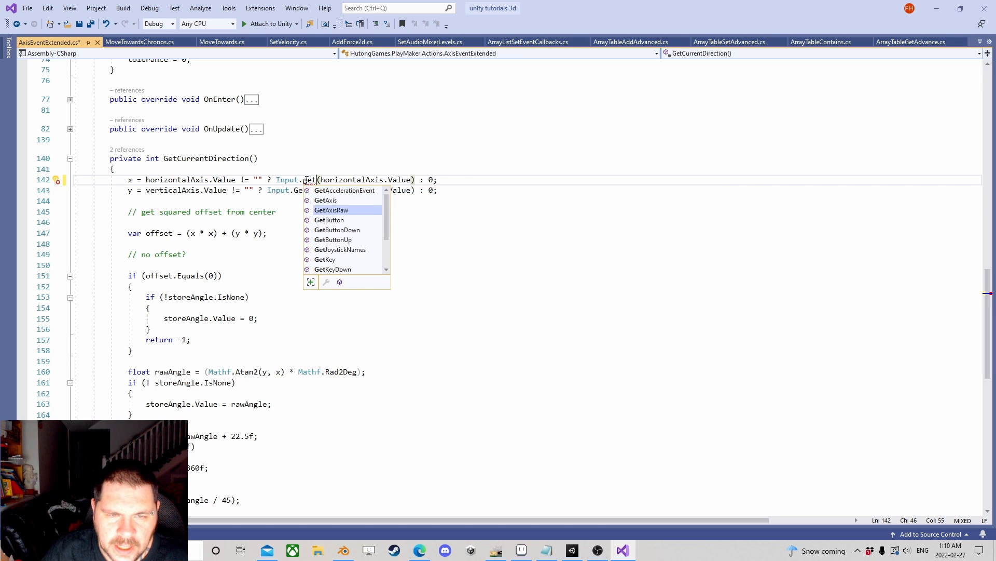
pyautogui.press('Tab')
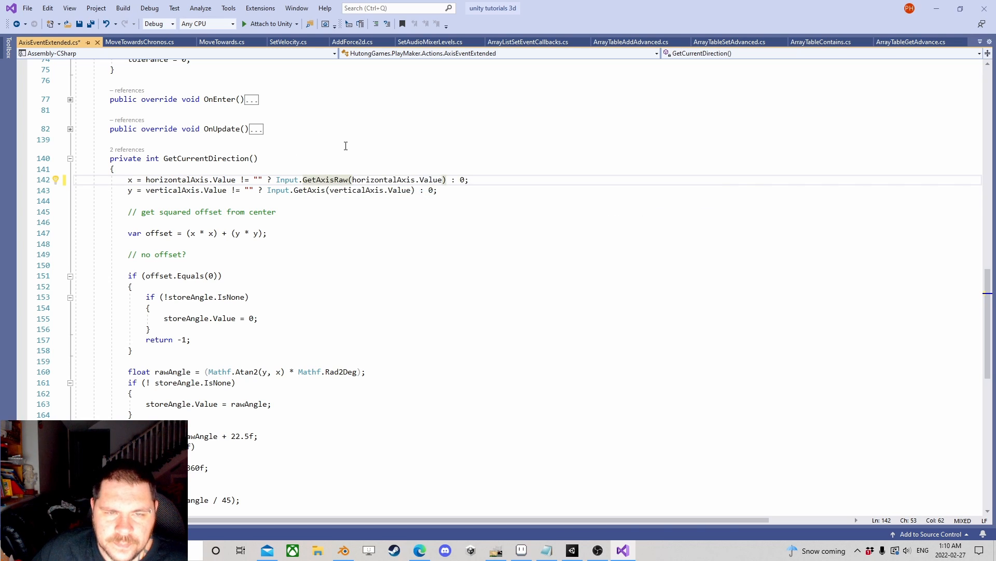
pyautogui.moveTo(348, 180); pyautogui.dragTo(294, 190)
pyautogui.write('GetAxisRaw')
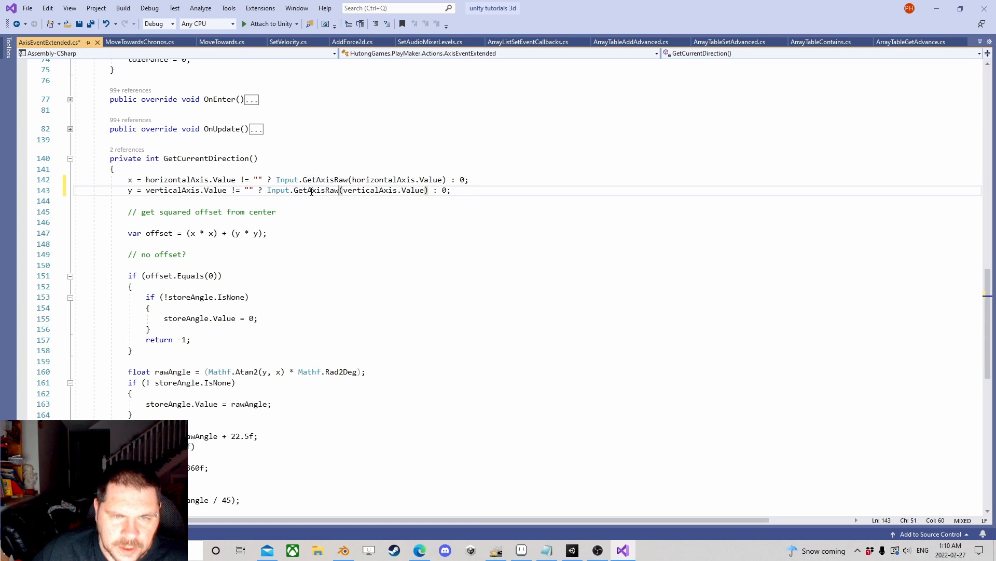
# Declare "public bool UseRaw = false;" directly below the discreteEvents field, aligned with the other fields.
pyautogui.scroll(-3, 311, 229)
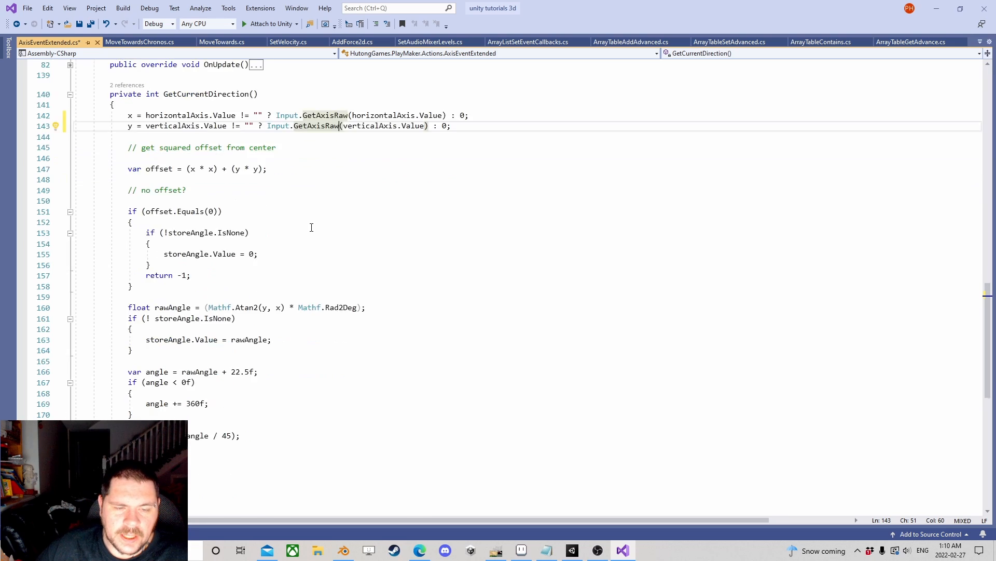
pyautogui.scroll(20, 312, 228)
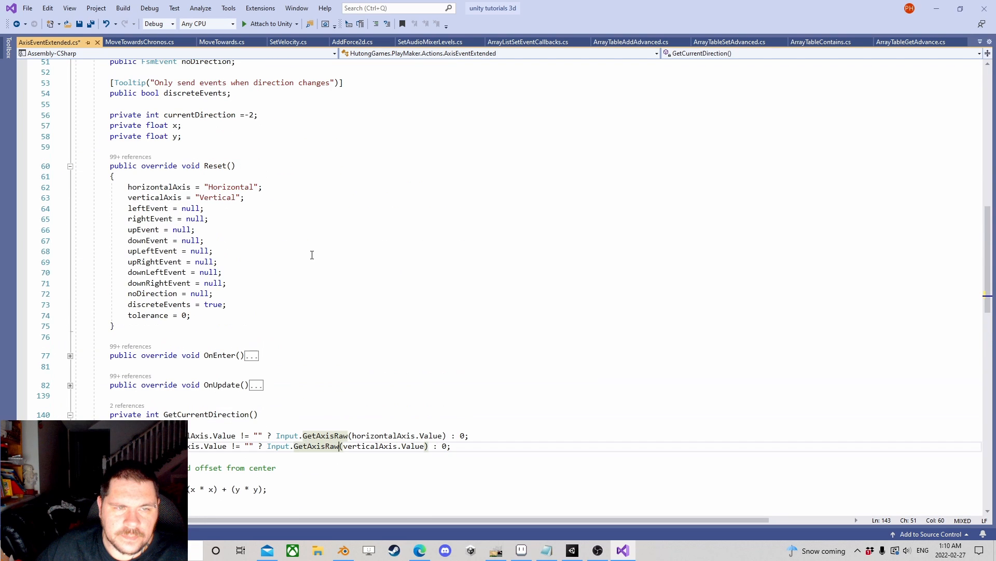
pyautogui.scroll(-14, 313, 255)
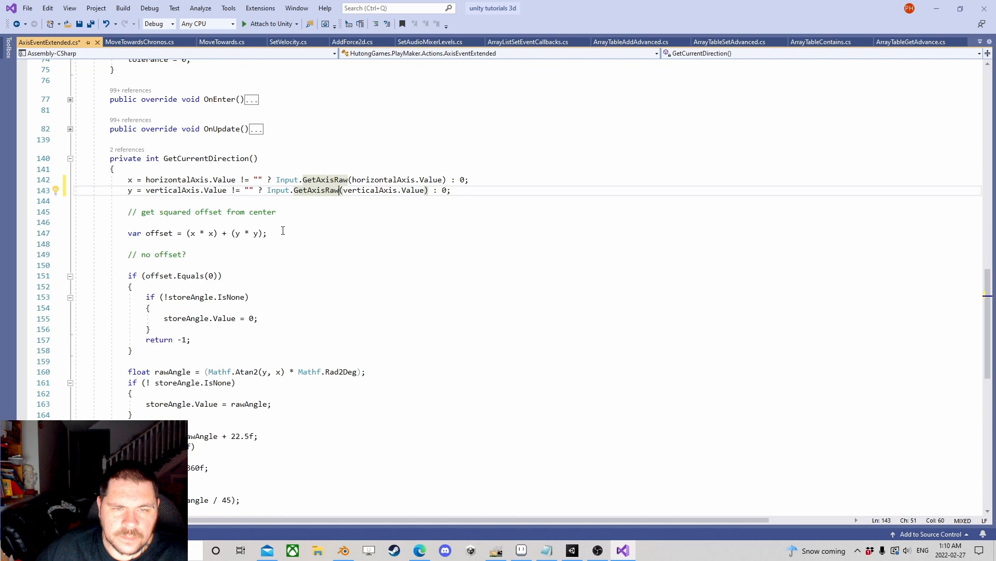
pyautogui.scroll(6, 290, 234)
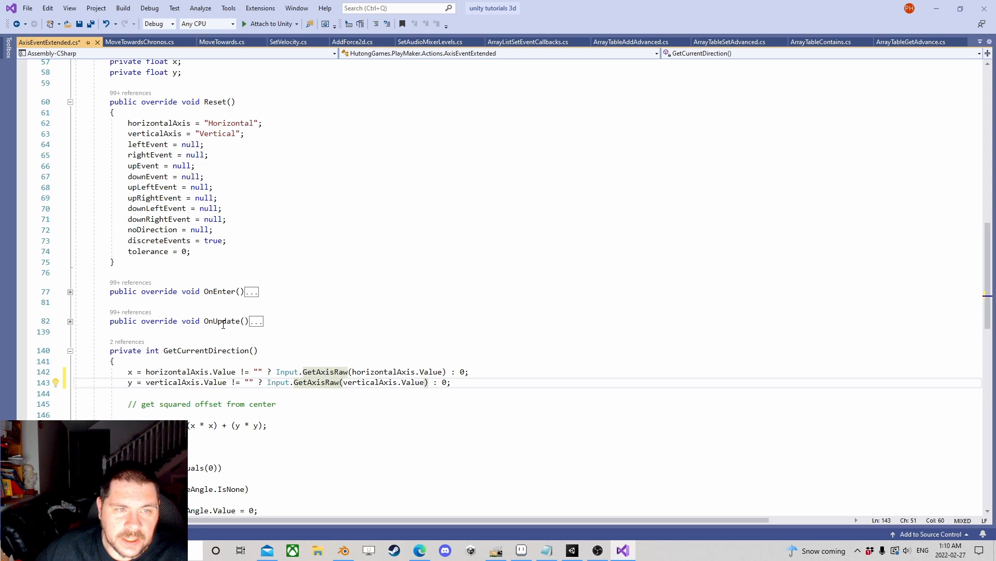
pyautogui.scroll(19, 223, 325)
pyautogui.scroll(-13, 214, 315)
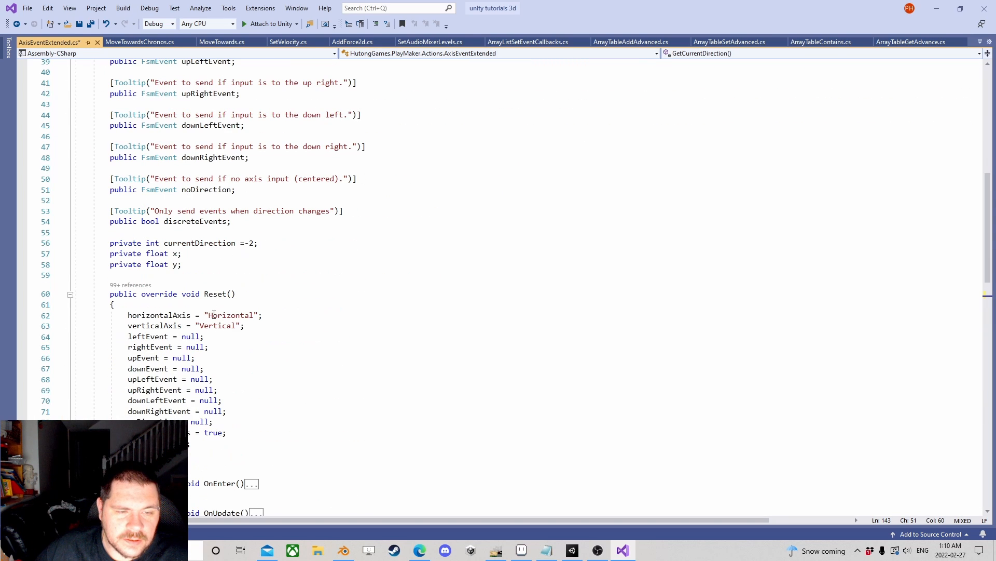
pyautogui.click(158, 232)
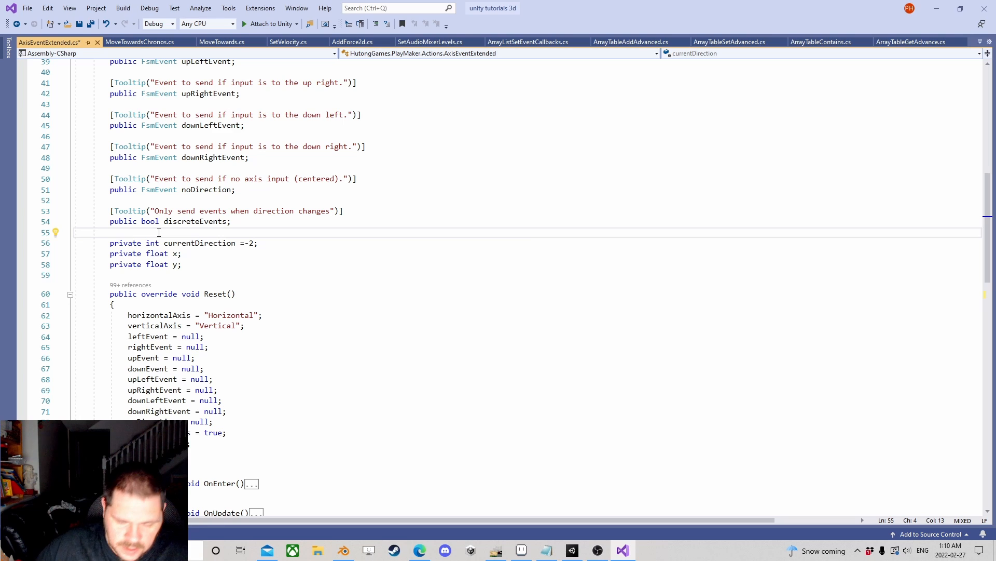
pyautogui.write('public ')
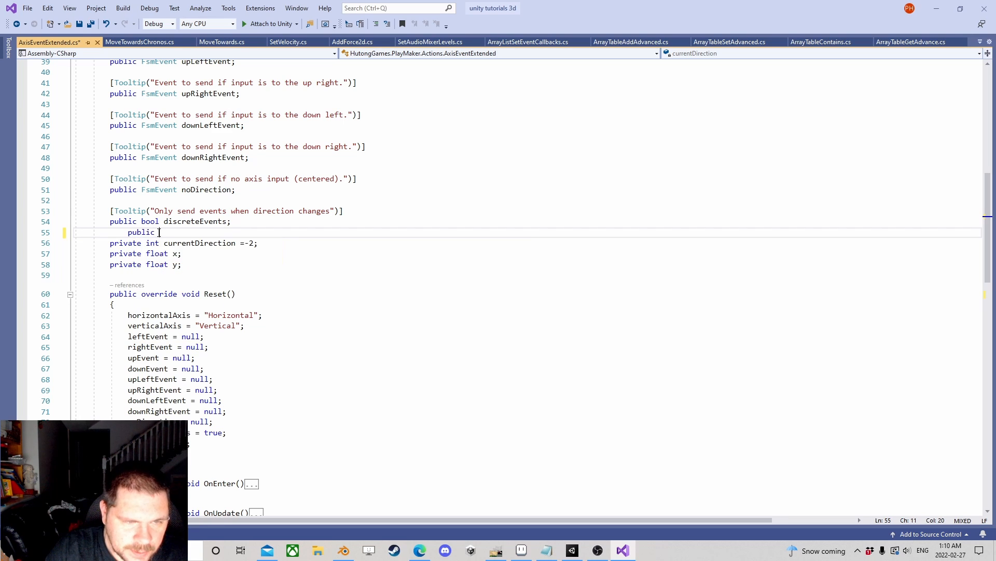
pyautogui.write('UseRaw')
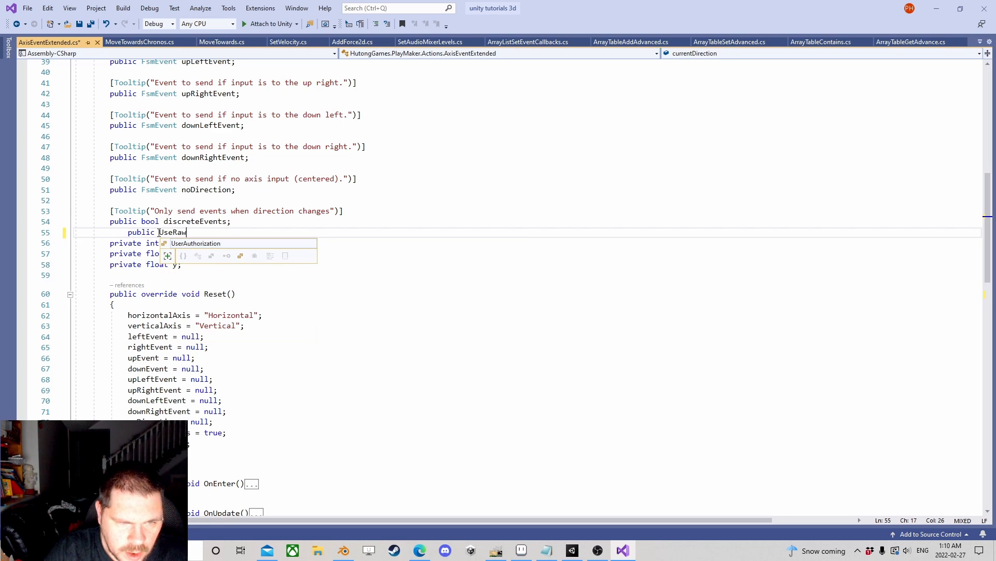
pyautogui.write(' = false;')
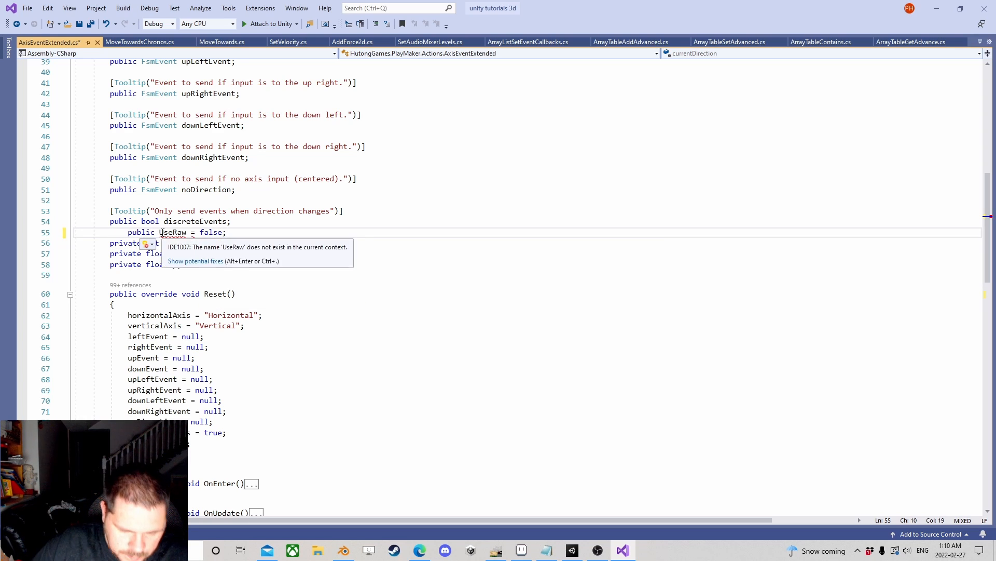
pyautogui.write(' bool')
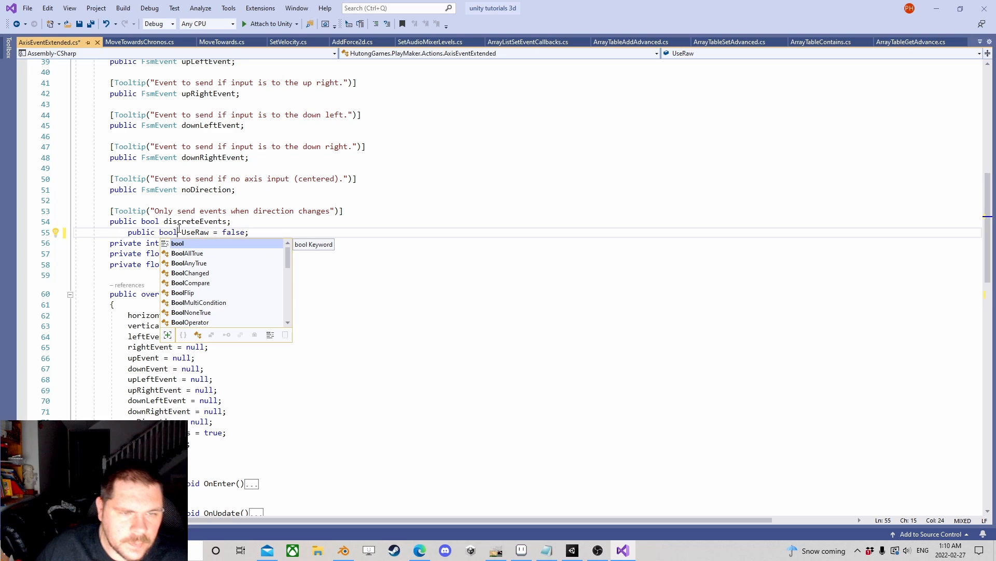
pyautogui.click(128, 232)
pyautogui.press('BackSpace')
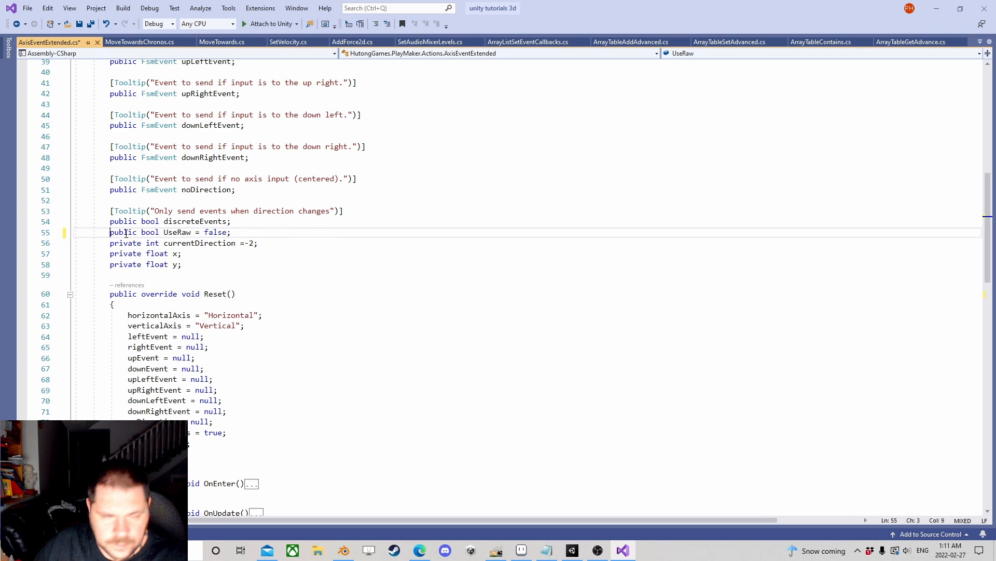
pyautogui.moveTo(232, 232); pyautogui.dragTo(109, 232)
pyautogui.click(254, 232)
# Duplicate the x and y GetAxisRaw assignment lines directly below the originals in GetCurrentDirection.
pyautogui.scroll(-10, 231, 239)
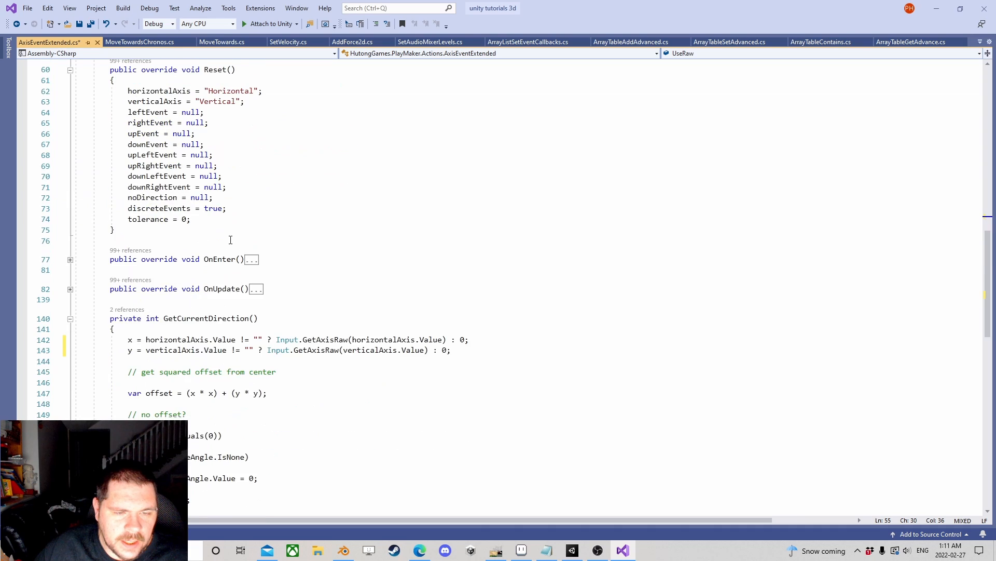
pyautogui.scroll(1, 451, 295)
pyautogui.moveTo(461, 290); pyautogui.dragTo(120, 275)
pyautogui.hotkey('ctrl', 'c')
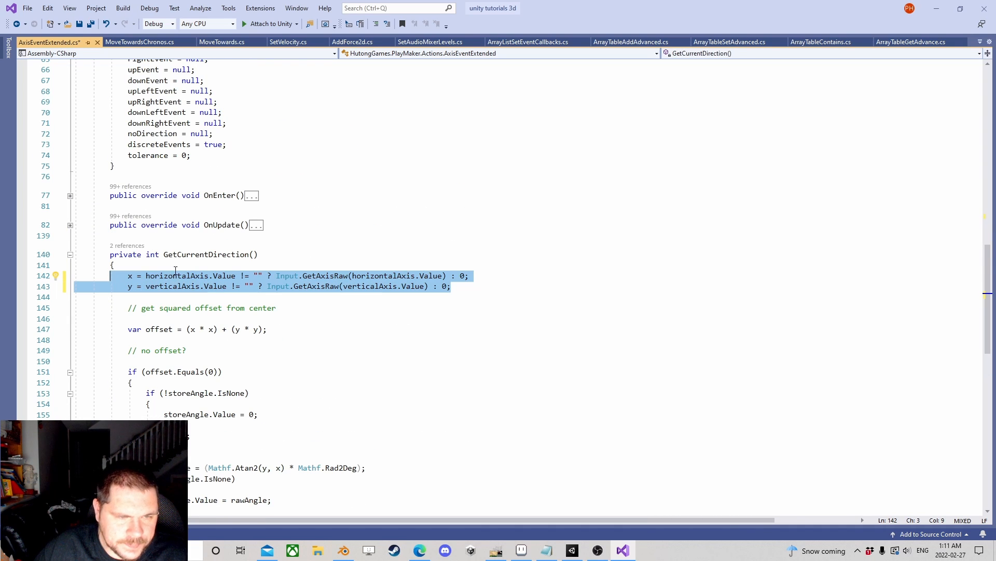
pyautogui.click(468, 285)
pyautogui.press('Return')
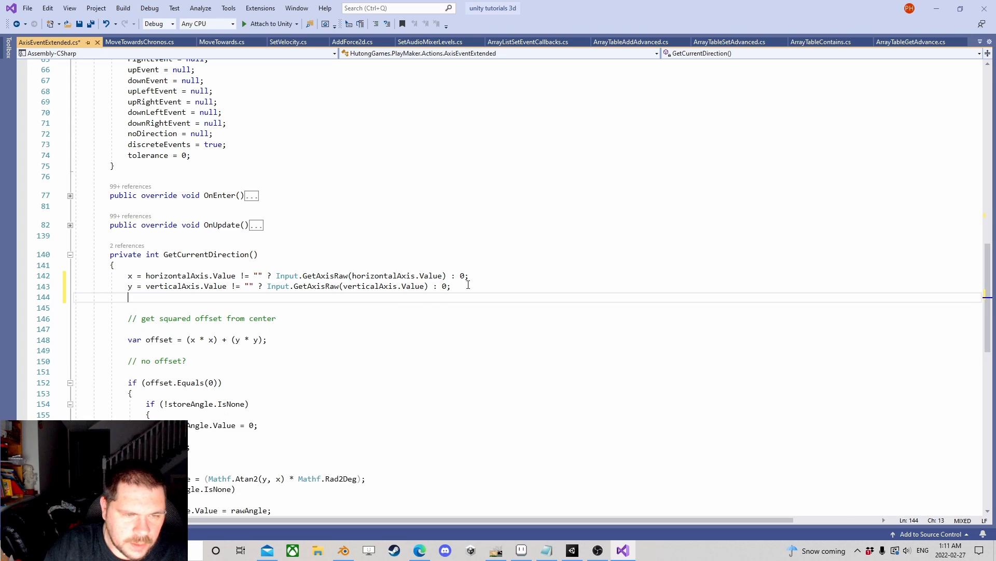
pyautogui.hotkey('ctrl', 'v')
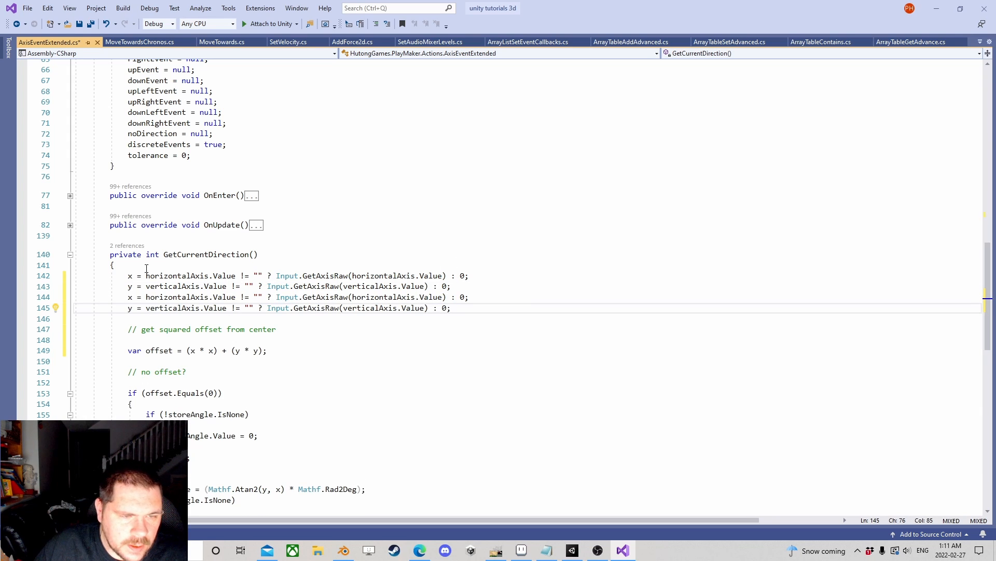
# Enclose the first pair of x and y assignments in GetCurrentDirection in an if (UseRaw) block with braces.
pyautogui.click(145, 267)
pyautogui.press('Return')
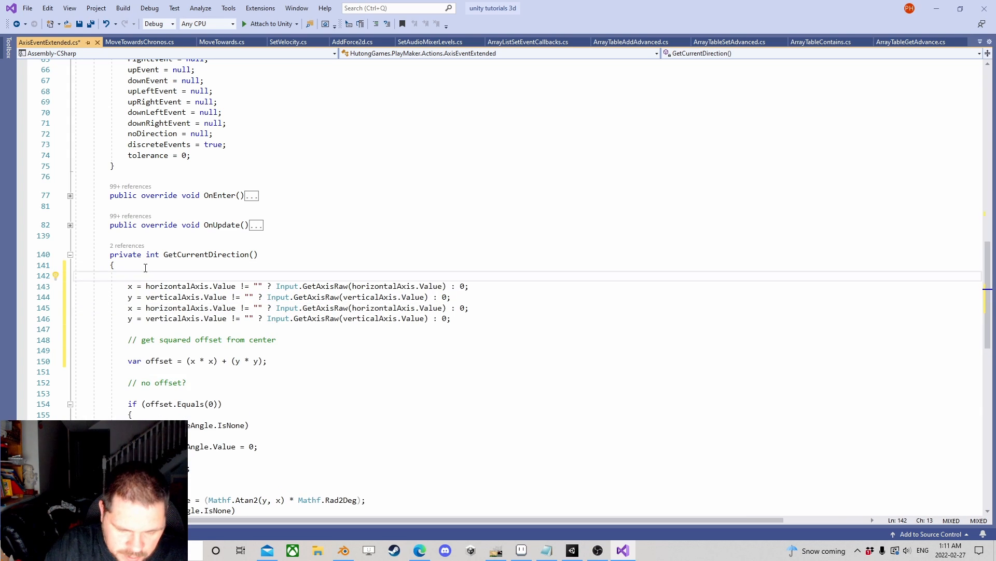
pyautogui.write('if(UseRaw')
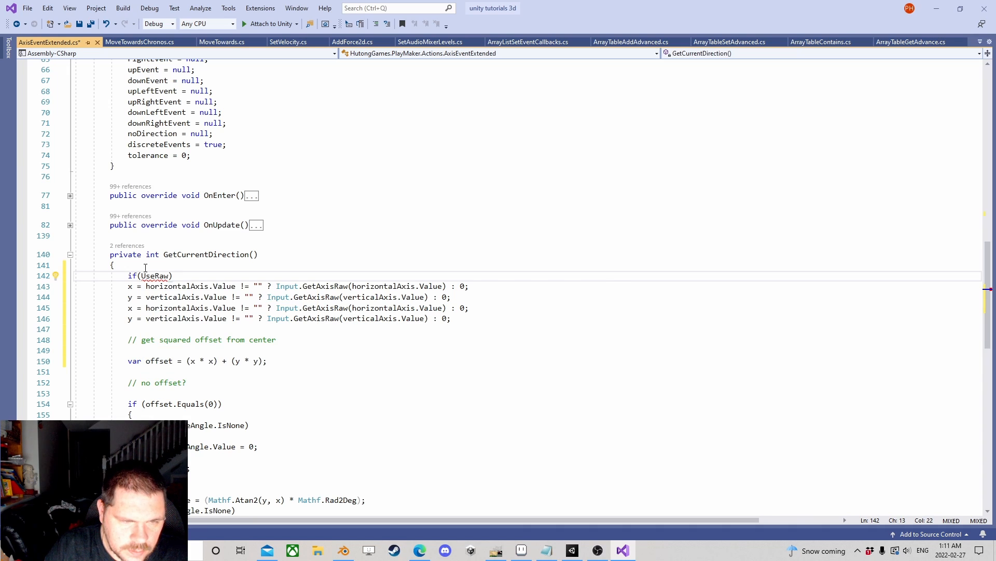
pyautogui.press('Return')
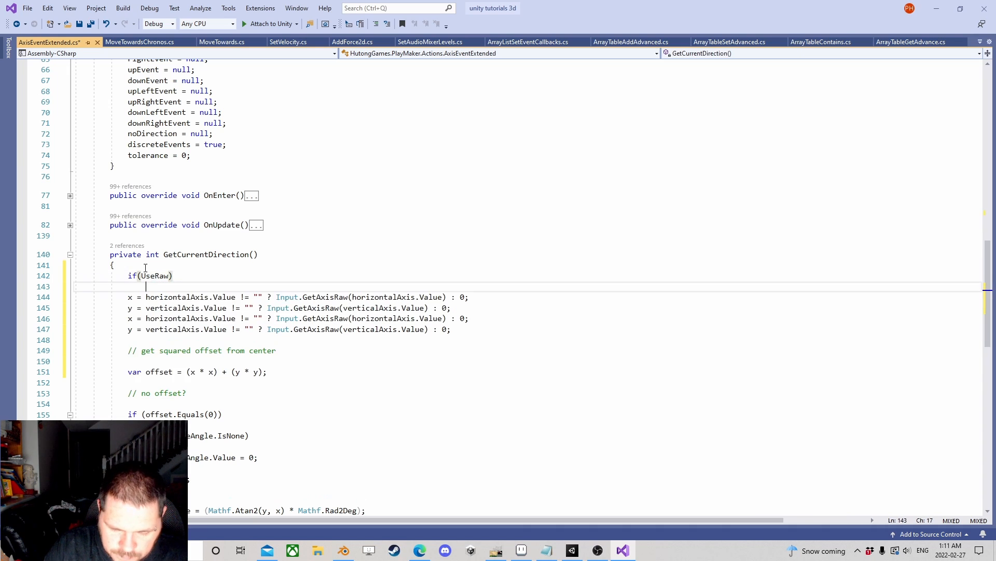
pyautogui.write('{')
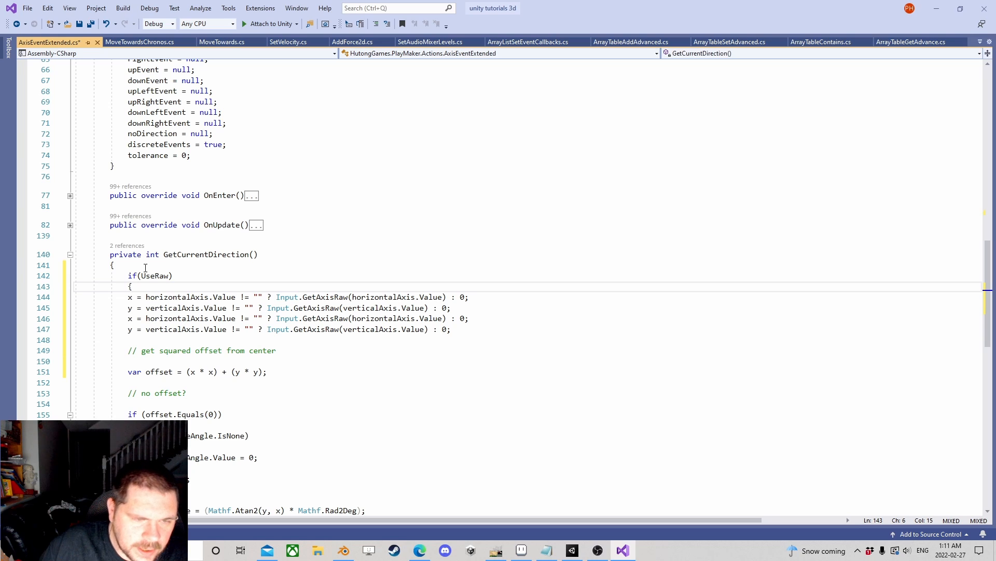
pyautogui.click(470, 308)
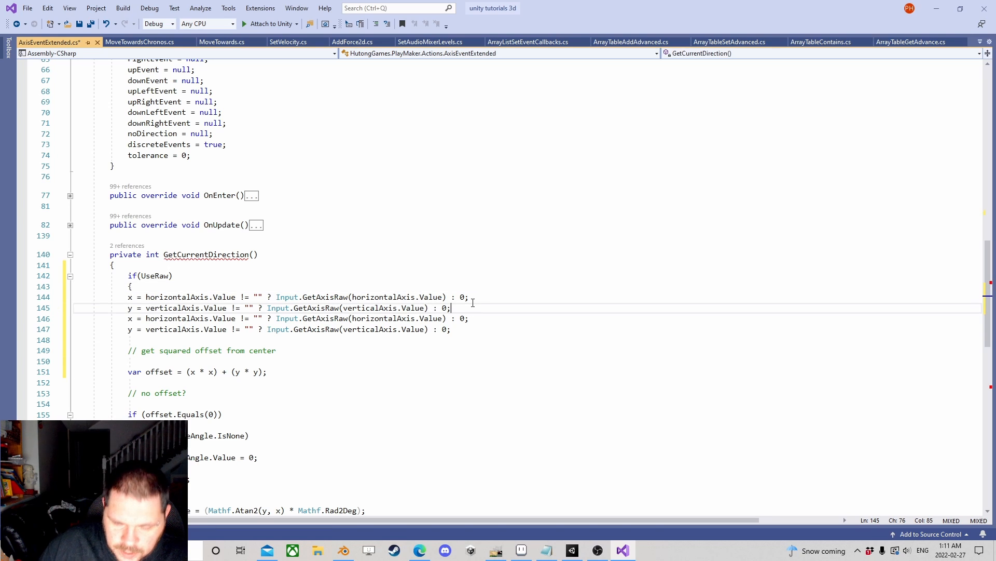
pyautogui.press('Return')
pyautogui.write('}')
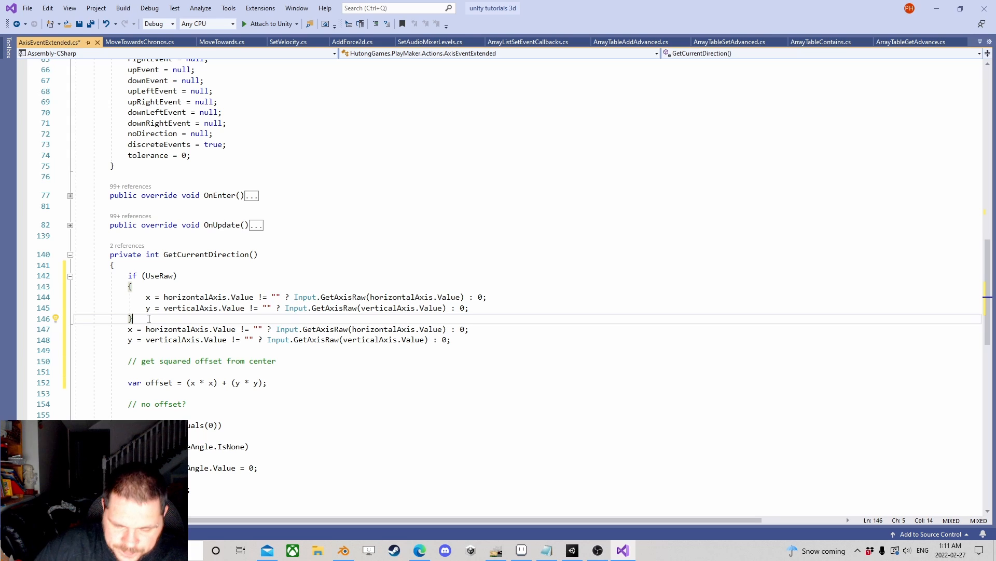
# Enclose the second pair of x and y assignments in GetCurrentDirection in an else block with braces.
pyautogui.press('Return')
pyautogui.write('else {')
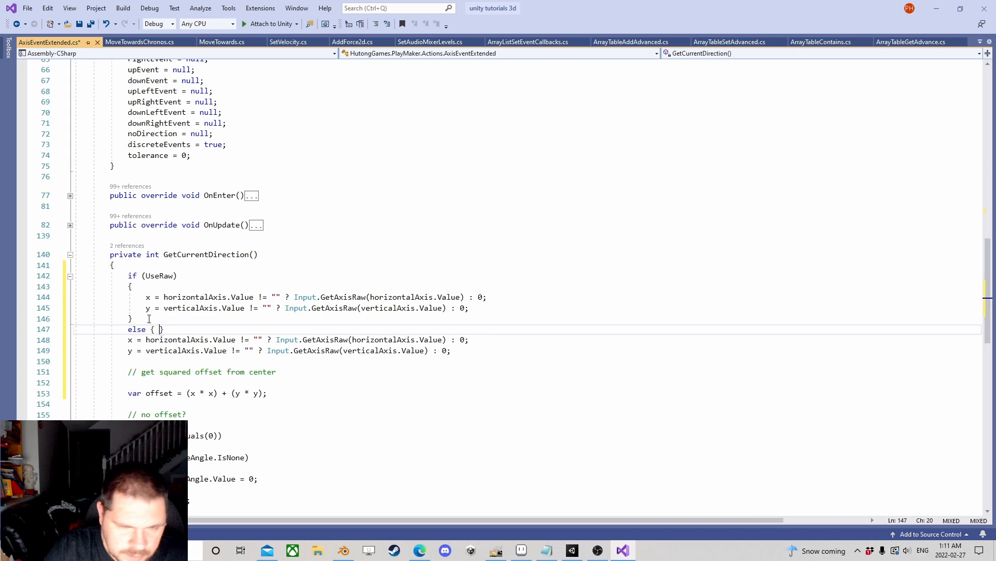
pyautogui.click(457, 352)
pyautogui.press('Return')
pyautogui.write('}')
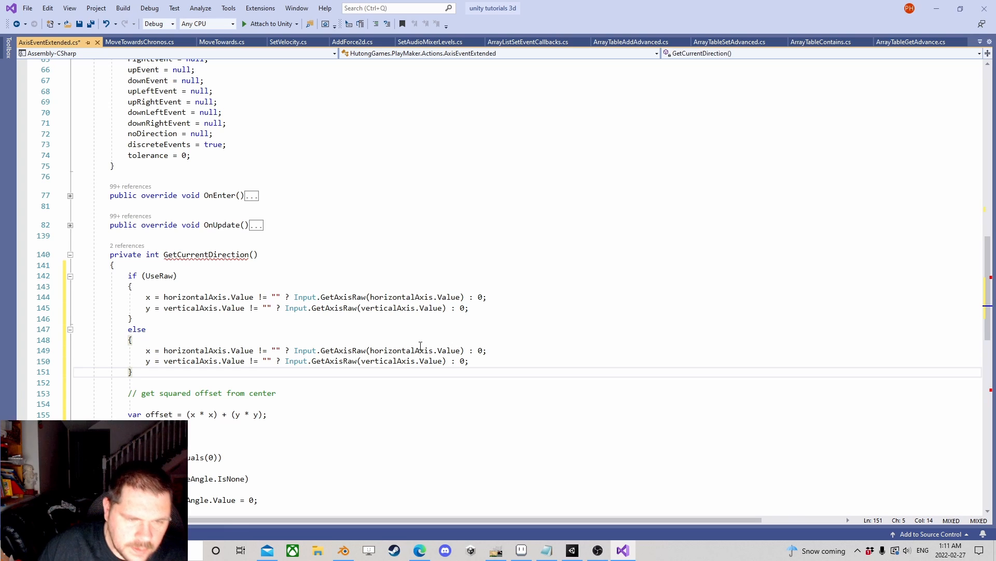
# Change both GetAxisRaw calls in the else block to GetAxis, and save the script while closing the code editor to return to Unity.
pyautogui.moveTo(367, 350); pyautogui.dragTo(344, 362)
pyautogui.press('BackSpace')
pyautogui.press('BackSpace')
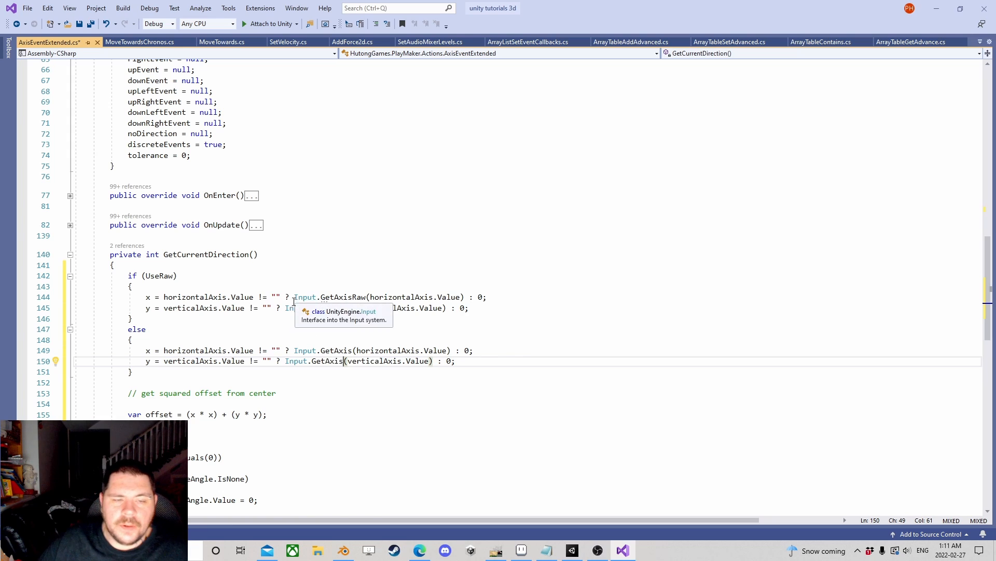
pyautogui.click(340, 297)
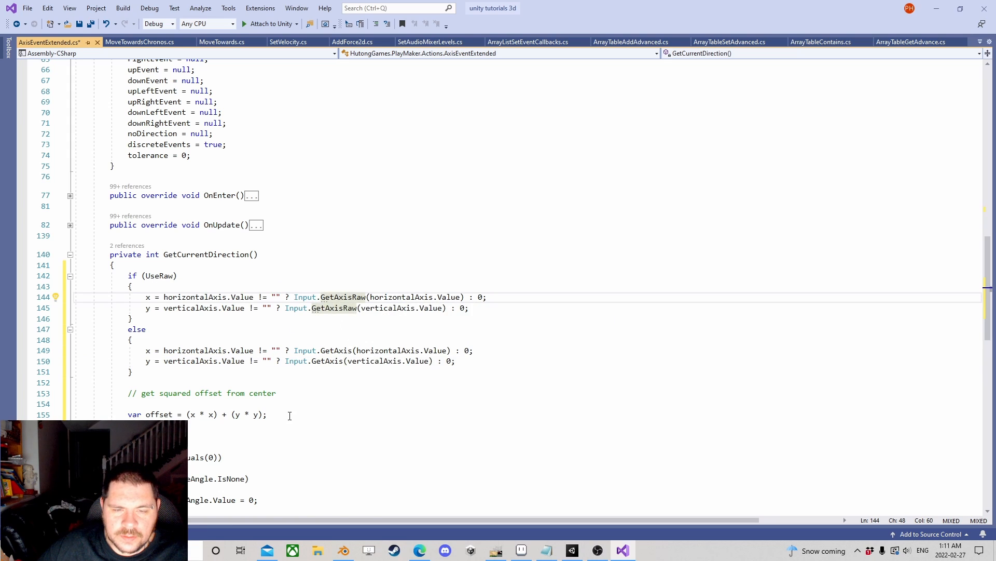
pyautogui.click(336, 350)
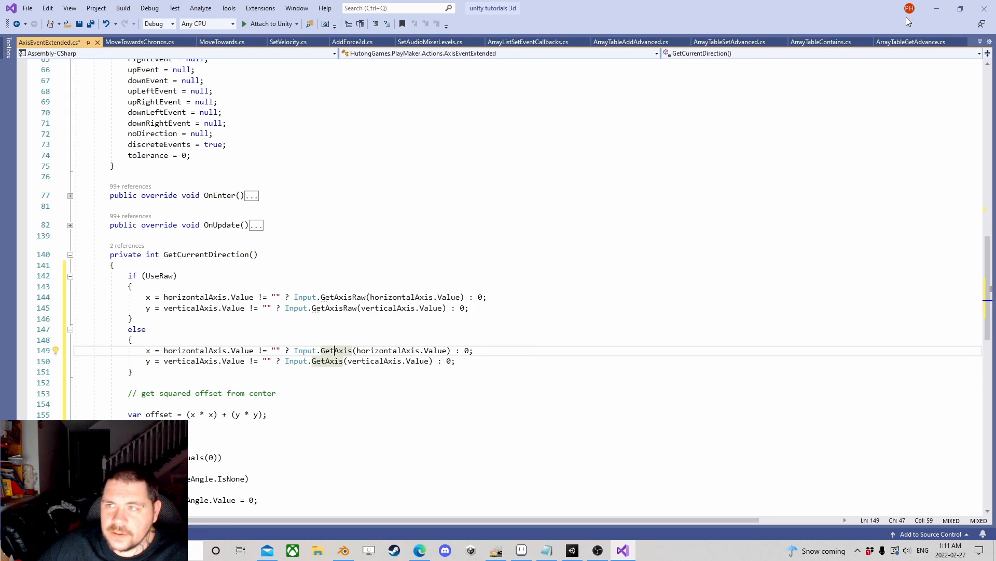
pyautogui.click(984, 8)
pyautogui.click(498, 337)
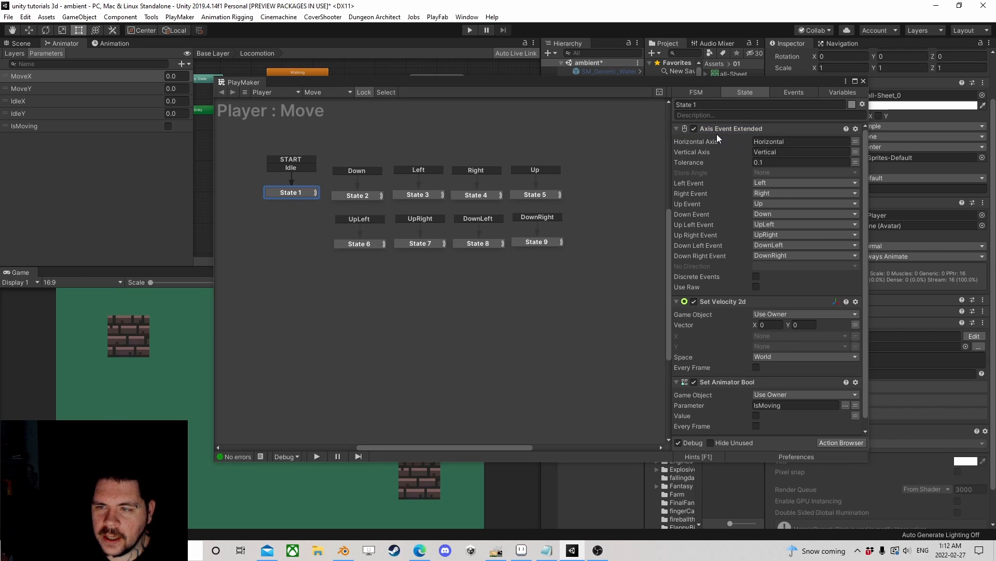
# Enable Use Raw on the Axis Event Extended action in all nine states, State 1 through State 9, of the Player's Move state machine.
pyautogui.click(755, 287)
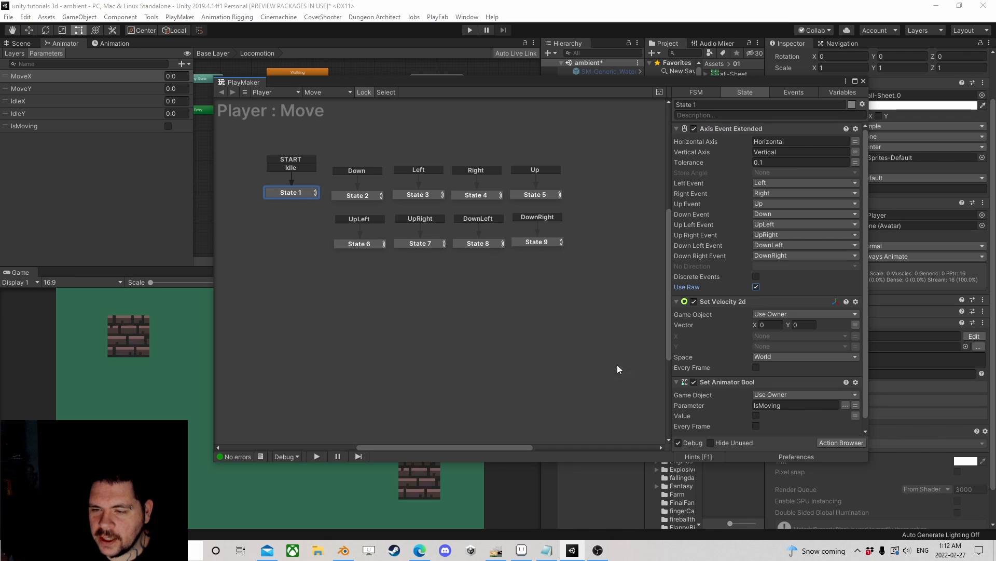
pyautogui.click(359, 193)
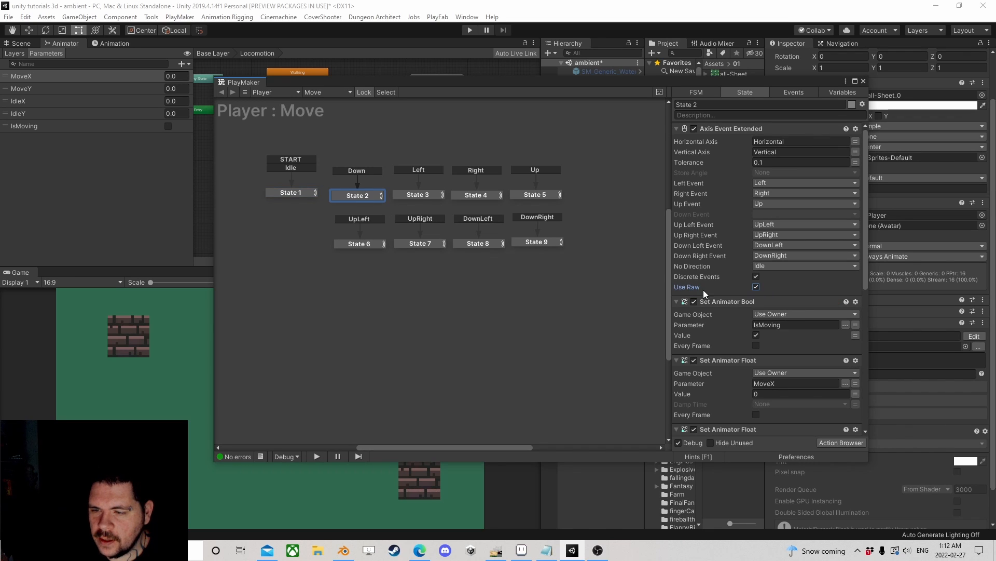
pyautogui.click(419, 194)
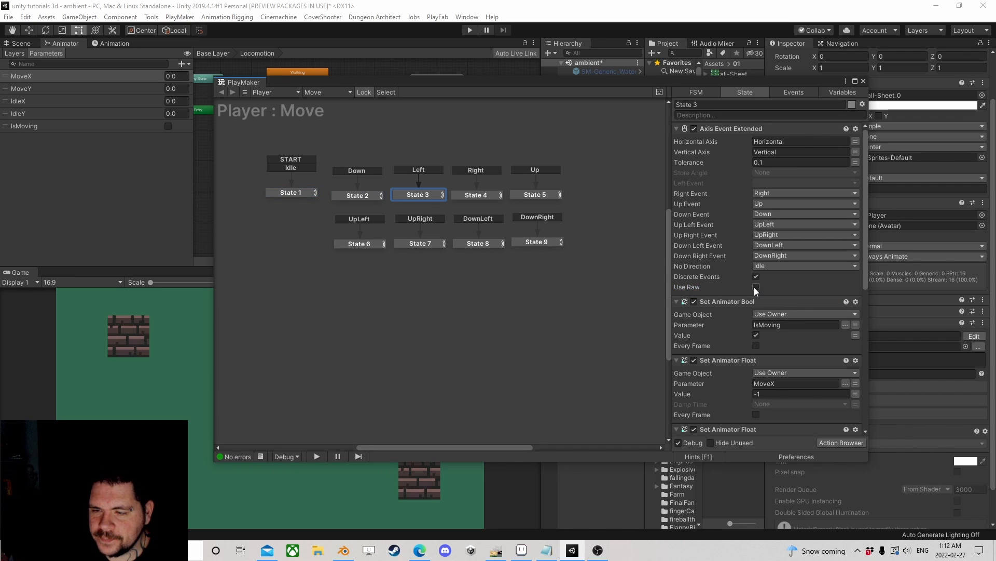
pyautogui.click(458, 194)
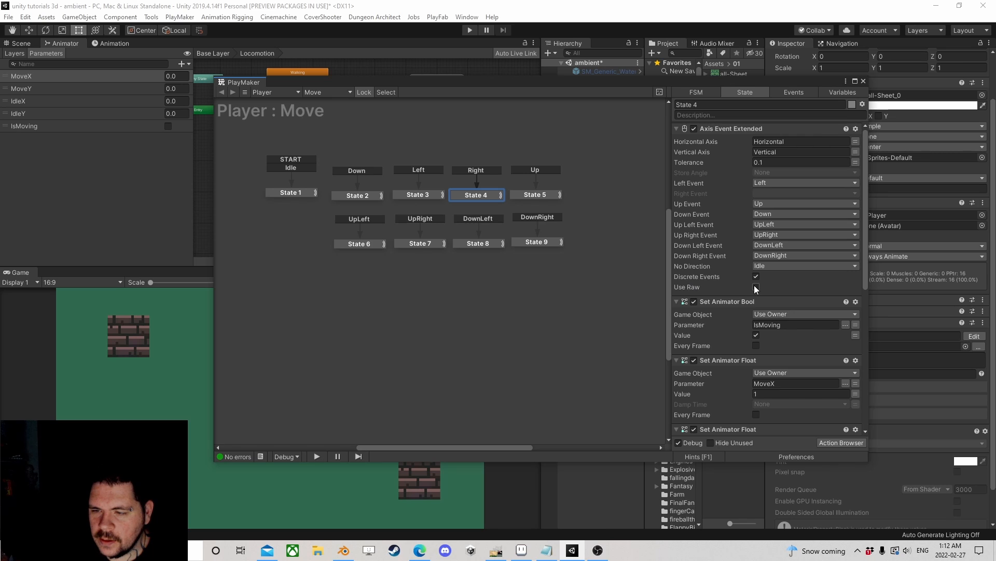
pyautogui.click(554, 196)
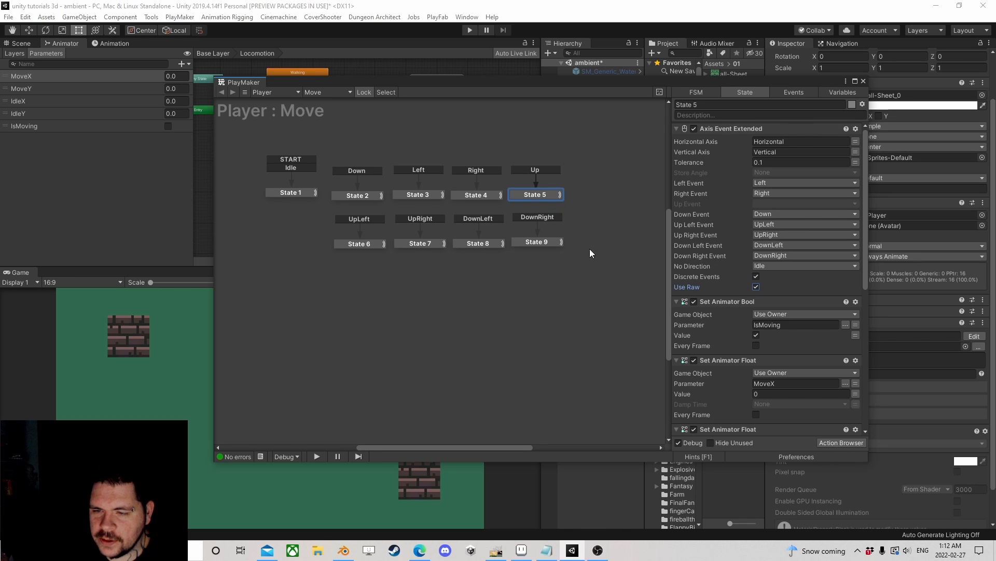
pyautogui.click(547, 241)
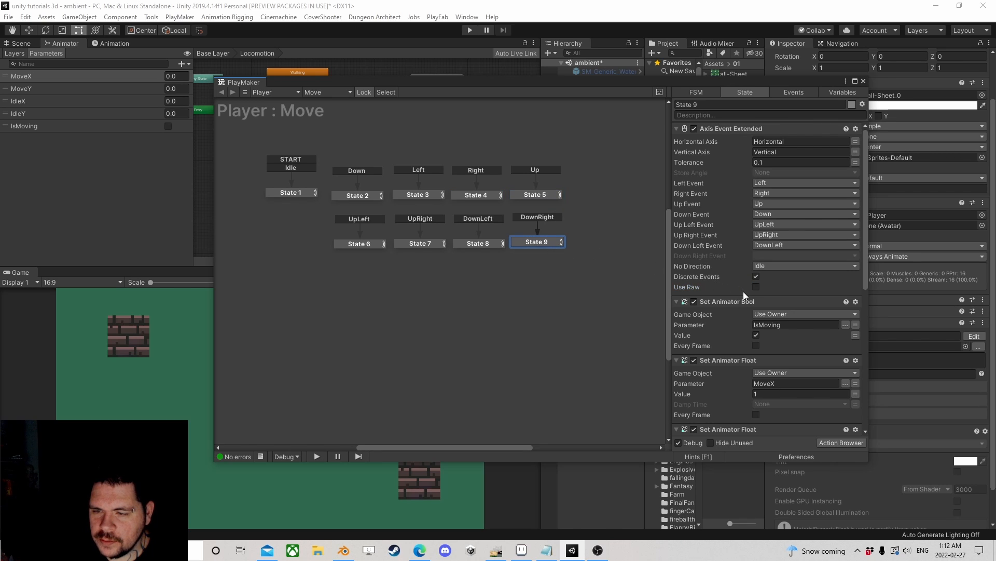
pyautogui.click(472, 242)
pyautogui.click(423, 245)
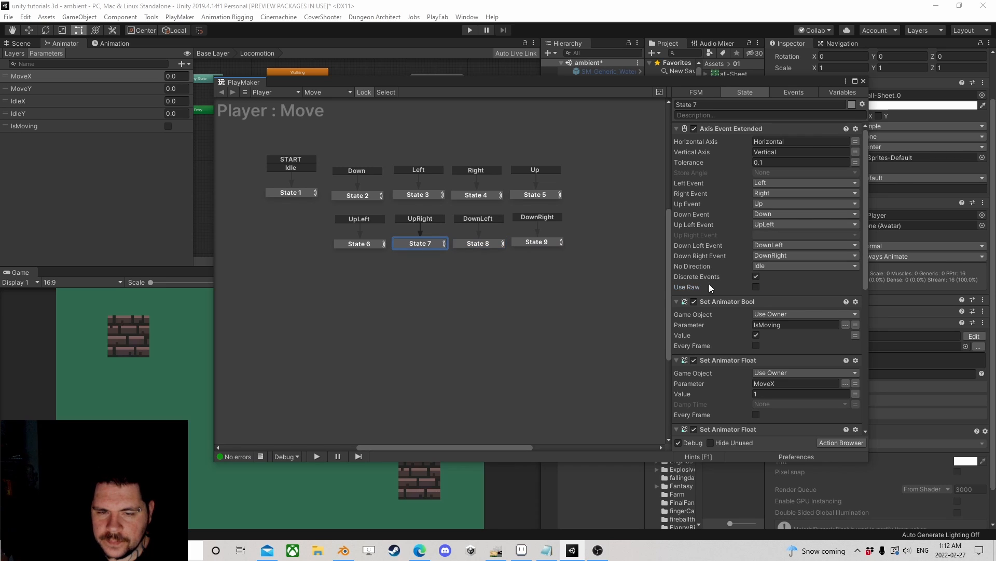
pyautogui.click(358, 244)
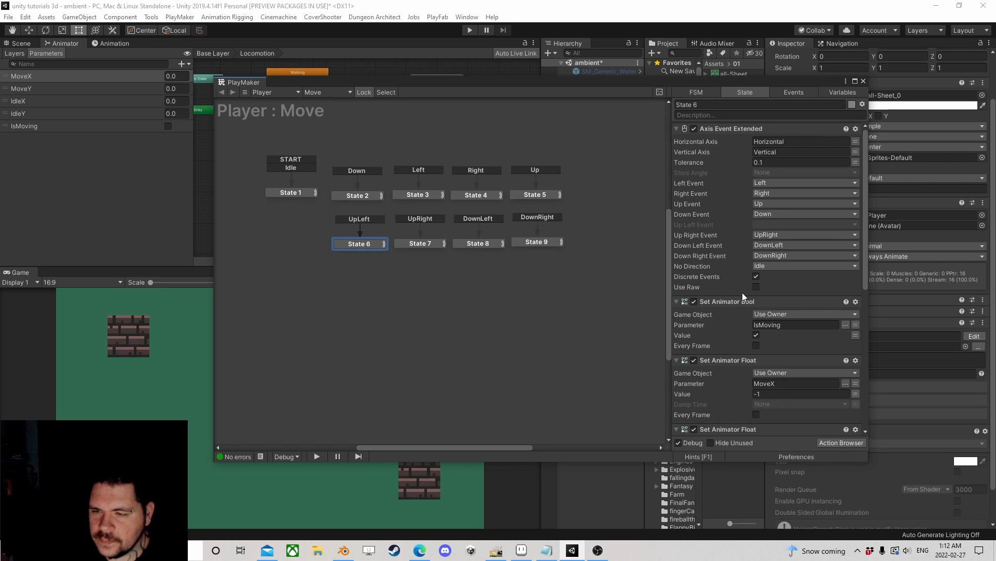
# Play-test the scene, moving the player repeatedly in straight and diagonal directions to check movement, idle facing and state changes with raw axis input.
pyautogui.click(470, 31)
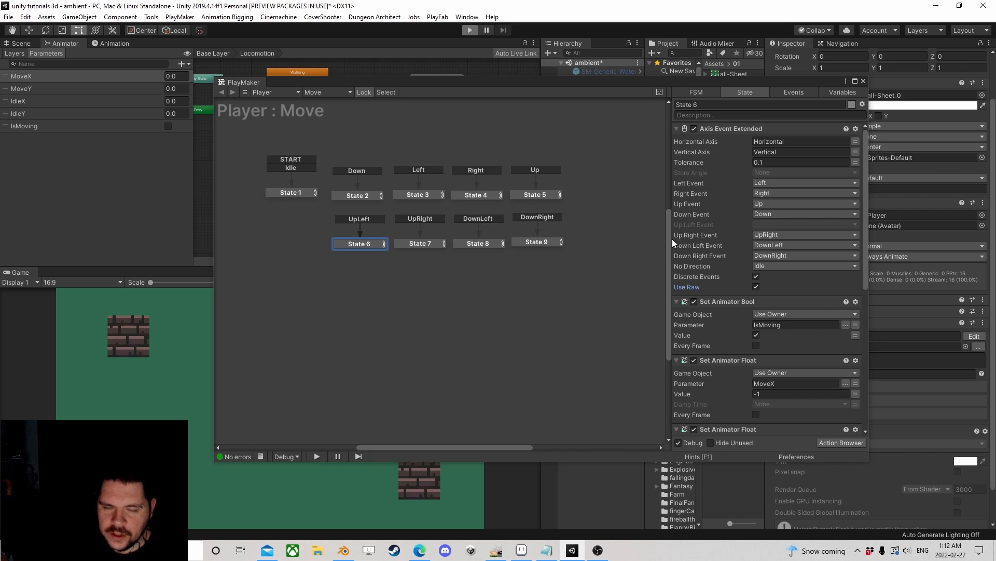
pyautogui.press('d')
pyautogui.press('w')
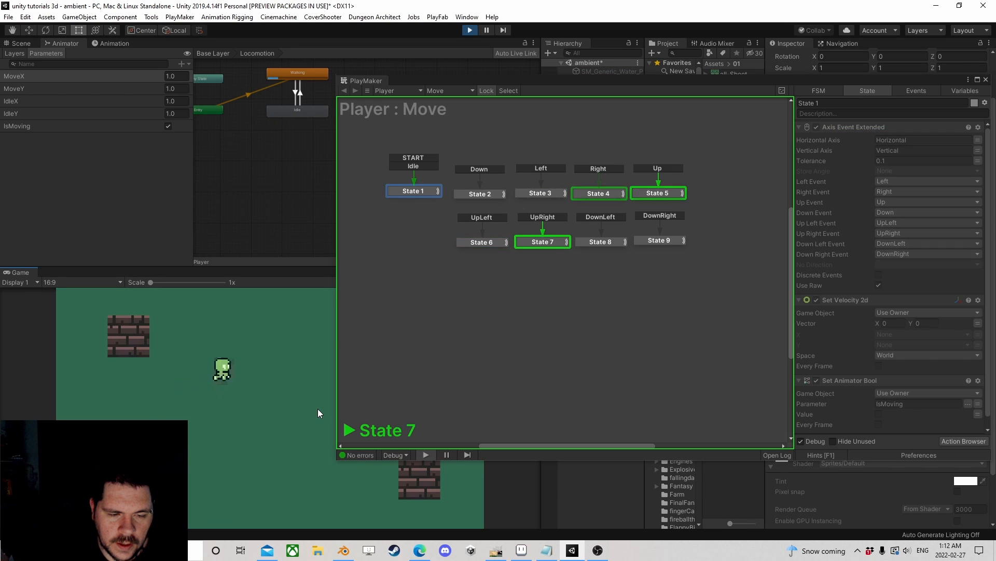
pyautogui.press('s')
pyautogui.press('d')
pyautogui.press('s')
pyautogui.press('a')
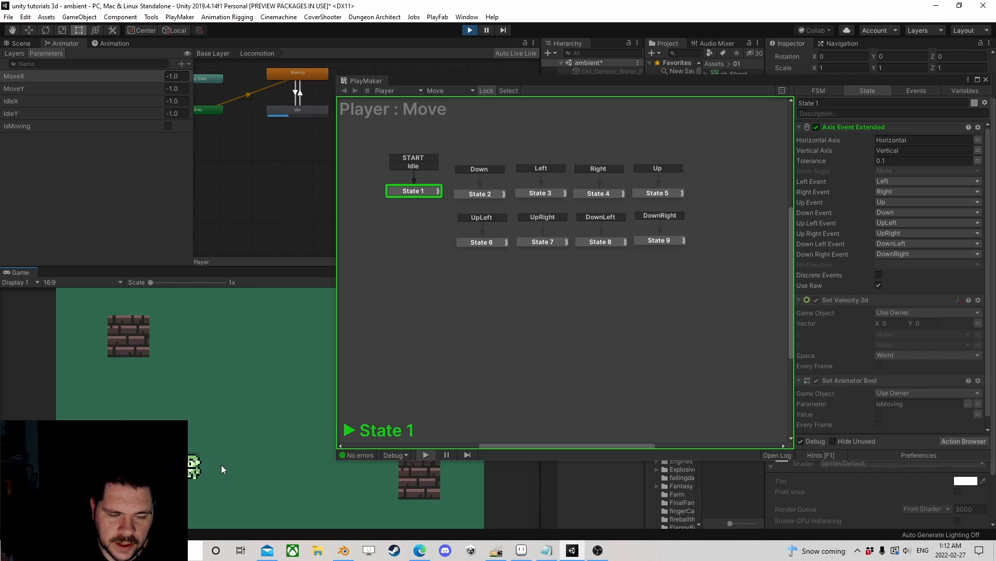
pyautogui.press('d')
pyautogui.press('w')
pyautogui.press('a')
pyautogui.press('w')
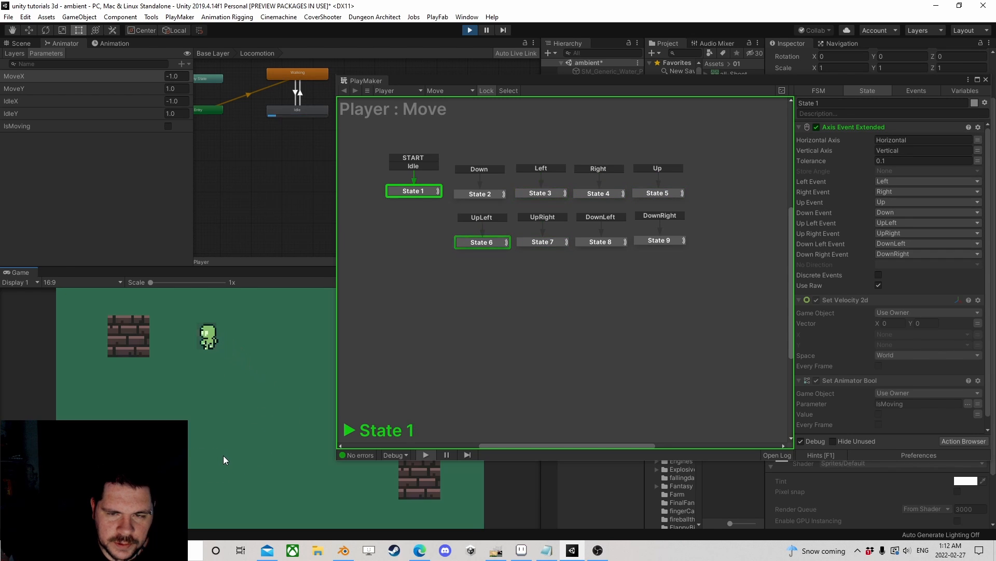
pyautogui.press('s')
pyautogui.press('d')
pyautogui.press('w')
pyautogui.press('a')
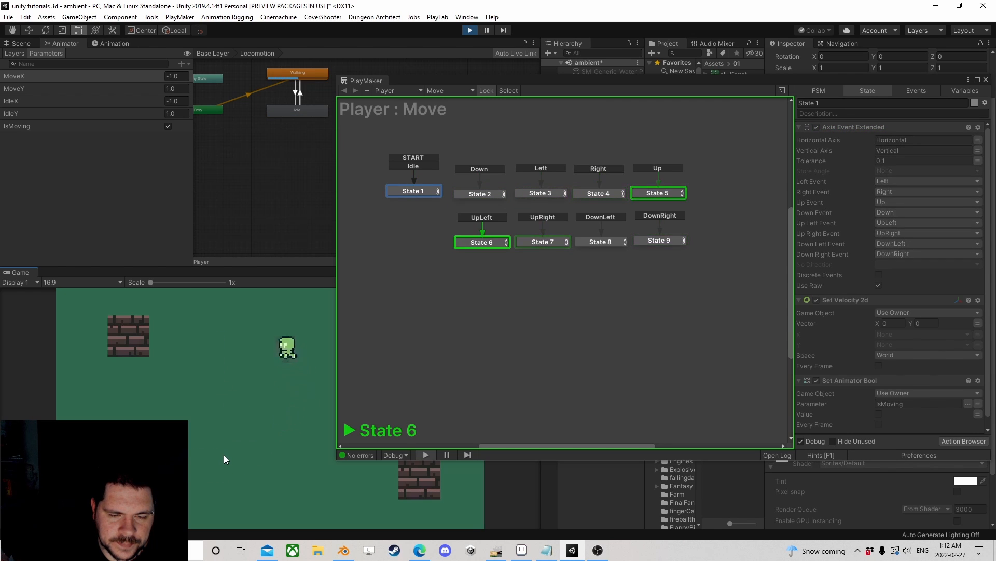
pyautogui.press('s')
pyautogui.press('d')
pyautogui.press('w')
pyautogui.press('a')
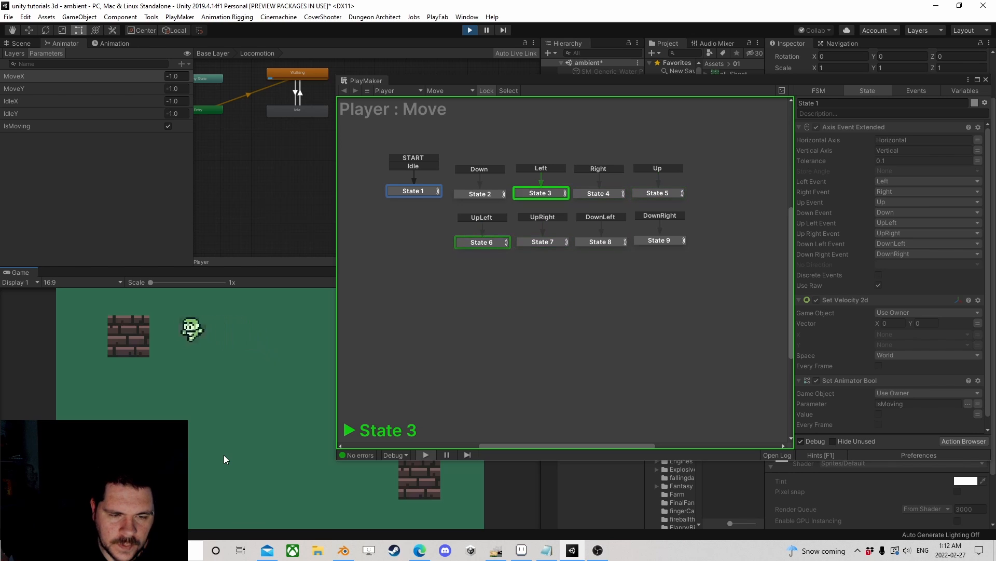
pyautogui.press('s')
pyautogui.press('d')
pyautogui.press('s')
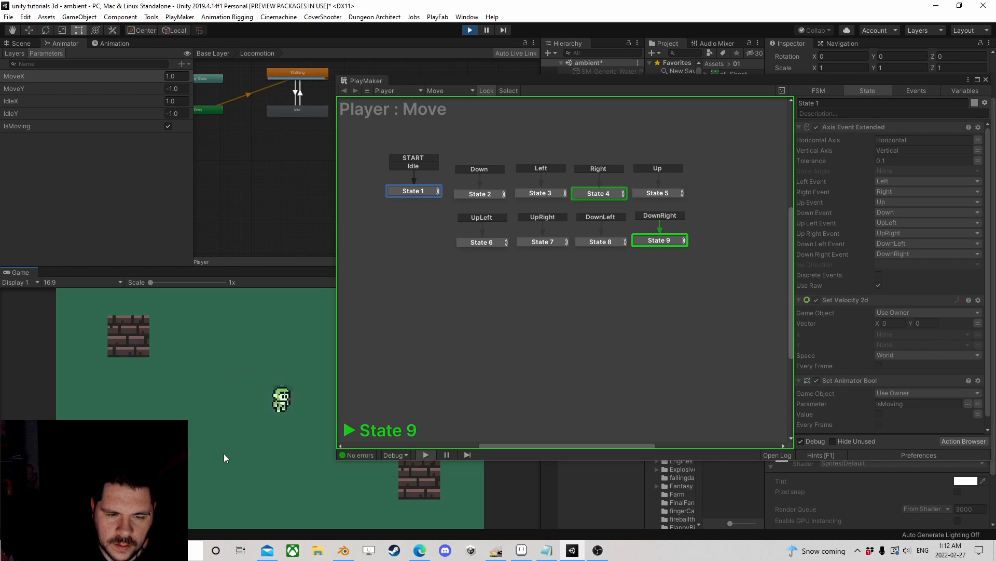
pyautogui.press('a')
pyautogui.press('w')
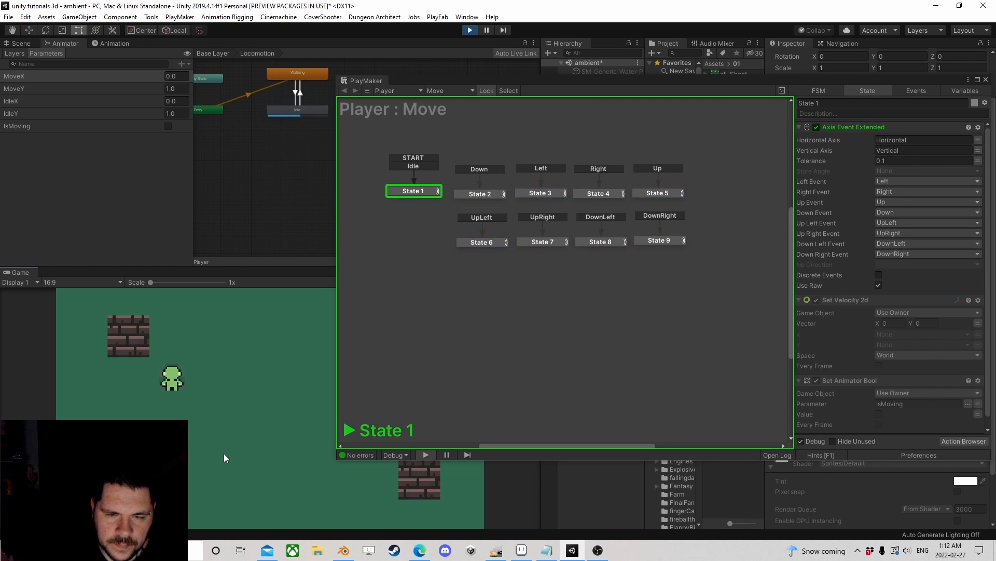
pyautogui.press('w')
pyautogui.press('d')
pyautogui.press('s')
pyautogui.press('a')
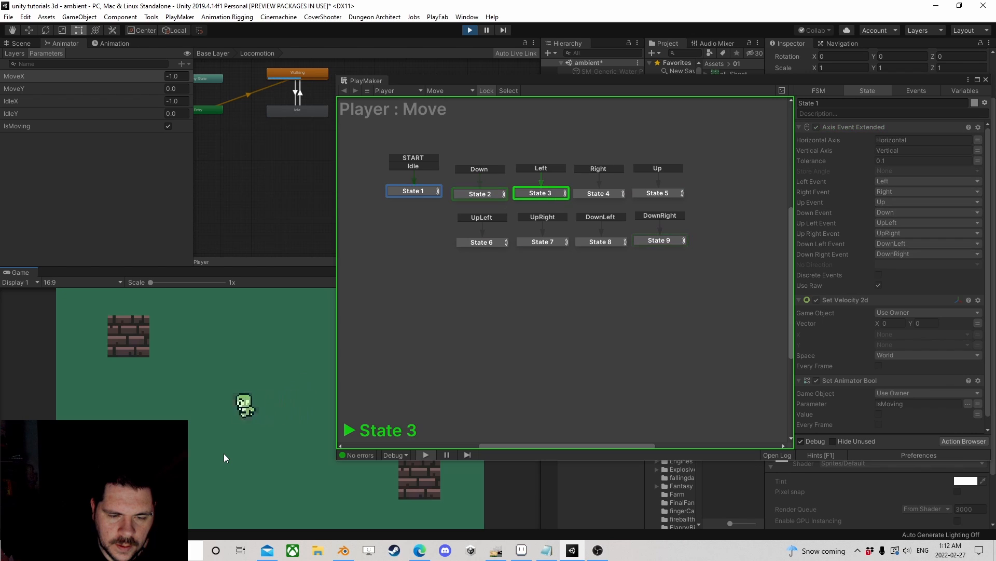
pyautogui.press('w')
pyautogui.press('d')
pyautogui.press('s')
pyautogui.press('a')
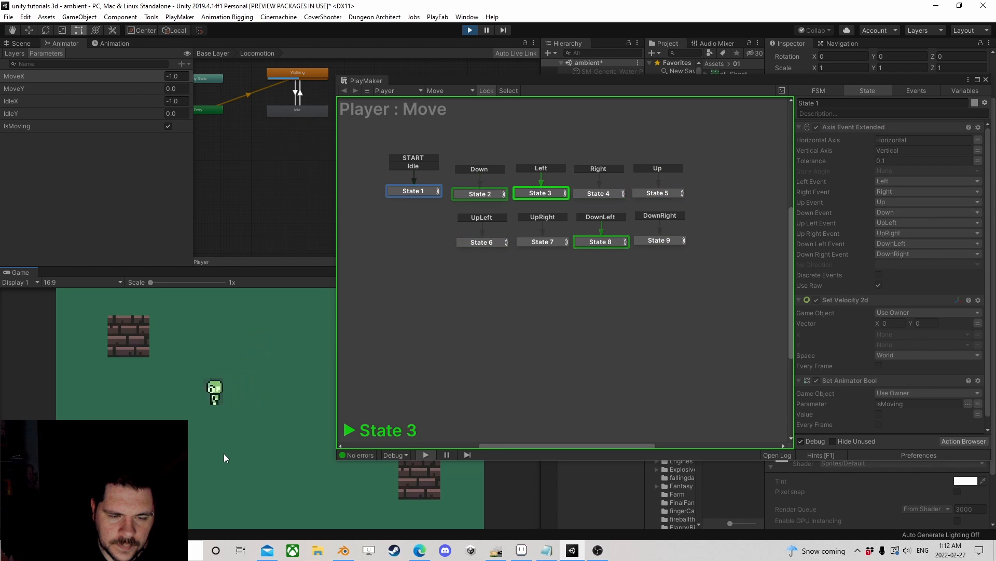
pyautogui.press('w')
pyautogui.press('d')
pyautogui.press('s')
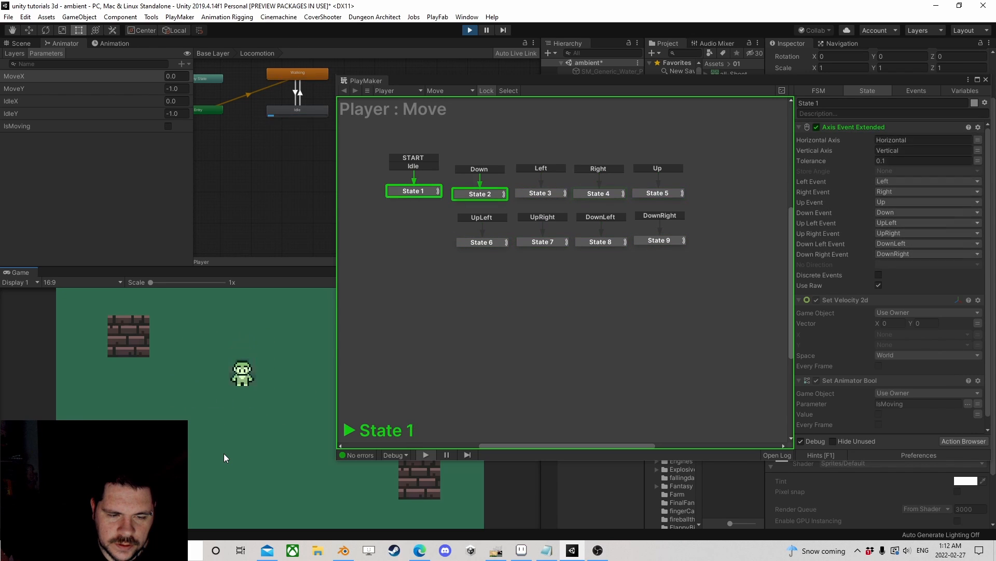
pyautogui.press('s')
pyautogui.press('d')
pyautogui.press('a')
pyautogui.press('w')
pyautogui.press('d')
pyautogui.press('w')
pyautogui.press('a')
pyautogui.press('s')
pyautogui.press('d')
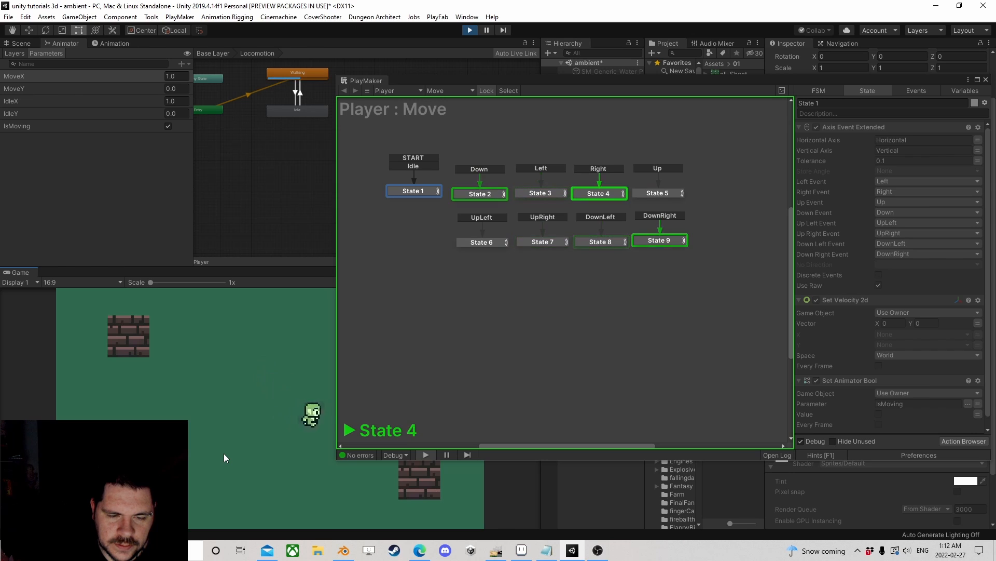
pyautogui.press('w')
pyautogui.press('a')
pyautogui.press('s')
pyautogui.press('w')
pyautogui.press('a')
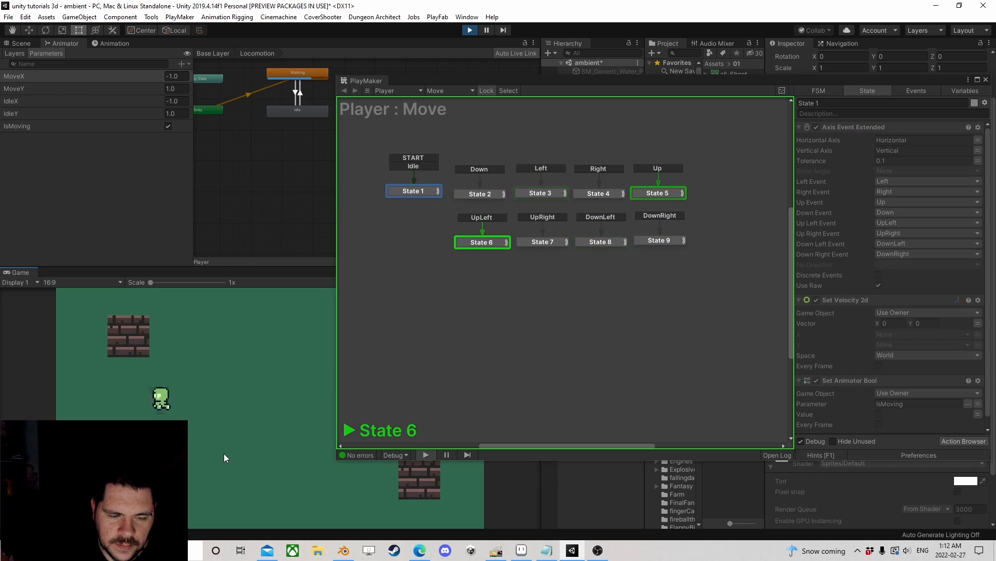
pyautogui.press('d')
pyautogui.press('w')
pyautogui.press('d')
pyautogui.press('s')
pyautogui.press('a')
pyautogui.press('w')
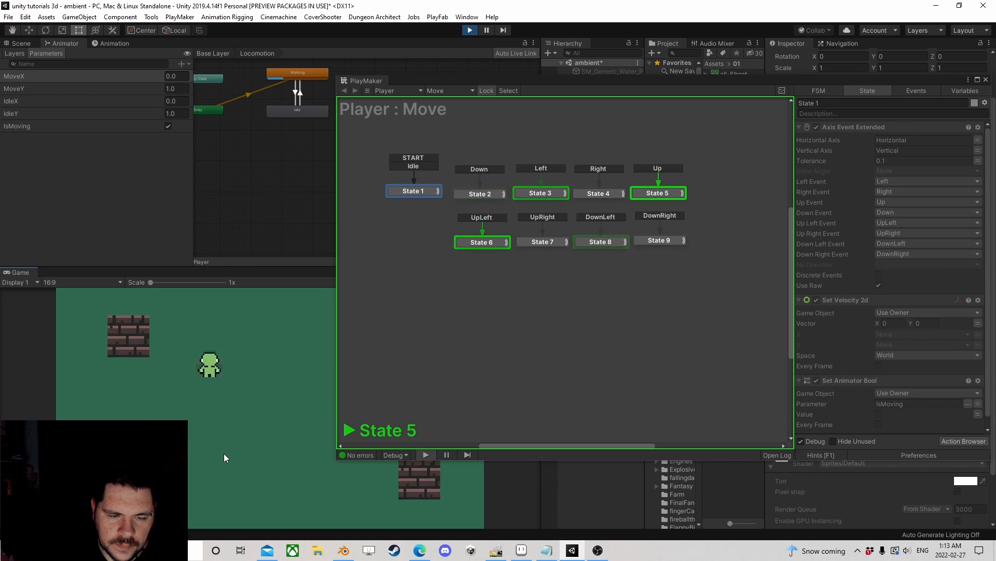
pyautogui.press('d')
pyautogui.press('w')
pyautogui.press('a')
pyautogui.press('s')
pyautogui.press('s')
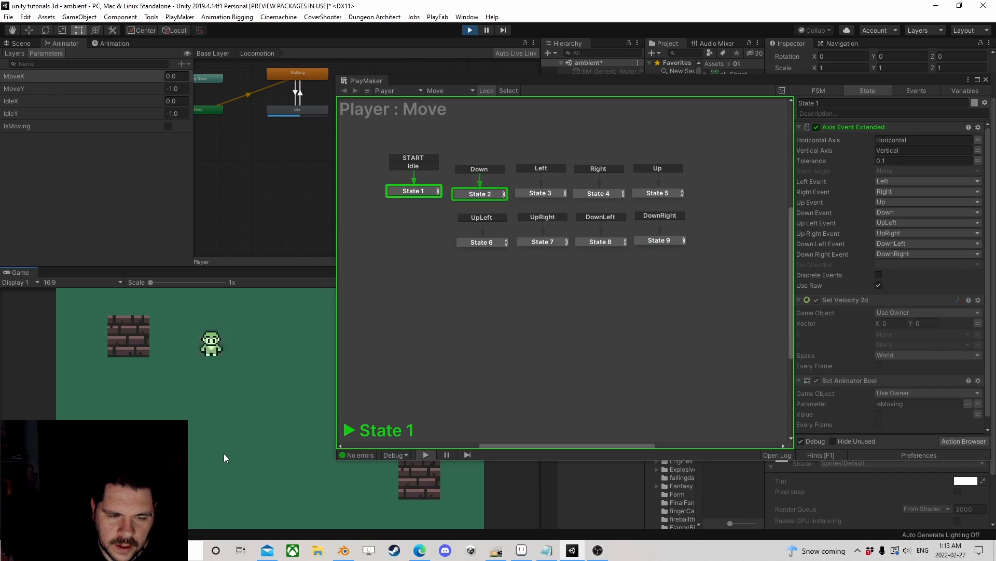
pyautogui.press('d')
pyautogui.press('w')
pyautogui.press('a')
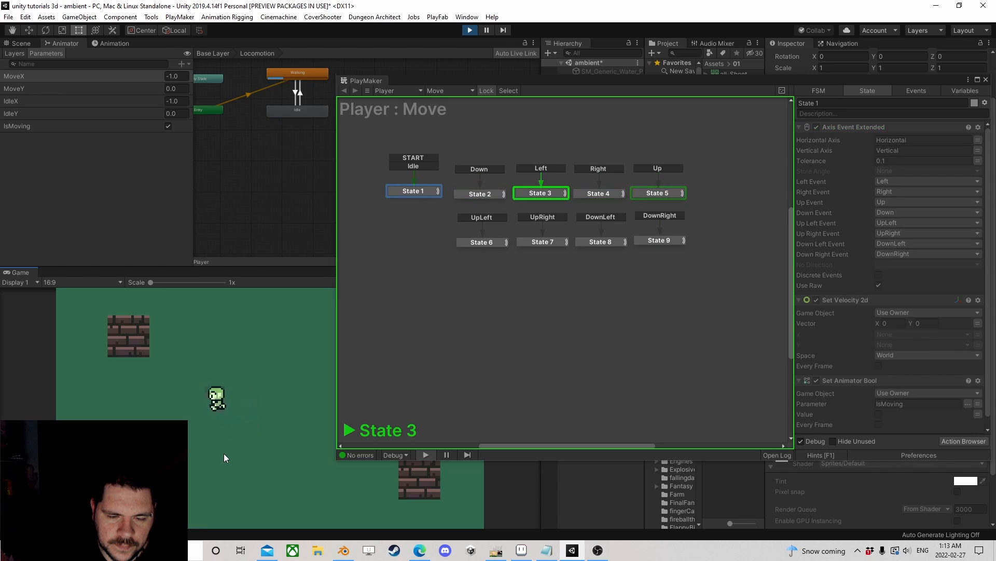
pyautogui.press('d')
pyautogui.press('w')
pyautogui.press('a')
pyautogui.press('a')
pyautogui.press('s')
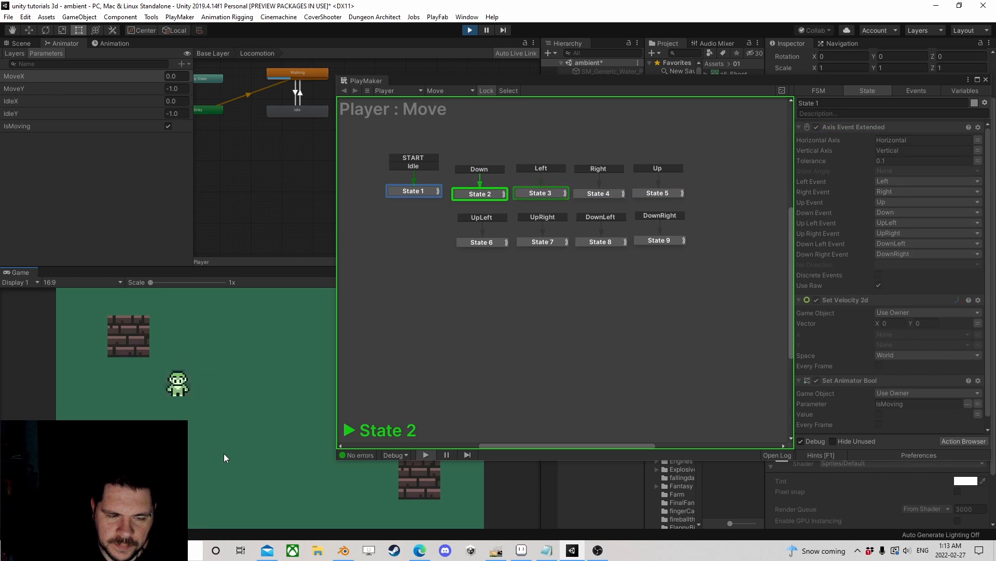
pyautogui.press('d')
pyautogui.press('w')
pyautogui.press('d')
pyautogui.press('s')
pyautogui.press('d')
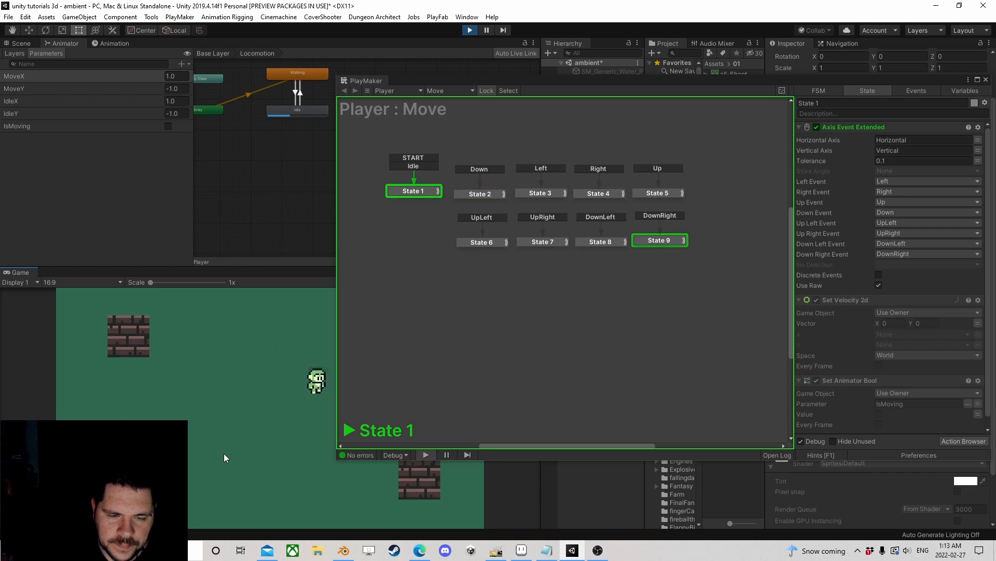
pyautogui.press('a')
pyautogui.press('s')
pyautogui.press('w')
pyautogui.hotkey('w', 'a')
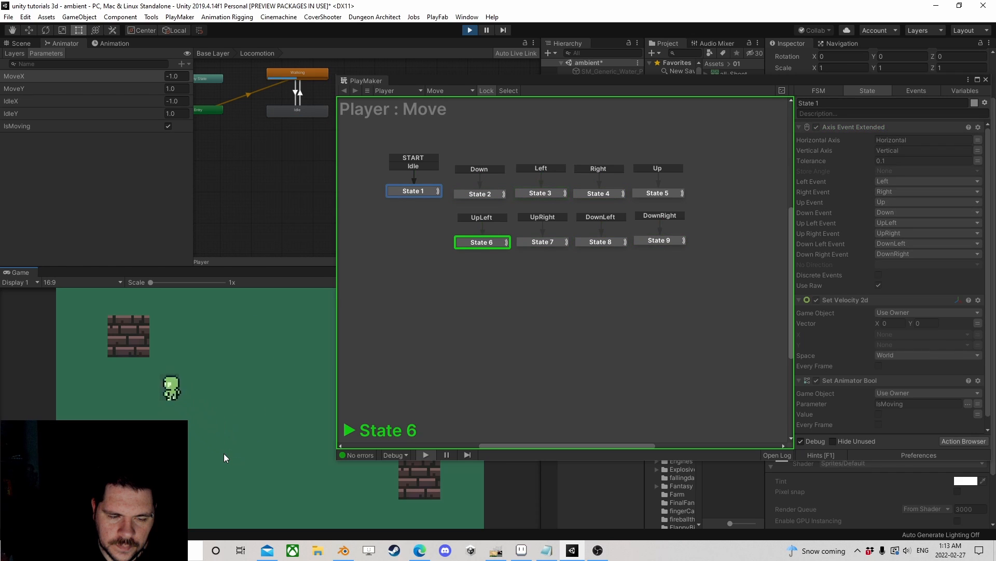